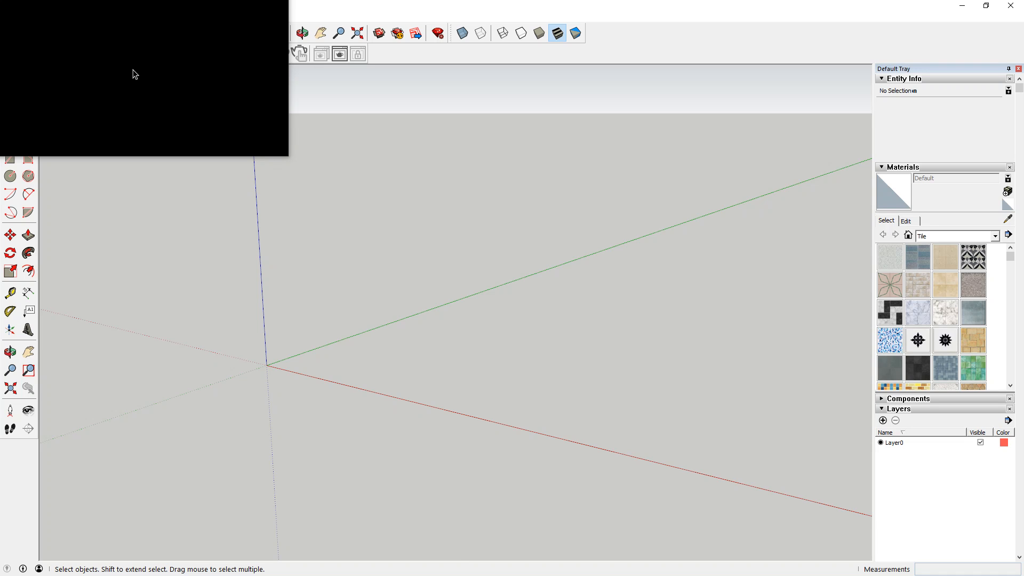
drag(135, 74, 179, 72)
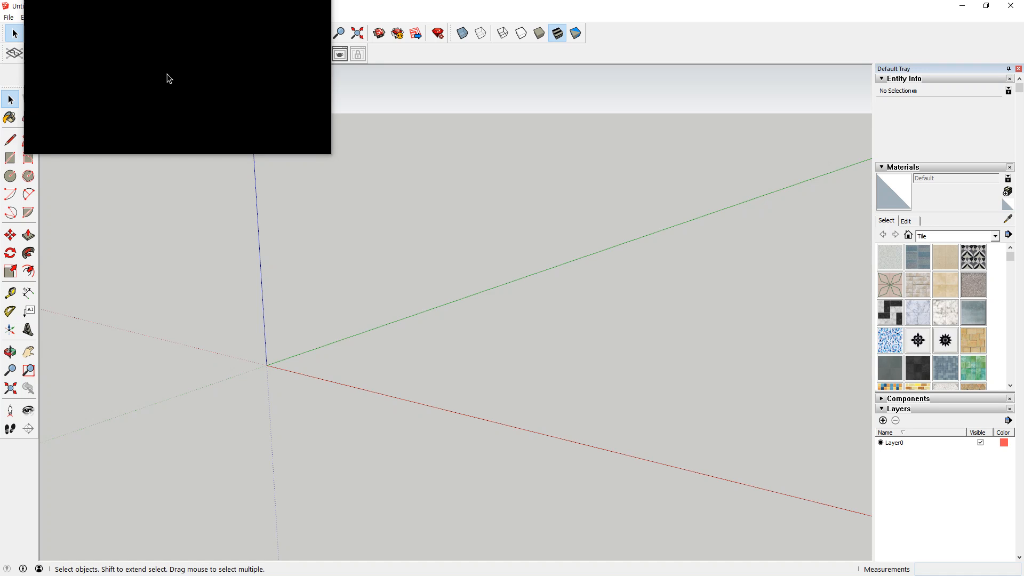
key(super+Escape)
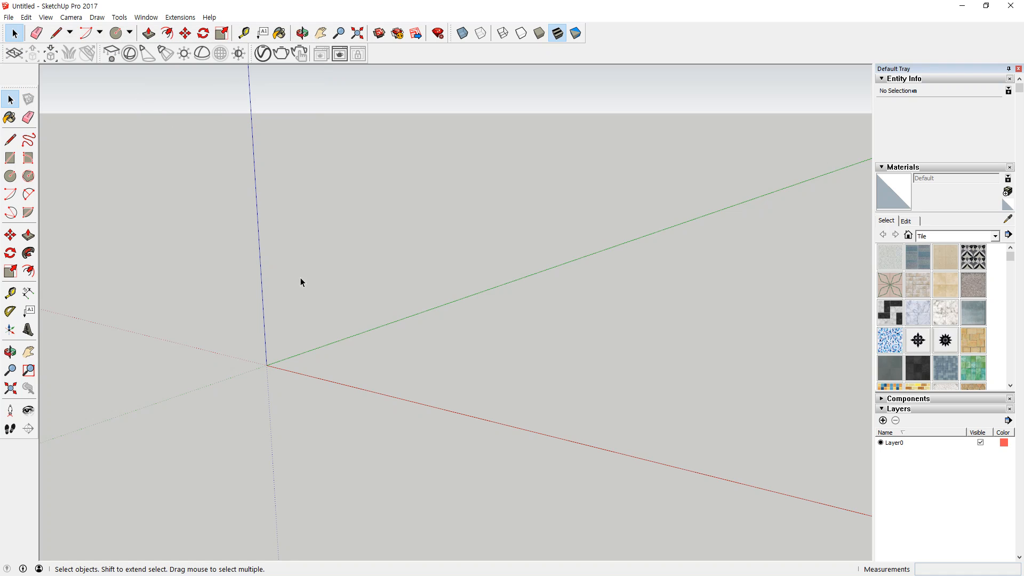
- Draw a 5000 × 5000 mm rectangle on the ground starting from the origin
key(r)
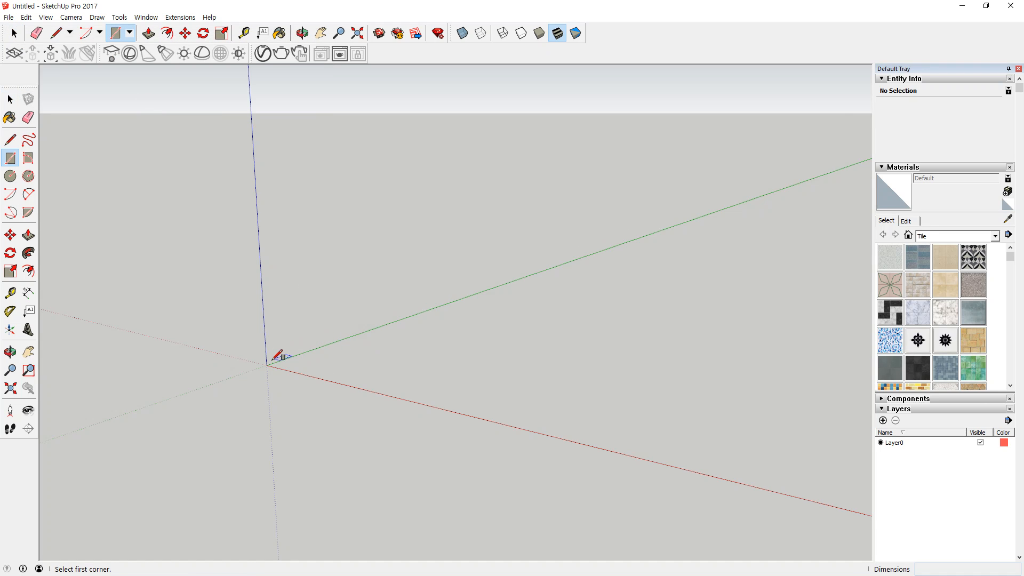
click(266, 366)
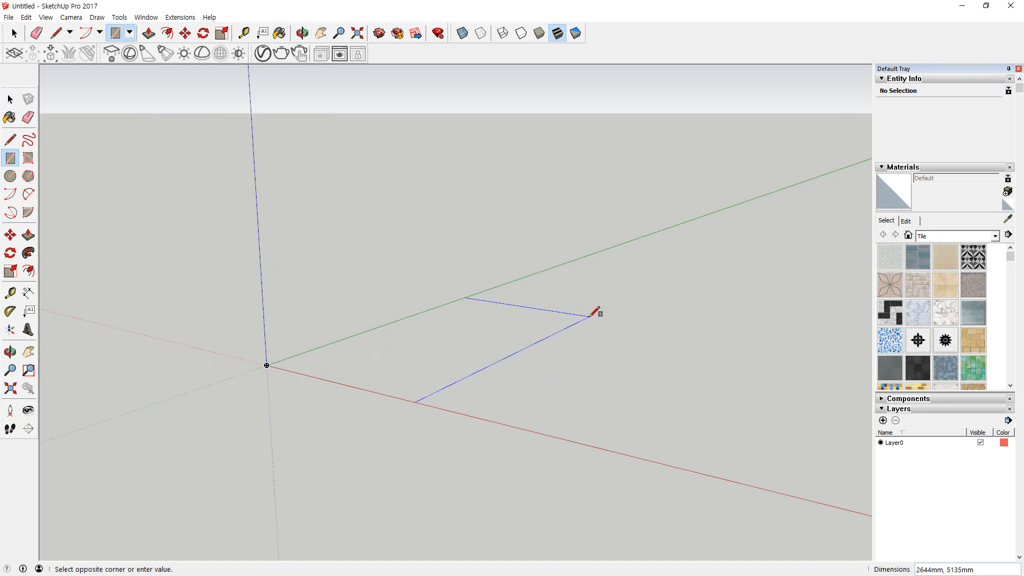
text(5000,50)
key(Return)
- Push/Pull the square face up to a height of 2400 mm to form the room box
middle_drag(500, 295, 445, 352)
key(p)
drag(469, 383, 476, 271)
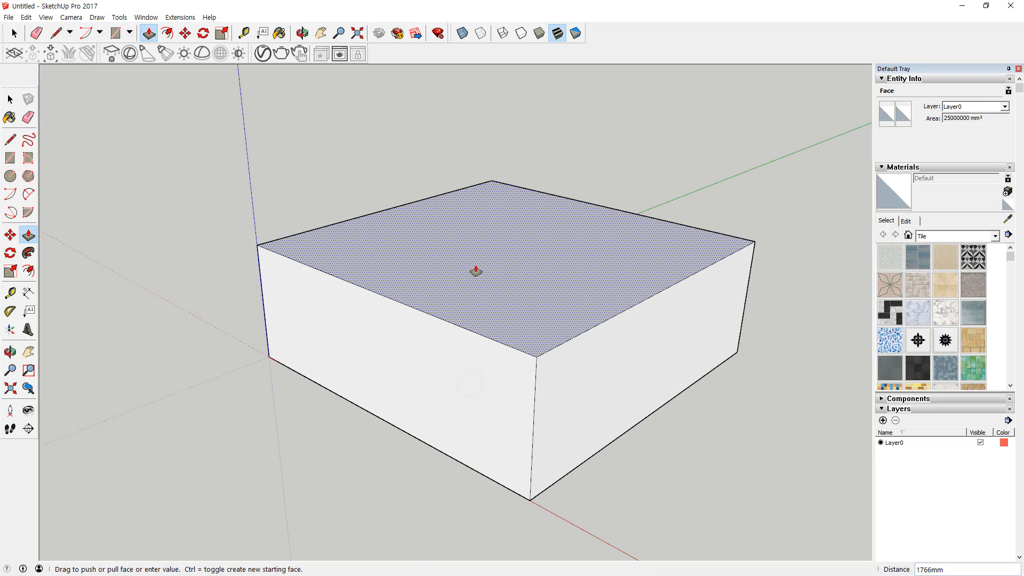
text(2400)
key(Return)
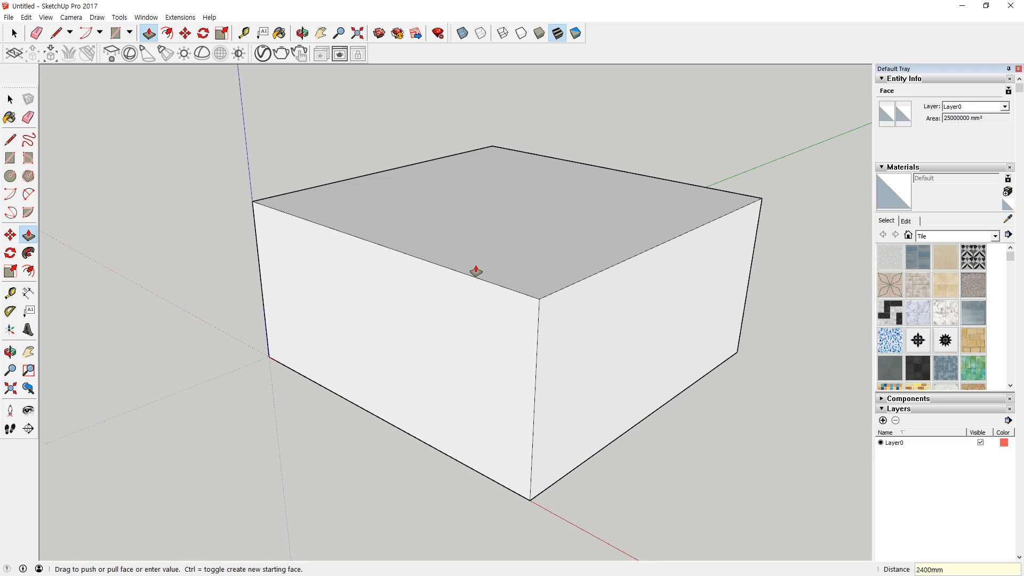
- Turn on shadow display for the model, with the box's side face selected
key(space)
click(616, 311)
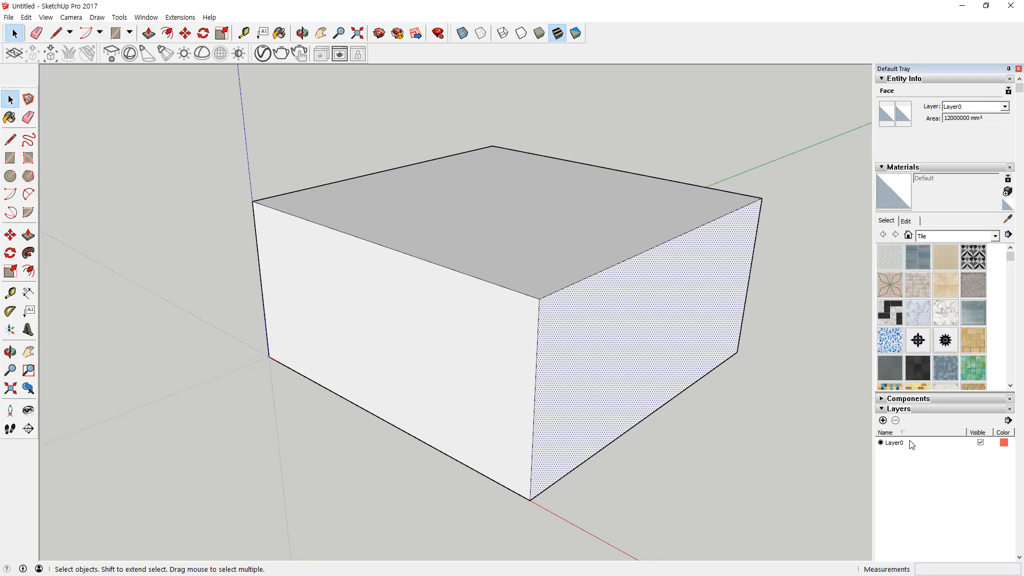
scroll(893, 297, down, 5)
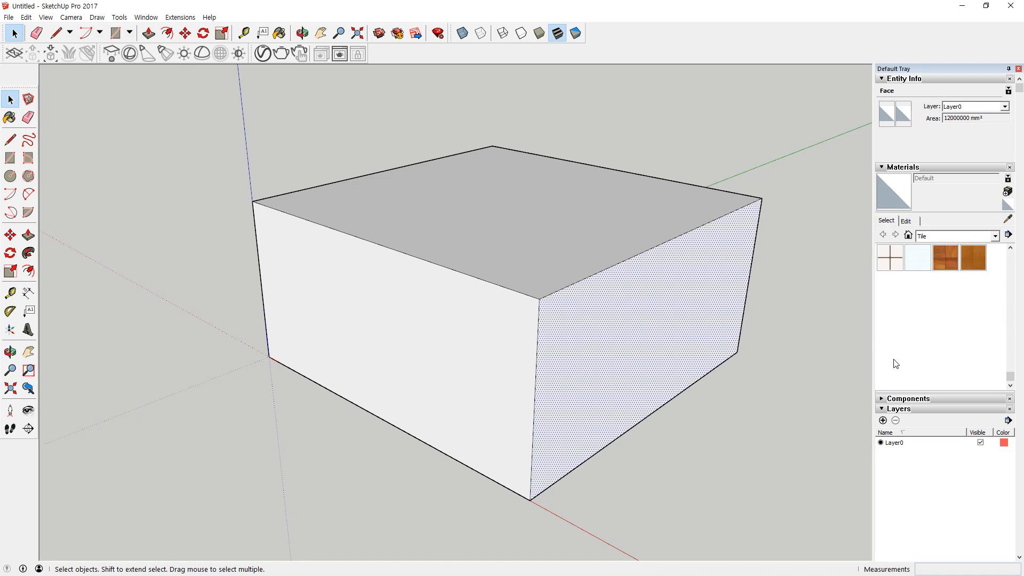
scroll(899, 427, down, 10)
click(885, 317)
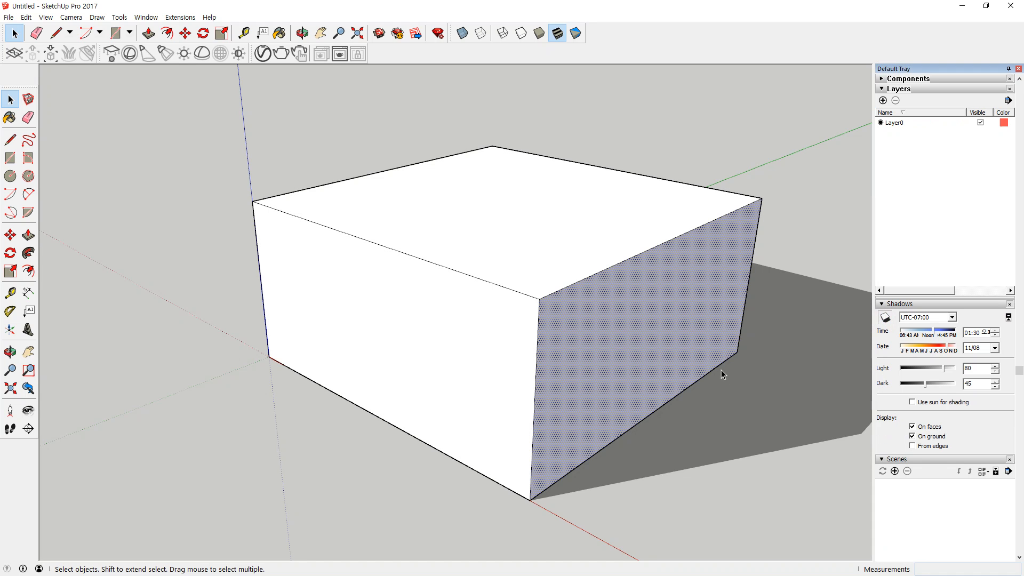
- Remove the box face opposite the red axis edge and position the camera inside the open room
middle_drag(480, 363, 517, 365)
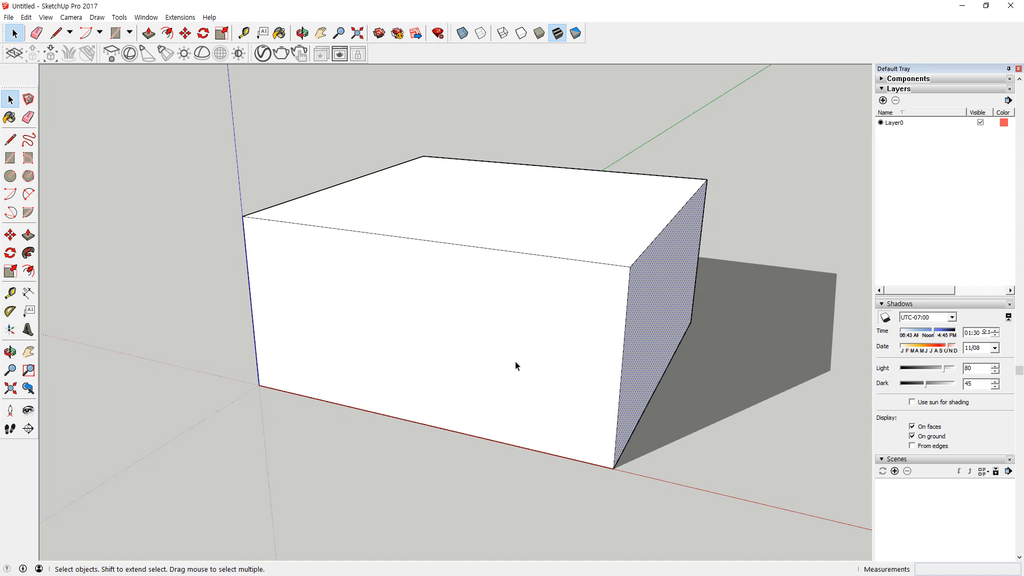
middle_drag(678, 382, 420, 432)
mouse_move(817, 100)
mouse_down()
mouse_move(736, 150)
mouse_move(760, 187)
mouse_move(747, 181)
mouse_up()
mouse_move(198, 490)
mouse_down()
mouse_move(250, 461)
mouse_move(290, 416)
mouse_move(303, 453)
mouse_up()
key(Escape)
scroll(402, 430, up, 6)
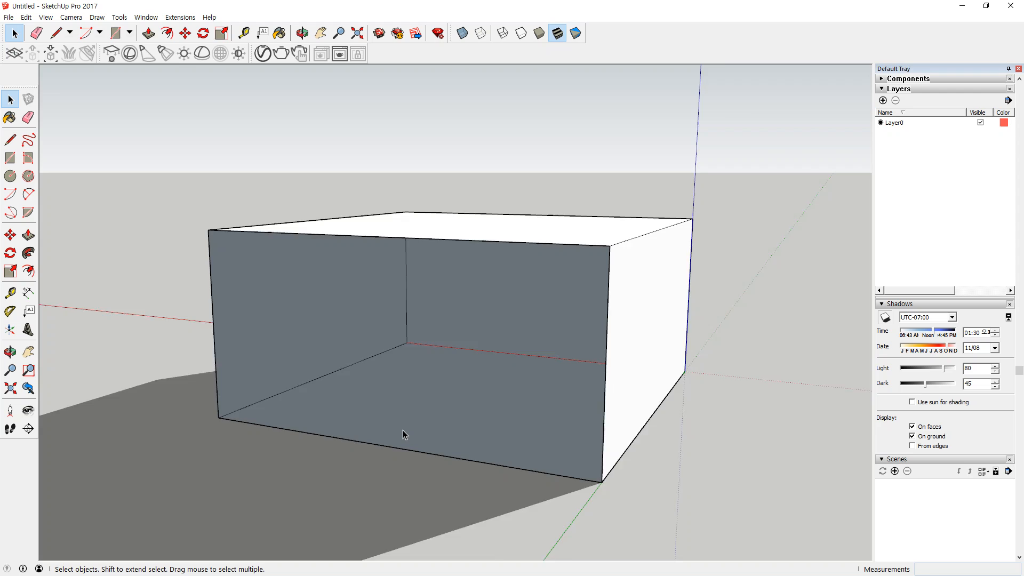
mouse_move(408, 431)
middle_down()
mouse_move(446, 395)
mouse_move(450, 413)
mouse_move(479, 430)
mouse_move(485, 418)
mouse_move(473, 457)
middle_up()
scroll(479, 431, up, 1)
scroll(474, 456, up, 1)
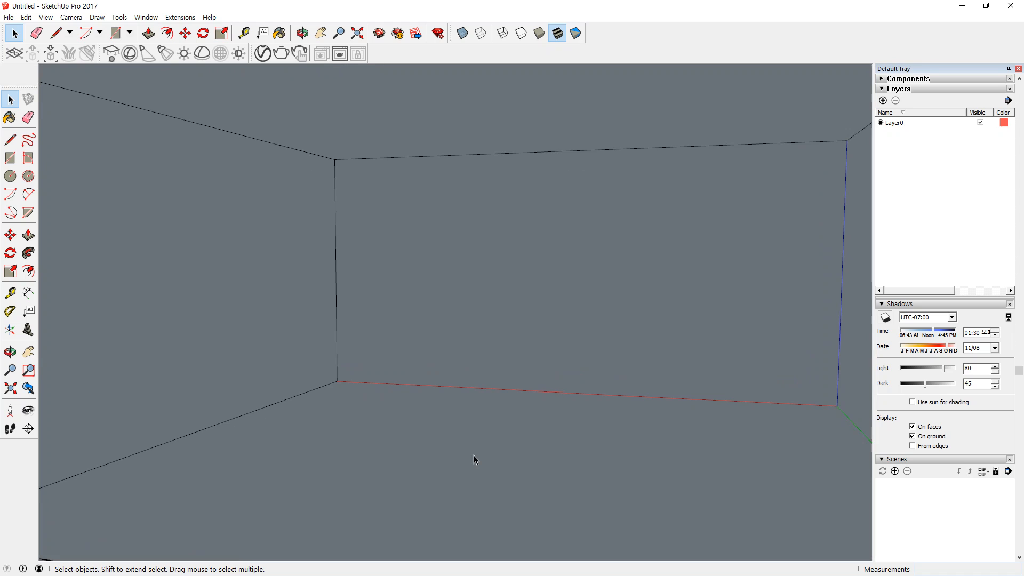
- Start a V-Ray render of the interior, stop it, and turn off Progressive in the renderer settings
click(279, 56)
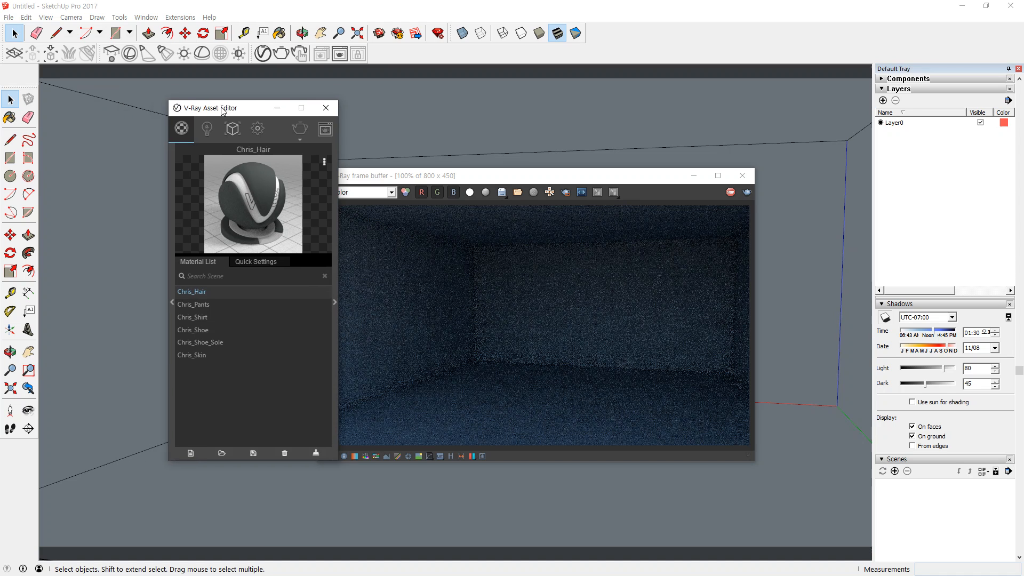
click(207, 101)
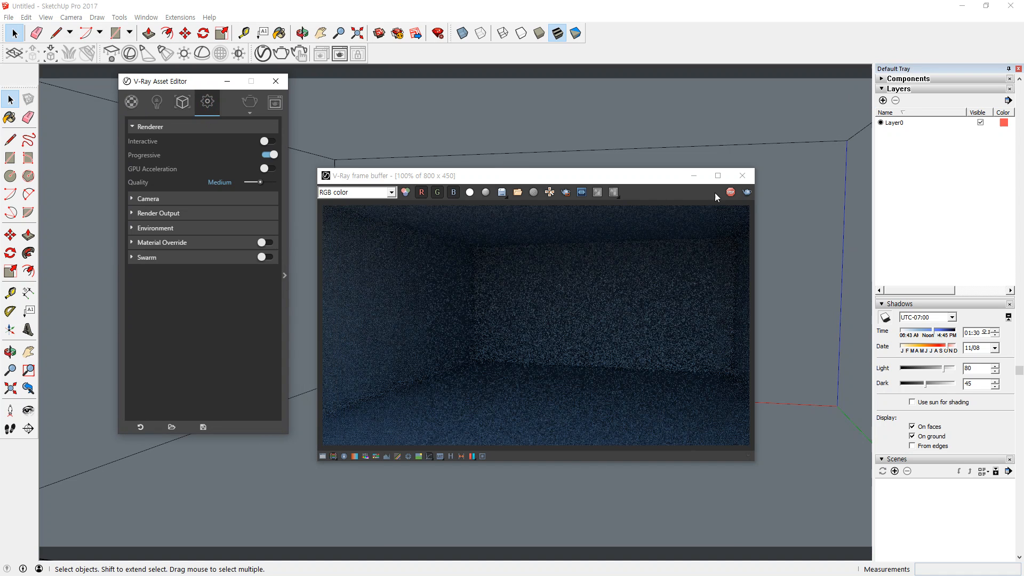
click(730, 192)
click(271, 155)
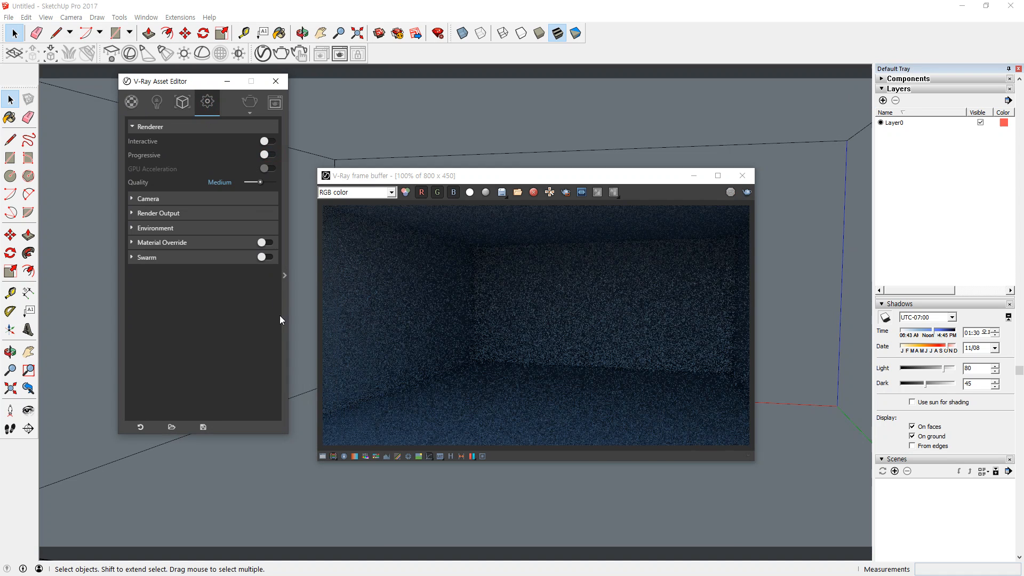
- Enable the GI (Skylight) override in the V-Ray environment settings
click(284, 277)
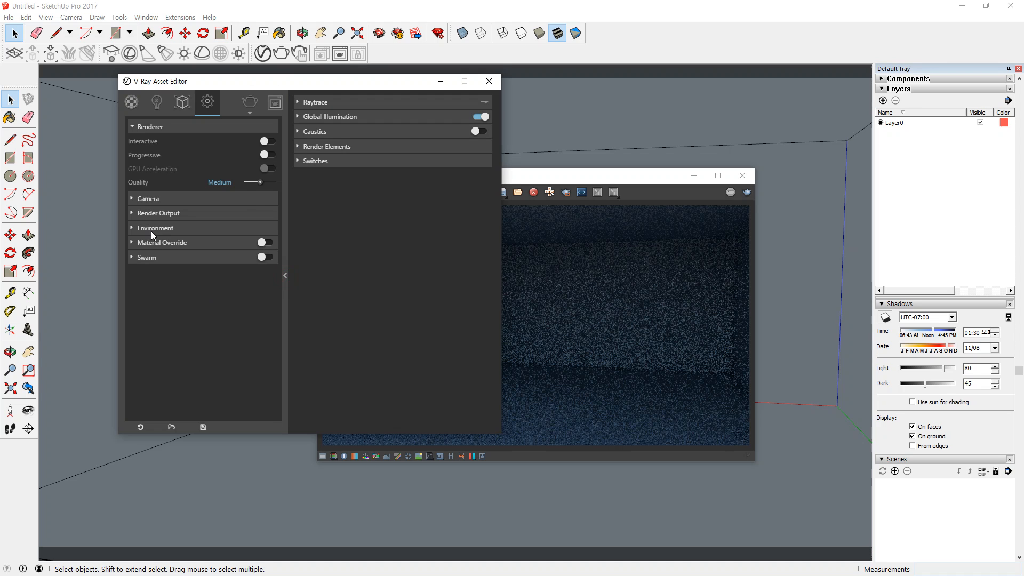
click(137, 229)
click(142, 280)
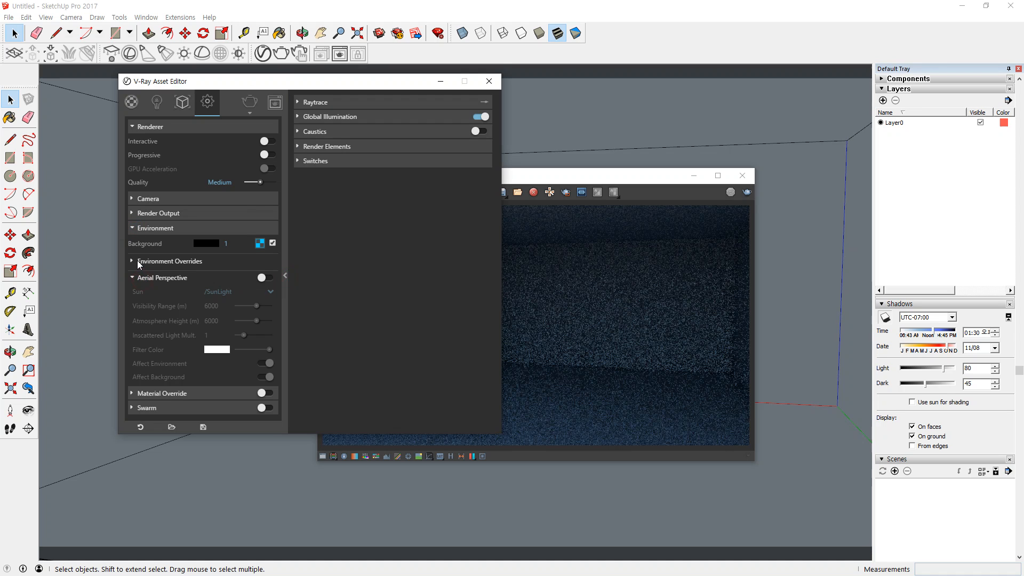
click(136, 260)
click(173, 279)
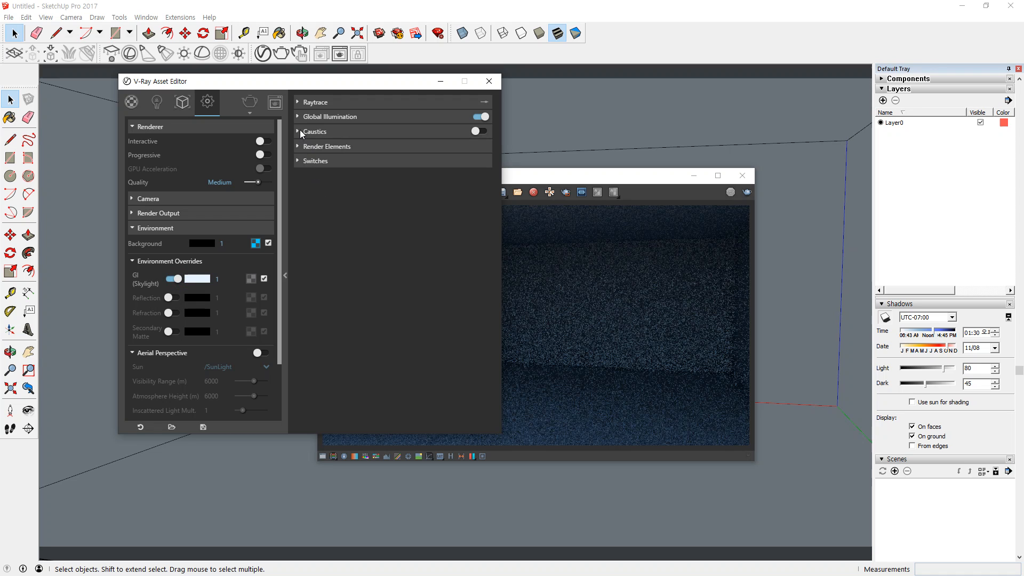
- Render the interior again with the new settings, then close the frame buffer, Asset Editor and progress window
click(746, 192)
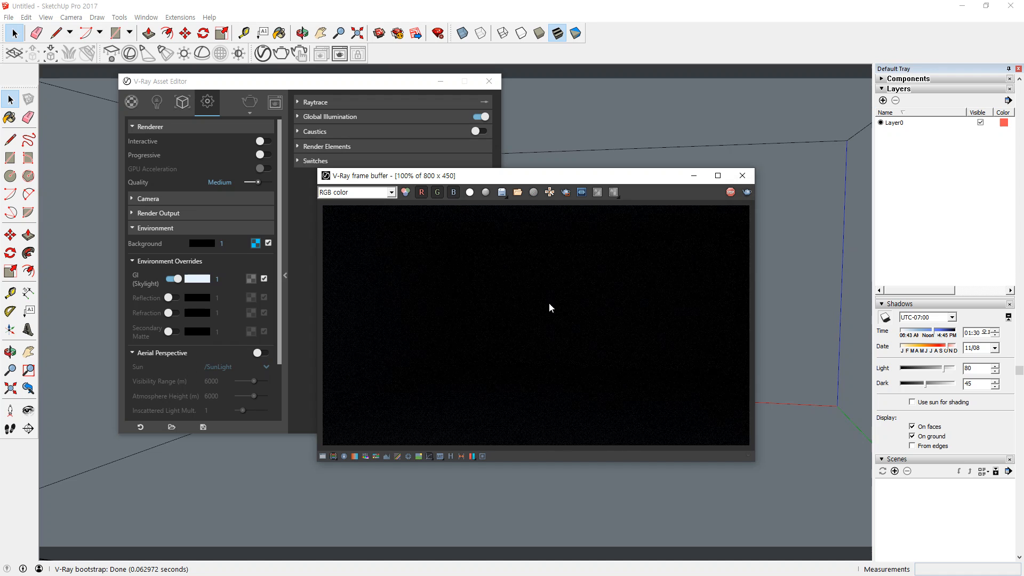
drag(581, 182, 690, 143)
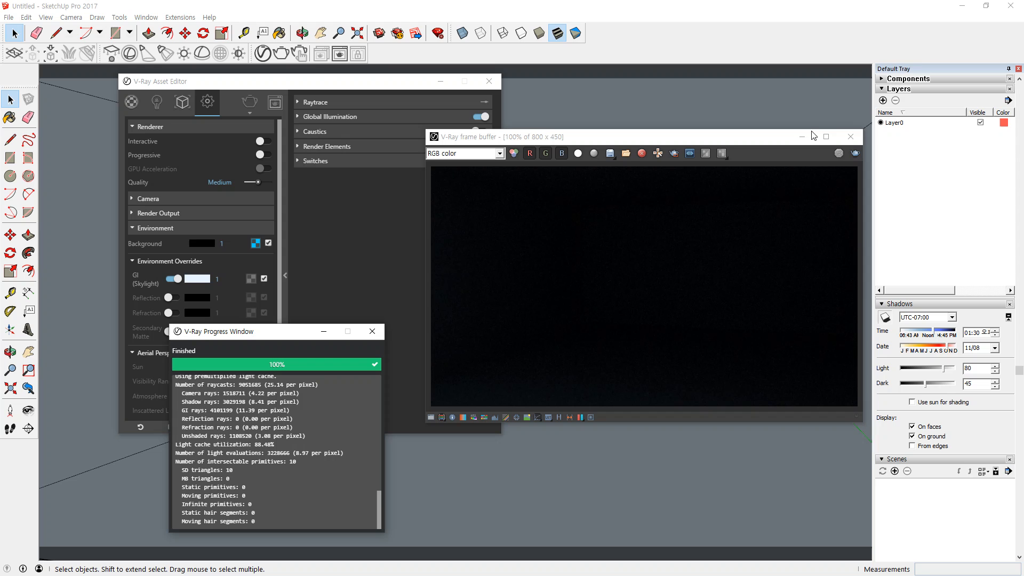
click(850, 137)
click(488, 82)
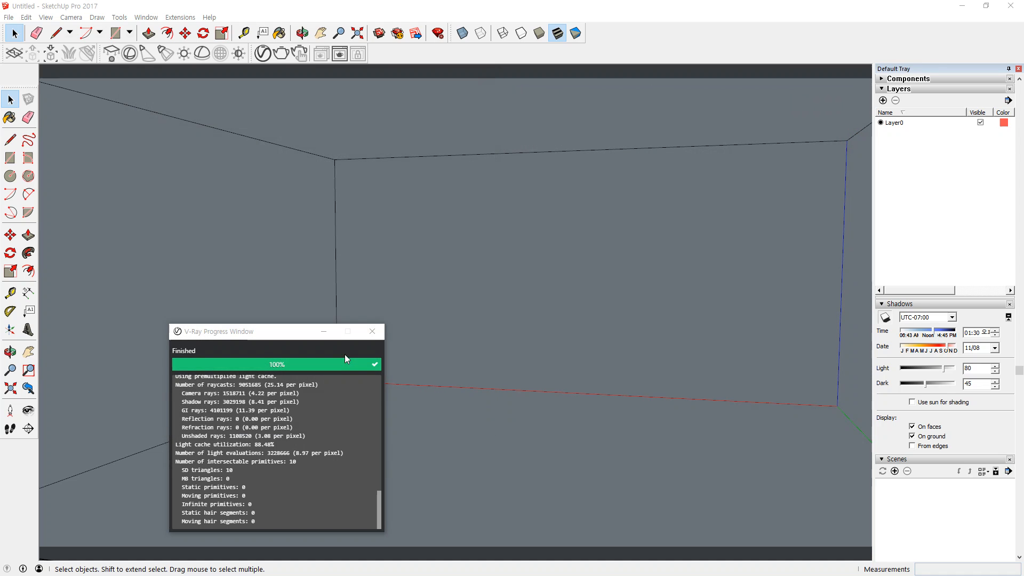
click(371, 331)
- Select all of the room's geometry and make it a group
key(ctrl+a)
right_click(535, 238)
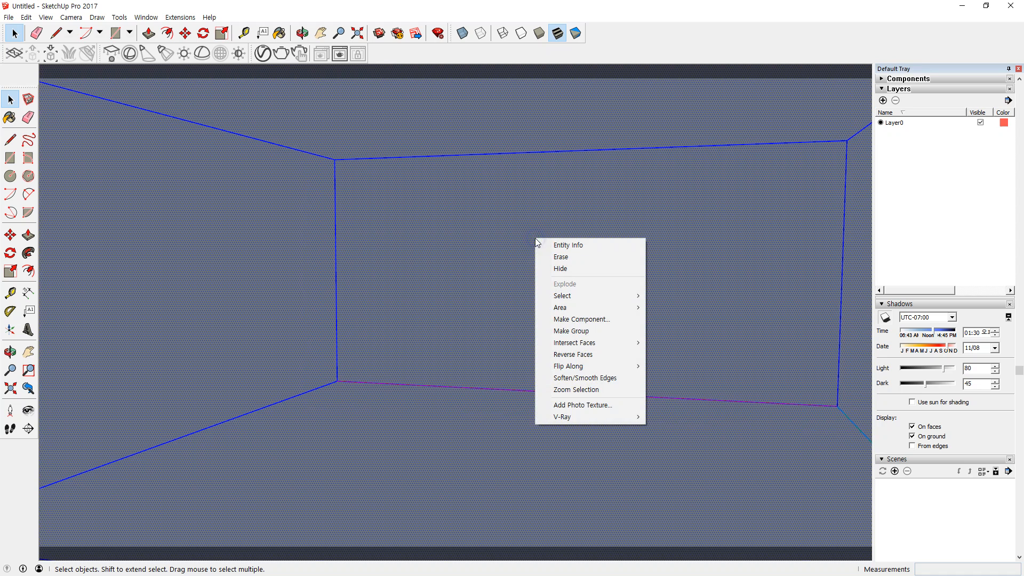
key(Escape)
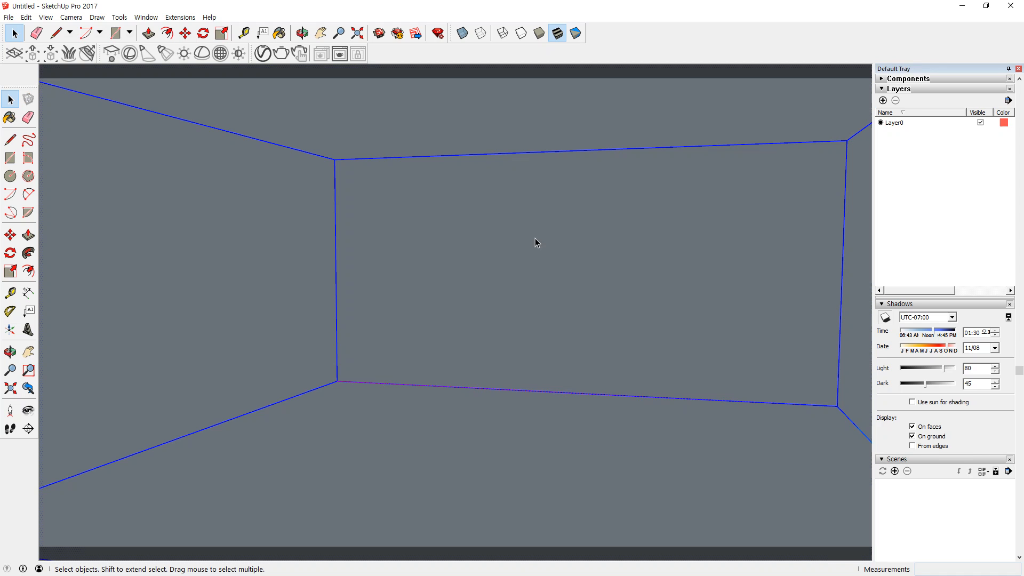
- Place a small V-Ray rectangle light flat on the room floor near the back wall
click(112, 53)
click(346, 435)
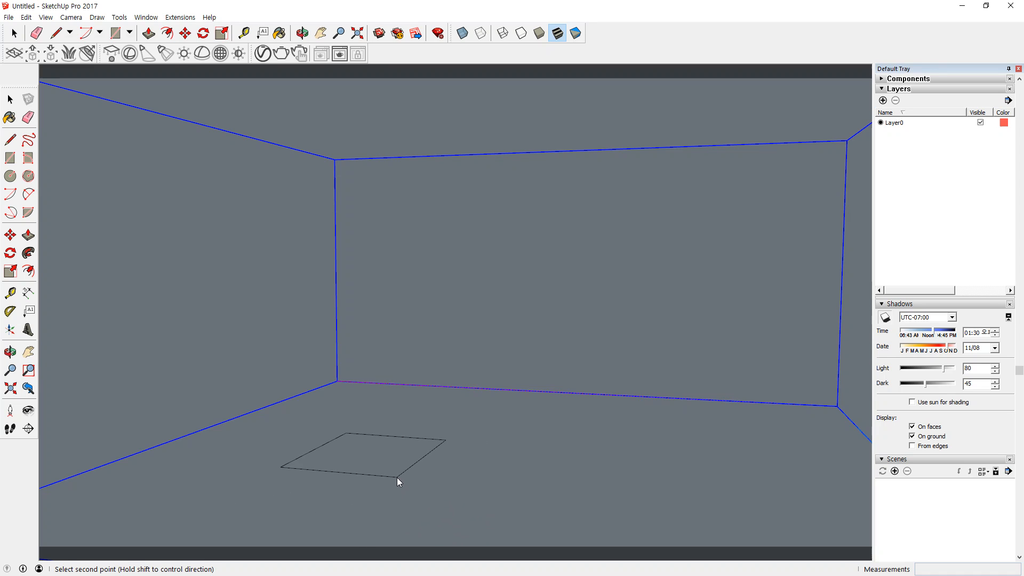
click(397, 477)
- Lock the room group so that only the rectangle light can be moved
key(m)
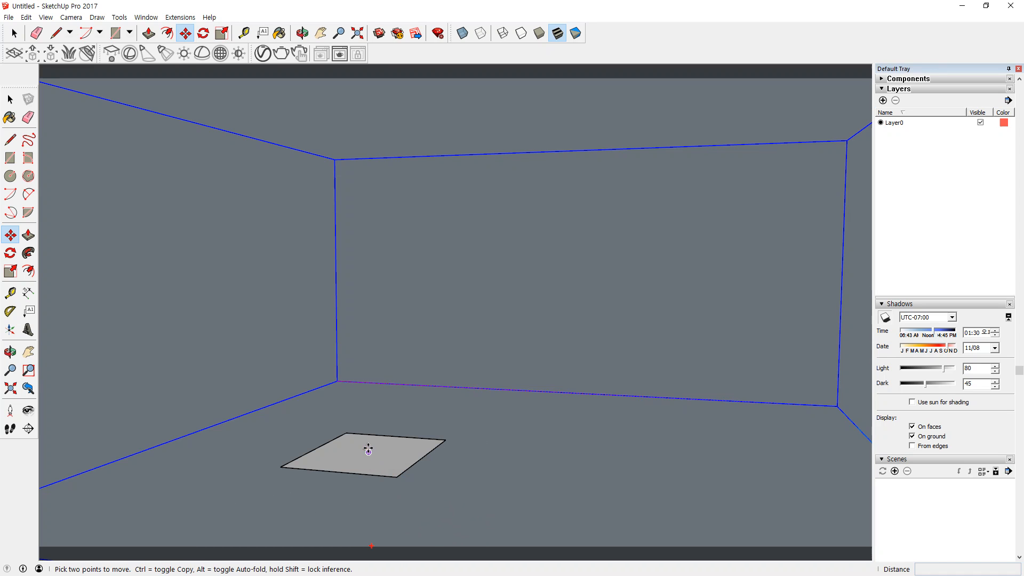
key(space)
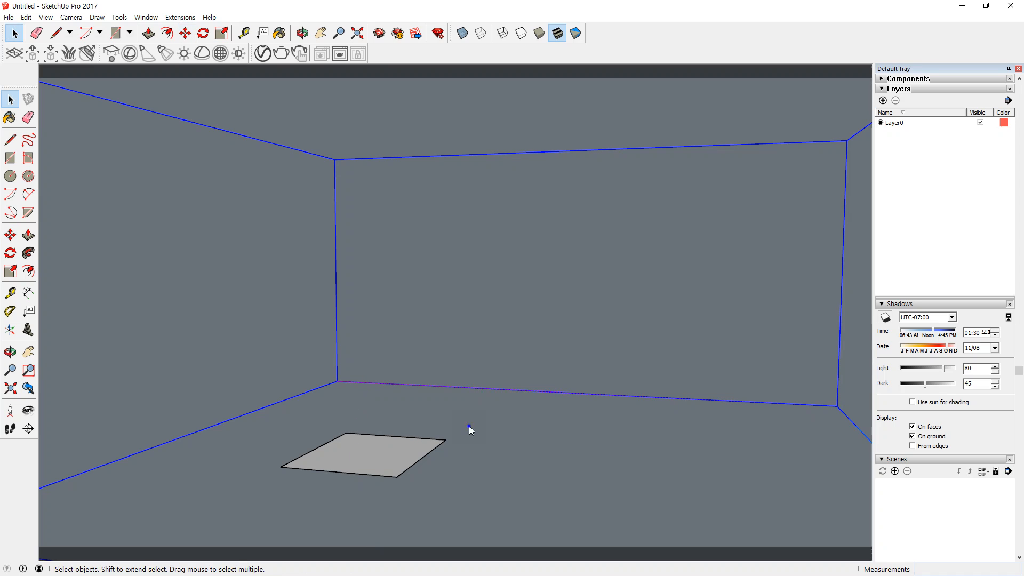
right_click(469, 426)
click(511, 282)
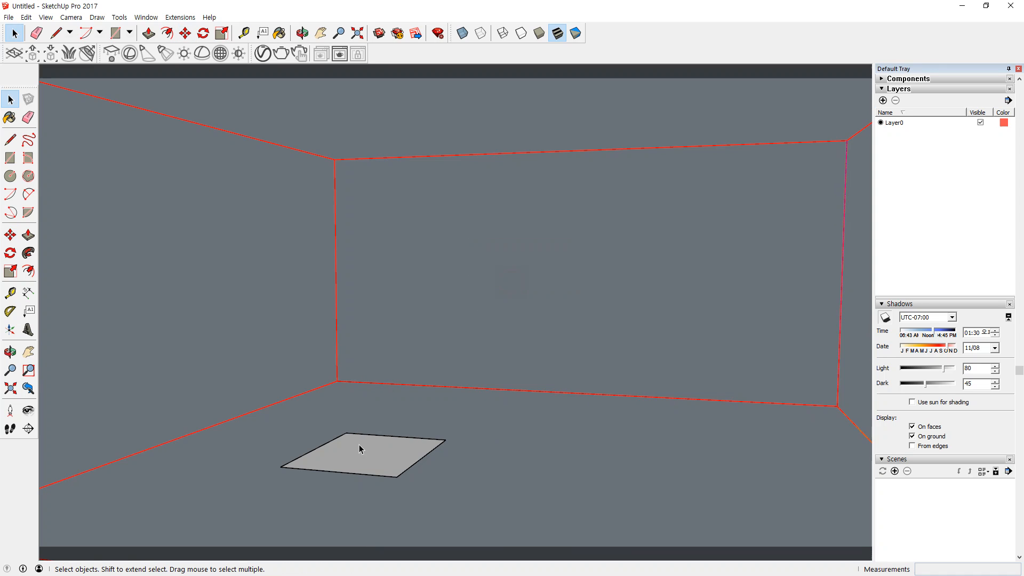
- Move the rectangle light straight up about 745 mm above the floor
click(364, 450)
key(m)
click(372, 444)
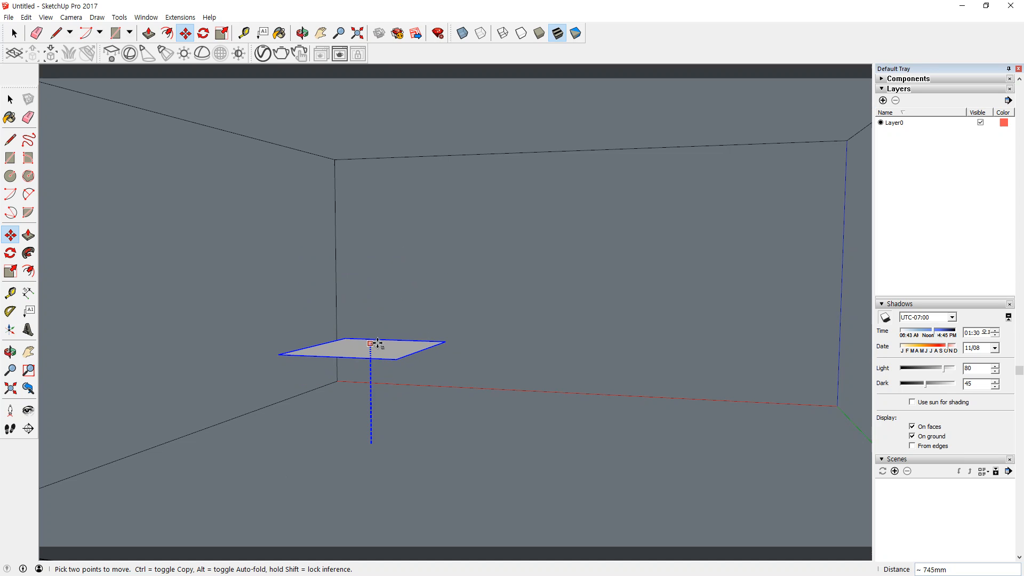
click(373, 342)
- Rotate the rectangle light 180 degrees about a point on its edge so that its emitting side faces the floor
middle_drag(376, 382, 377, 307)
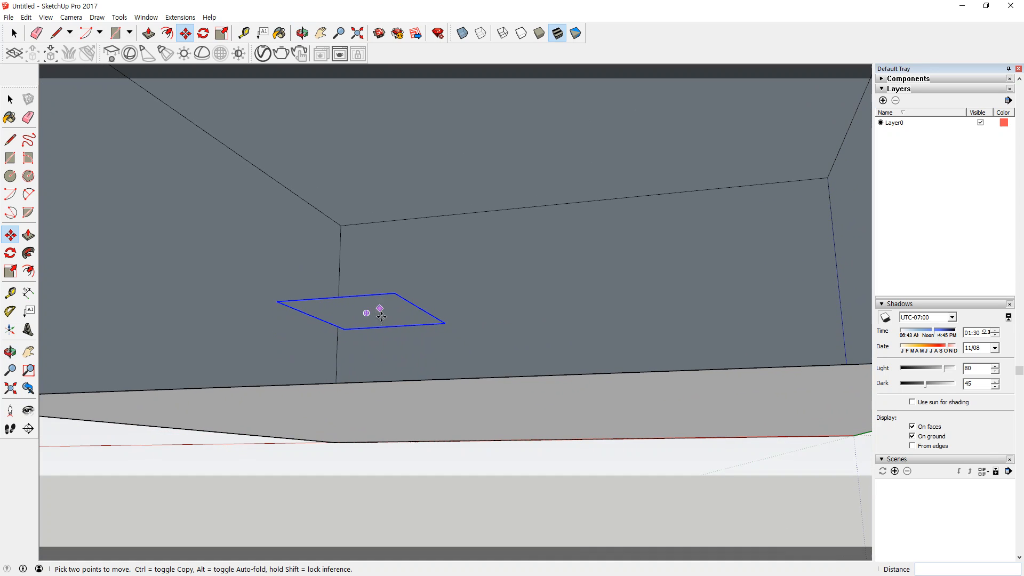
scroll(381, 319, up, 5)
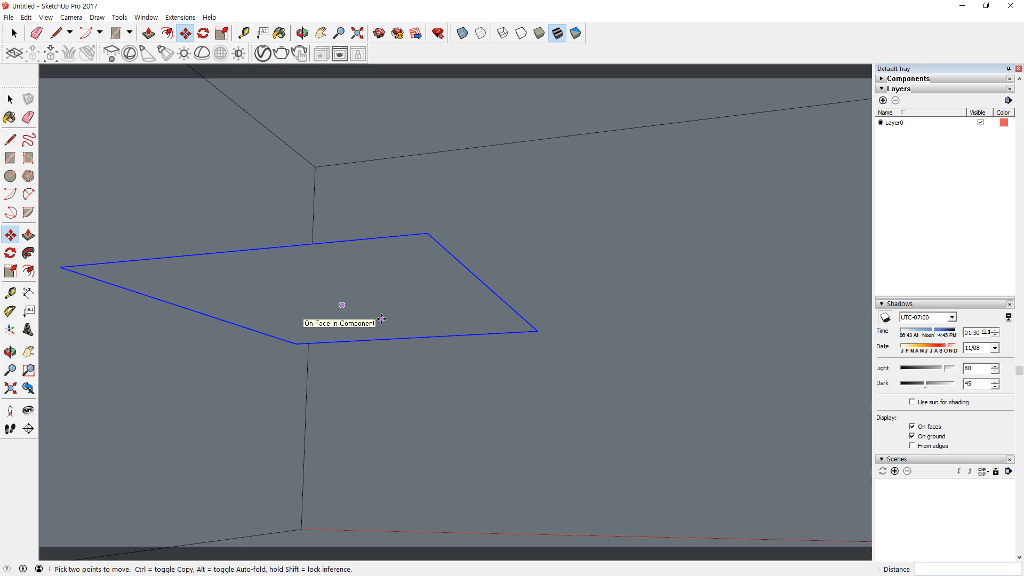
middle_drag(381, 319, 391, 411)
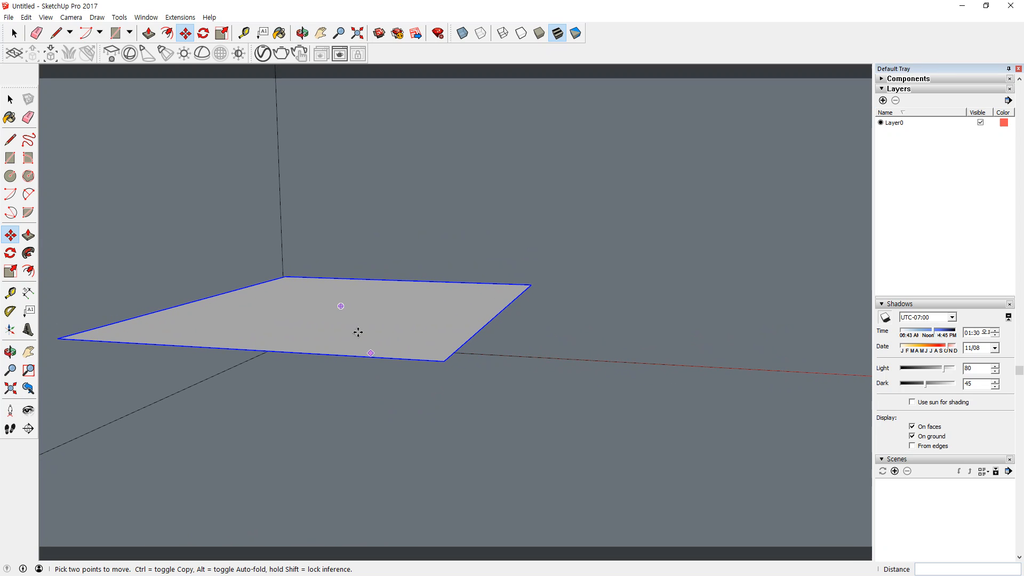
mouse_move(330, 303)
mouse_down()
mouse_move(335, 224)
mouse_move(349, 232)
mouse_up()
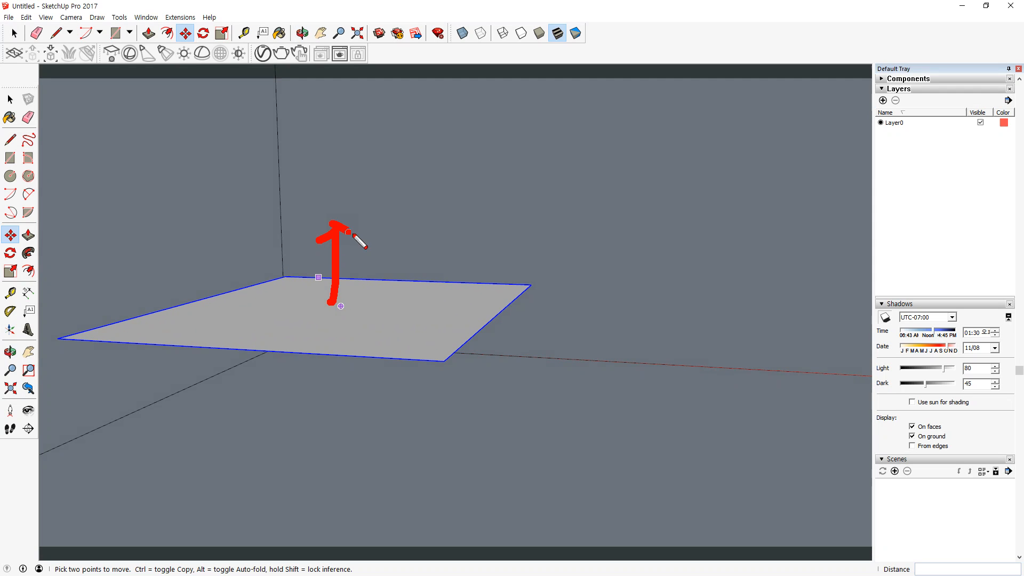
key(space)
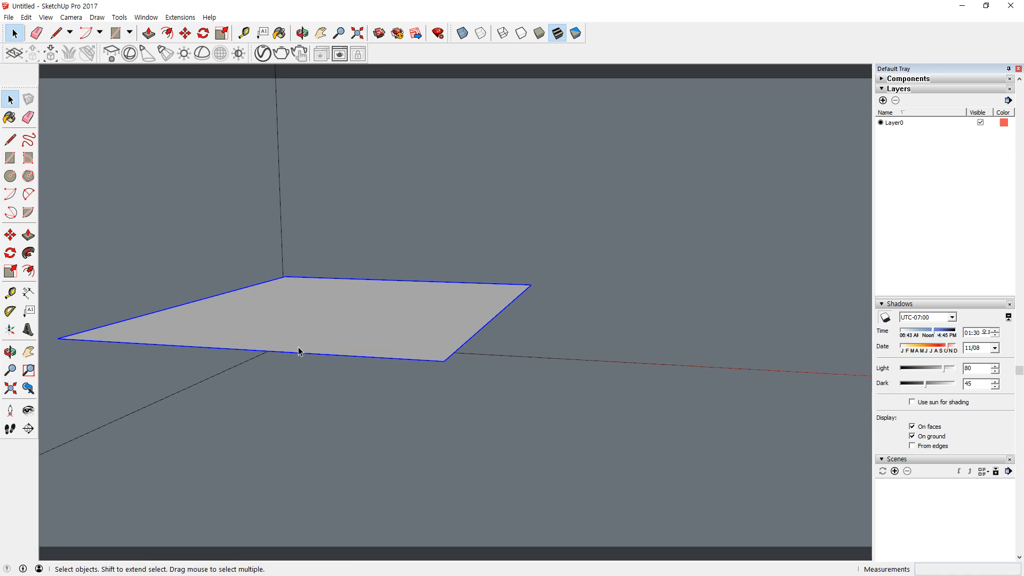
key(q)
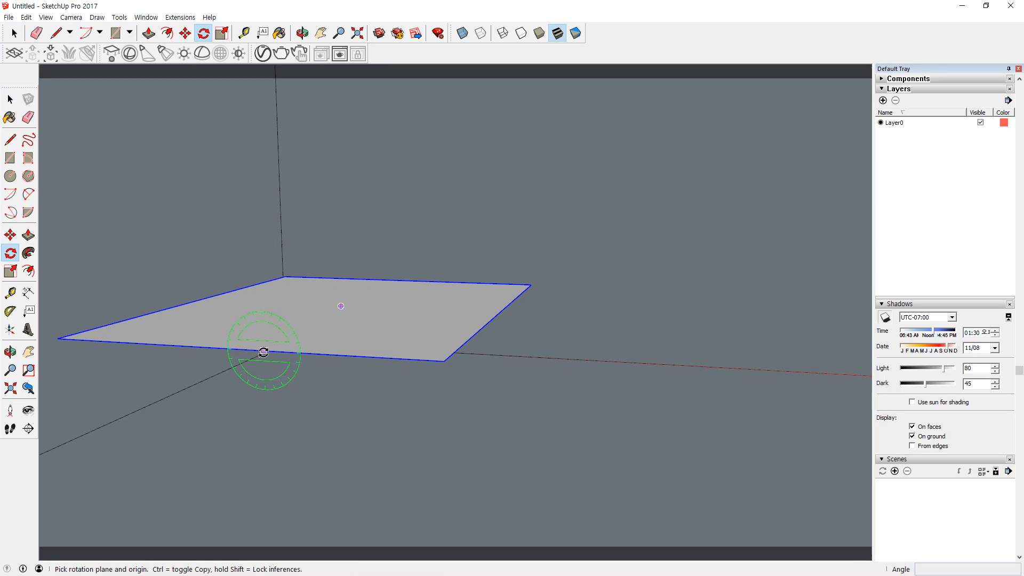
click(246, 350)
click(309, 353)
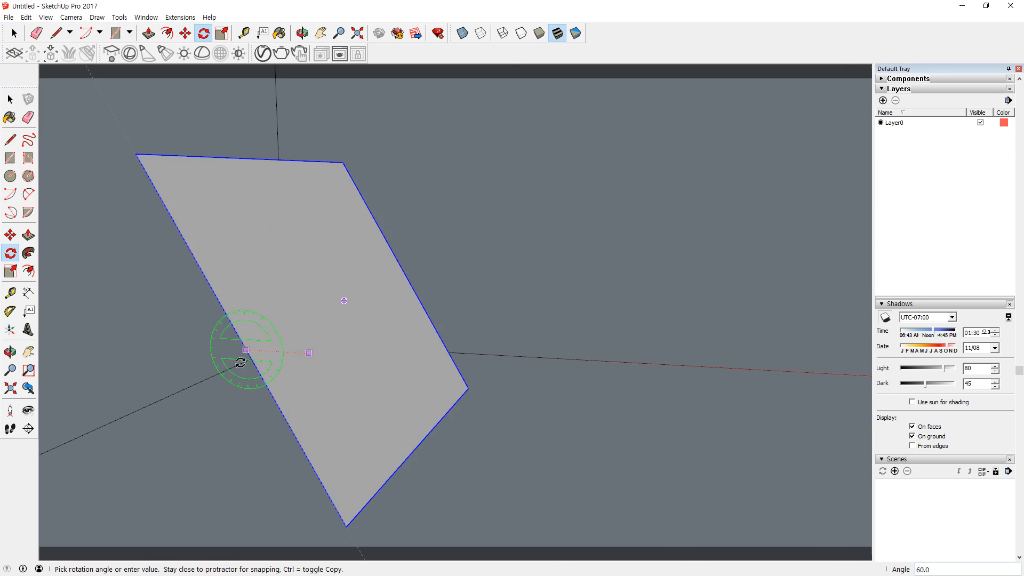
text(180)
key(Return)
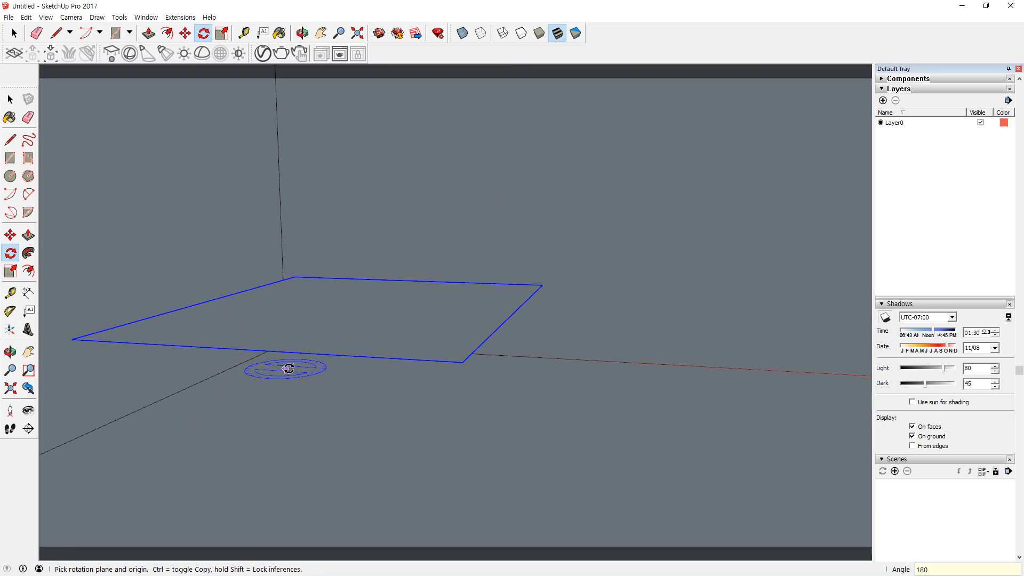
- Move the flipped rectangle light up about 883 mm to just below the room's ceiling
key(m)
click(309, 324)
scroll(320, 210, down, 2)
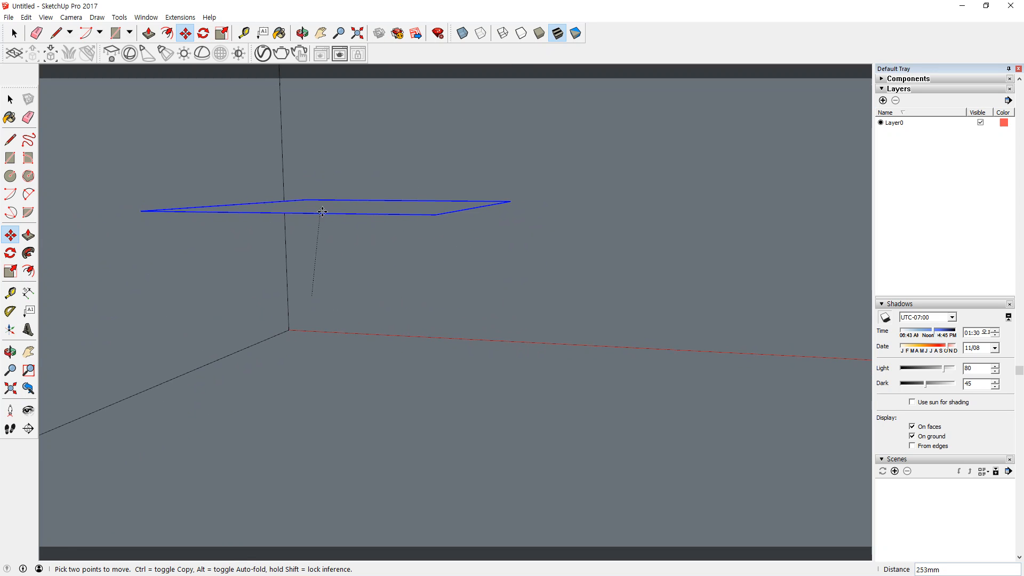
shift+middle_drag(366, 248, 424, 285)
scroll(362, 390, down, 2)
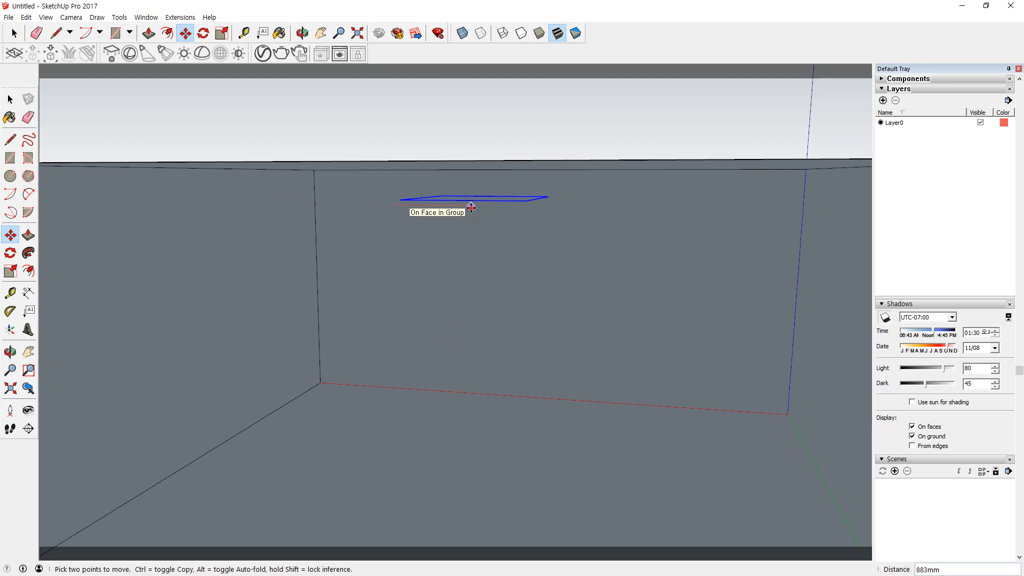
click(406, 208)
middle_drag(407, 208, 450, 211)
scroll(466, 217, up, 1)
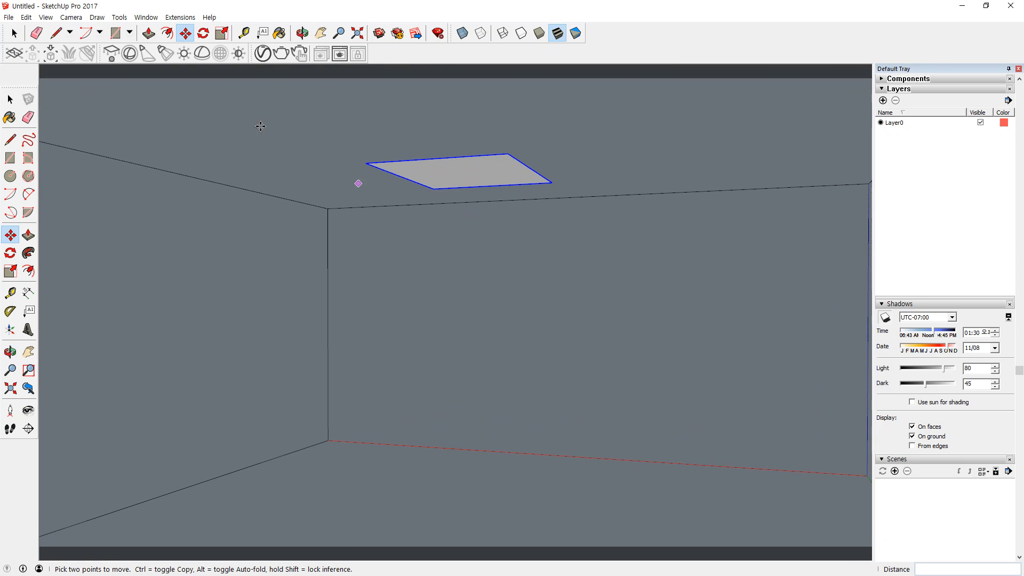
- Render the room and brighten the rendered image by raising its Exposure correction
click(286, 53)
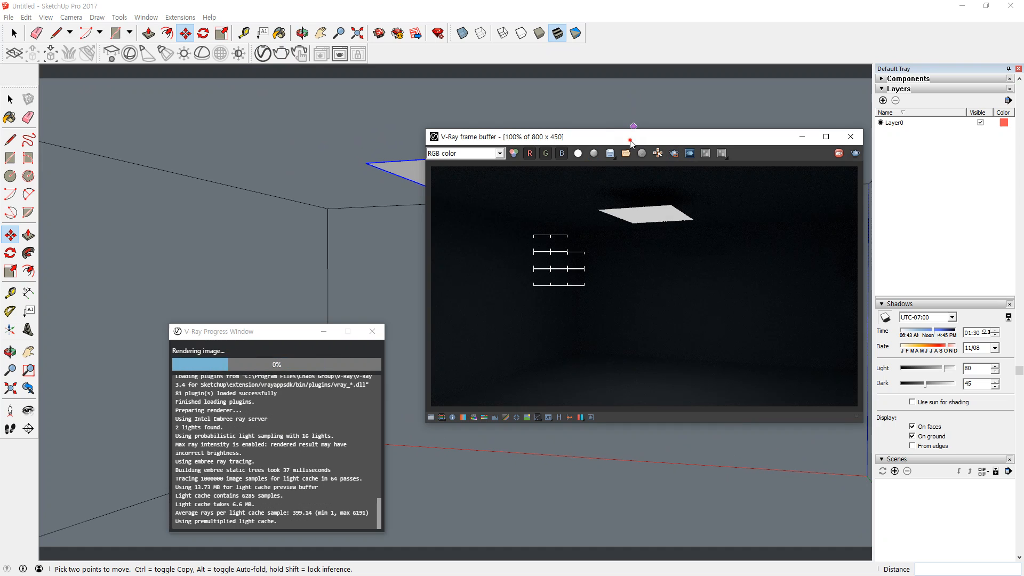
drag(628, 136, 563, 79)
click(366, 361)
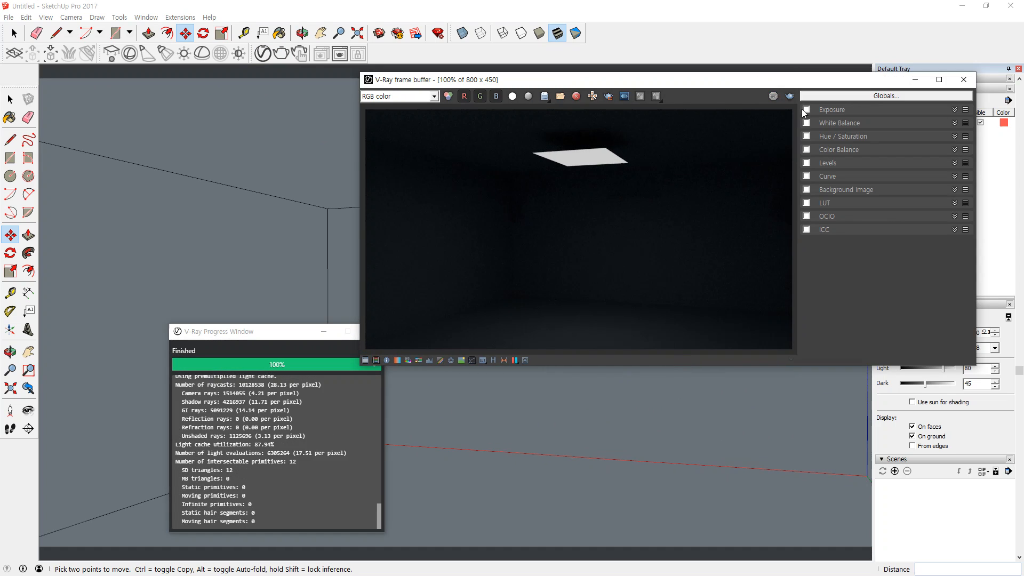
click(953, 109)
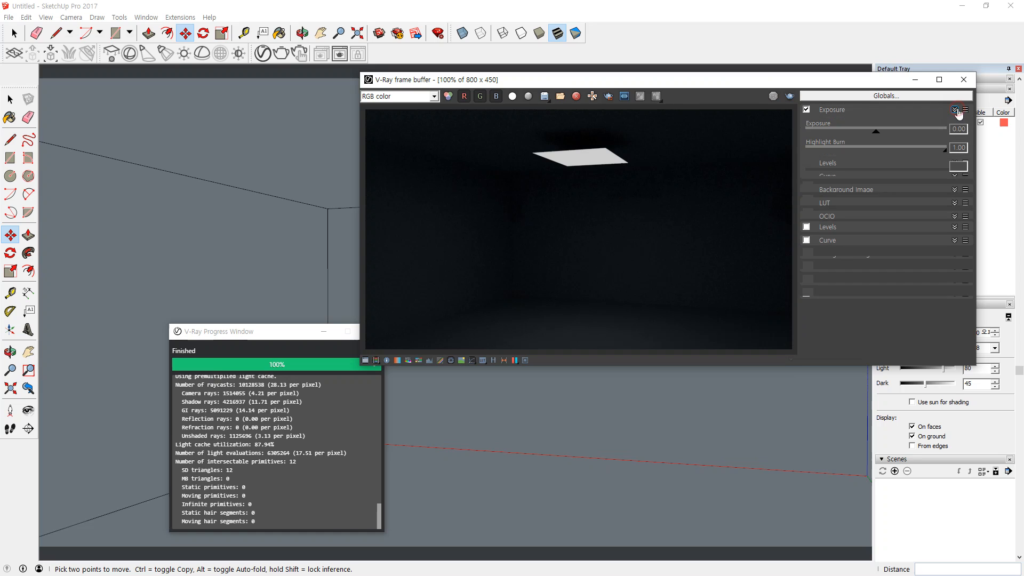
drag(890, 134, 914, 134)
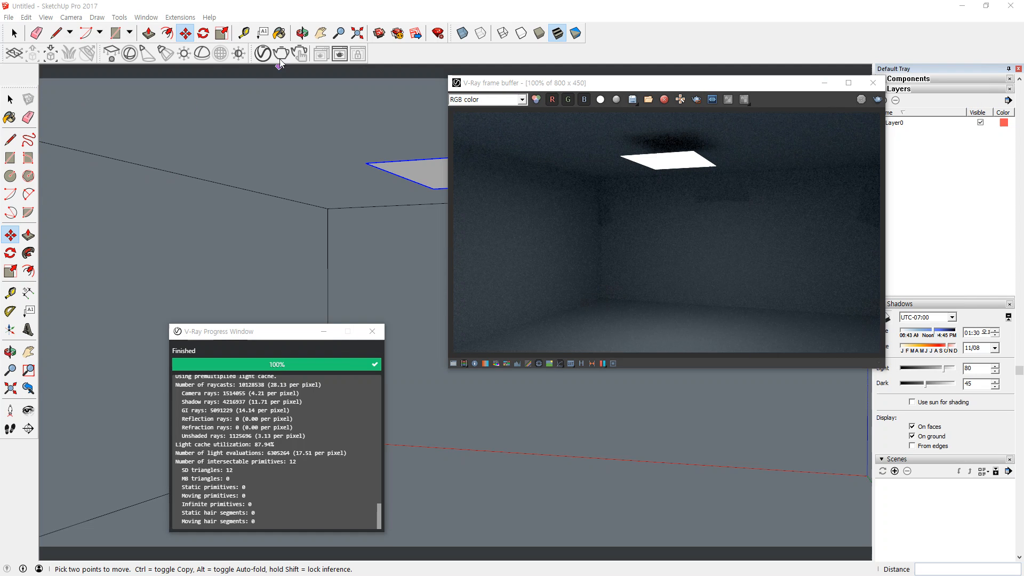
- Open the settings of the V-Ray Rectangle Light with its Shape and Options parameters expanded
click(262, 54)
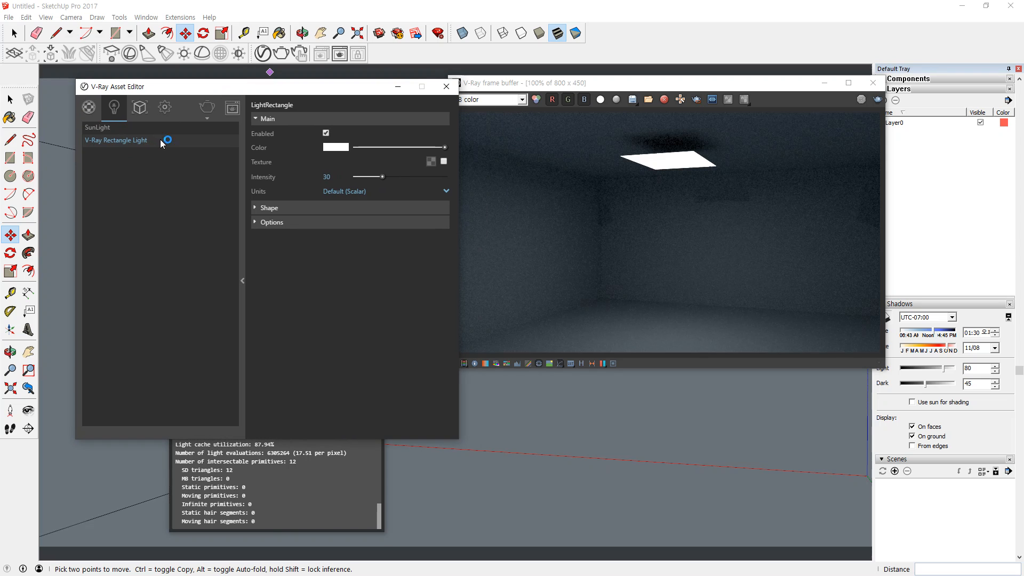
key(super+plus)
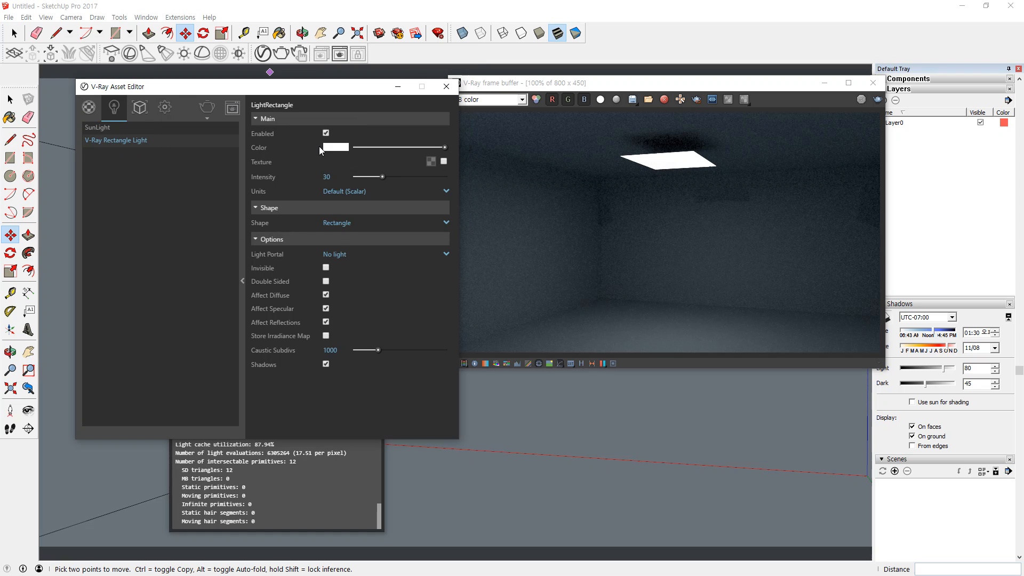
- Disable the rectangle light, render the room without it, and enable the light again
click(326, 134)
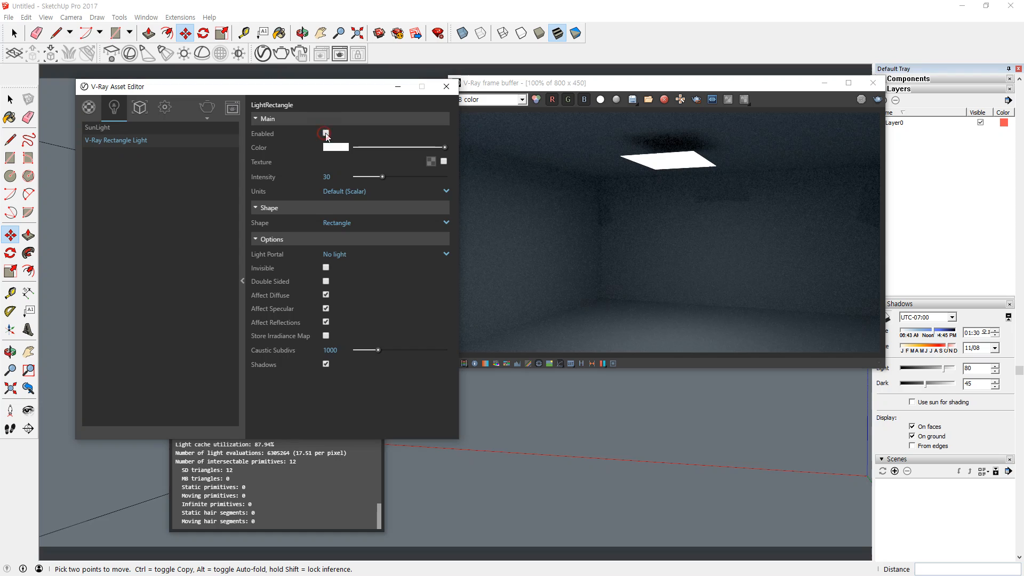
click(877, 99)
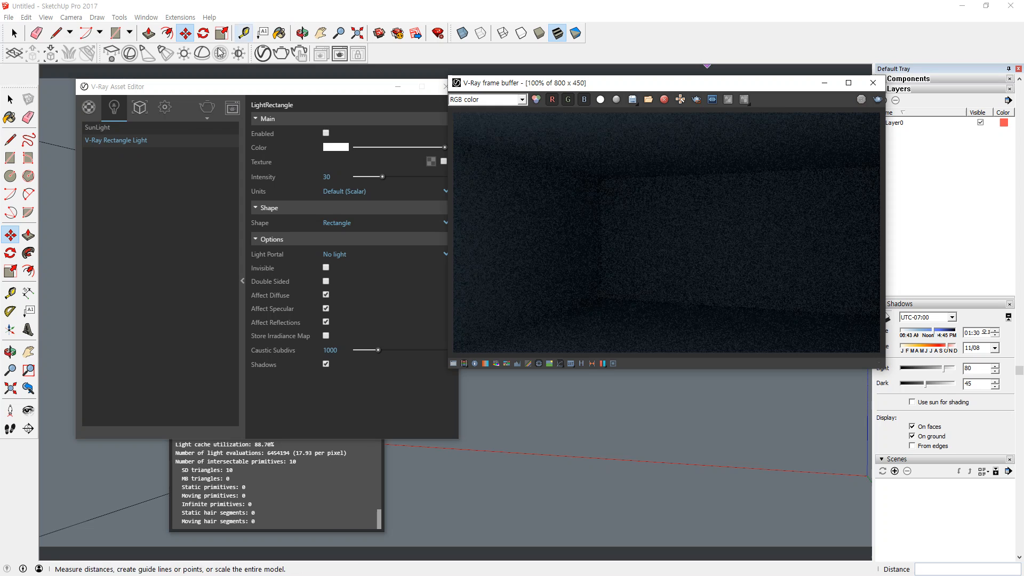
click(326, 133)
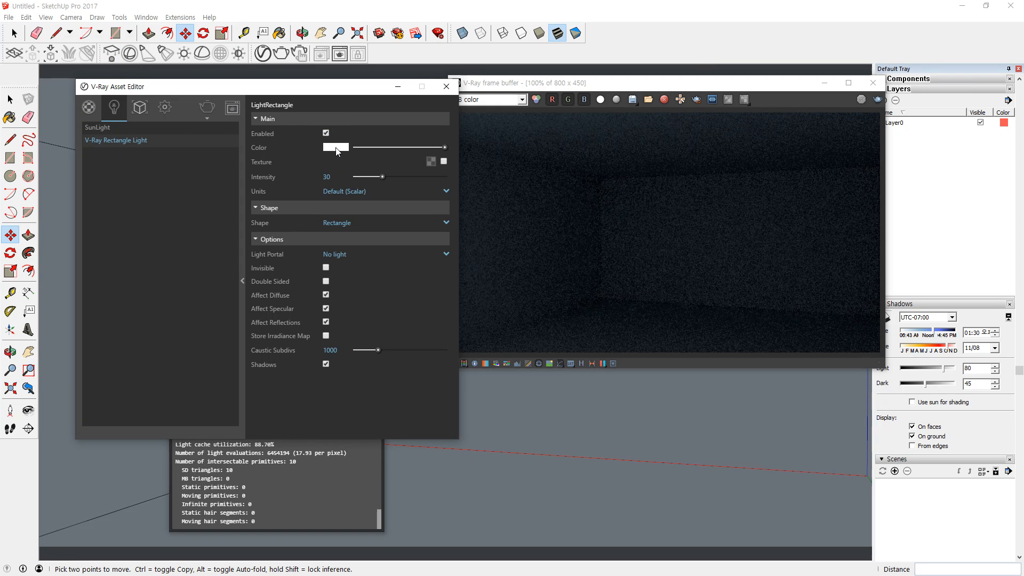
- Set the rectangle light's color to a saturated blue (red 37, green 13, blue 255) and render the room
click(335, 148)
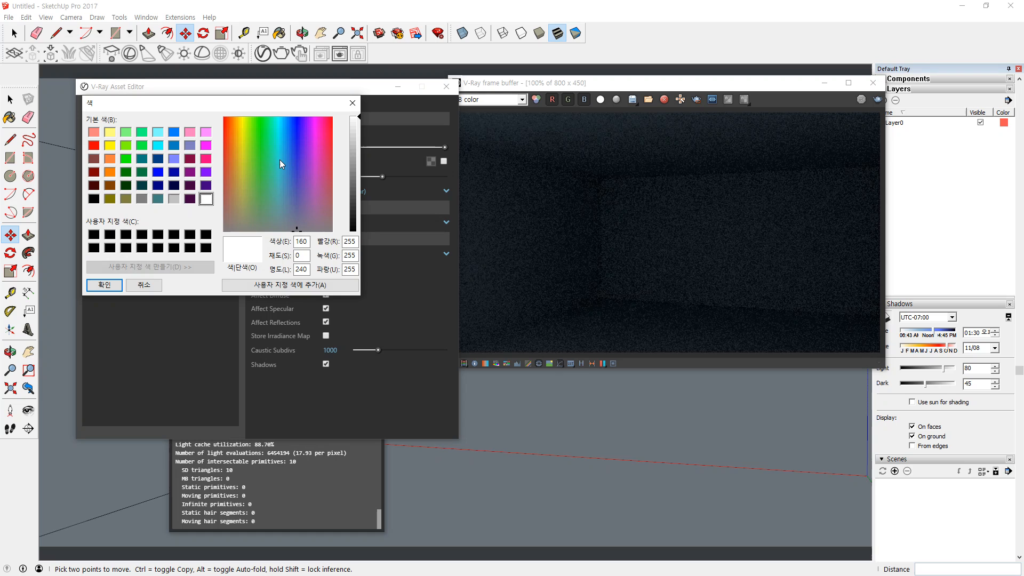
click(295, 162)
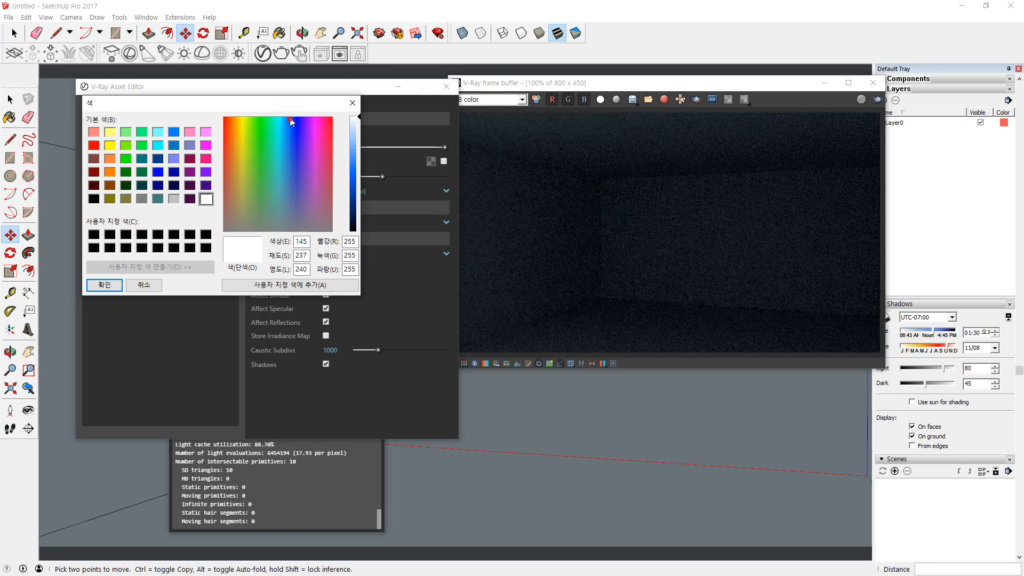
click(300, 154)
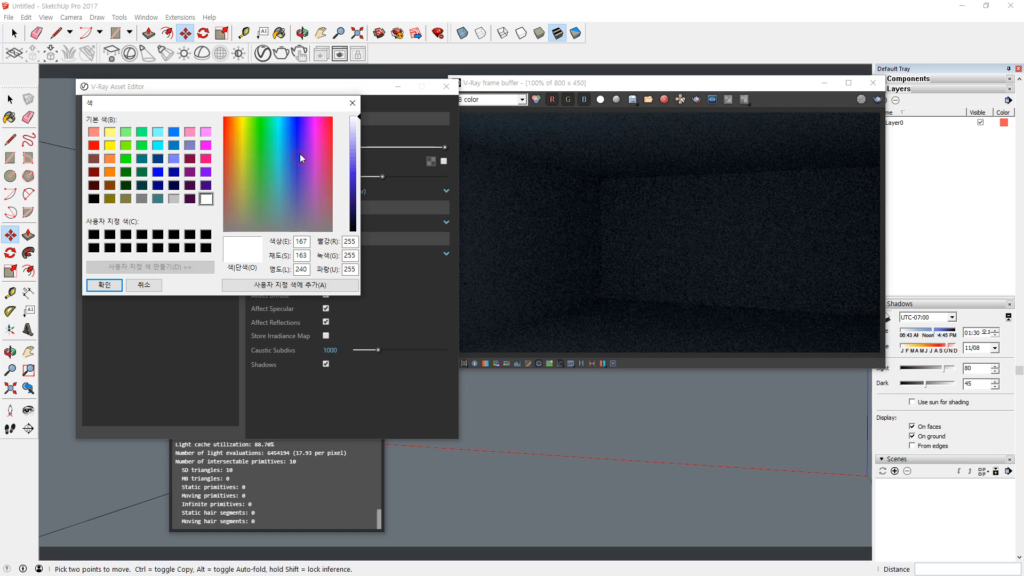
click(298, 117)
click(357, 171)
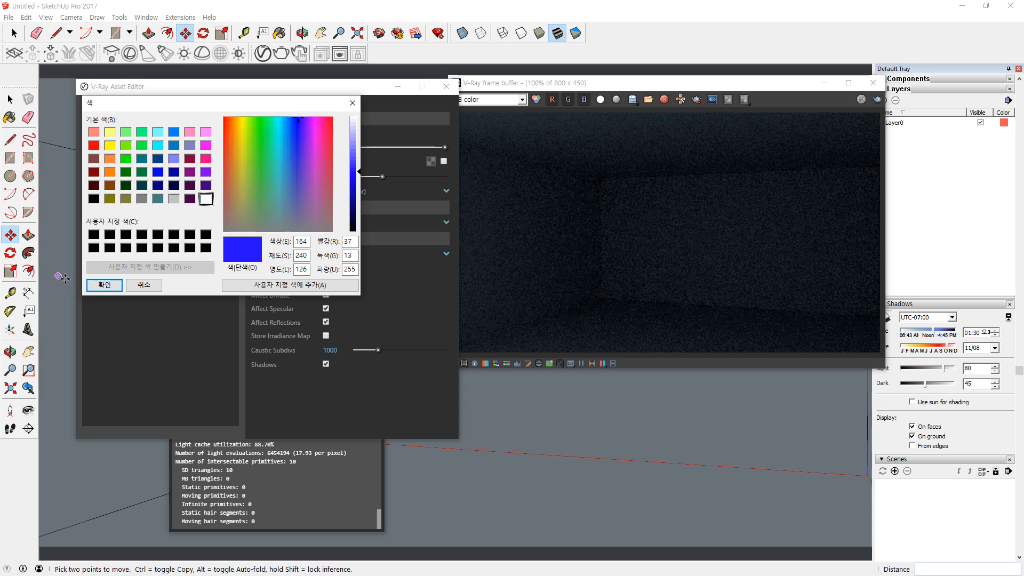
click(102, 284)
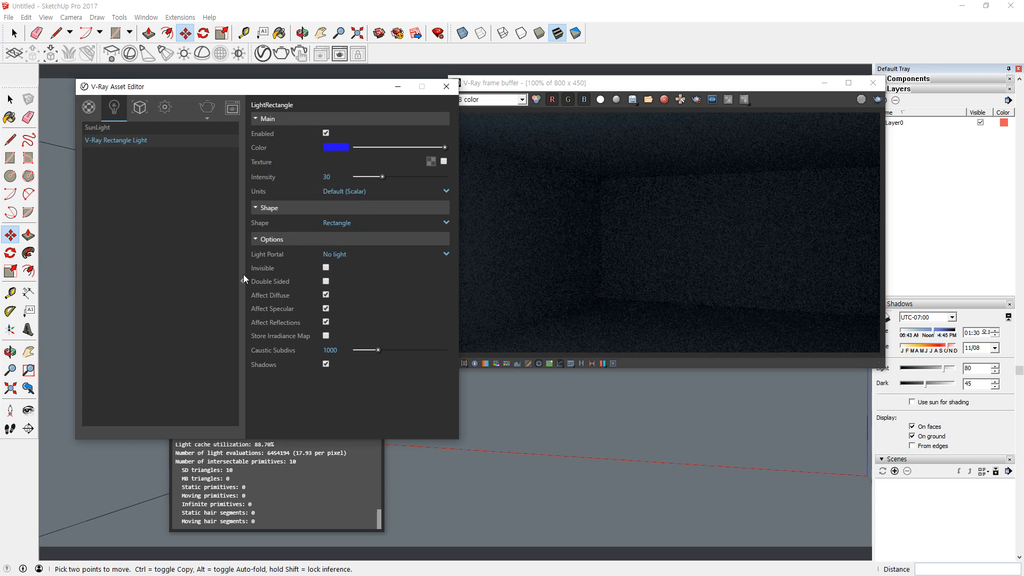
click(877, 98)
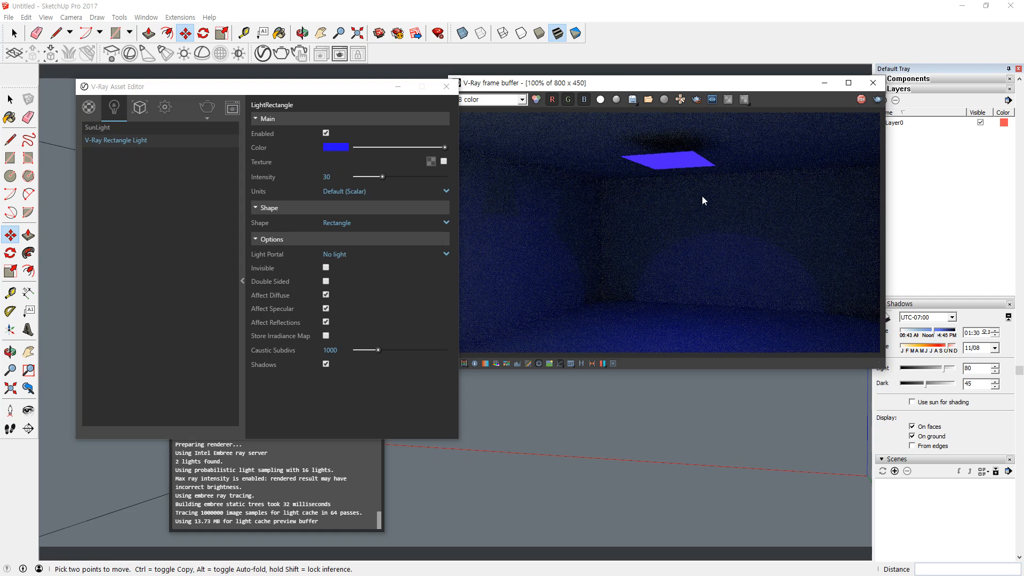
- Set the rectangle light's color back to white and render the room again
click(334, 147)
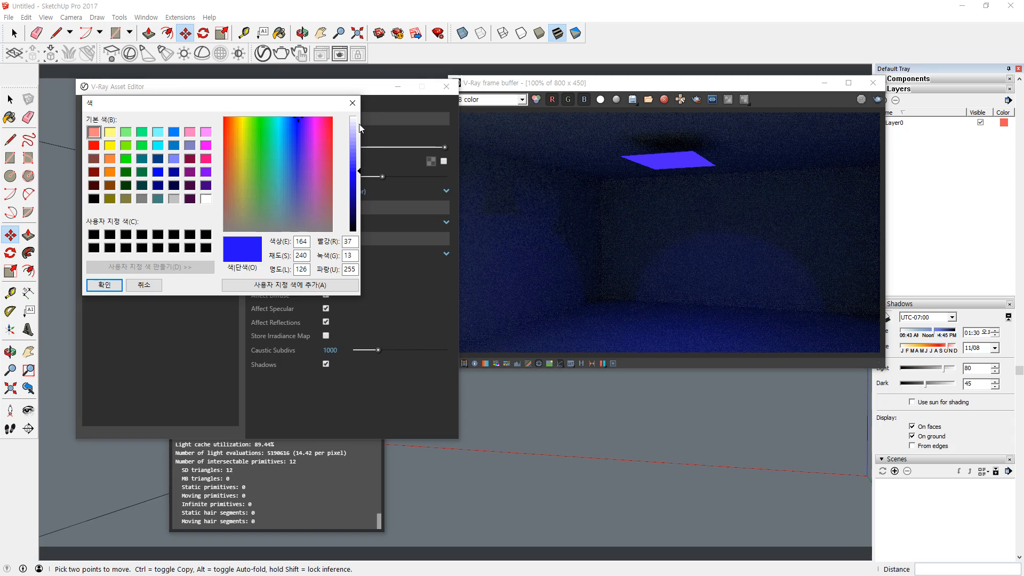
drag(361, 128, 359, 115)
click(88, 284)
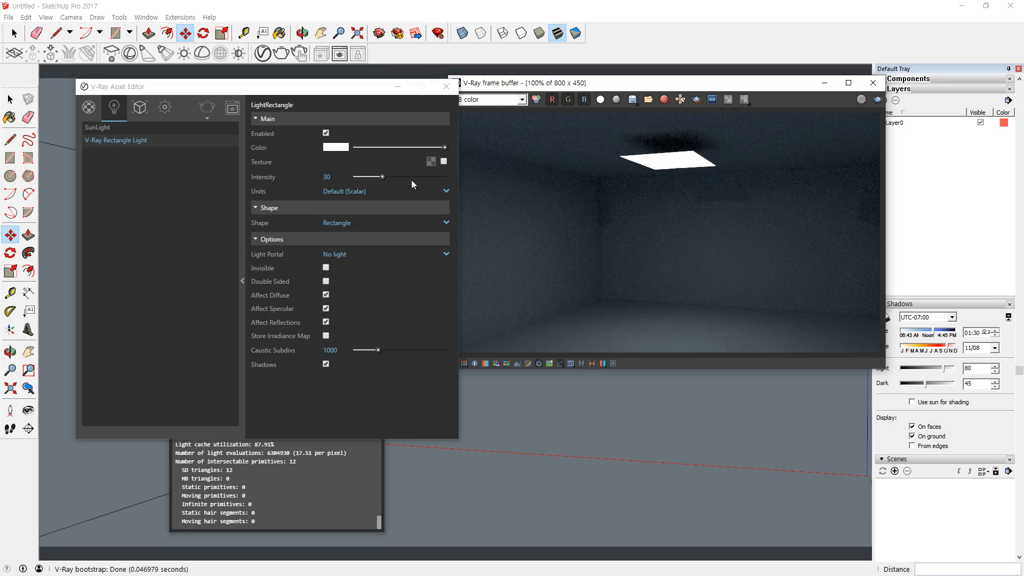
- Assign the wood bitmap 무늬목_010.jpg from the 목재필름 folder as the rectangle light's texture
click(431, 162)
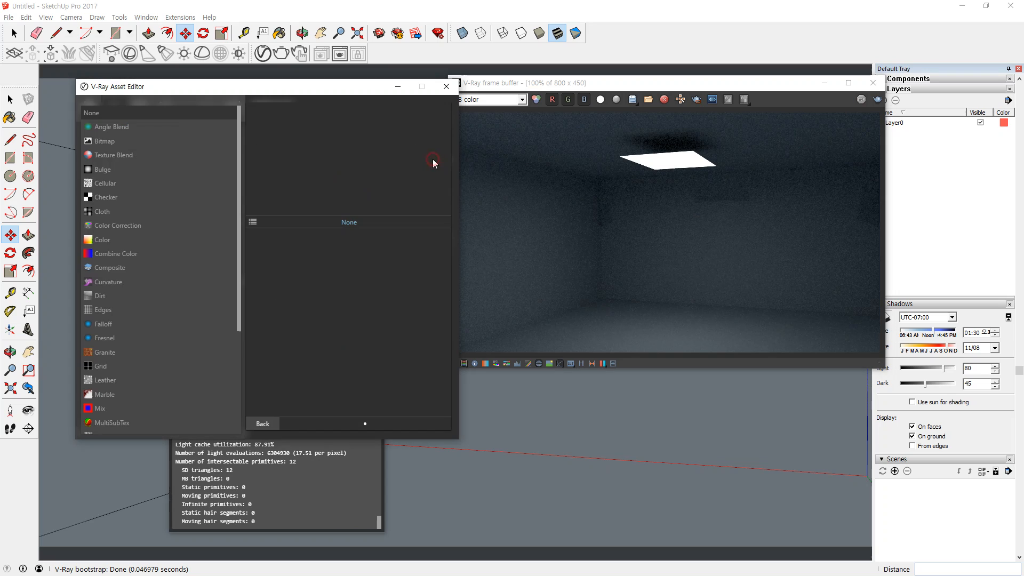
click(104, 142)
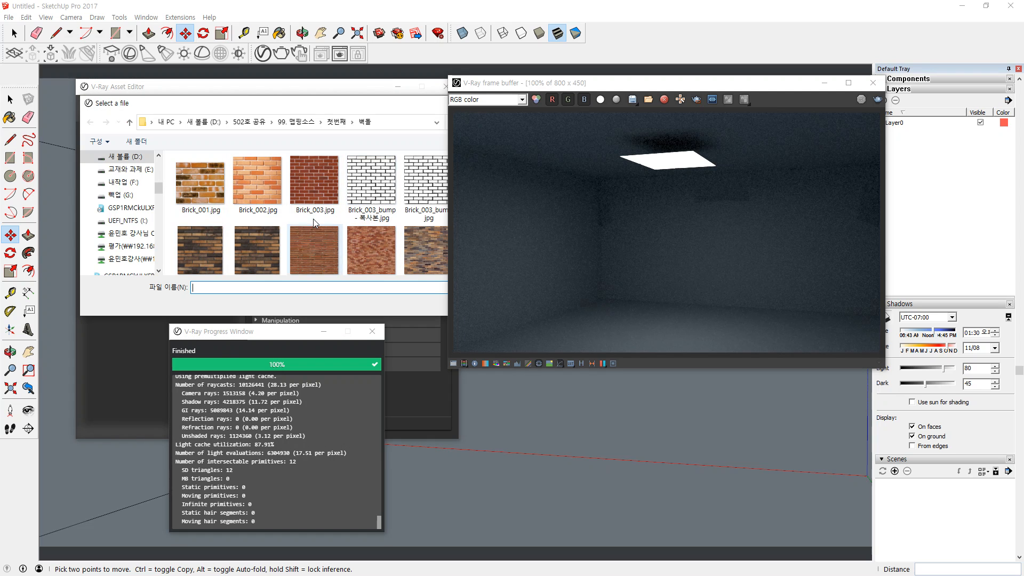
click(336, 122)
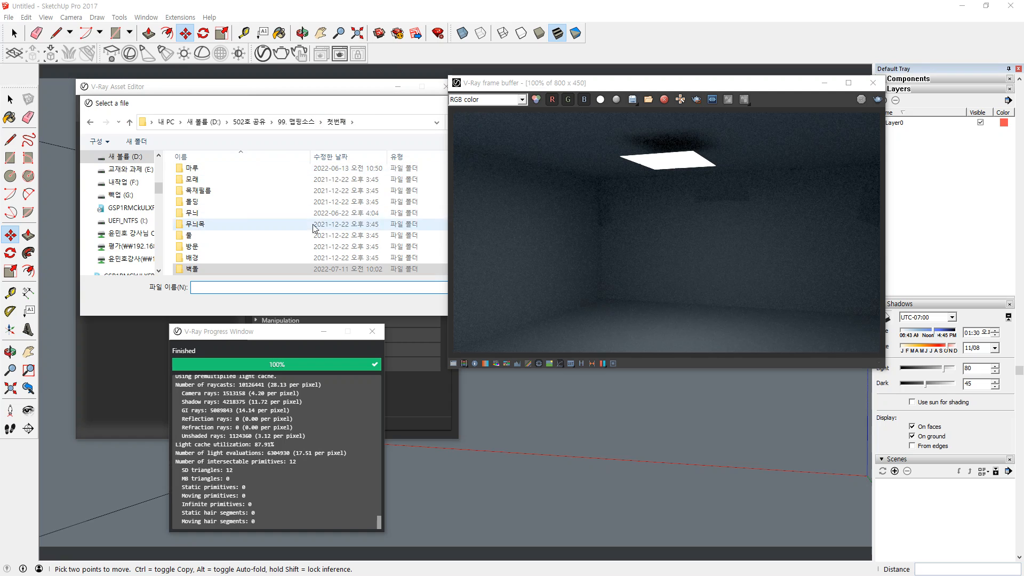
click(199, 180)
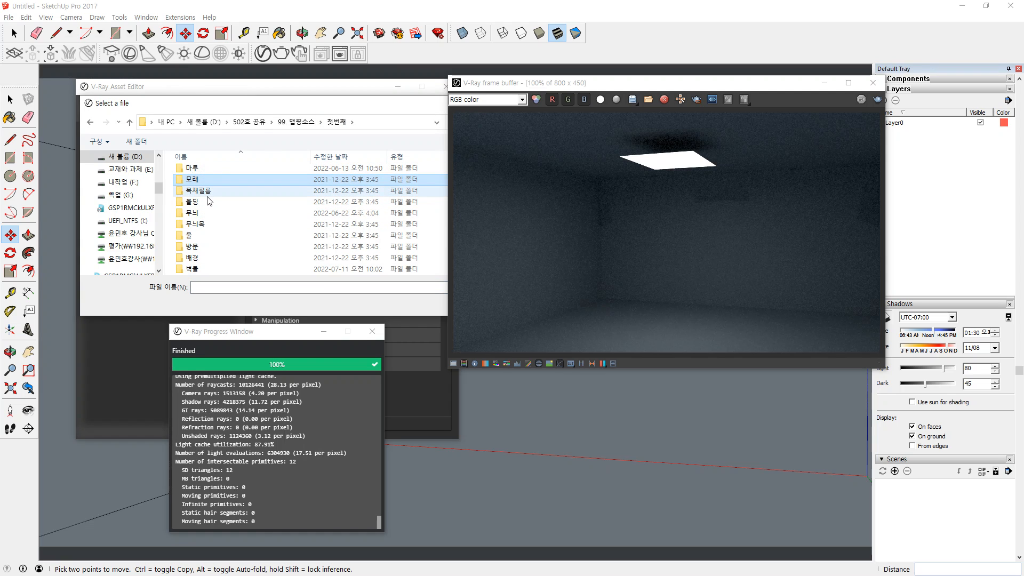
click(209, 193)
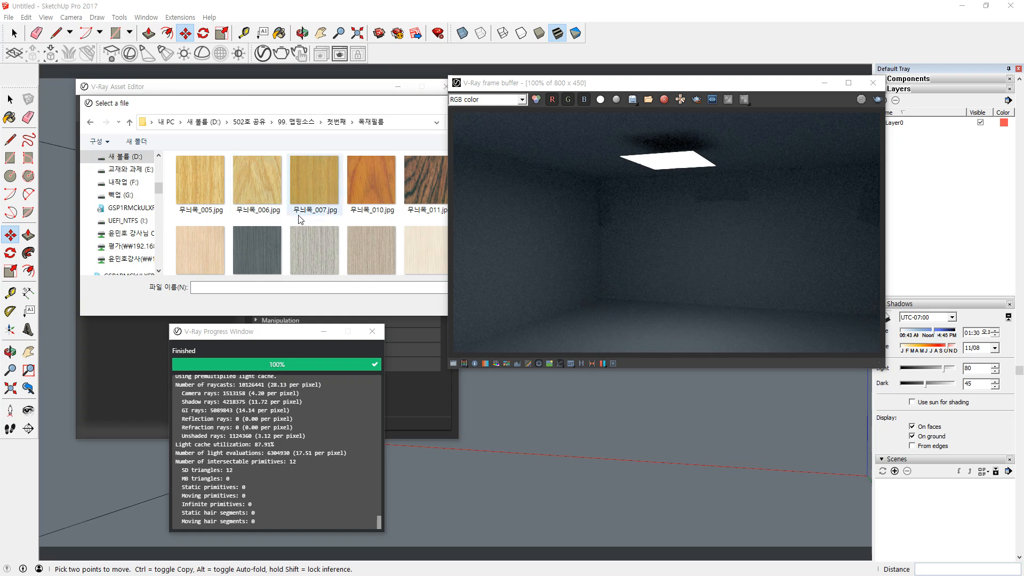
click(376, 184)
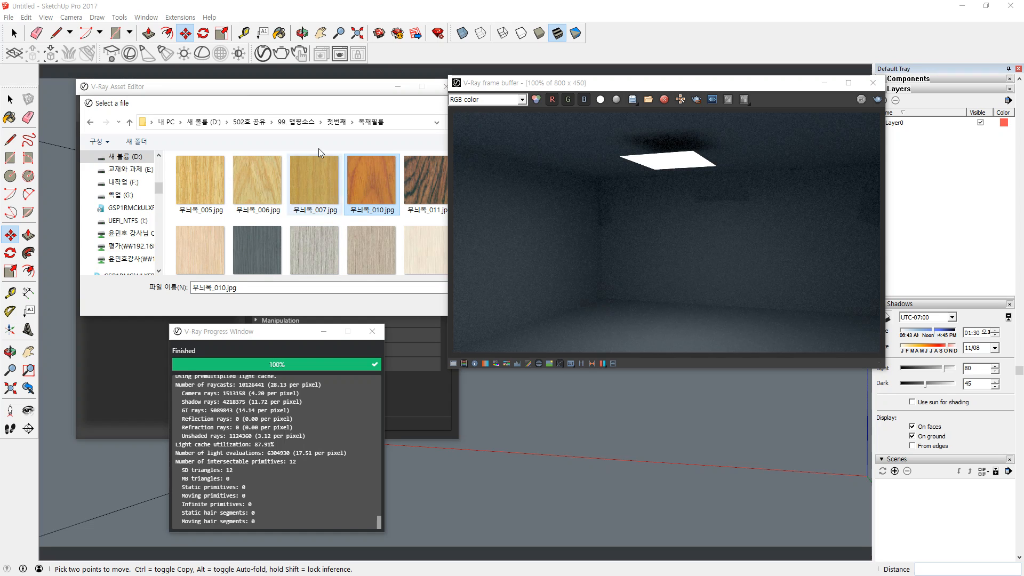
click(315, 91)
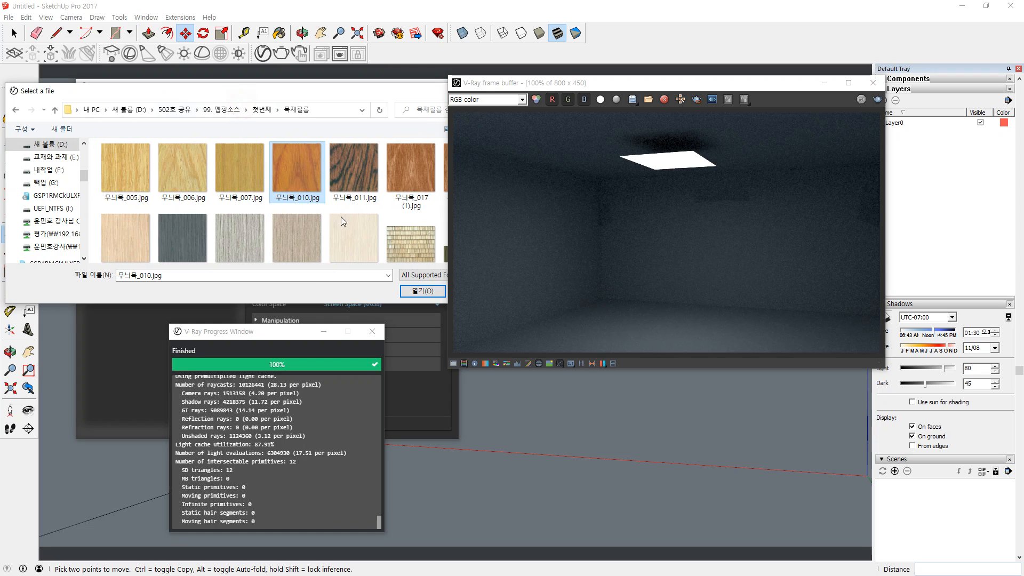
click(410, 289)
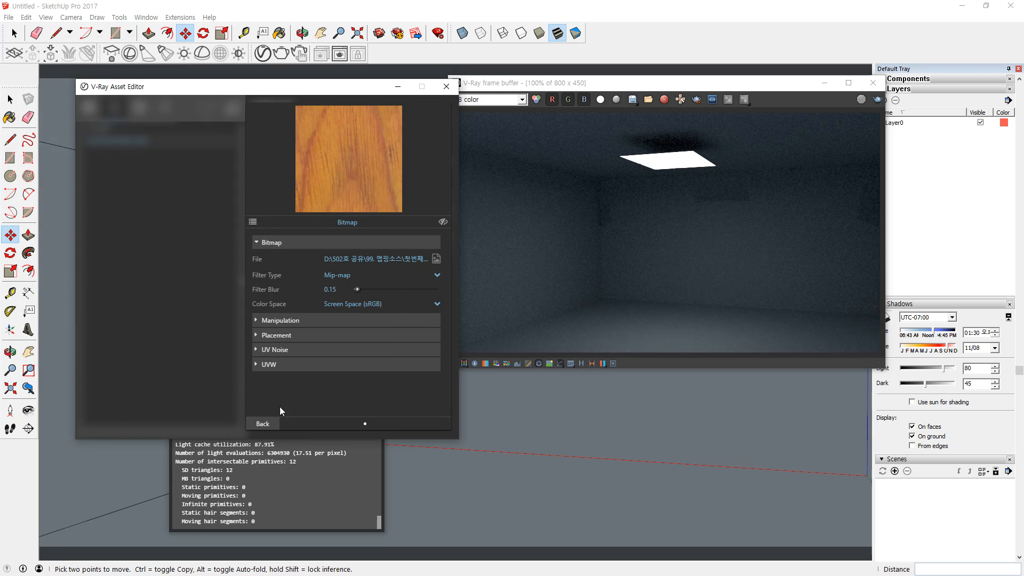
click(263, 422)
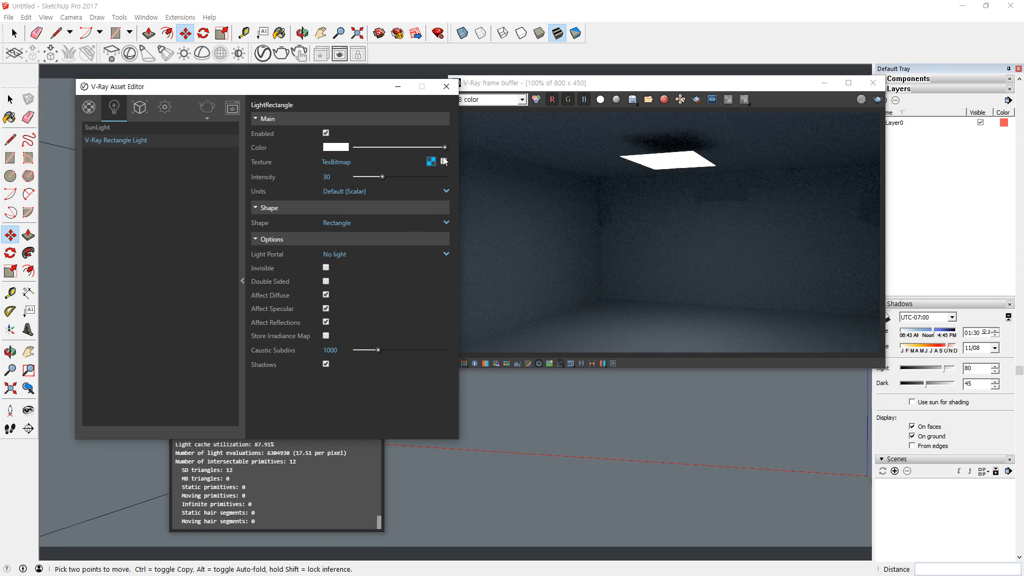
- Render the room with the light's texture option still disabled and inspect the ceiling light up close
click(877, 100)
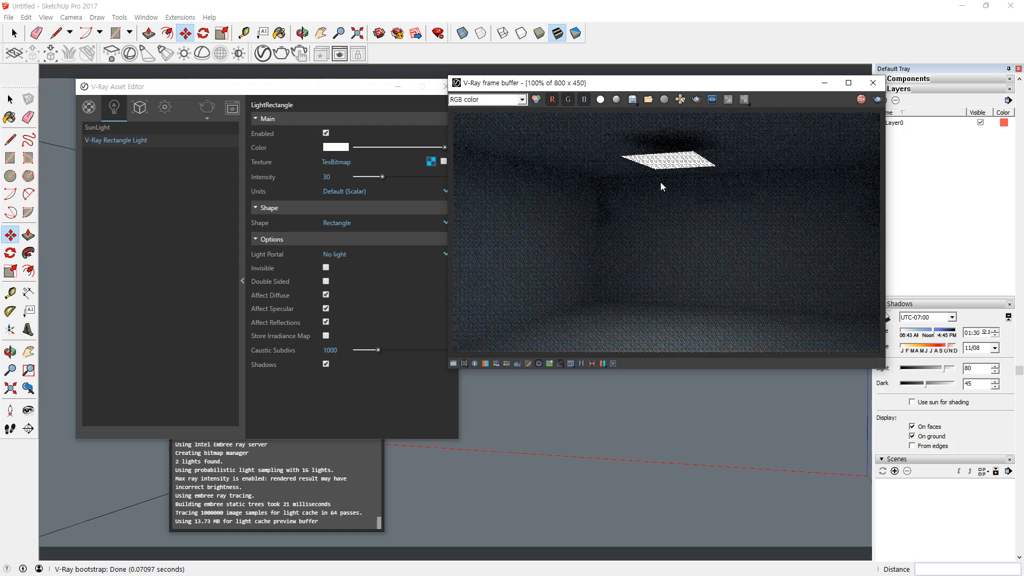
scroll(661, 184, up, 1)
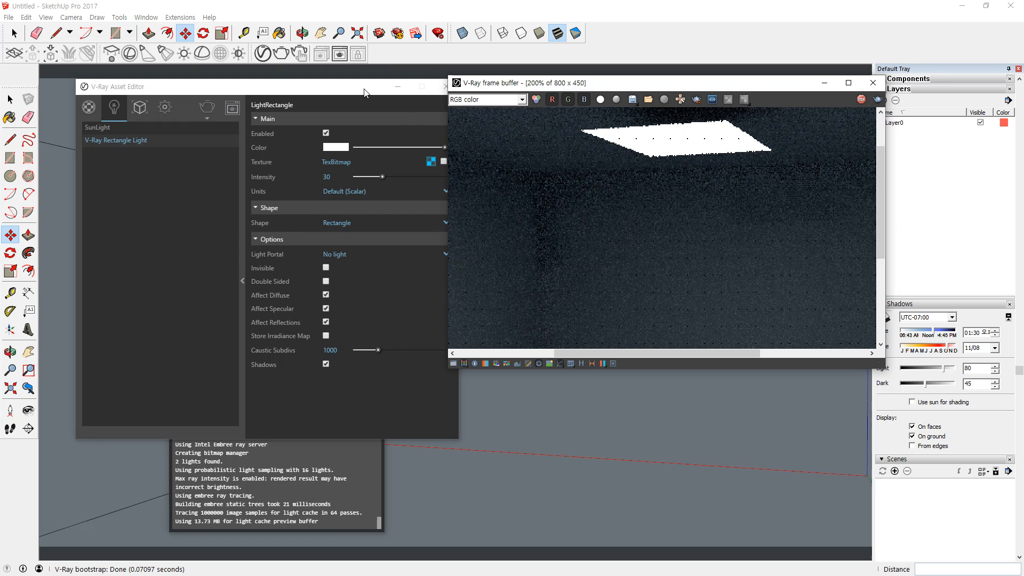
drag(364, 92, 330, 87)
scroll(700, 208, down, 1)
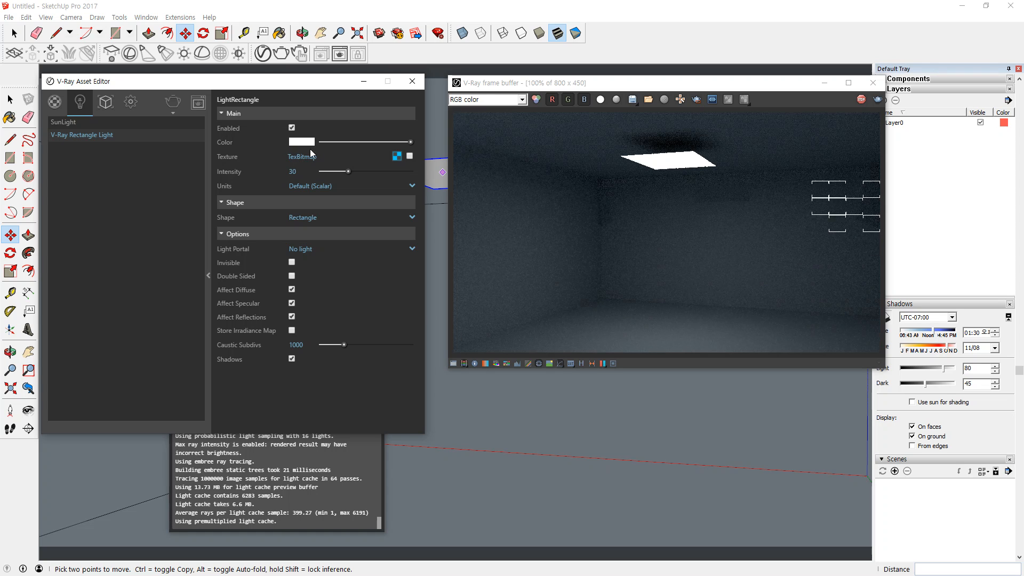
- Enable the rectangle light's bitmap texture, render the room and inspect the textured light up close
click(410, 155)
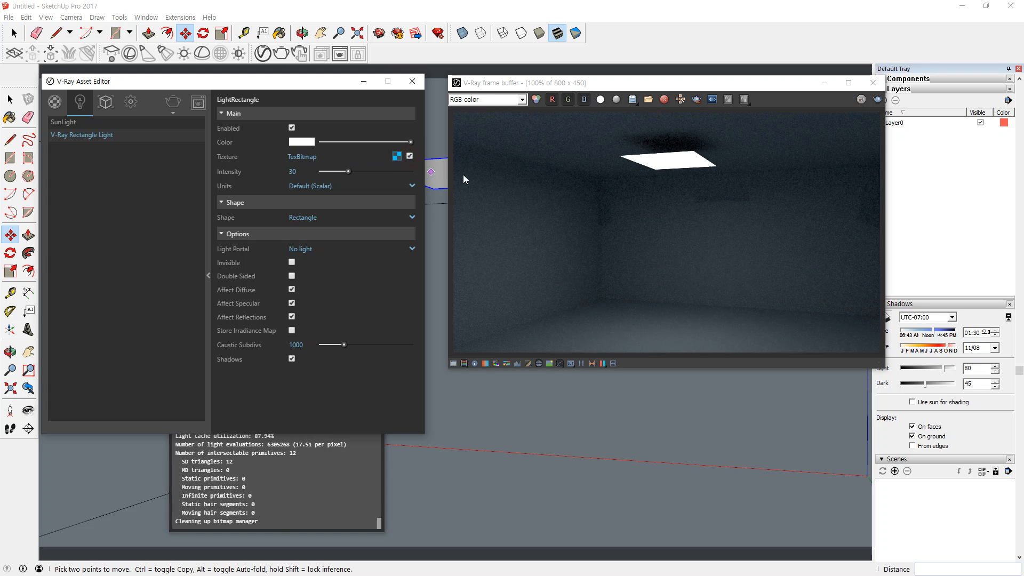
click(877, 99)
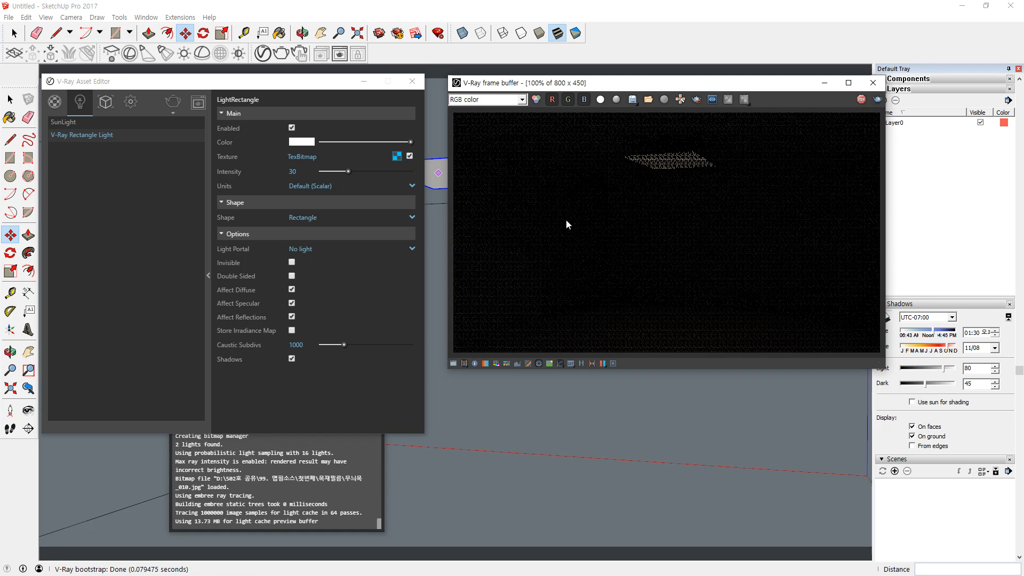
scroll(676, 155, up, 2)
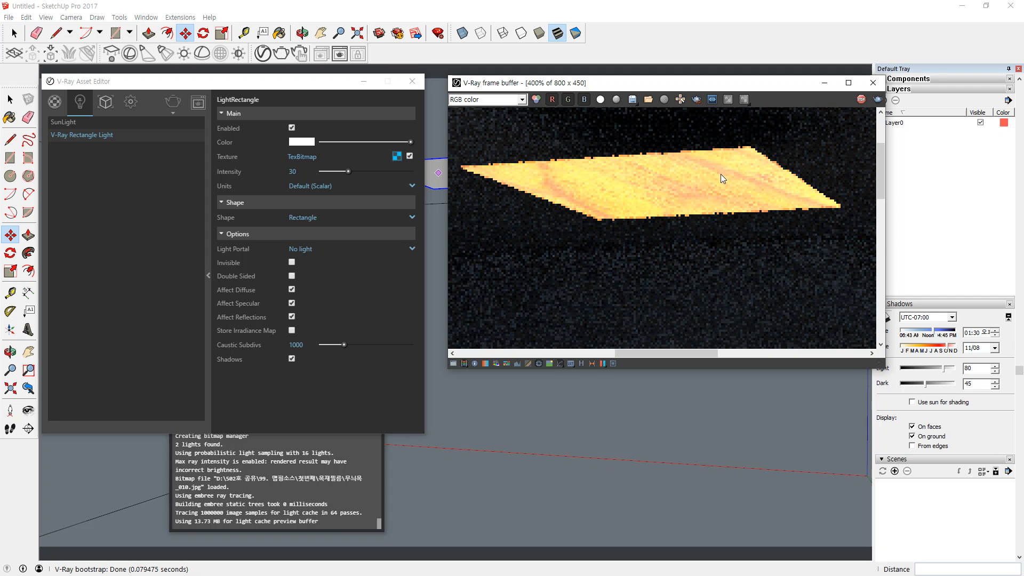
scroll(537, 194, down, 2)
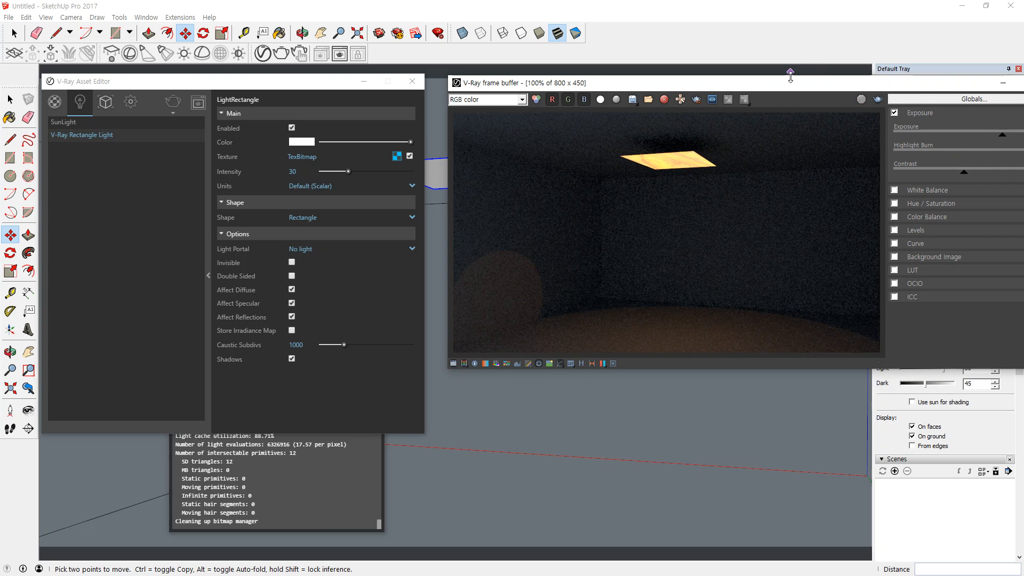
- Lower the exposure correction of the render to 1.75 and examine the wood pattern on the light
drag(749, 86, 646, 103)
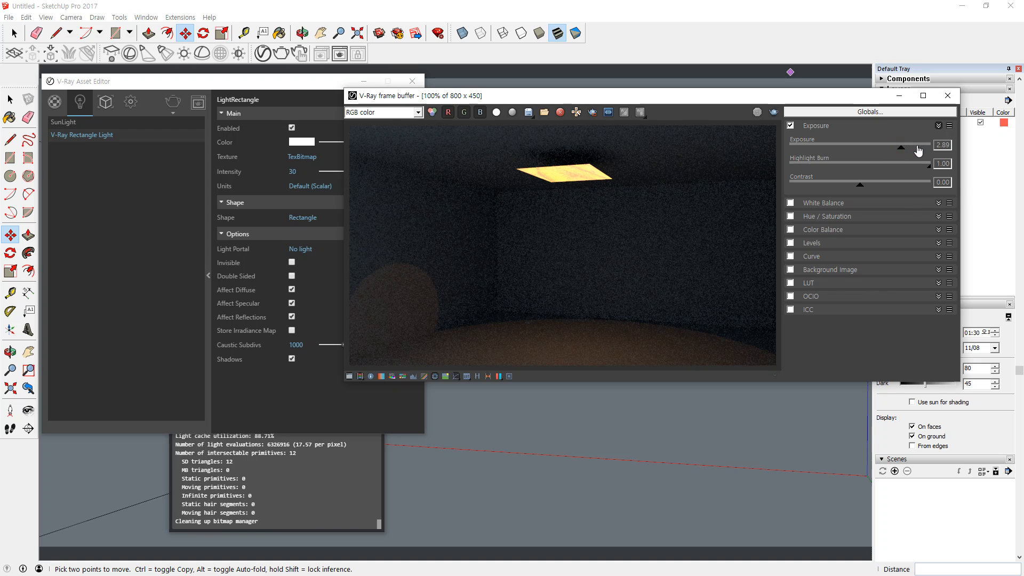
drag(919, 152, 884, 152)
scroll(555, 170, up, 2)
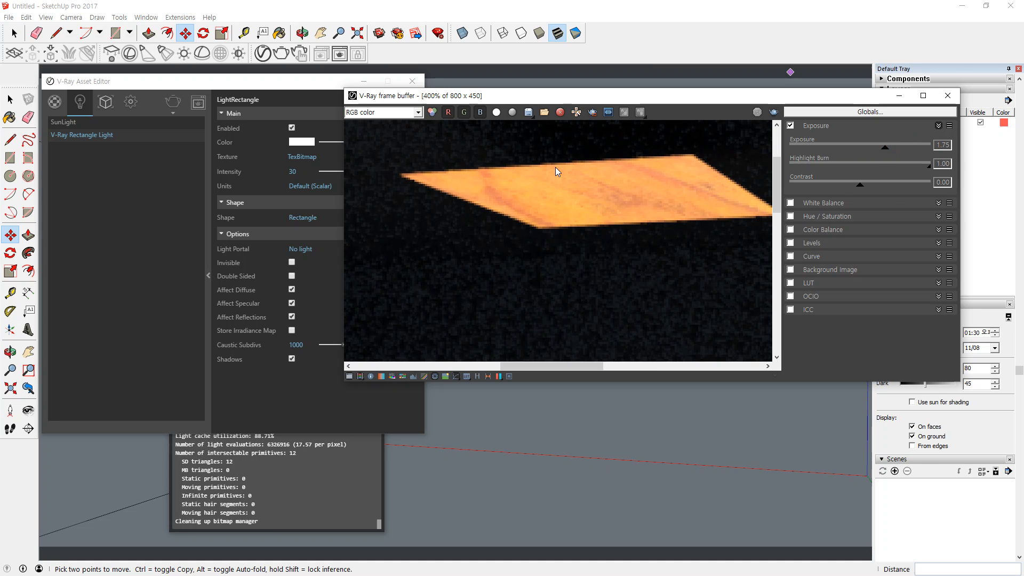
scroll(555, 168, down, 3)
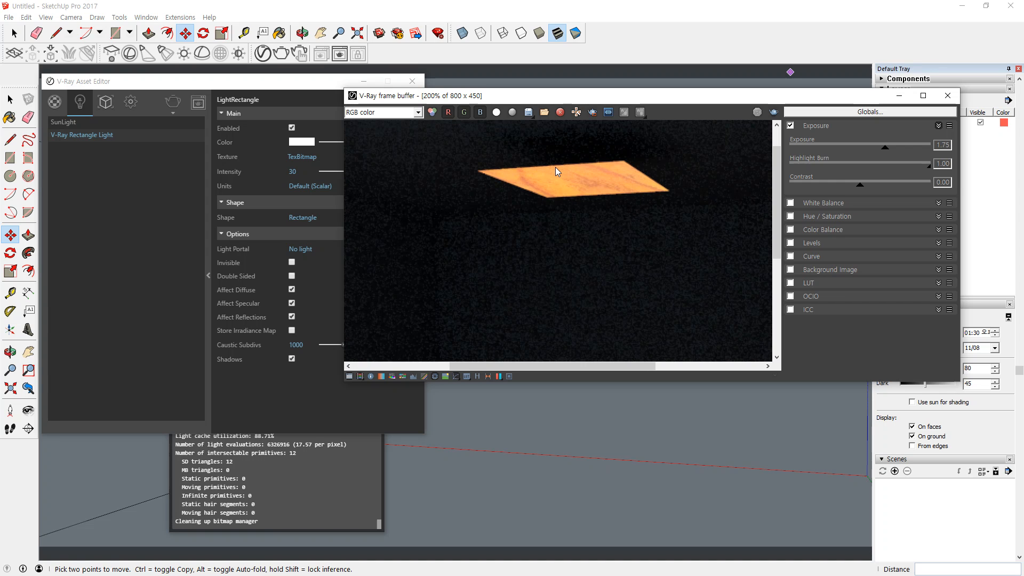
scroll(559, 177, up, 1)
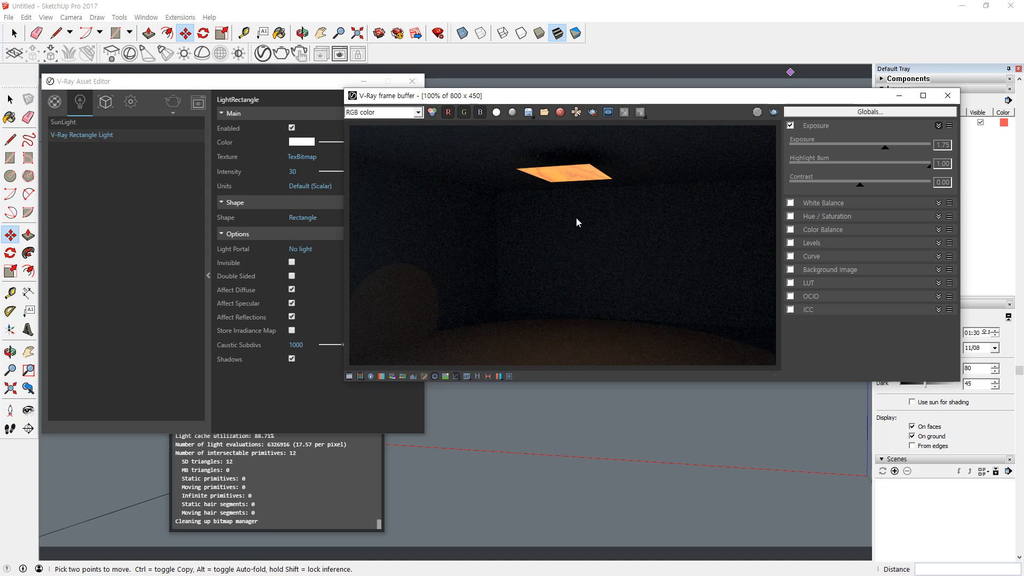
- Raise the render's exposure correction to 3.53 and enlarge the frame buffer window beside the light settings
drag(896, 152, 911, 151)
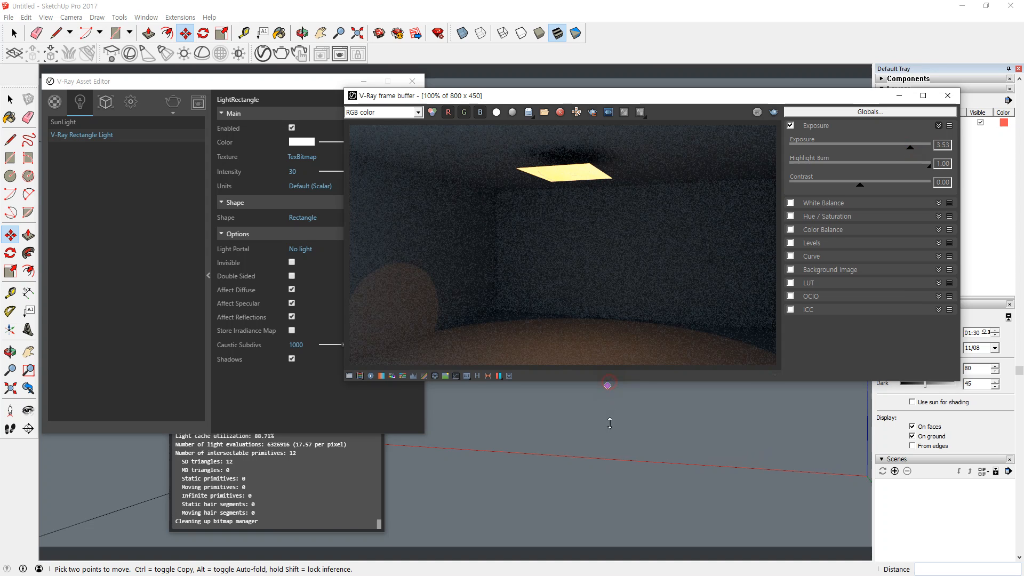
drag(609, 383, 608, 448)
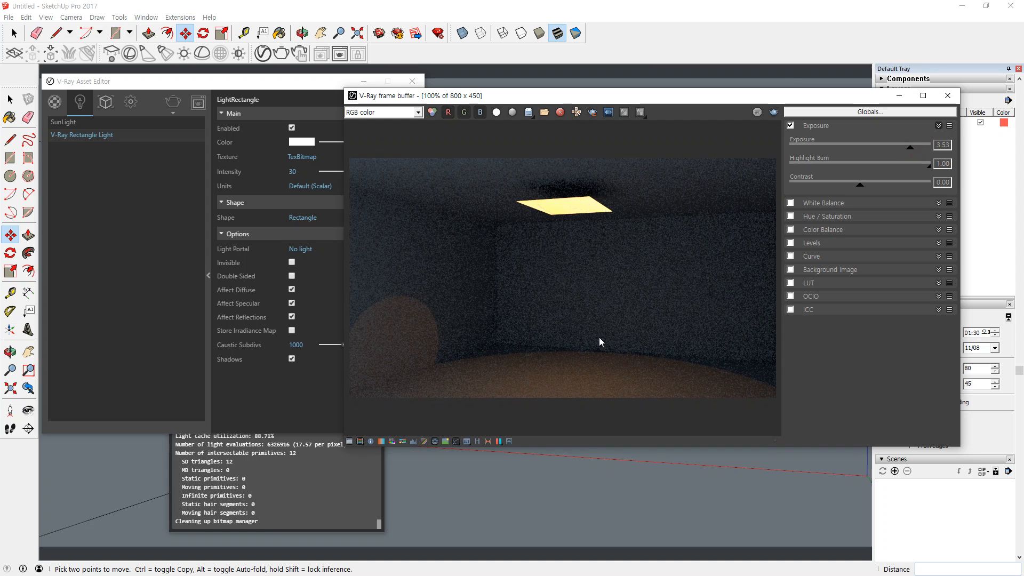
drag(587, 96, 698, 85)
- Disable the rectangle light's texture, reset its bitmap to None and return to the light settings
click(408, 157)
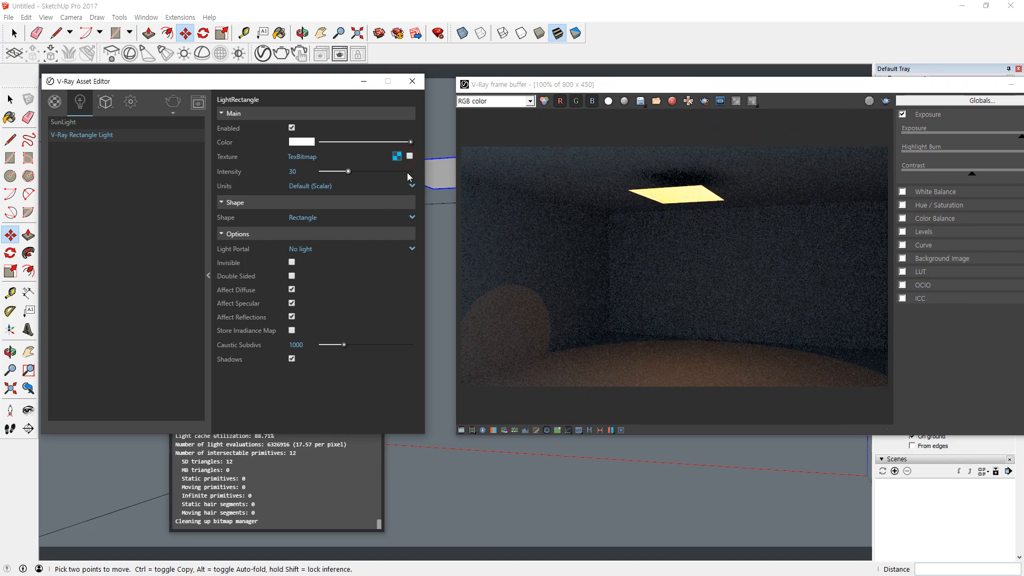
click(400, 157)
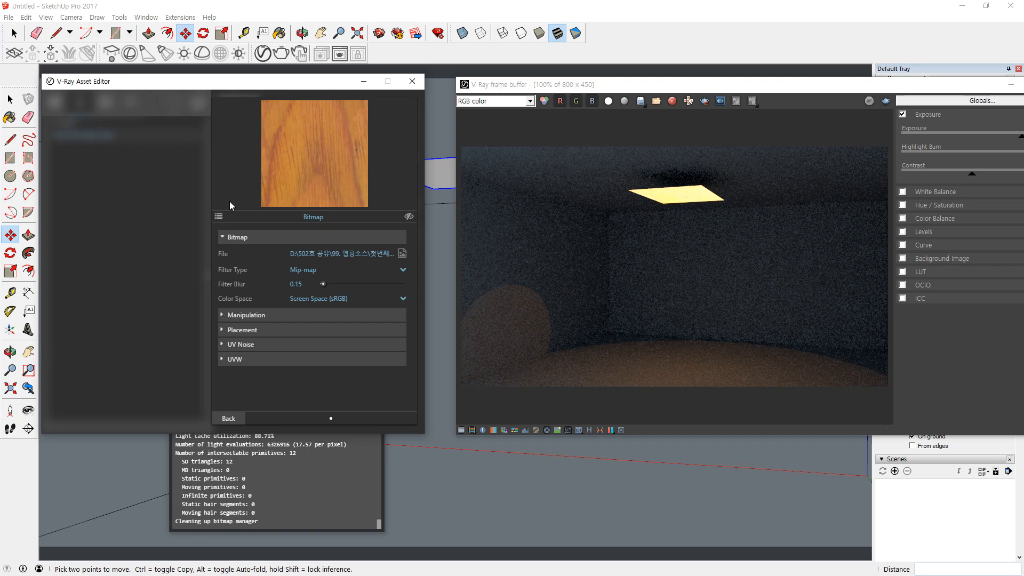
click(218, 216)
click(88, 112)
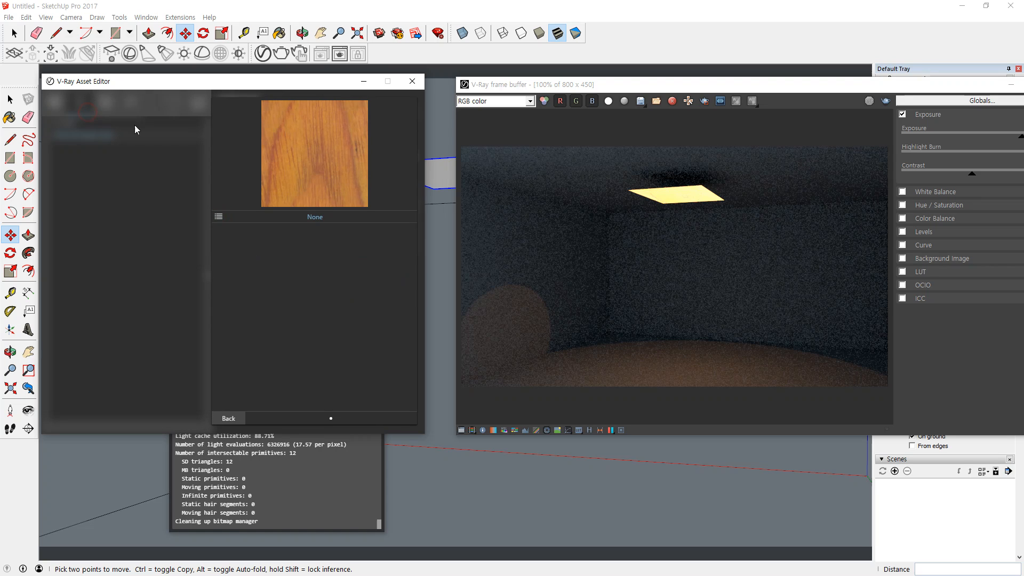
click(238, 418)
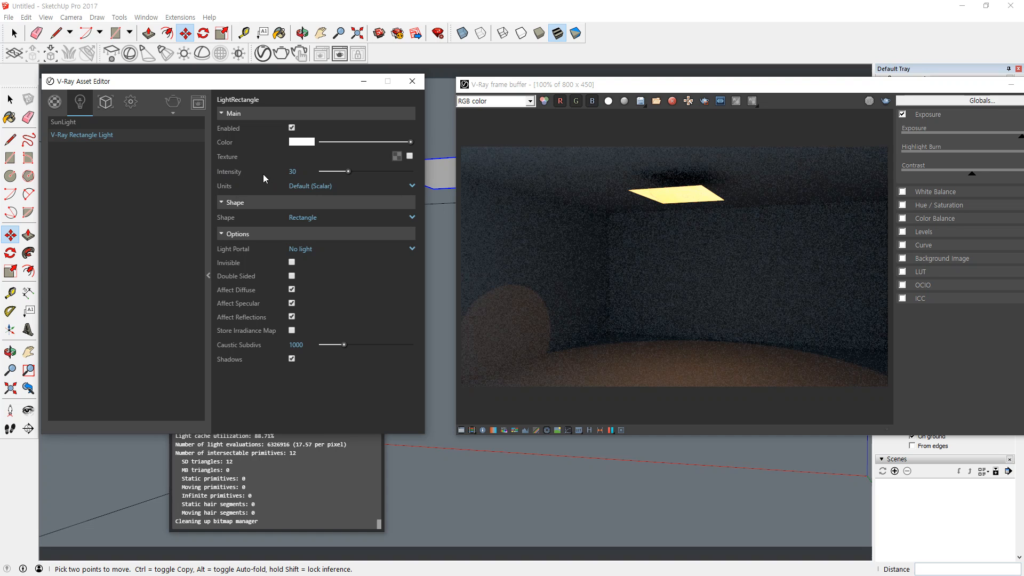
- Set the rectangle light's intensity to 60 and render the room
key(super+plus)
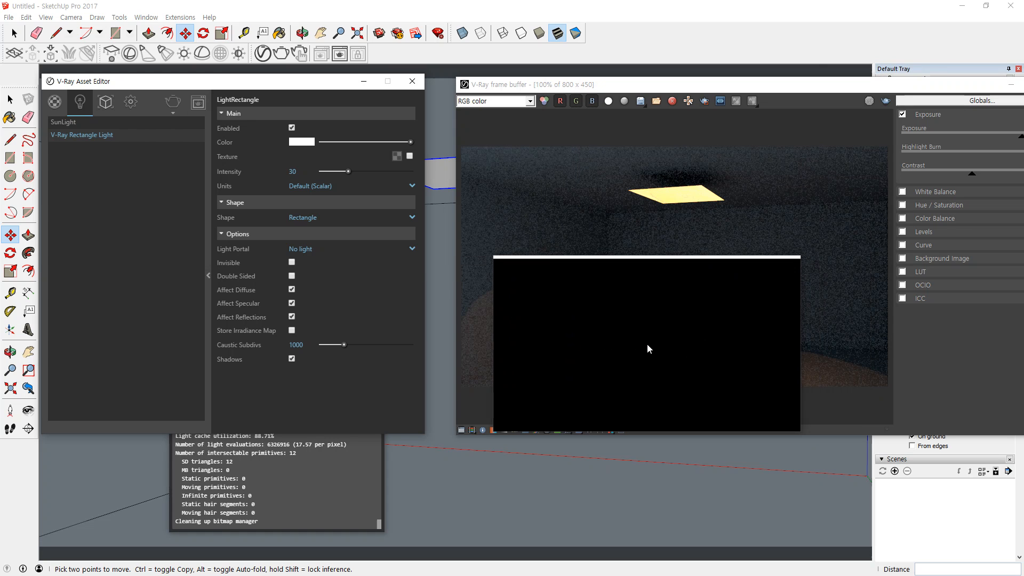
key(super+Escape)
double_click(292, 171)
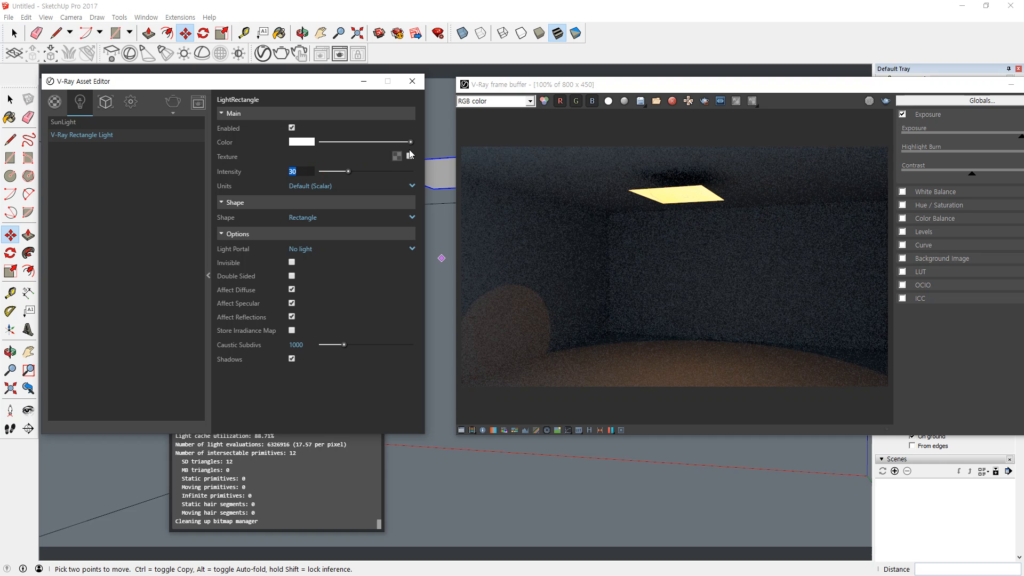
text(60)
key(Return)
click(885, 101)
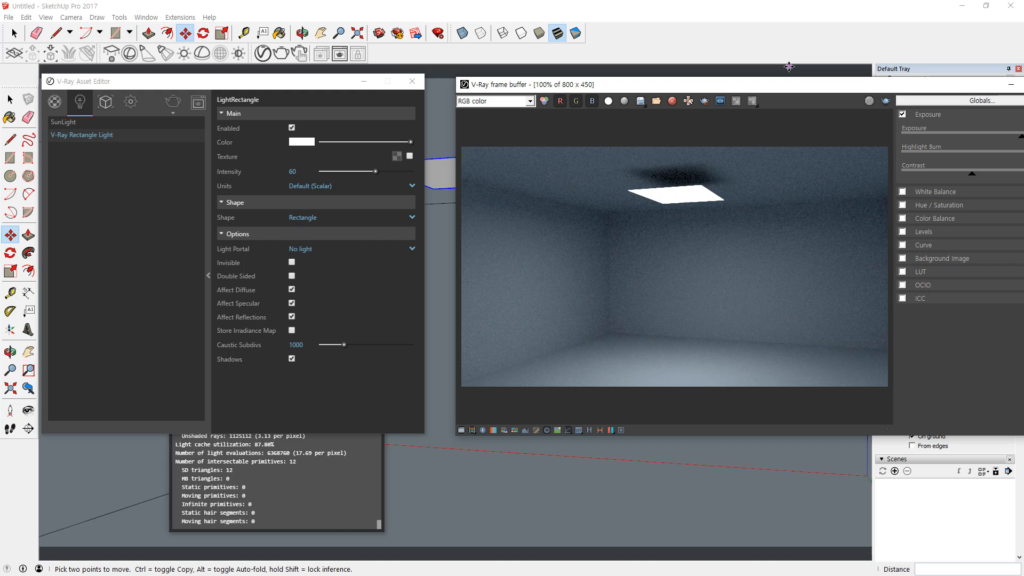
- Set the rectangle light's intensity back to 30 and render the room for comparison
double_click(290, 171)
text(30)
key(Return)
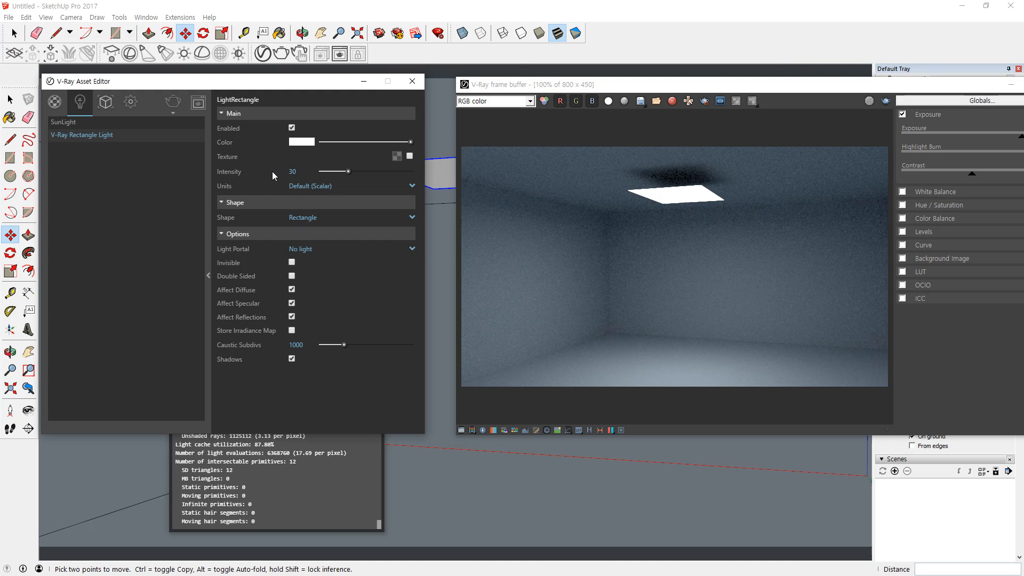
click(885, 102)
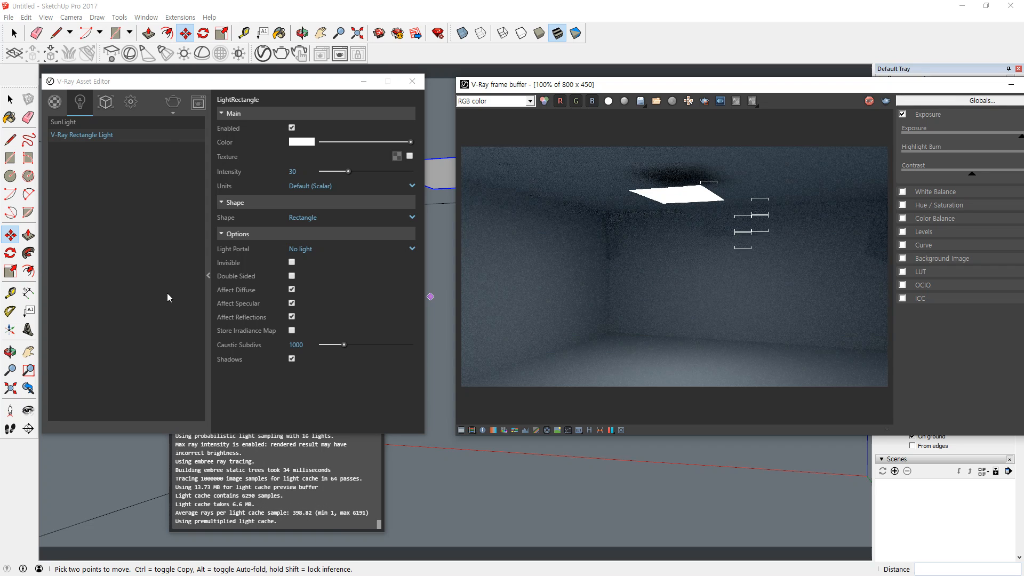
- Set the rectangle light's intensity to 90 and render the room
double_click(292, 171)
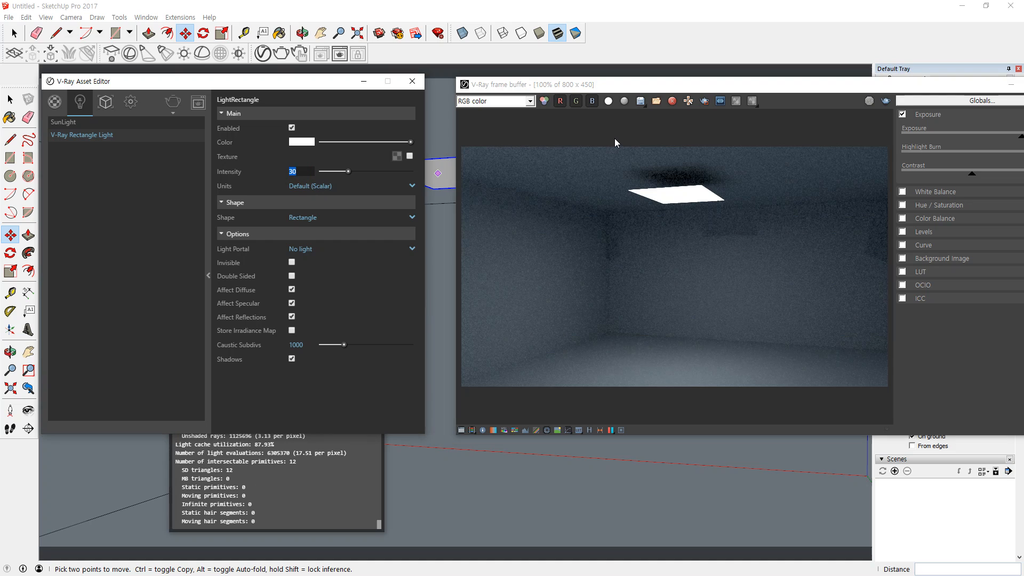
text(90)
key(Return)
click(885, 101)
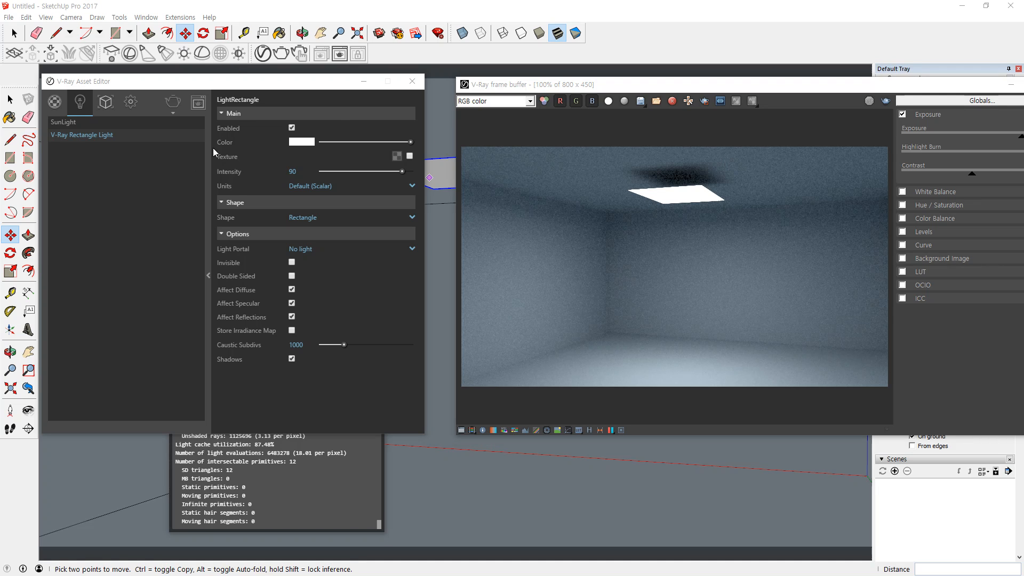
- Restore the rectangle light's intensity to 30
click(301, 172)
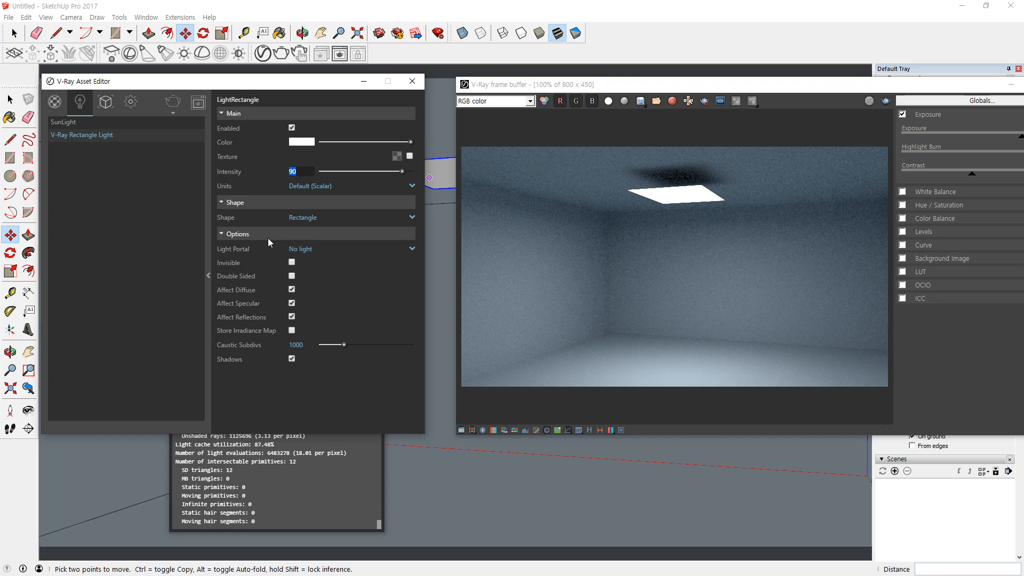
text(30)
key(Return)
- Set the rectangle light's units to Luminance (lm/m^2/sr) with an intensity of 2000 and render the room
click(381, 186)
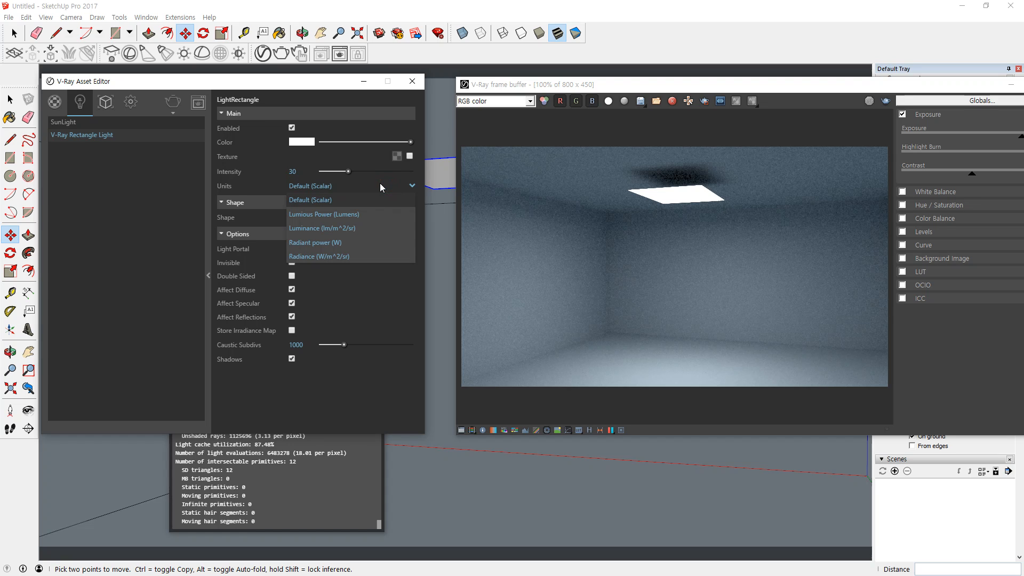
click(376, 213)
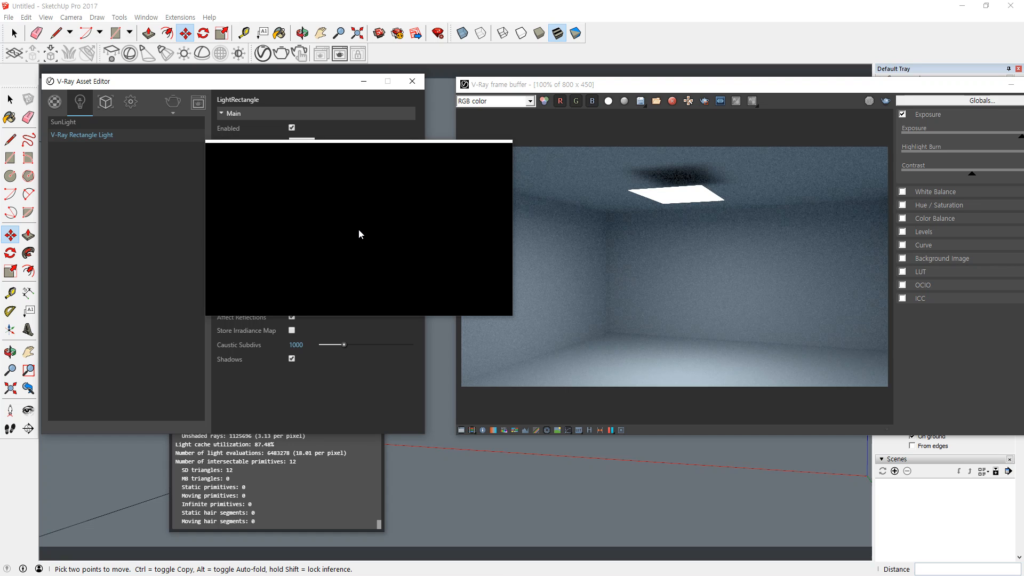
drag(352, 233, 258, 172)
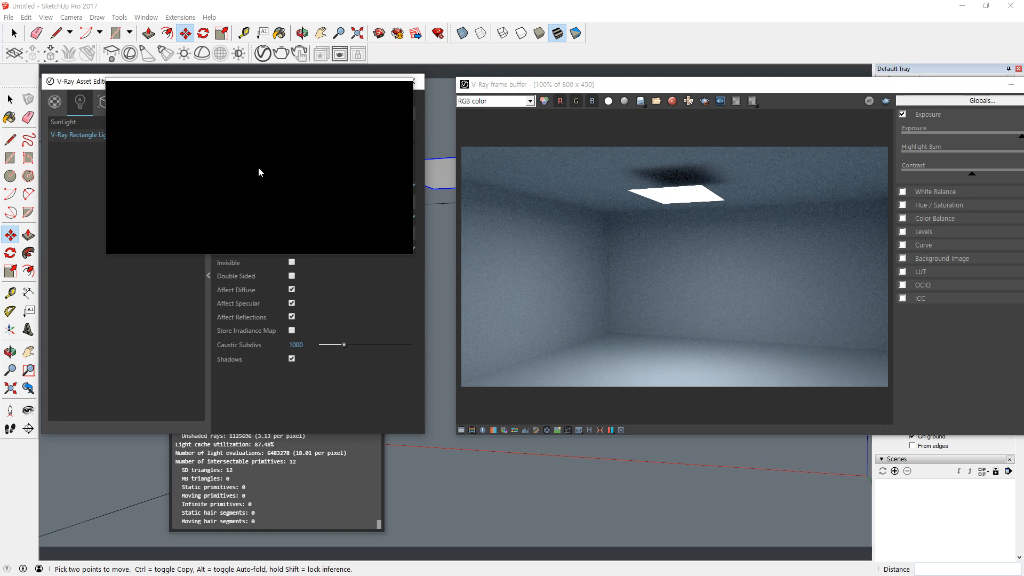
key(super+Escape)
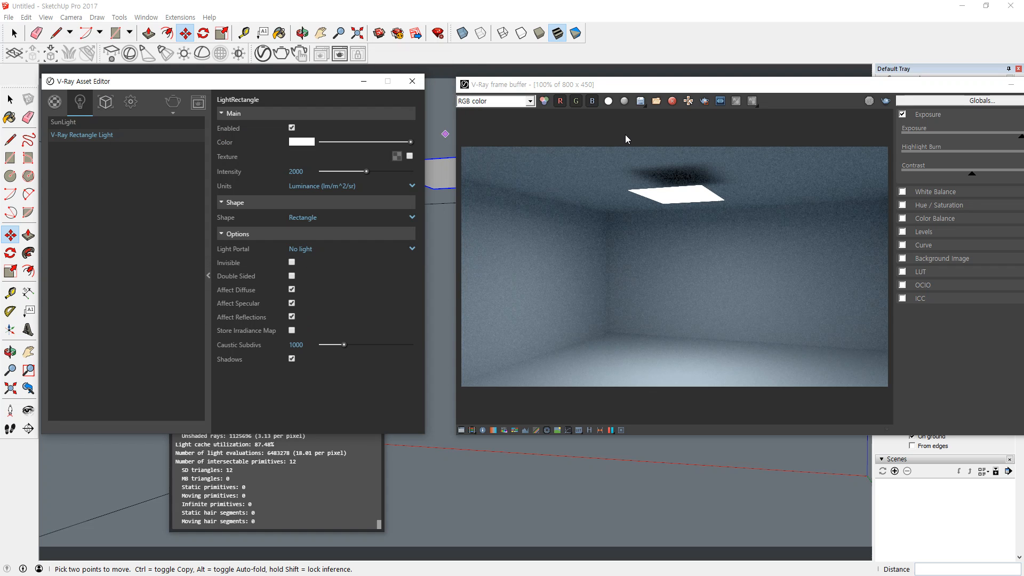
click(885, 101)
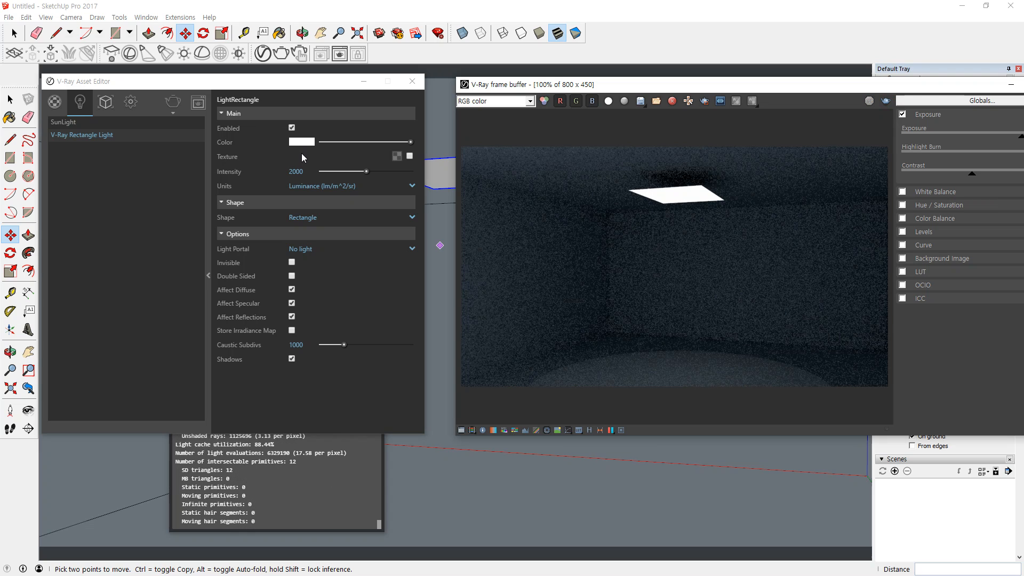
- Set the rectangle light's luminance intensity to 3000 and render the room
double_click(296, 171)
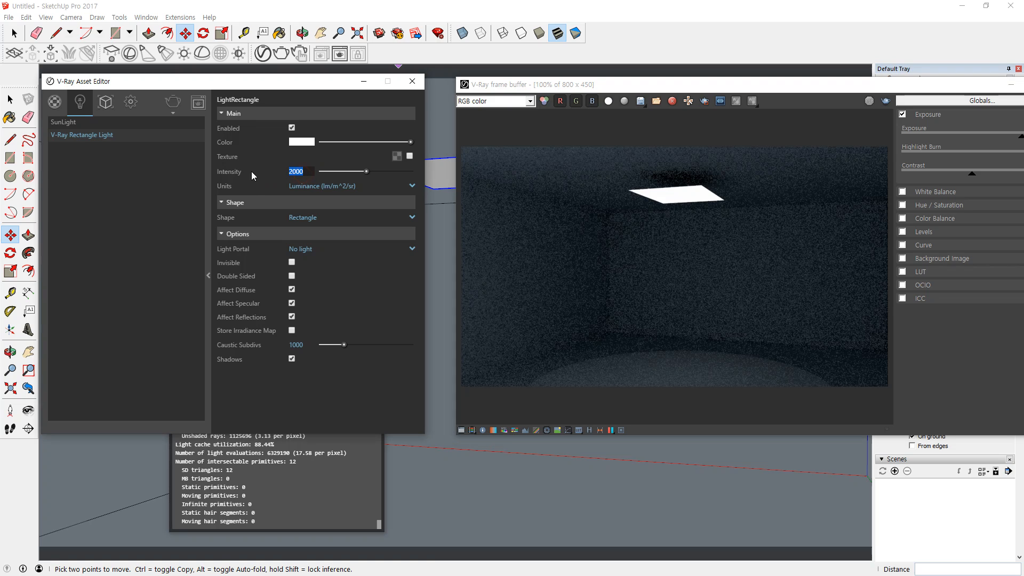
text(300)
key(Return)
click(303, 172)
text(0)
key(Return)
click(885, 102)
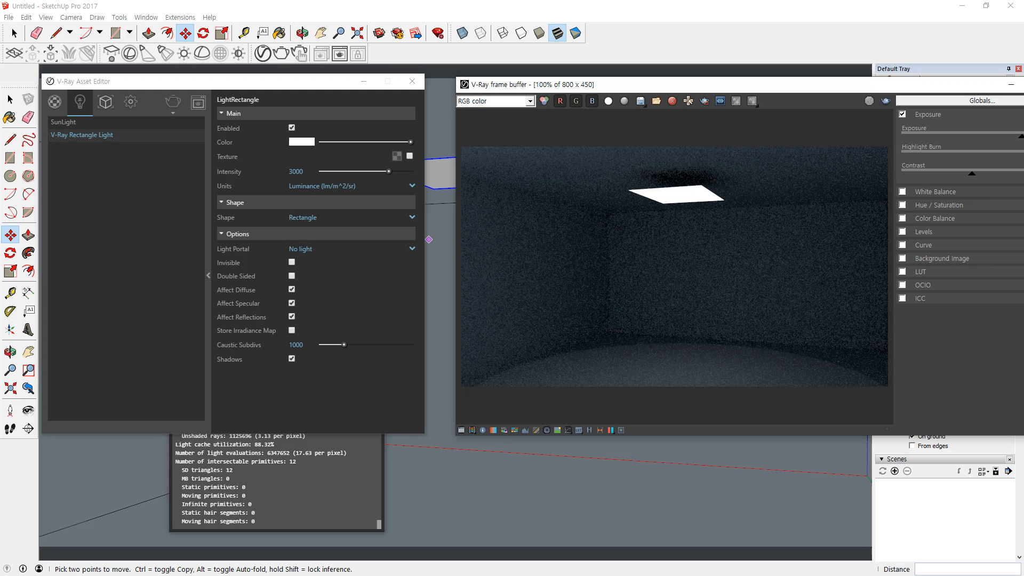
- Restore the rectangle light's units to Default (Scalar) with an intensity of 30 and render the room
click(360, 186)
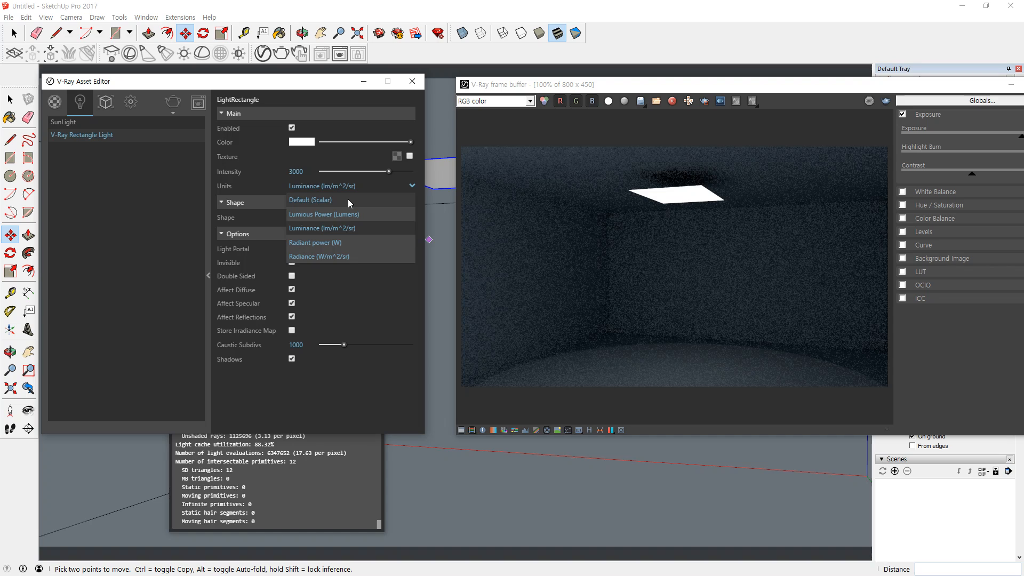
click(348, 200)
double_click(297, 171)
text(30)
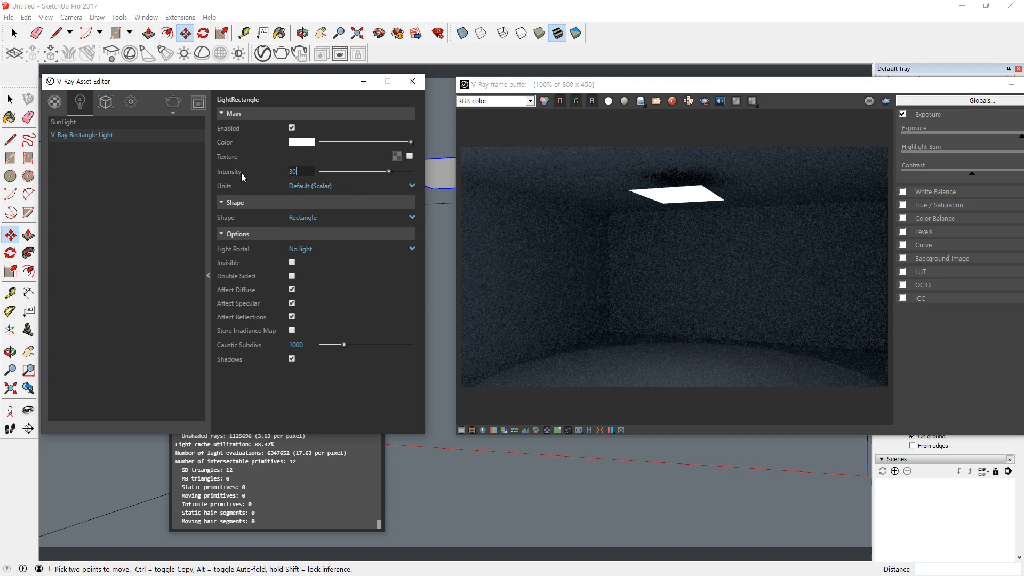
key(Return)
click(885, 101)
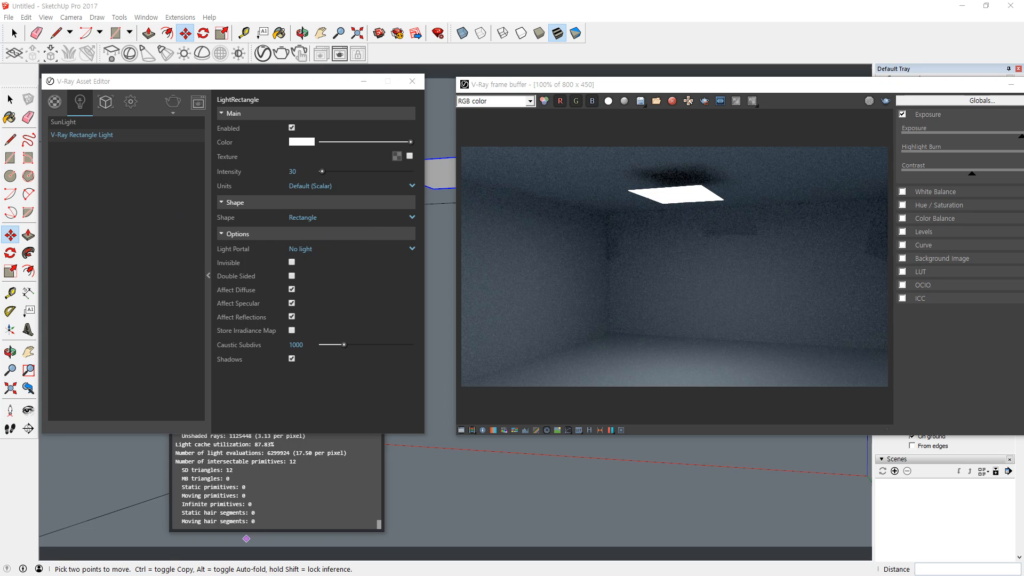
- Change the rectangle light's shape to Ellipse, uncover the light in the model view and render the room
click(411, 218)
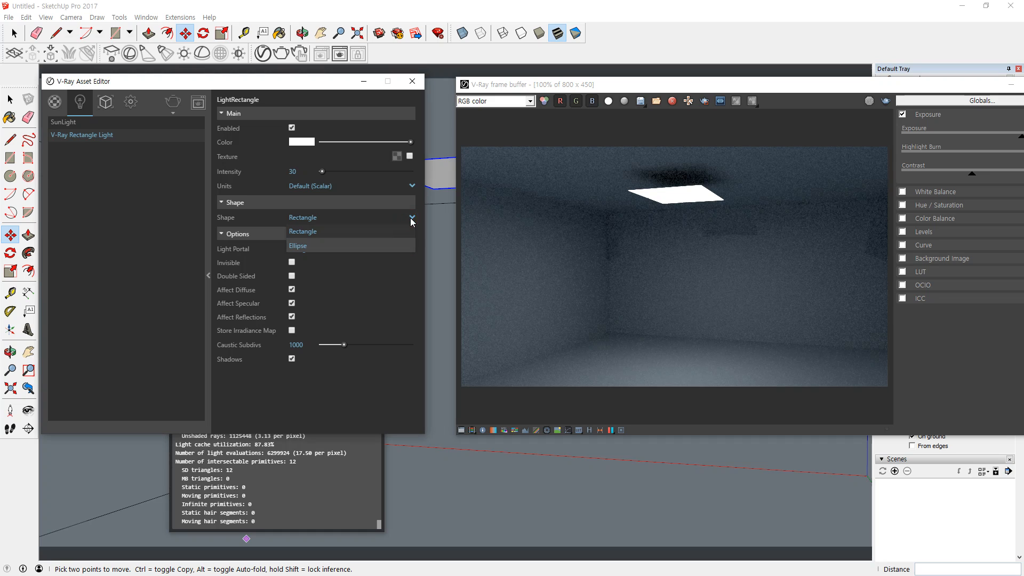
click(350, 246)
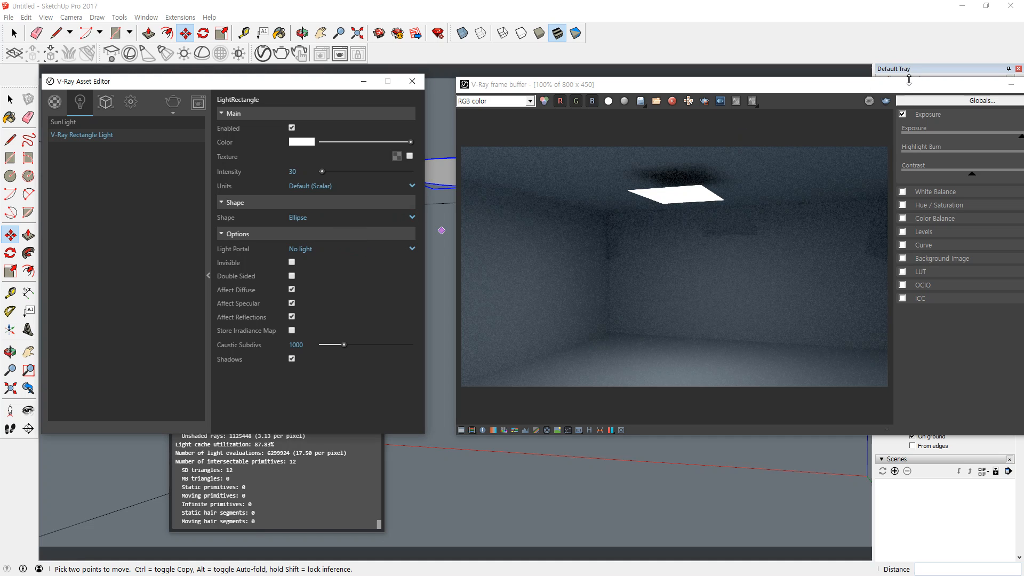
drag(908, 85, 918, 323)
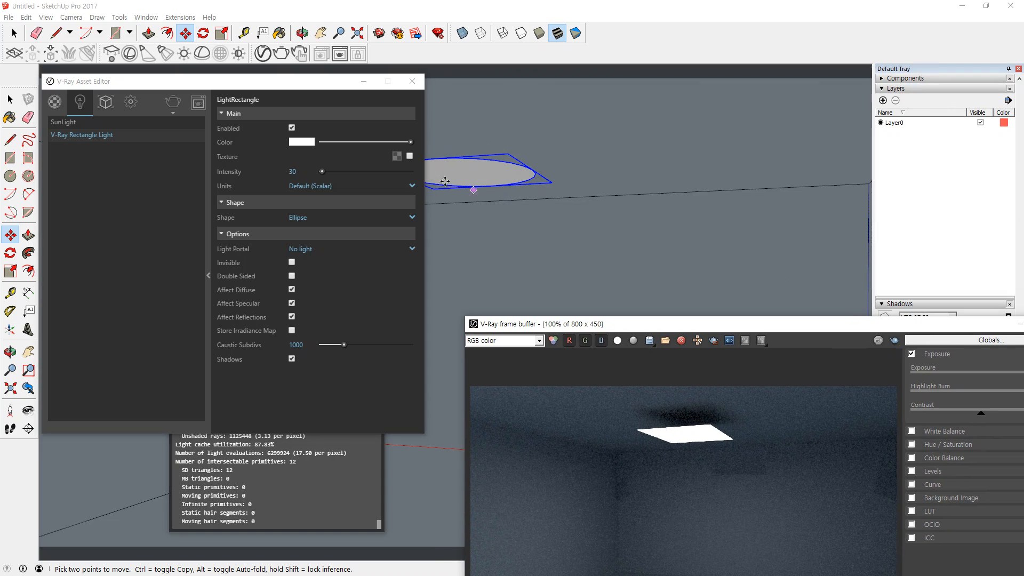
click(301, 55)
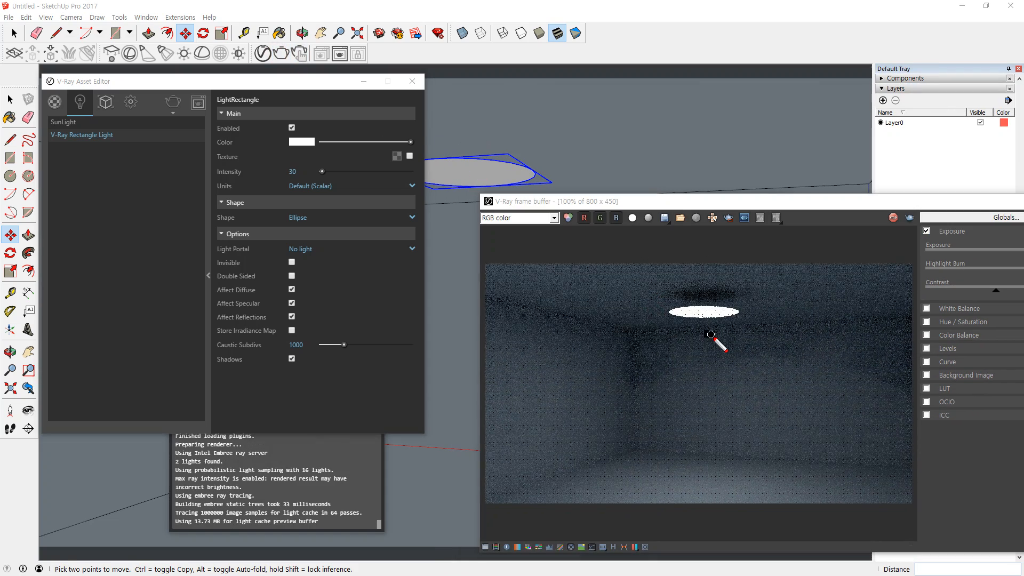
mouse_move(675, 349)
mouse_down()
mouse_move(665, 277)
mouse_move(761, 354)
mouse_move(661, 290)
mouse_move(729, 361)
mouse_move(707, 357)
mouse_up()
key(Escape)
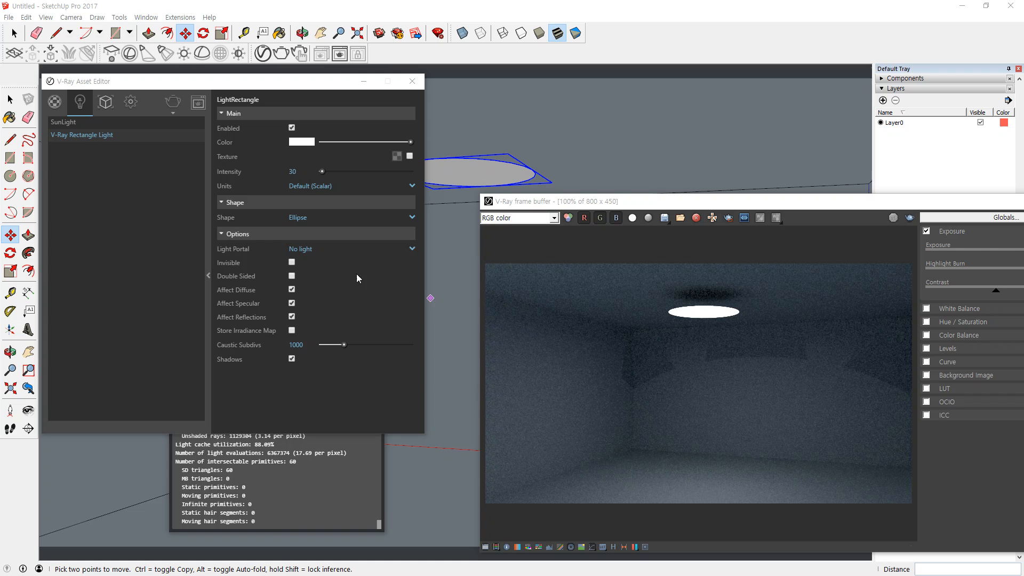
key(super+plus)
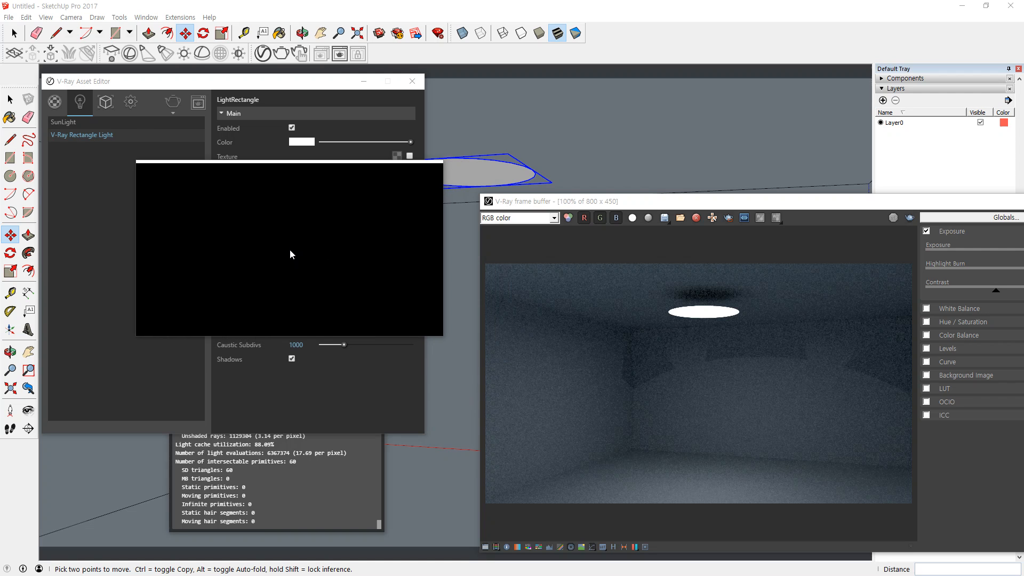
click(290, 250)
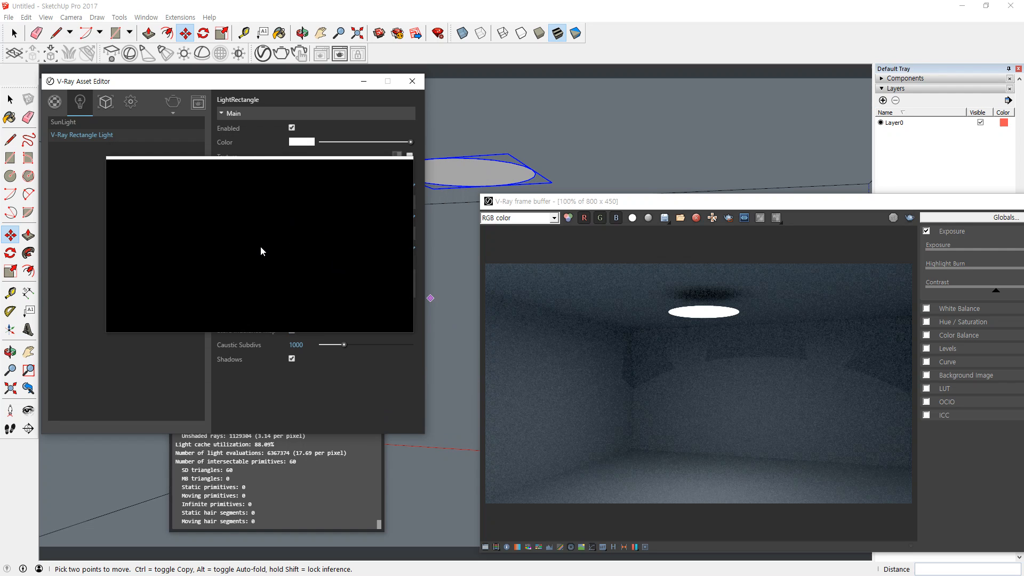
key(super+Escape)
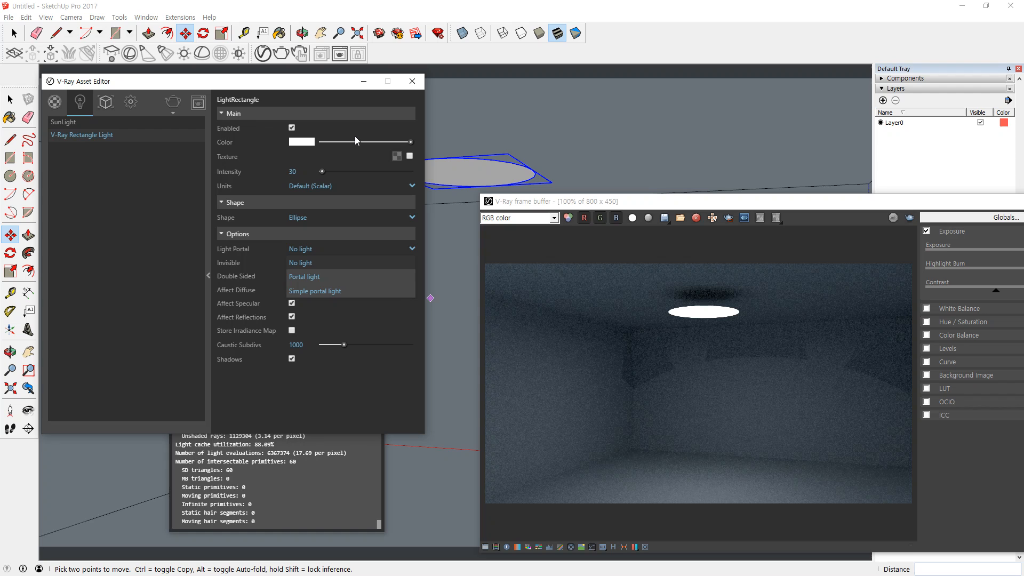
- Render the room with the light's Light Portal option set to Portal light and again with Simple portal light
click(344, 277)
click(909, 217)
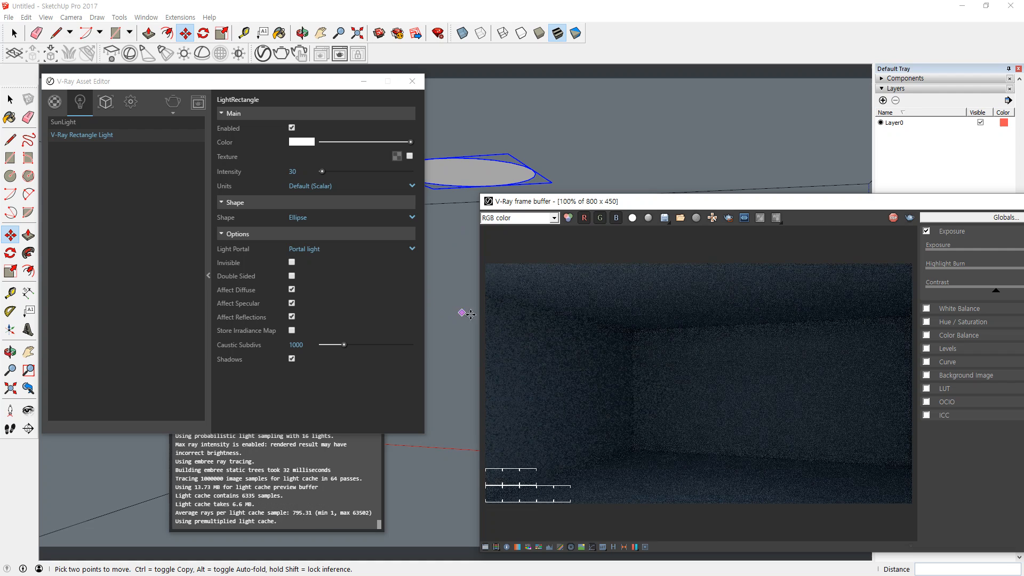
click(373, 248)
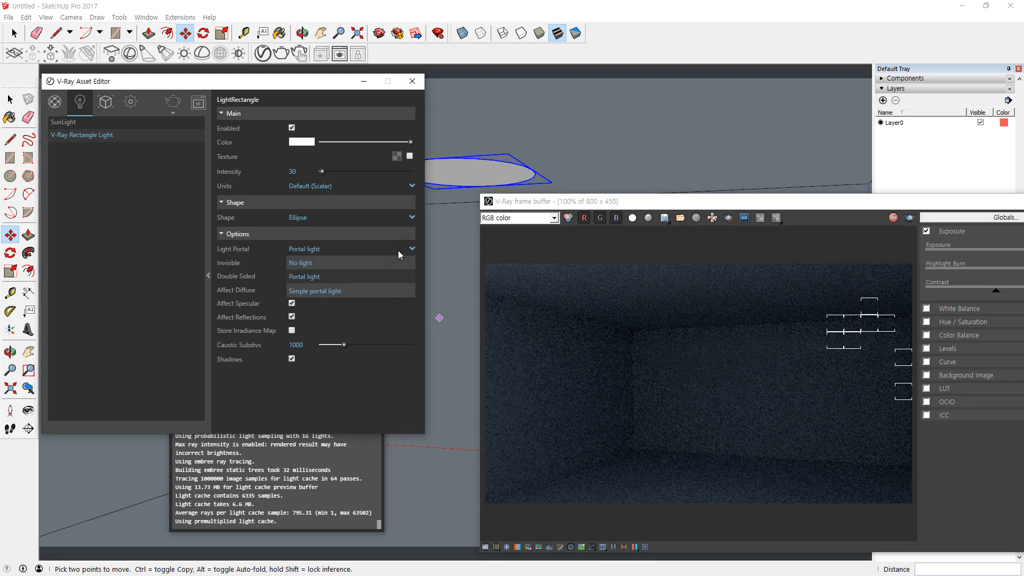
click(374, 295)
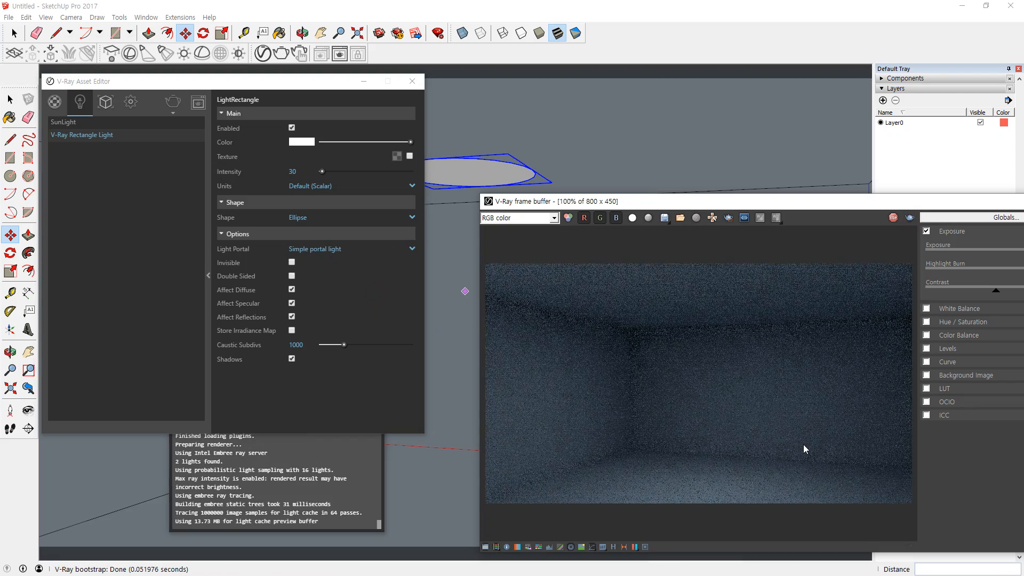
- Set the light's Light Portal option back to No light and render the room
click(405, 249)
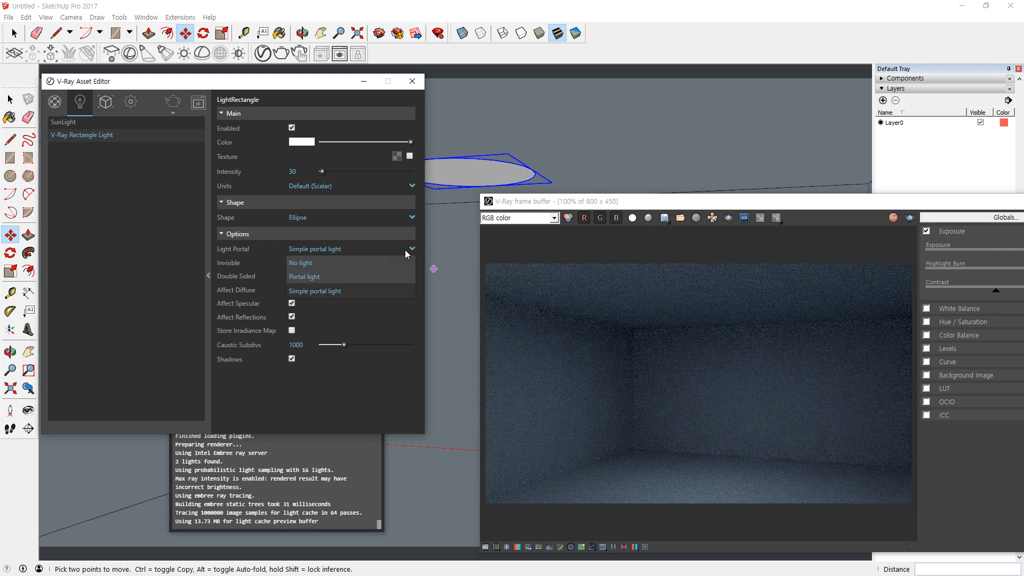
click(390, 263)
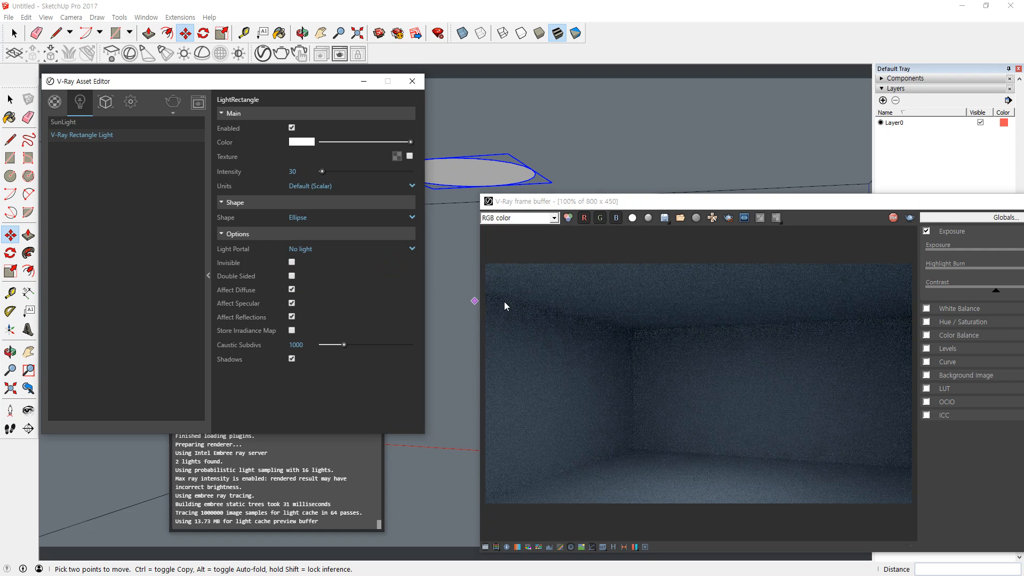
click(892, 218)
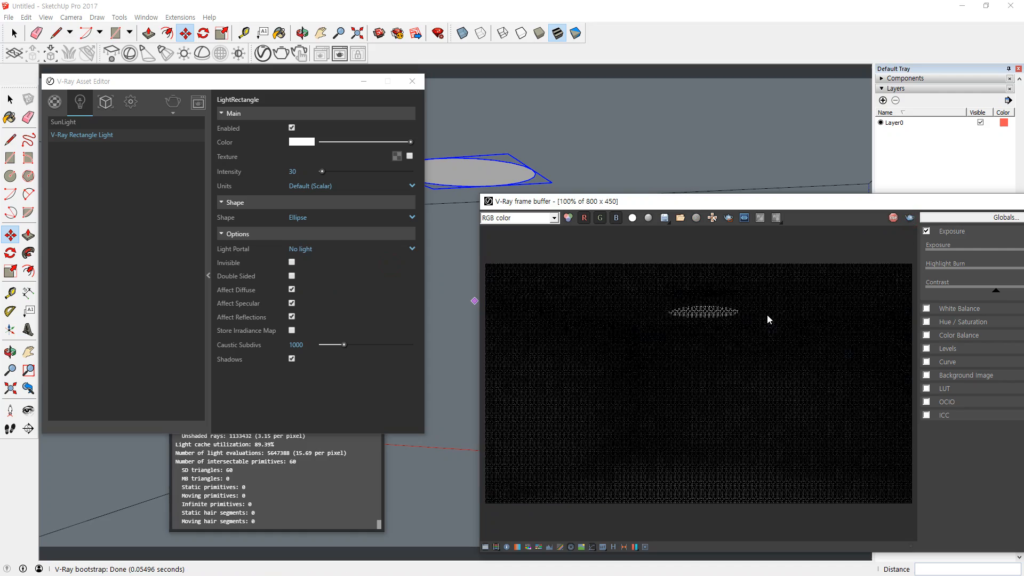
key(ctrl+2)
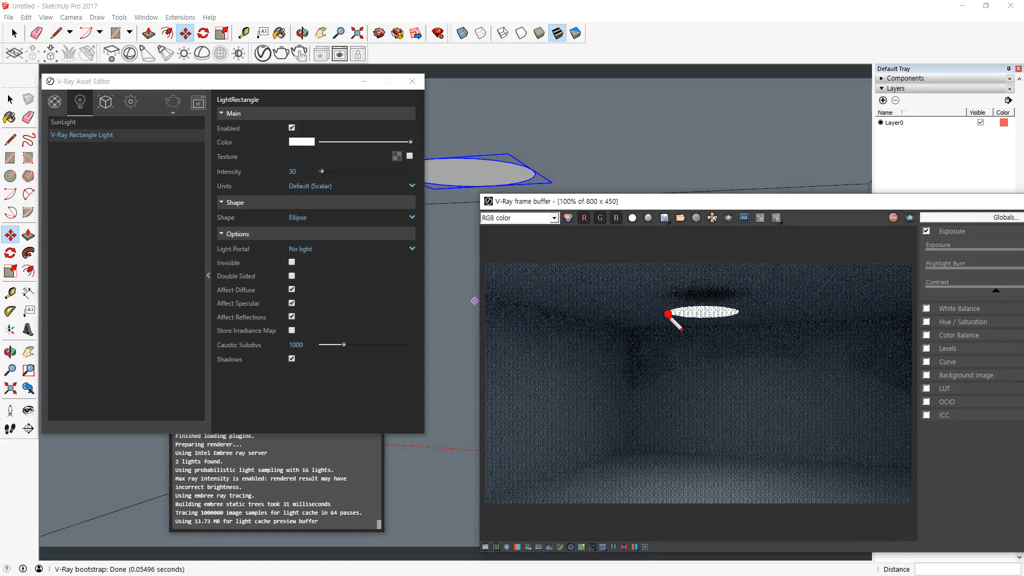
mouse_move(668, 313)
mouse_down()
mouse_move(673, 438)
mouse_move(691, 437)
mouse_up()
mouse_move(741, 312)
mouse_down()
mouse_move(747, 451)
mouse_move(756, 438)
mouse_up()
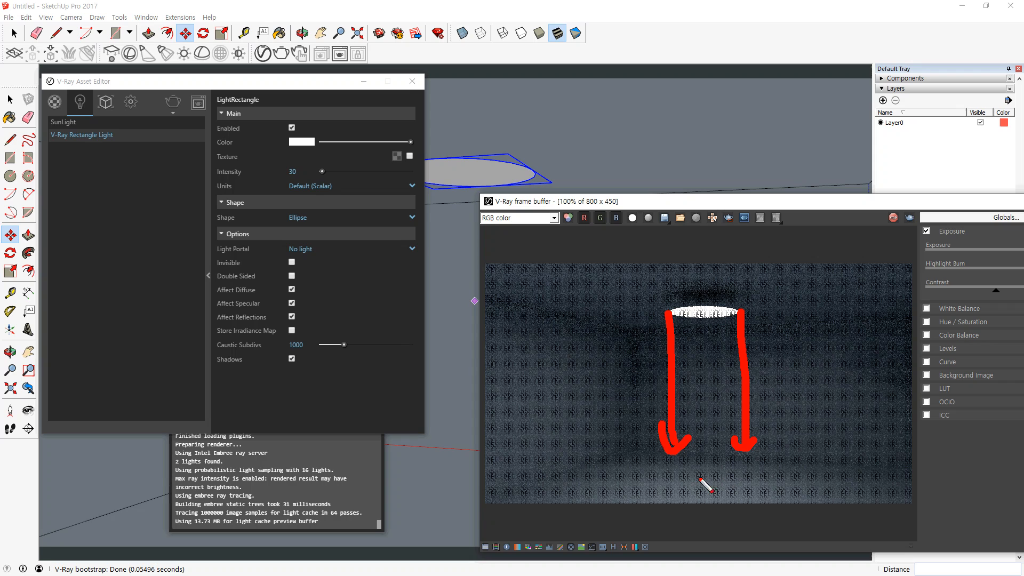
key(Escape)
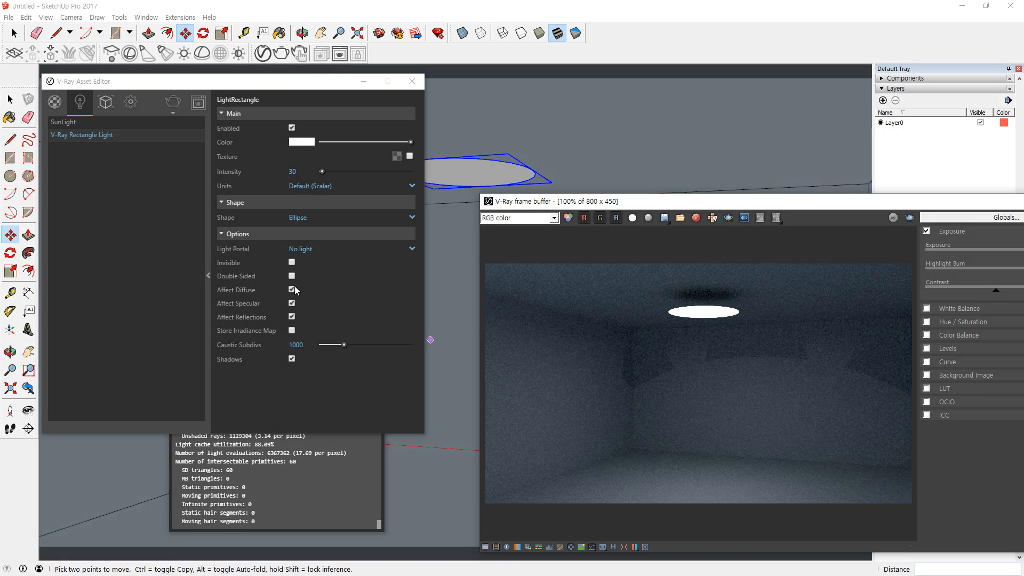
key(super+plus)
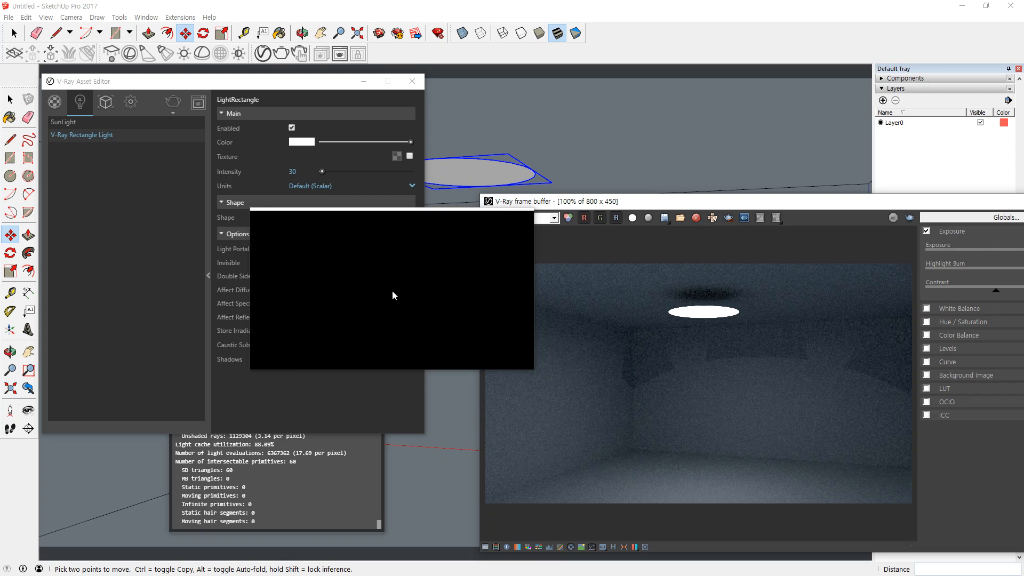
key(super+Escape)
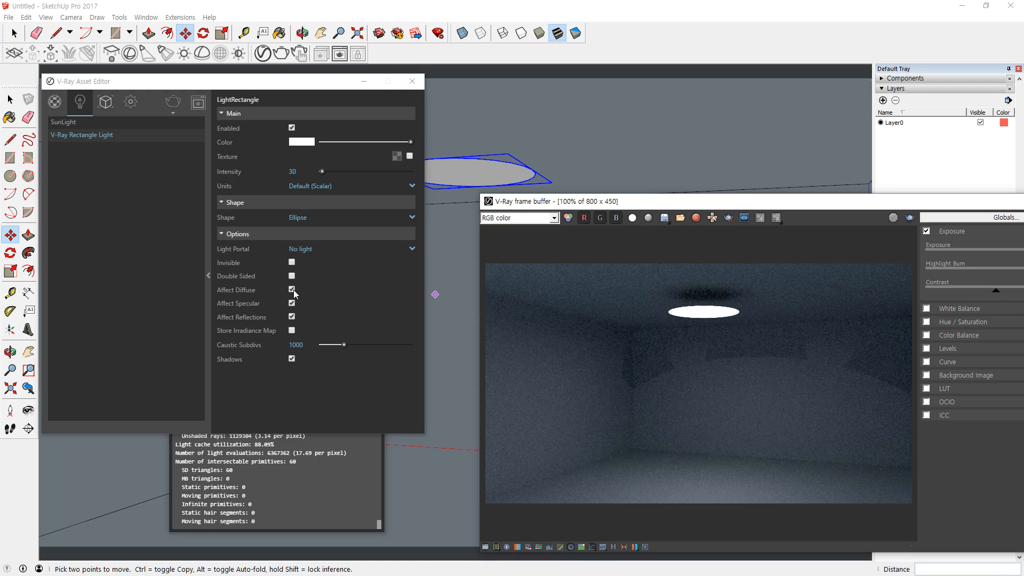
- Render the room with the light's Invisible option enabled and again with it disabled
click(292, 261)
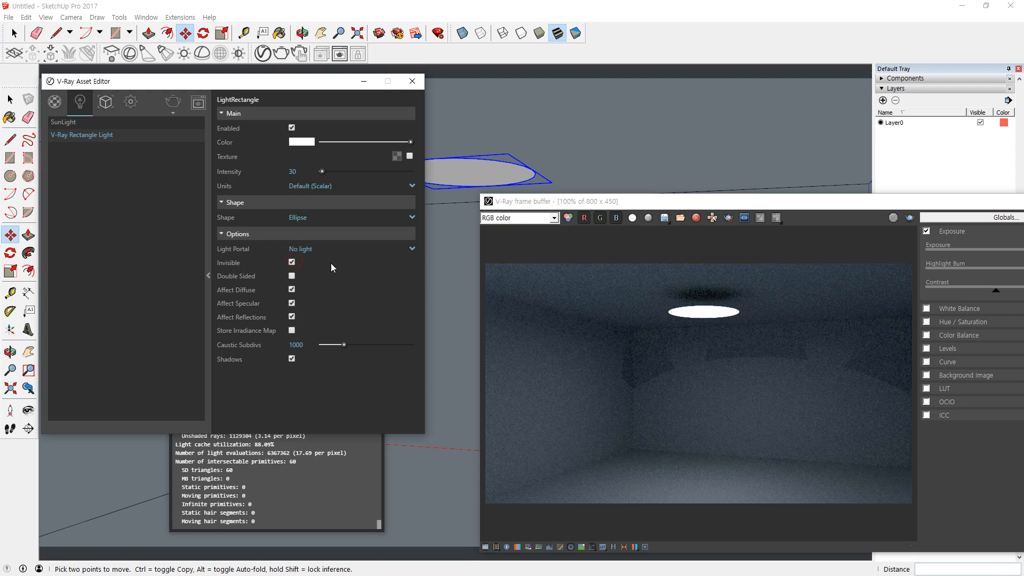
click(909, 217)
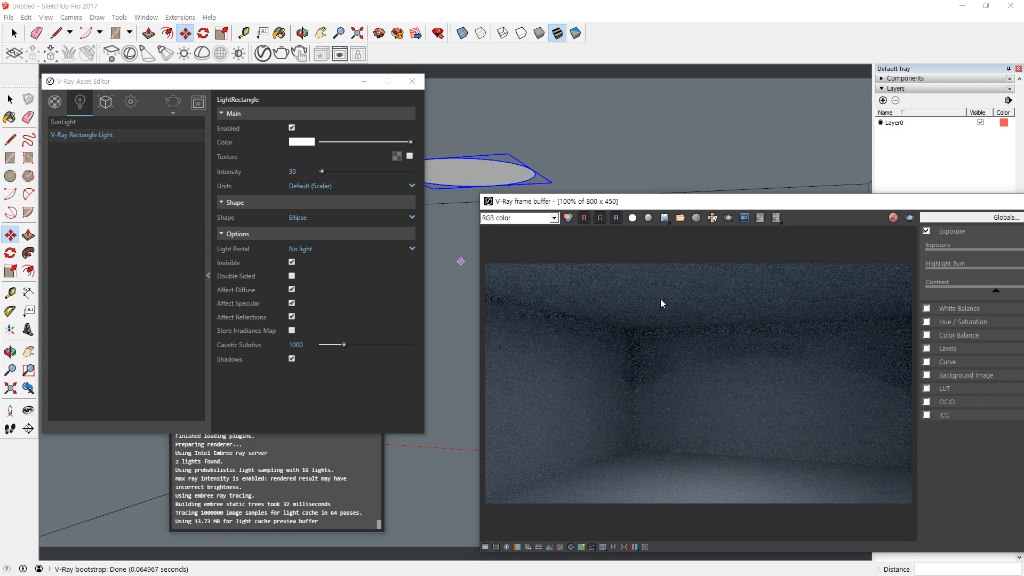
click(292, 262)
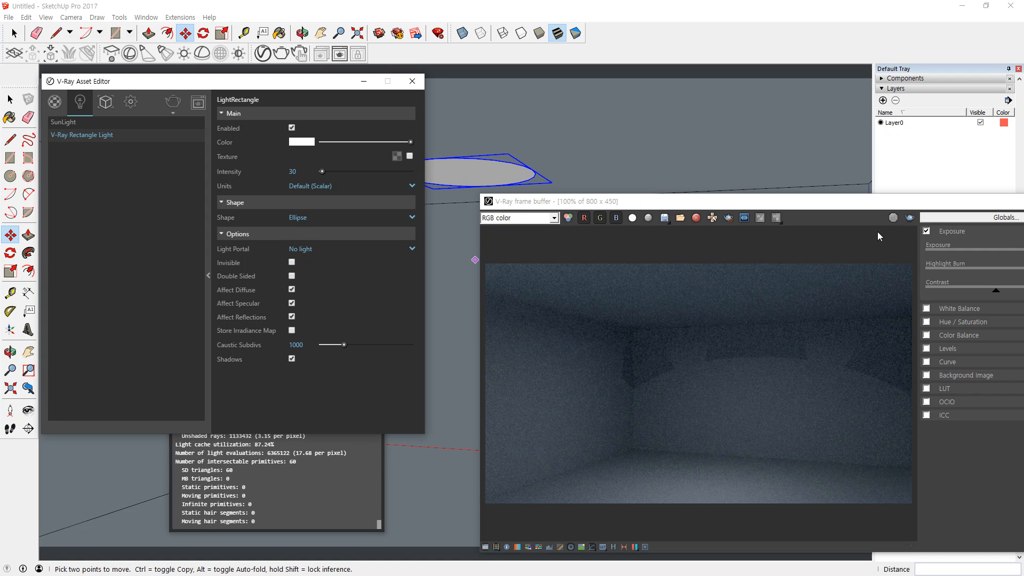
click(908, 218)
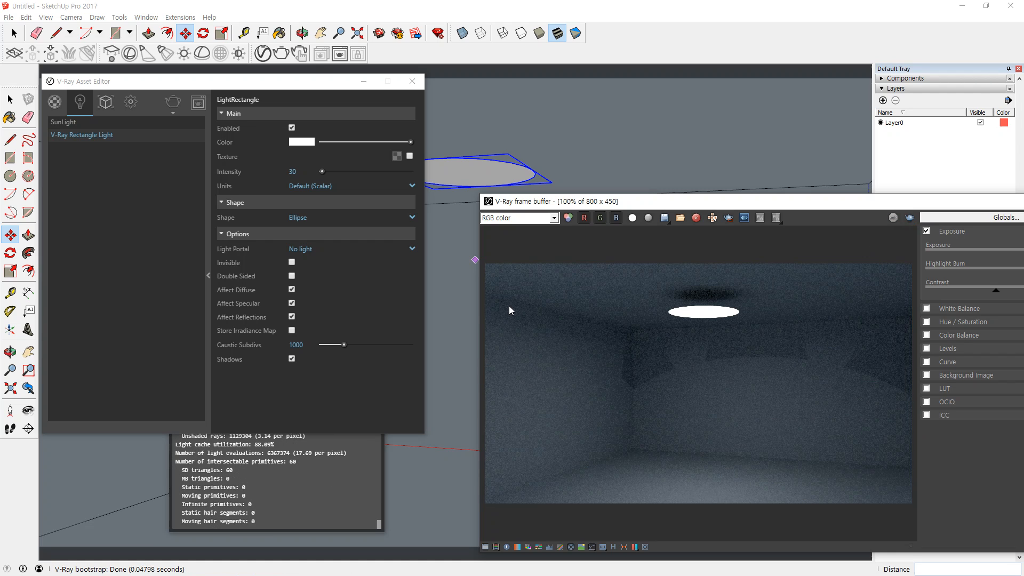
- Make the elliptical ceiling light double sided and render the room
click(291, 276)
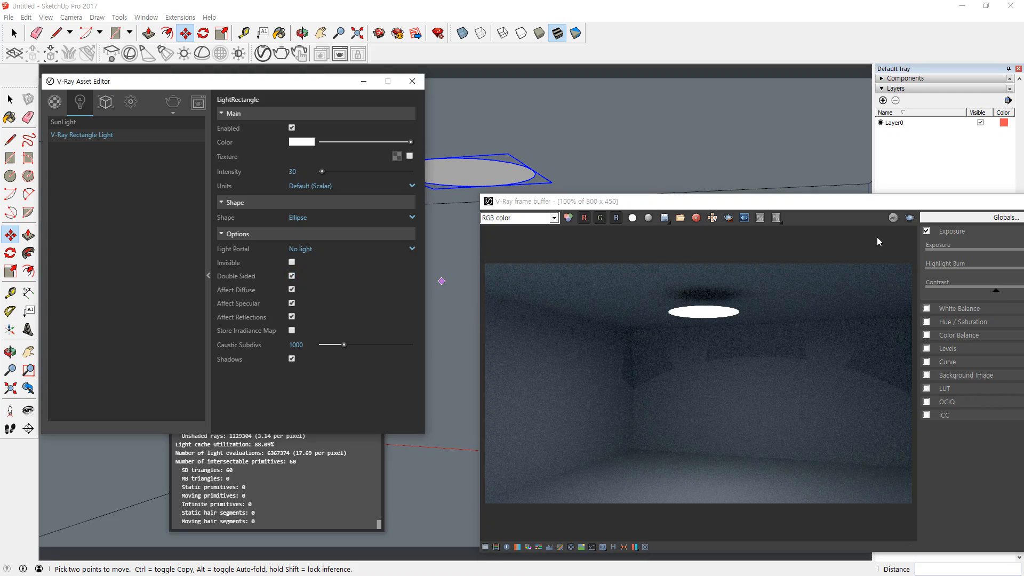
click(910, 220)
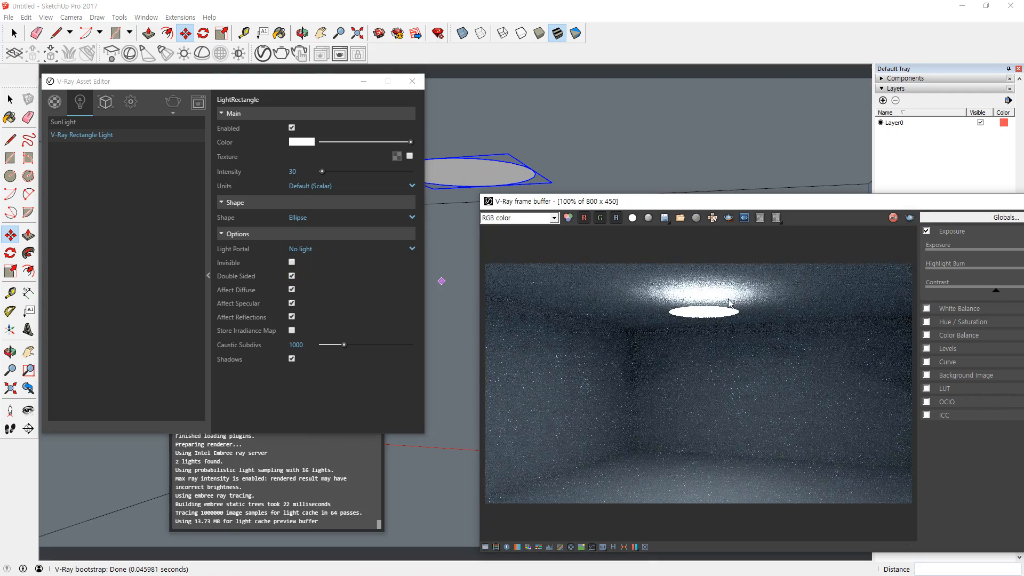
mouse_move(726, 305)
mouse_down()
mouse_move(722, 271)
mouse_move(712, 278)
mouse_up()
drag(722, 270, 733, 278)
mouse_move(735, 319)
mouse_down()
mouse_move(739, 352)
mouse_move(746, 341)
mouse_up()
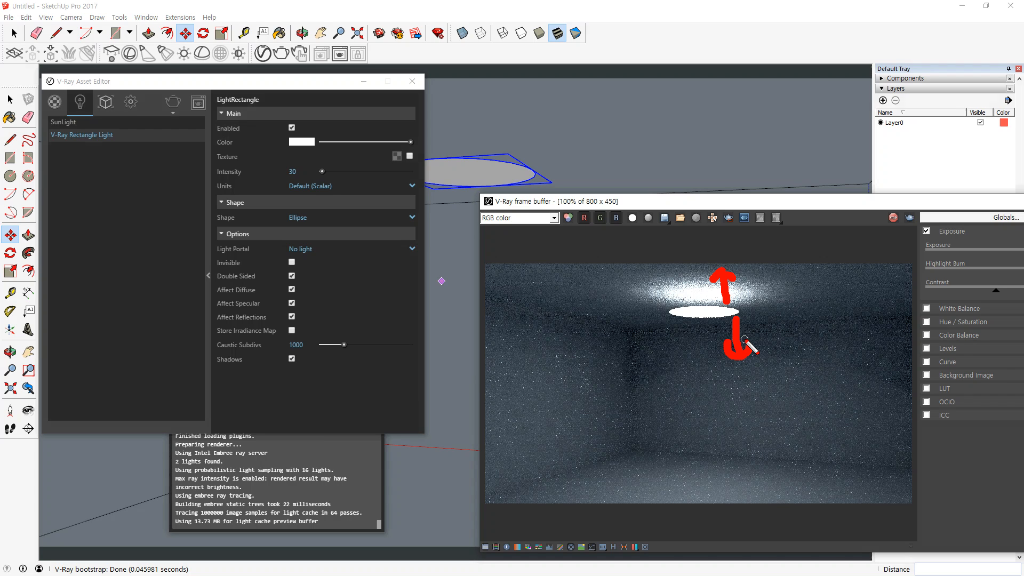
key(Escape)
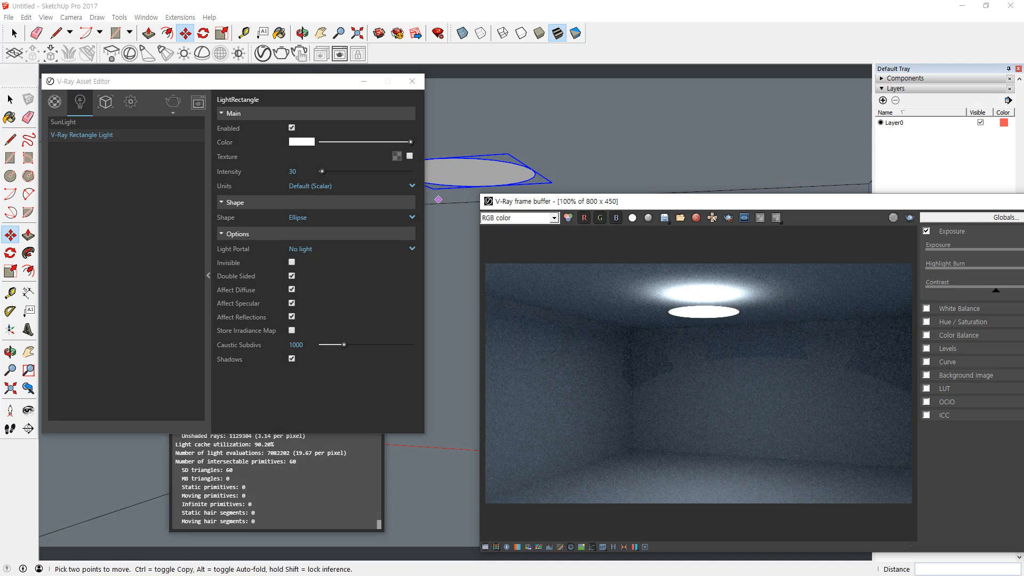
- Move the frame buffer beside the asset editor and hide its color corrections panel
drag(693, 201, 655, 96)
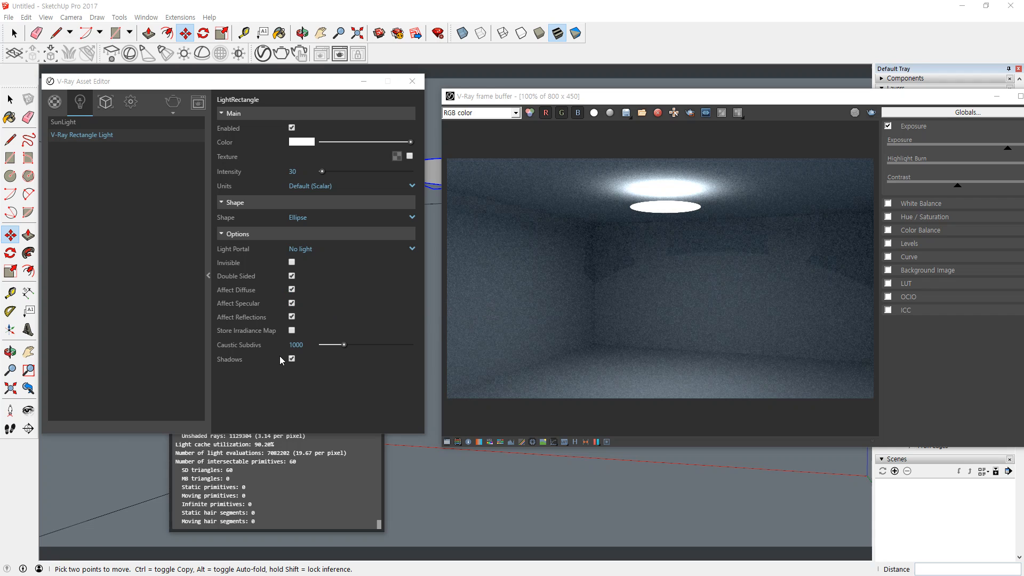
key(super+plus)
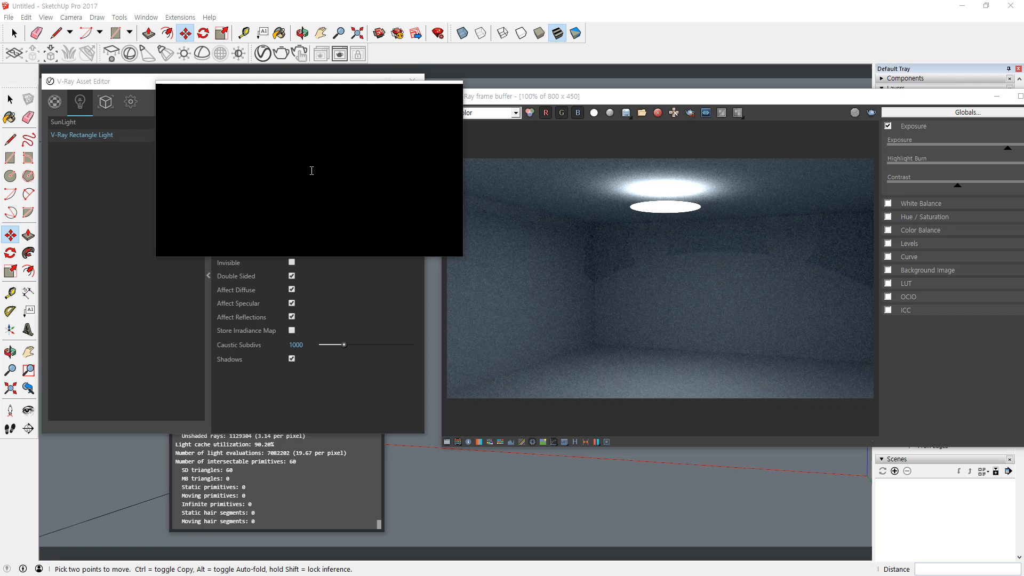
drag(795, 101, 673, 101)
click(321, 442)
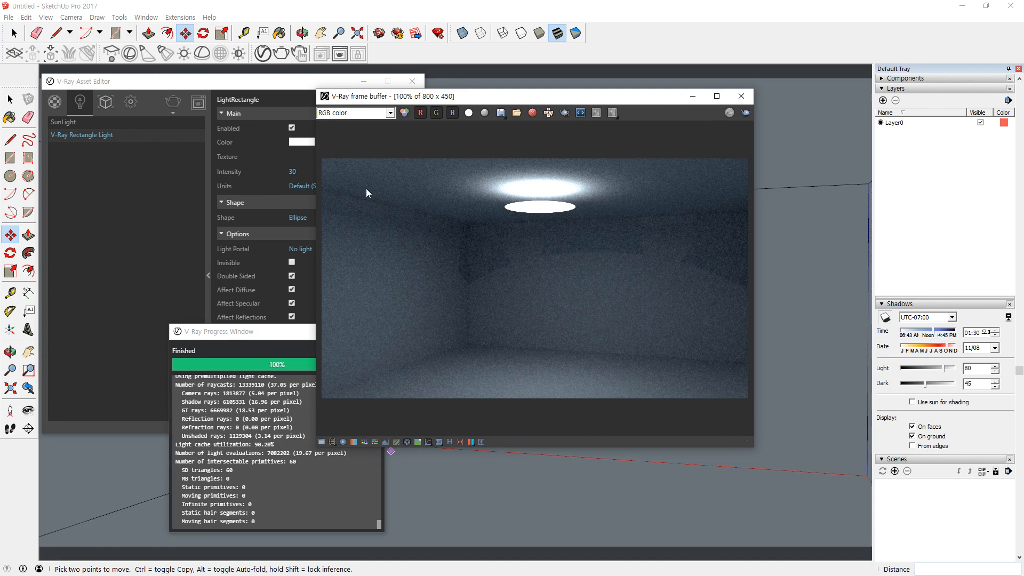
drag(399, 100, 546, 100)
- Delete the V-Ray Rectangle Light from the scene and move the asset editor clear of the room's left wall
right_click(92, 138)
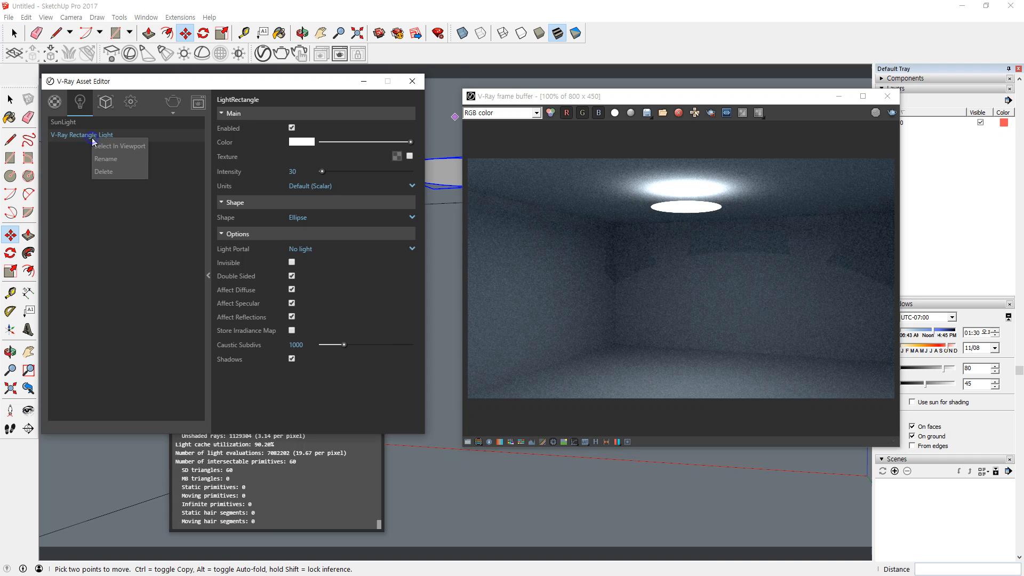
click(104, 173)
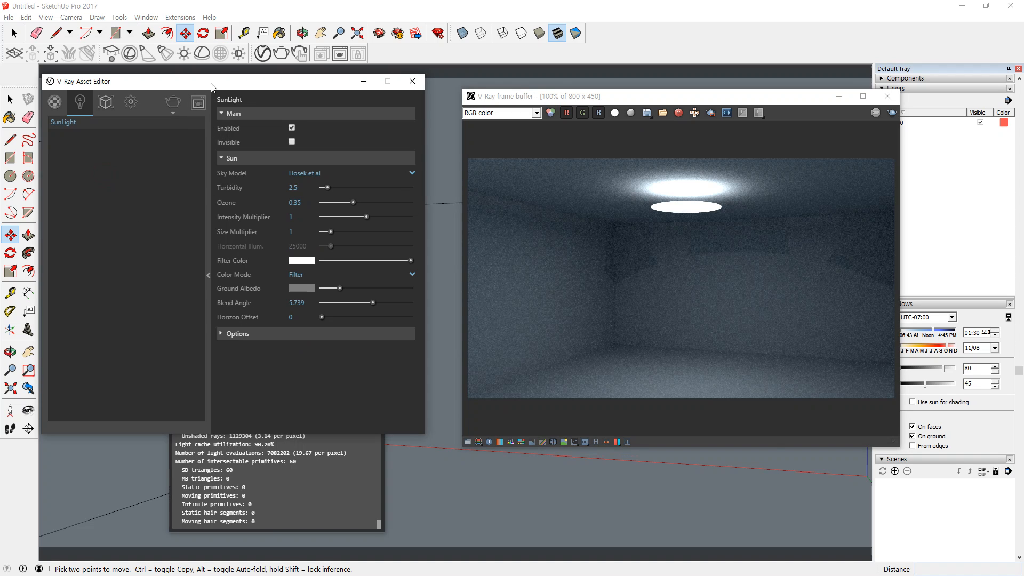
drag(211, 86, 587, 170)
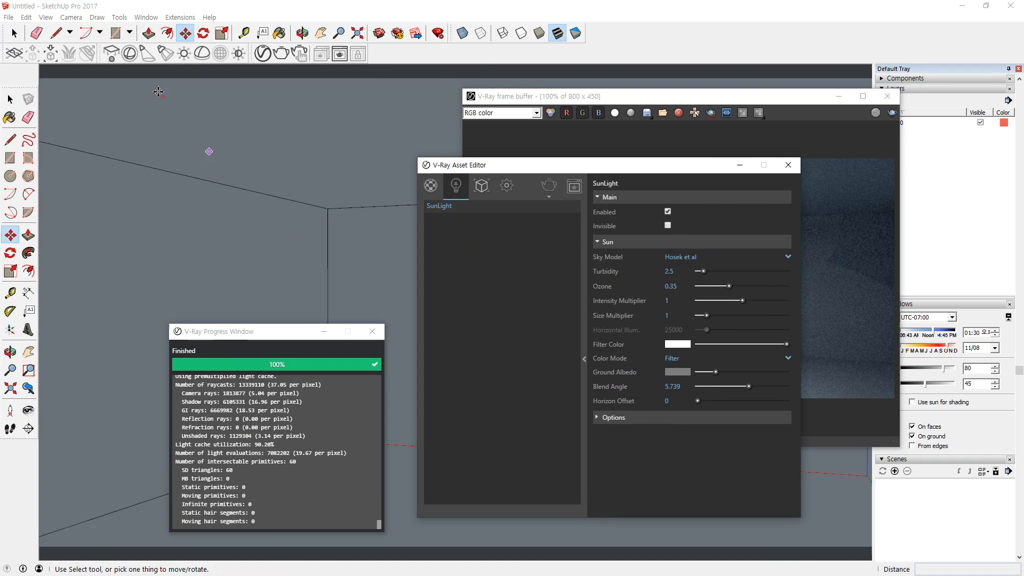
- Place a small V-Ray sphere light on the left wall near the room's back corner
click(131, 56)
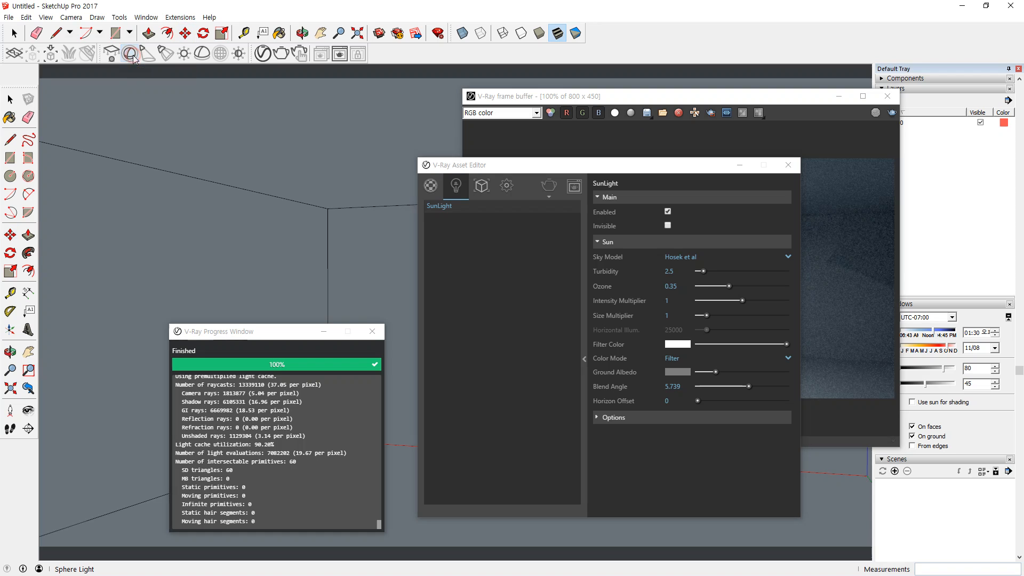
click(286, 240)
click(294, 251)
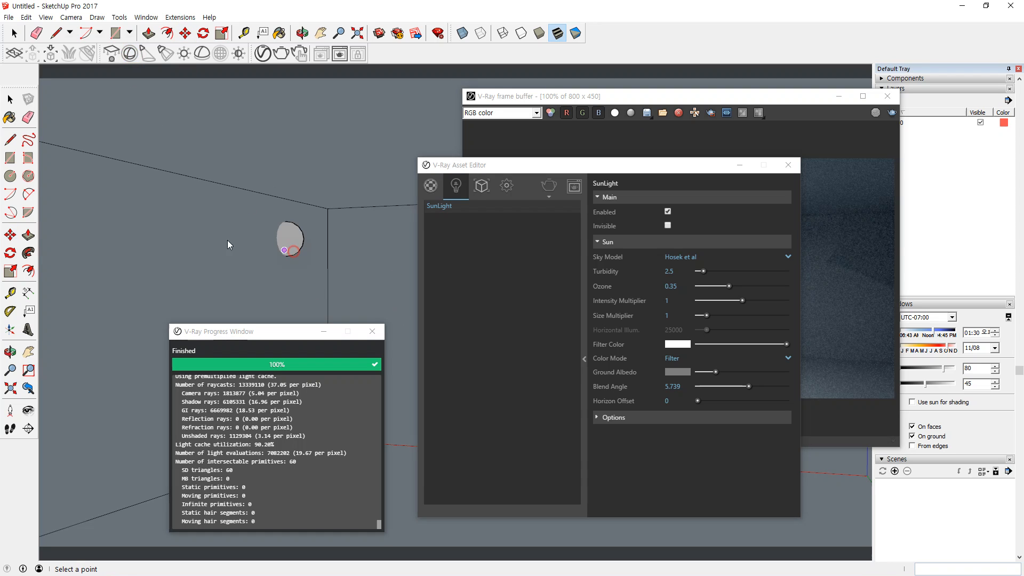
- Move the sphere light about 237 mm away from the left wall into the room and render the room
click(10, 99)
click(303, 247)
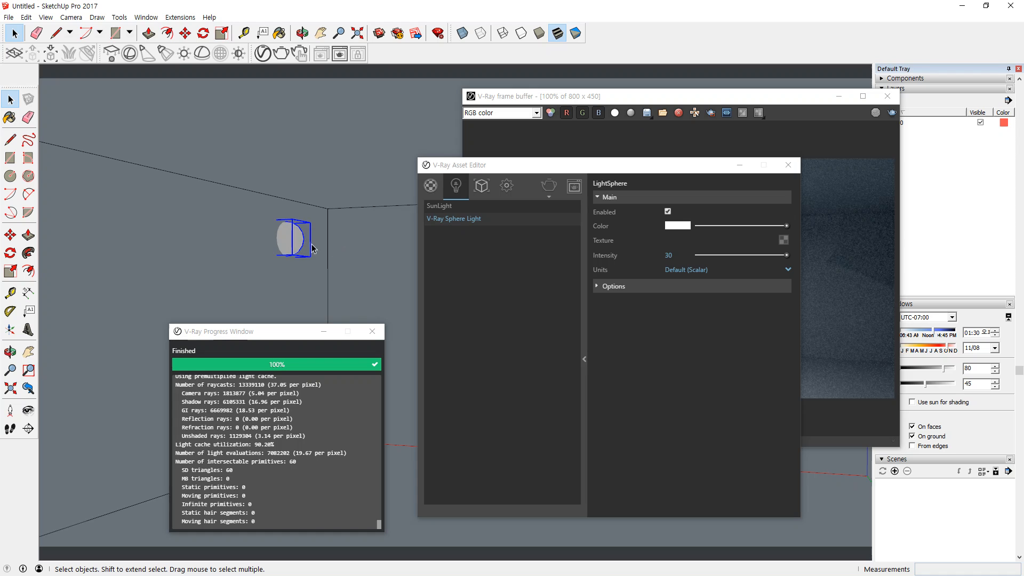
key(m)
click(290, 230)
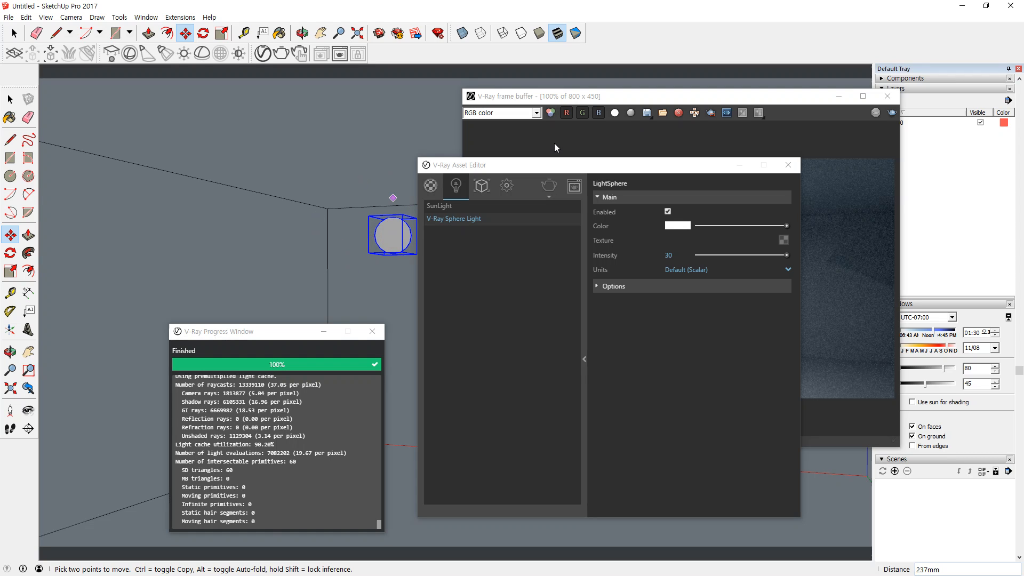
drag(545, 170, 183, 312)
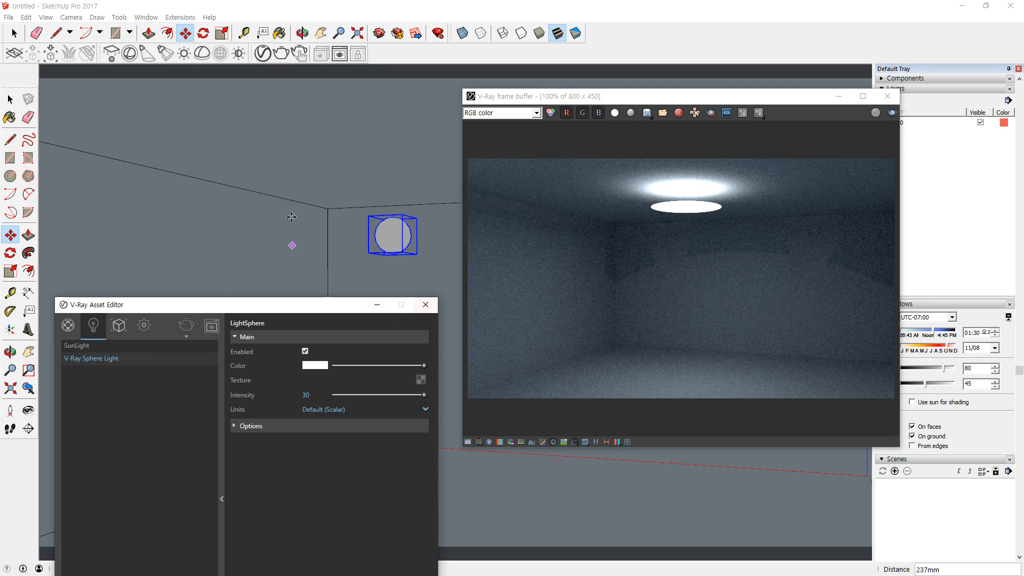
click(890, 113)
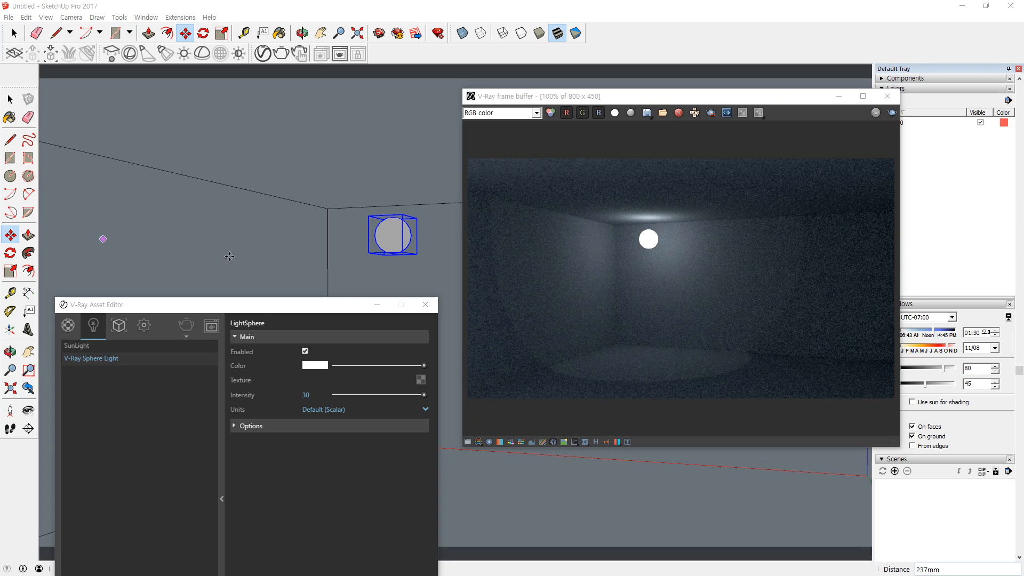
- Expand the sphere light's Options settings and examine them
drag(248, 305, 243, 168)
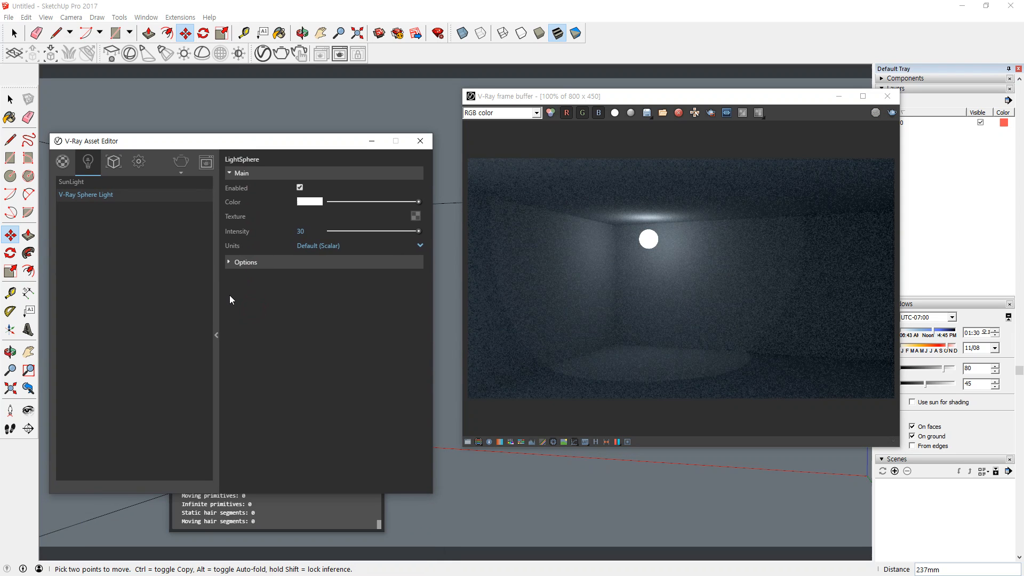
click(234, 263)
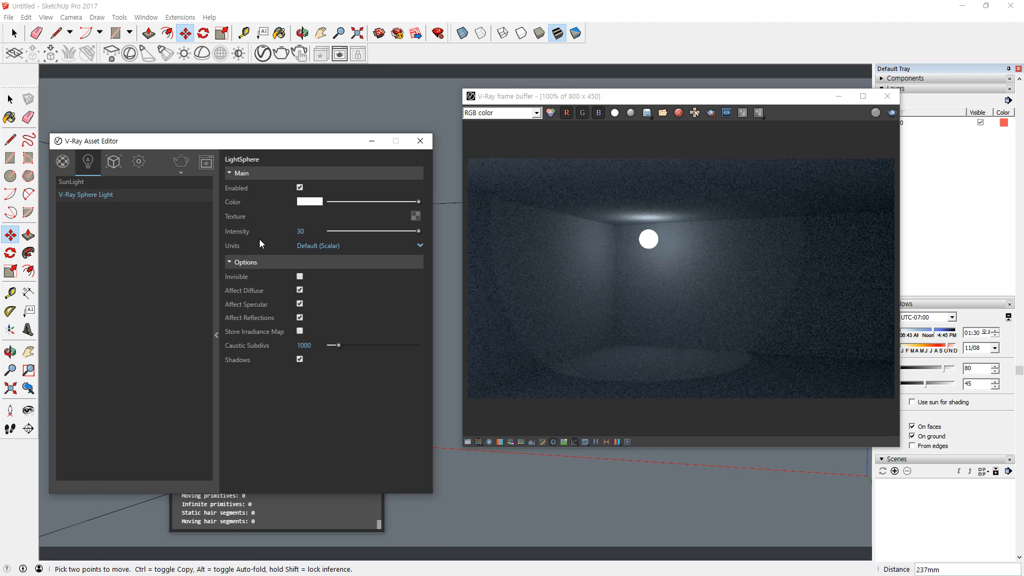
key(super+plus)
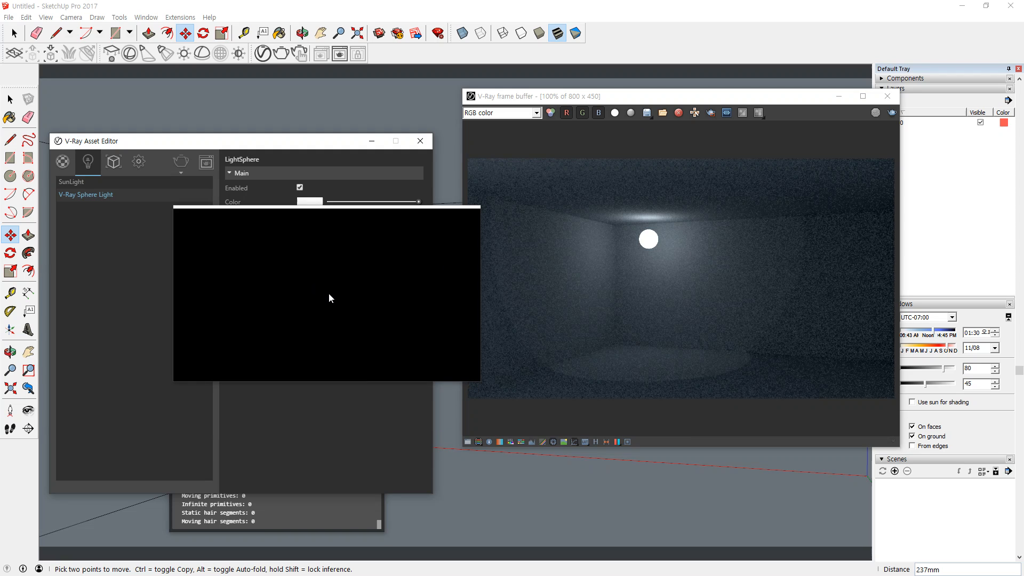
- Delete the V-Ray Sphere Light and close the asset editor and the render progress window
right_click(105, 201)
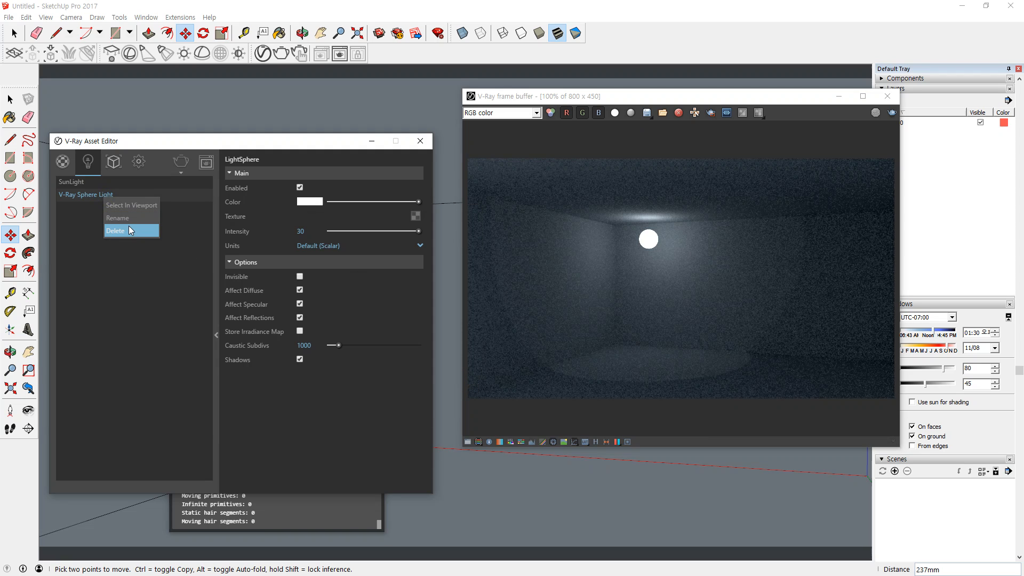
click(129, 226)
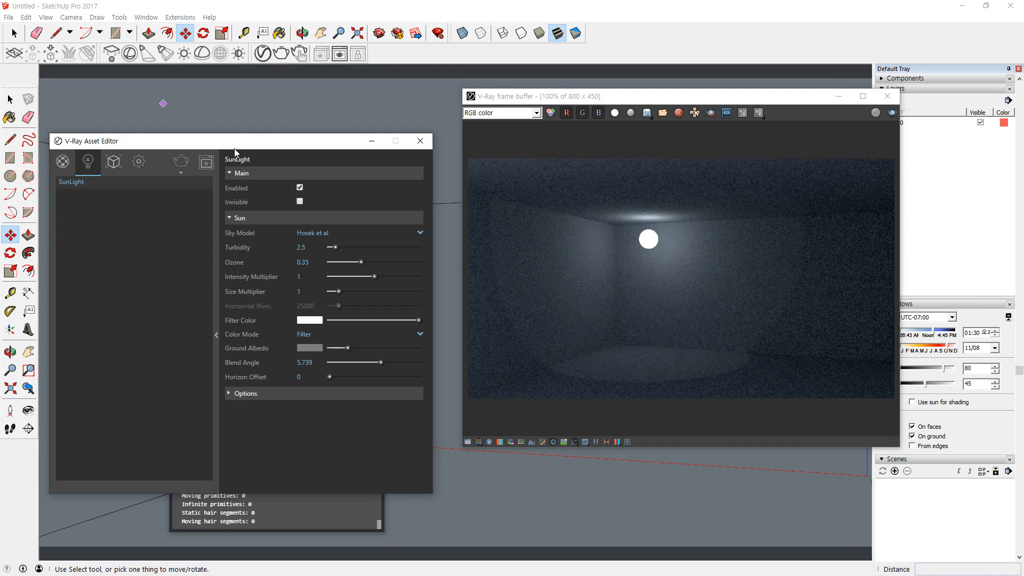
click(420, 141)
click(372, 331)
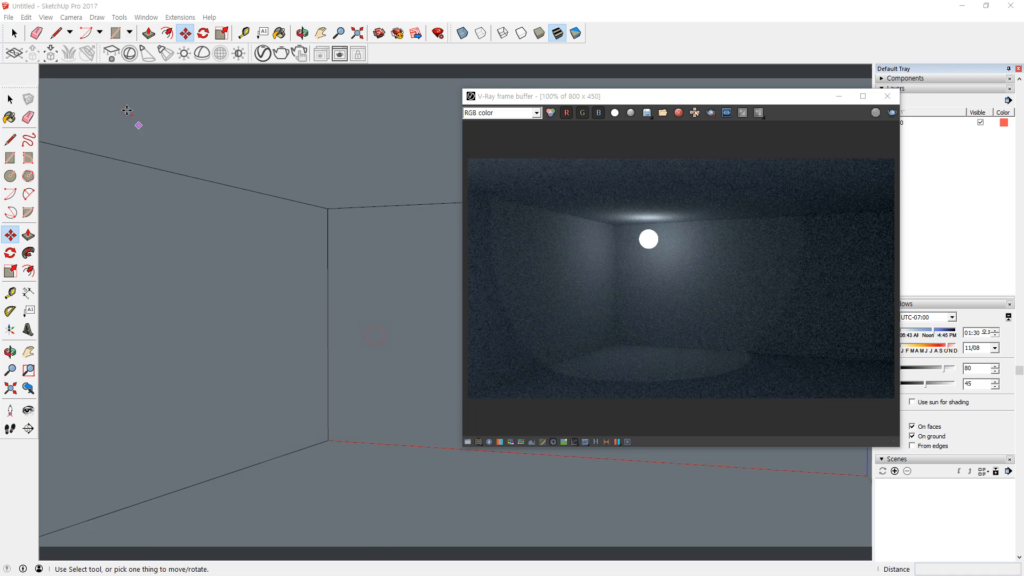
- Place a V-Ray spot light on the ceiling in front of the left wall
click(118, 56)
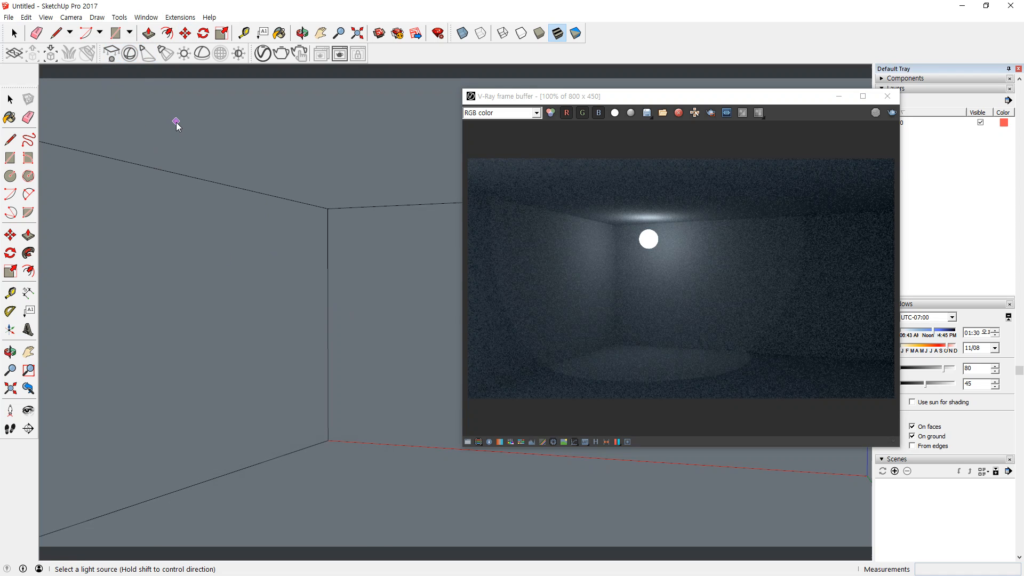
click(176, 122)
mouse_move(187, 174)
mouse_down()
mouse_move(201, 130)
mouse_move(190, 162)
mouse_up()
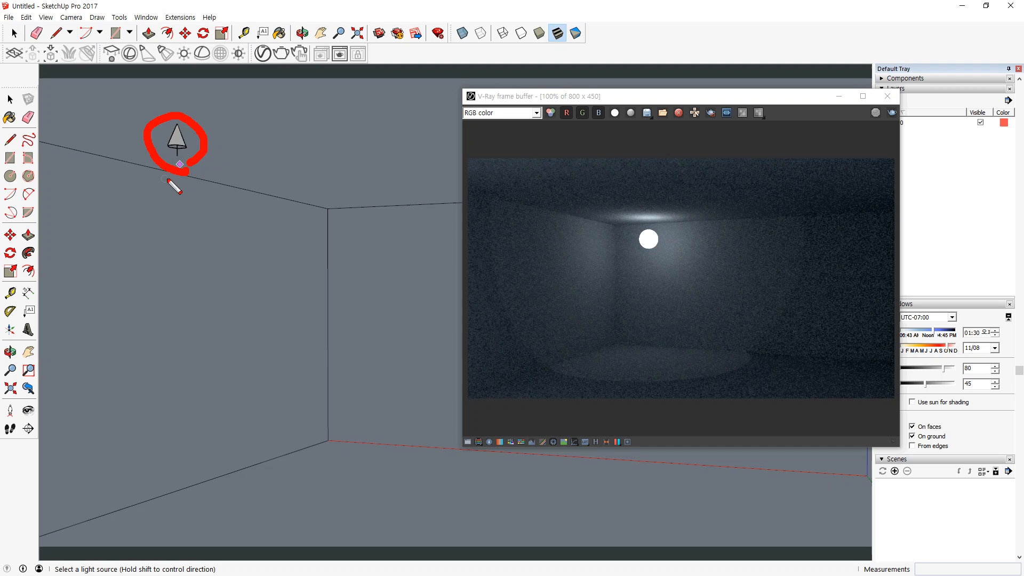
mouse_move(167, 146)
mouse_down()
mouse_move(123, 368)
mouse_move(202, 223)
mouse_move(225, 436)
mouse_up()
key(Escape)
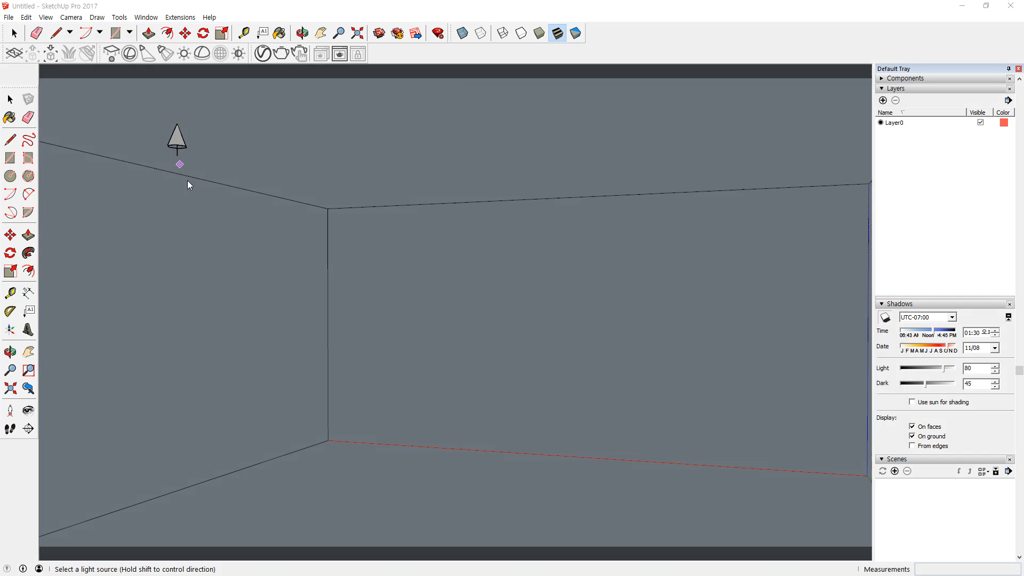
- Move the spot light about 958 mm along the ceiling toward the back of the room and sideways to the left wall
click(10, 100)
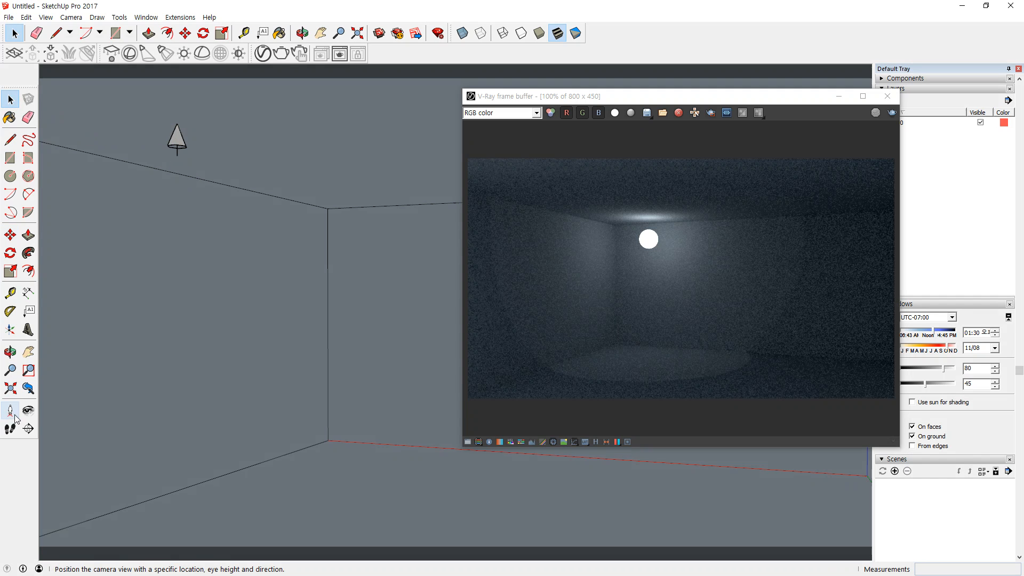
click(176, 144)
key(m)
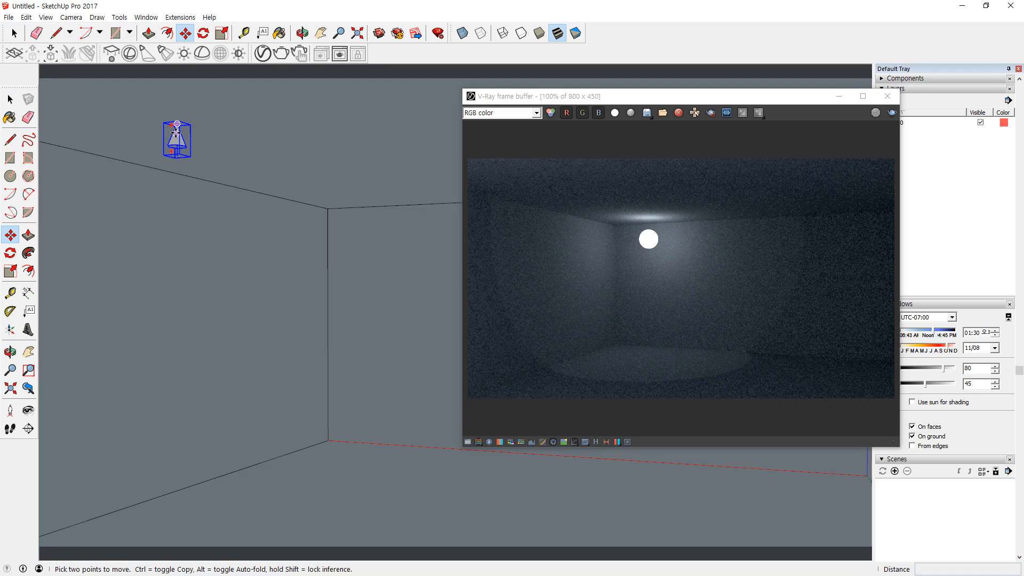
click(177, 134)
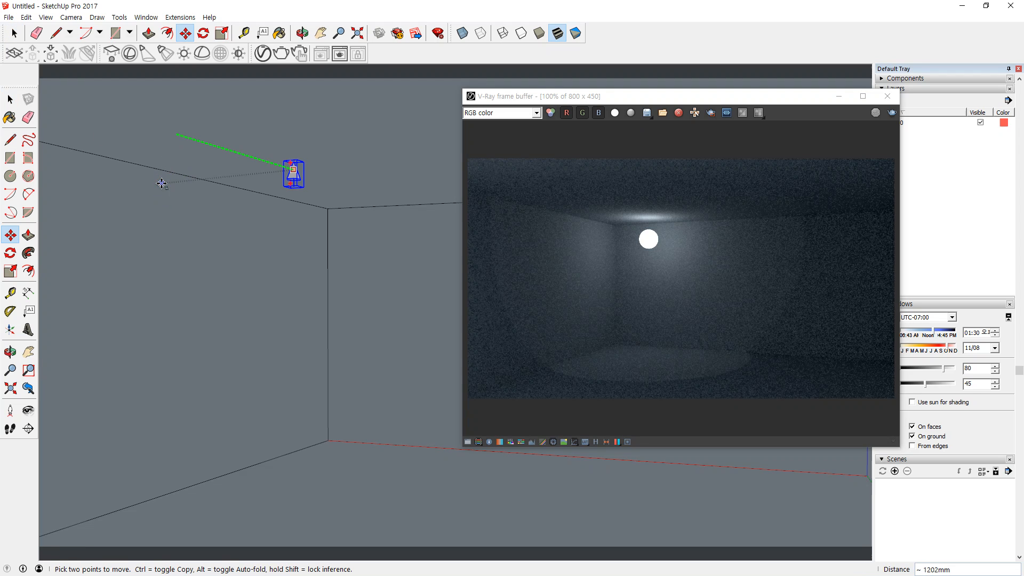
click(155, 163)
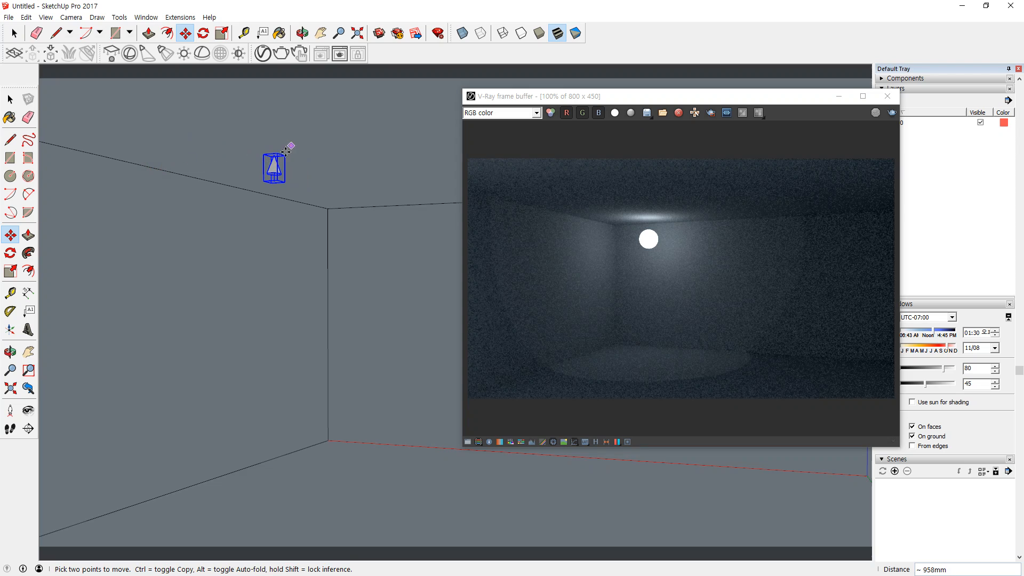
click(273, 155)
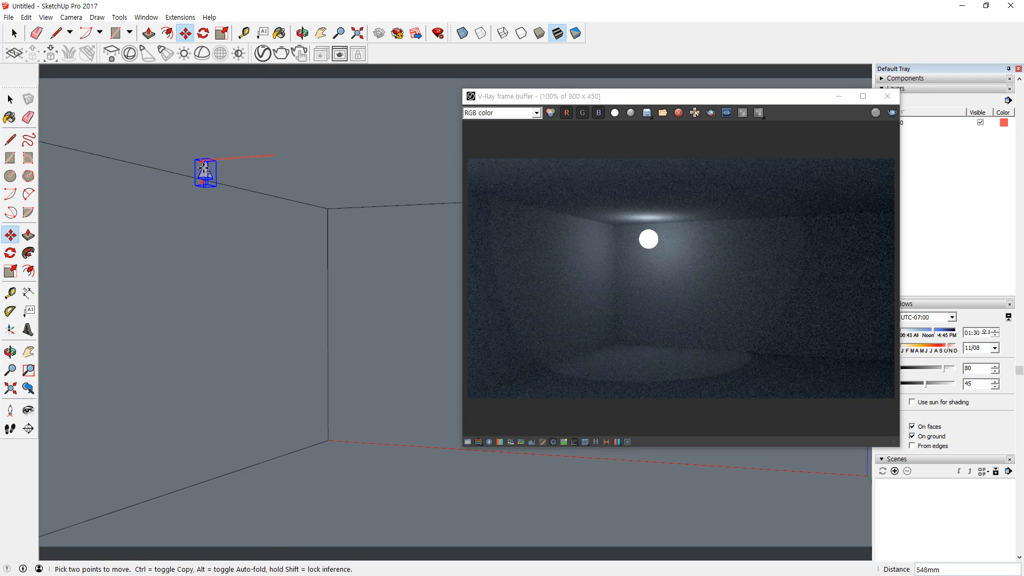
scroll(125, 168, up, 3)
scroll(125, 169, up, 3)
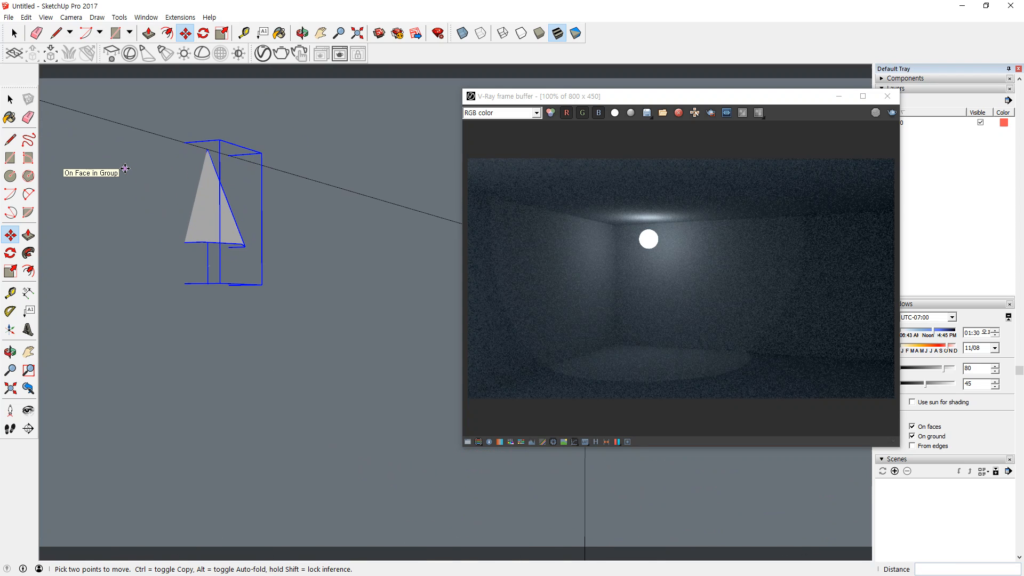
- Move the spot light about 39 mm off the left wall, render the close-up view and close the progress window
click(213, 152)
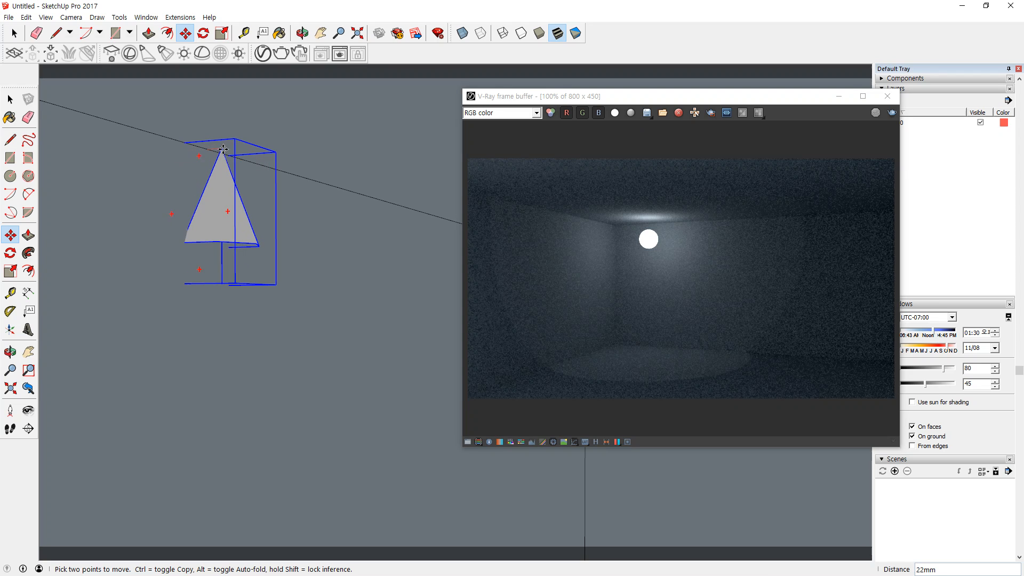
click(232, 148)
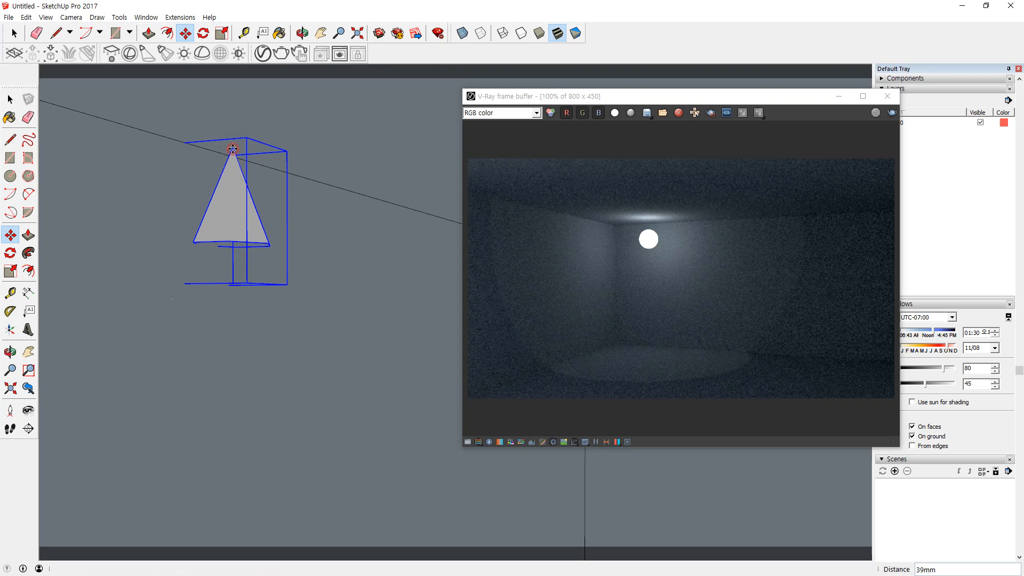
click(891, 112)
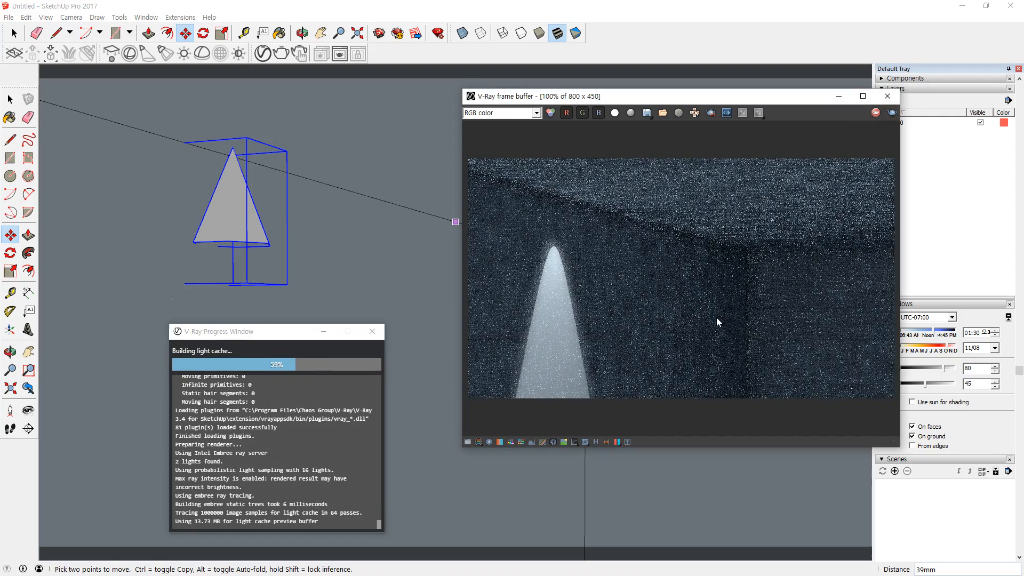
click(372, 331)
mouse_move(240, 328)
mouse_down()
mouse_move(126, 196)
mouse_move(331, 176)
mouse_move(260, 327)
mouse_move(251, 320)
mouse_up()
mouse_move(597, 368)
mouse_down()
mouse_move(575, 382)
mouse_move(518, 242)
mouse_move(605, 286)
mouse_move(591, 362)
mouse_up()
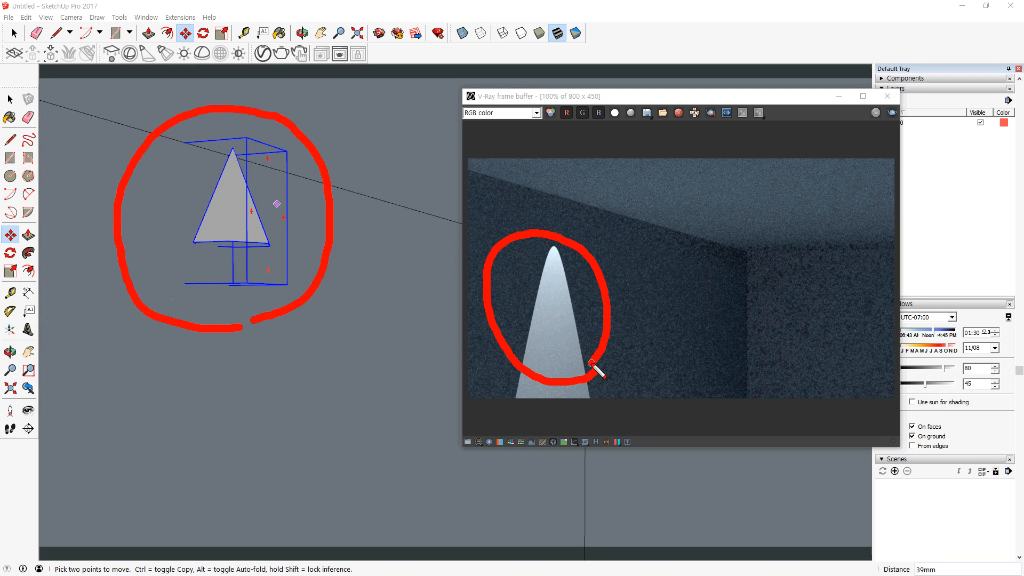
key(Escape)
- Move the V-Ray spot light about 174 mm farther away from the left wall
click(8, 99)
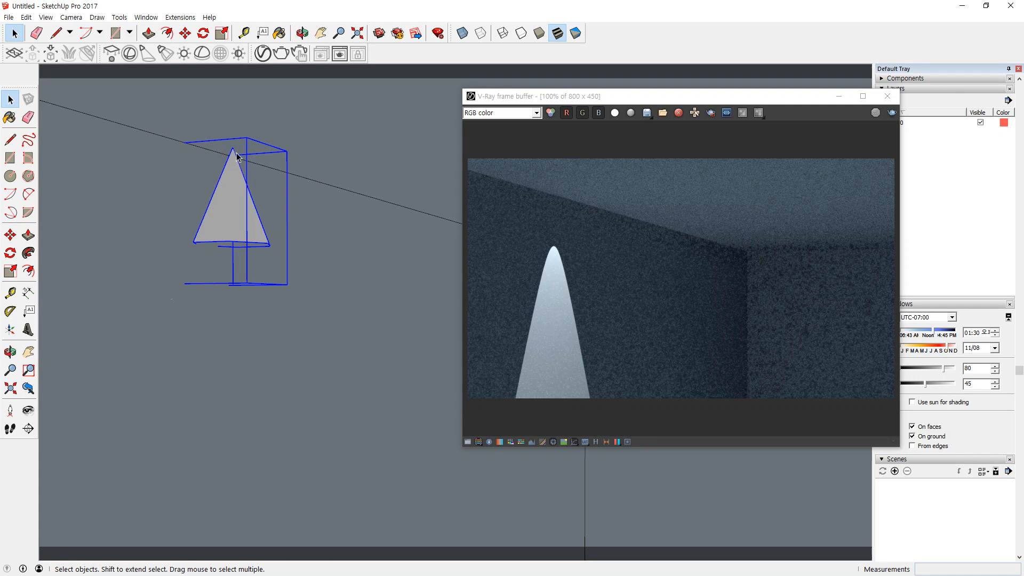
key(m)
click(232, 149)
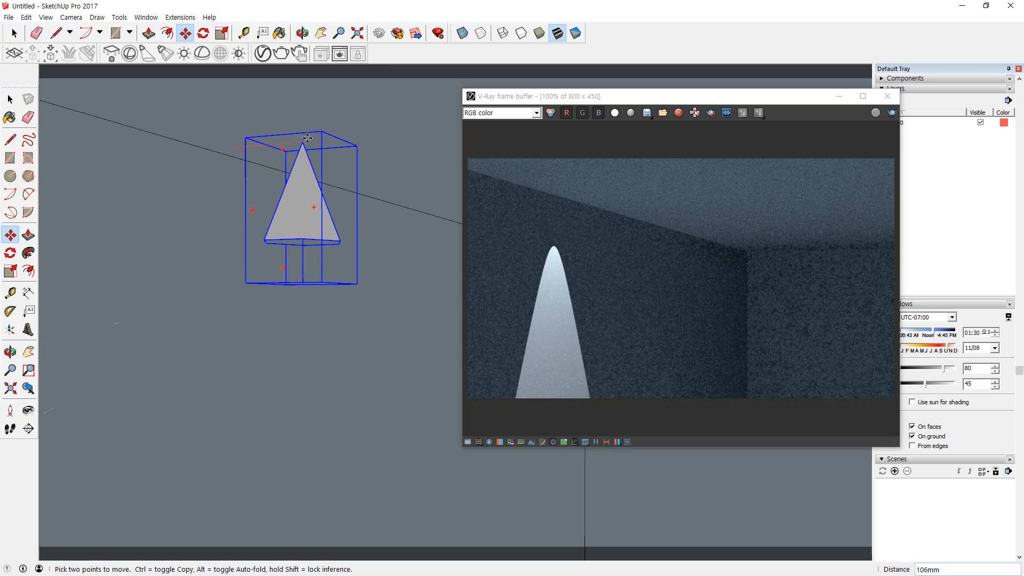
click(353, 134)
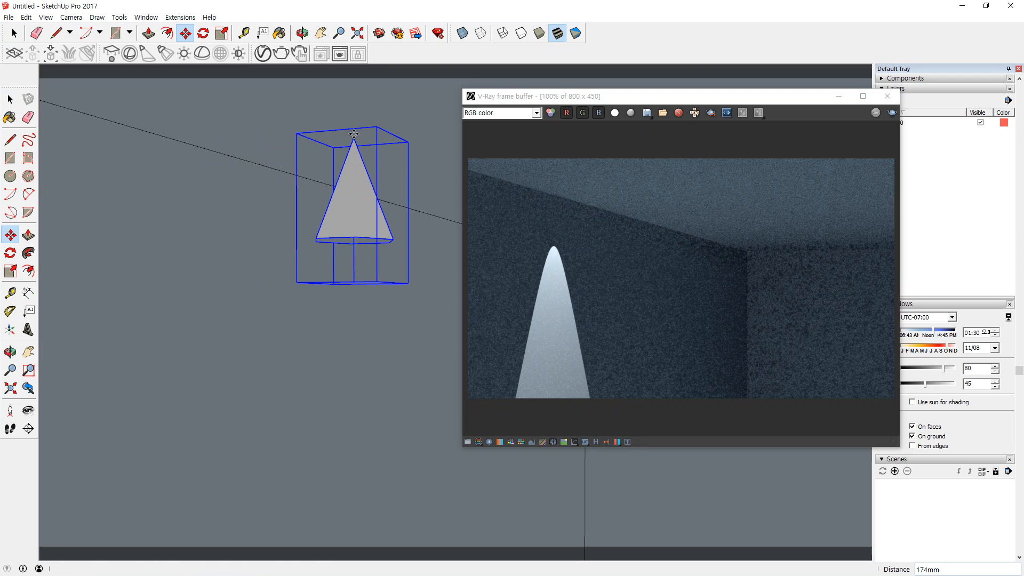
- Rotate the spot light about 19.2 degrees around its tip so the cone tilts toward the left wall
key(q)
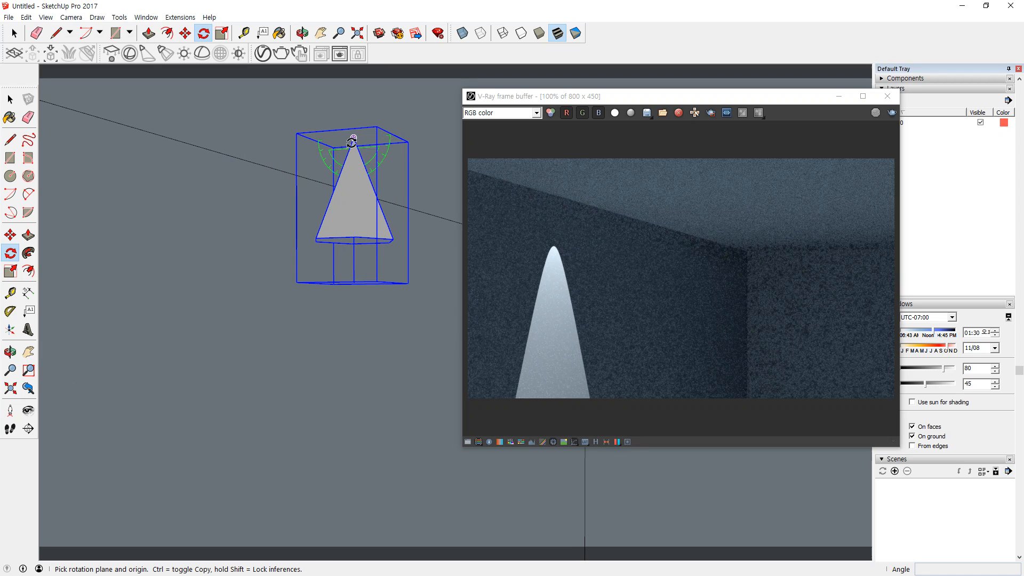
click(353, 137)
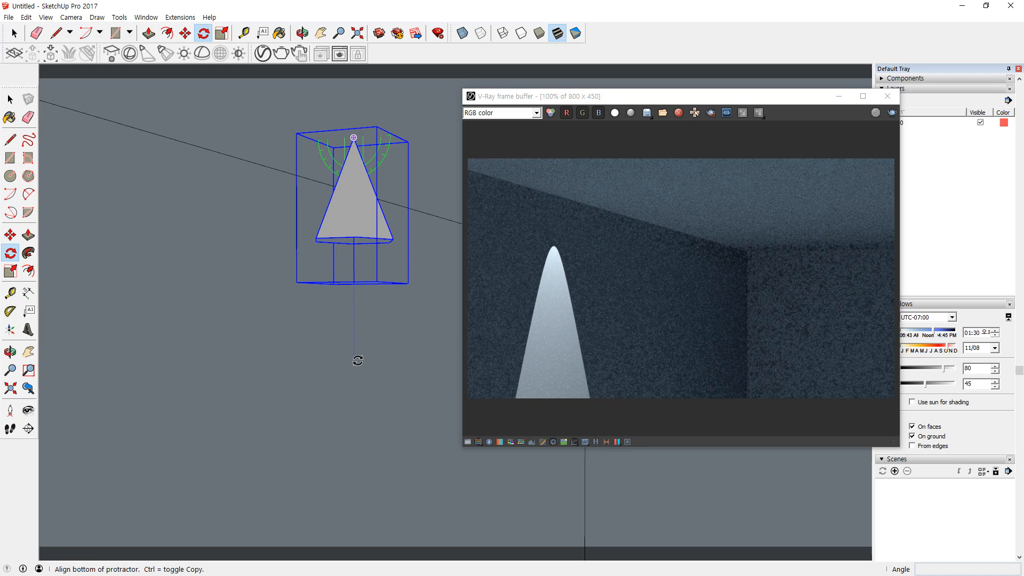
click(352, 358)
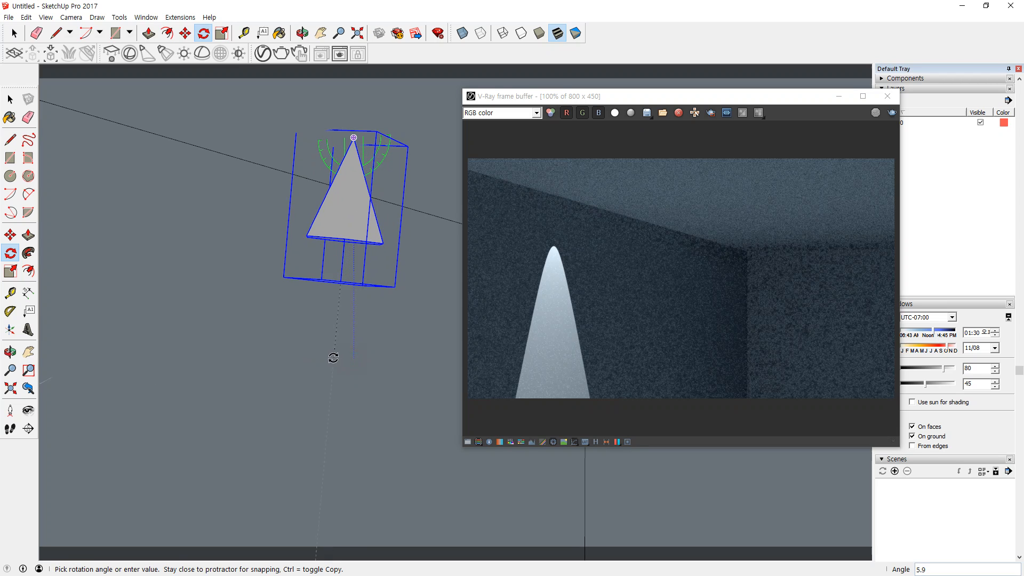
click(292, 344)
- Render the tilted spot light with the view slightly adjusted, and move the frame buffer clear of the light
click(892, 112)
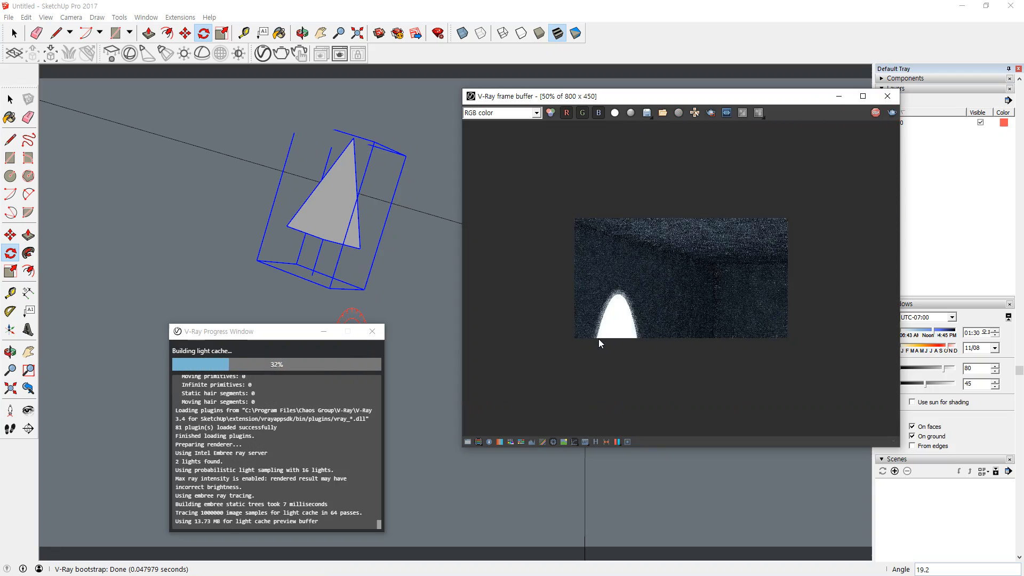
mouse_move(344, 268)
middle_down()
mouse_move(304, 270)
mouse_move(312, 281)
mouse_move(336, 229)
middle_up()
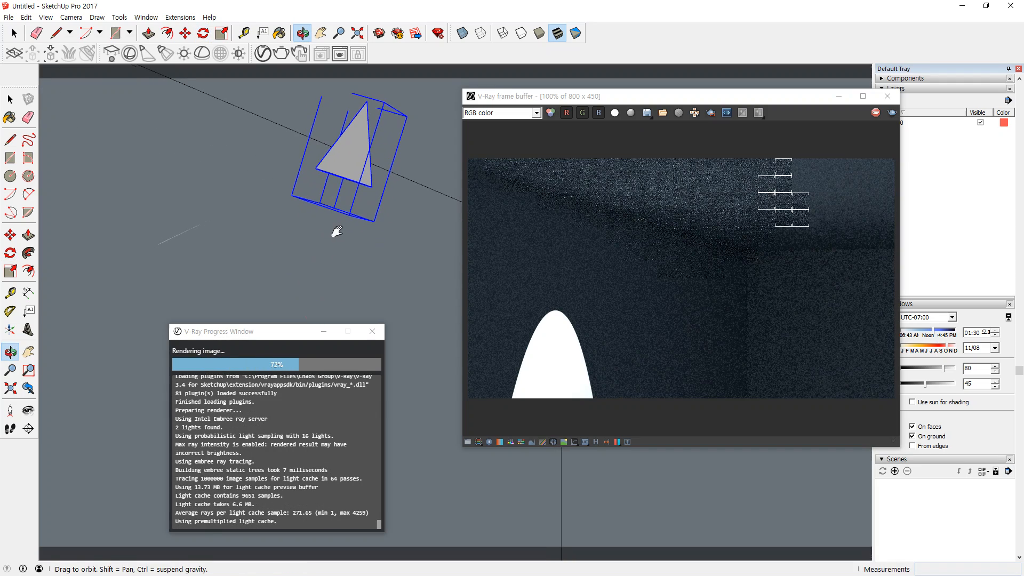
click(875, 113)
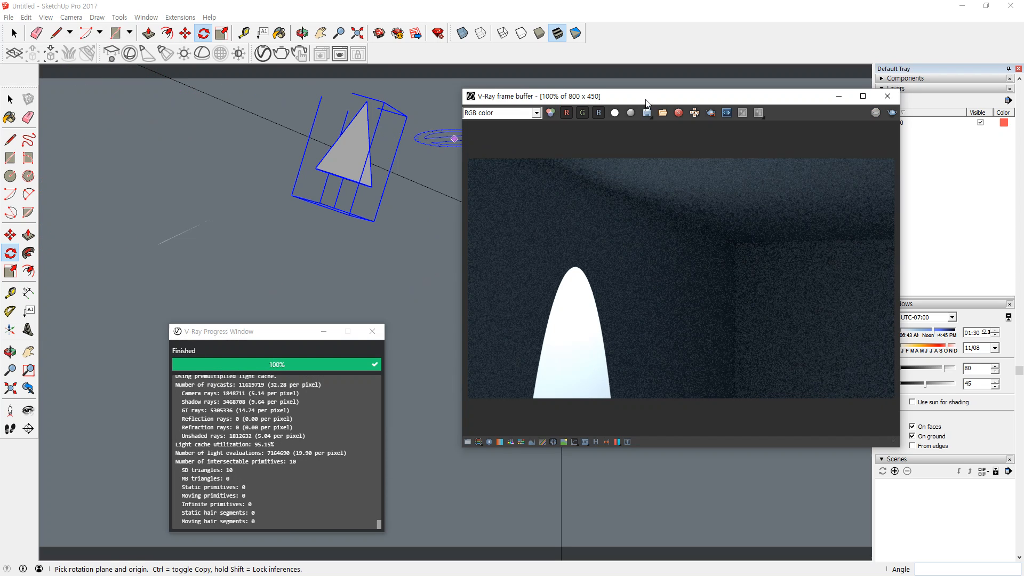
drag(646, 102, 635, 220)
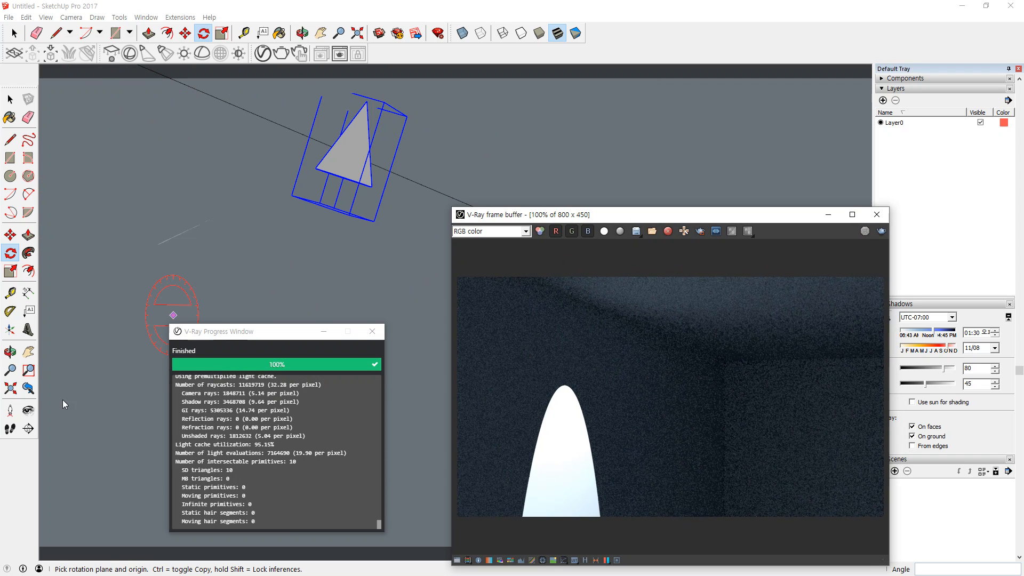
- Open the V-Ray Spot Light's settings in the asset editor
click(270, 55)
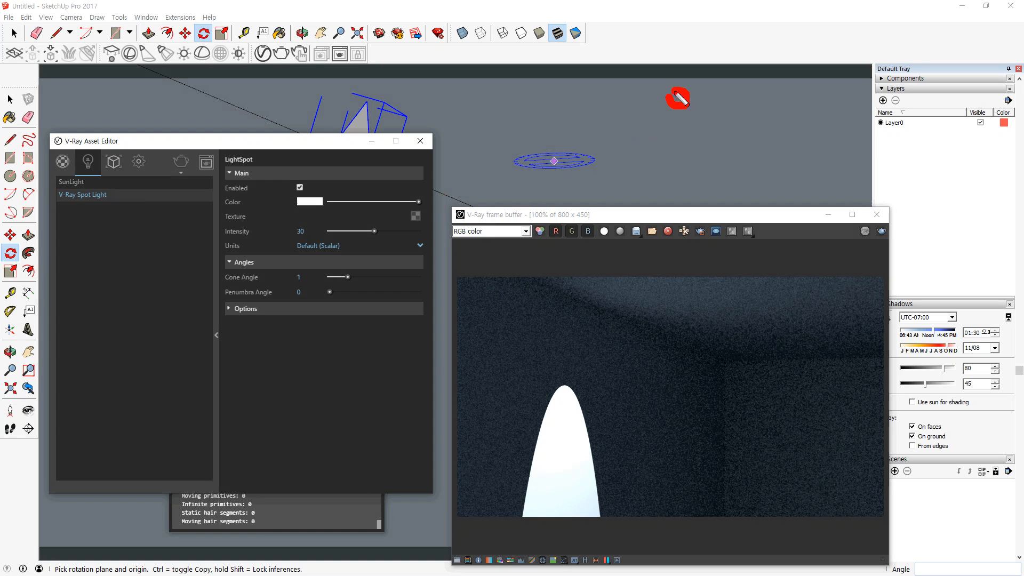
drag(672, 96, 596, 171)
mouse_move(684, 94)
mouse_down()
mouse_move(711, 194)
mouse_move(608, 173)
mouse_move(708, 192)
mouse_up()
mouse_move(654, 130)
mouse_down()
mouse_move(681, 148)
mouse_move(687, 142)
mouse_move(661, 135)
mouse_move(673, 133)
mouse_up()
key(Escape)
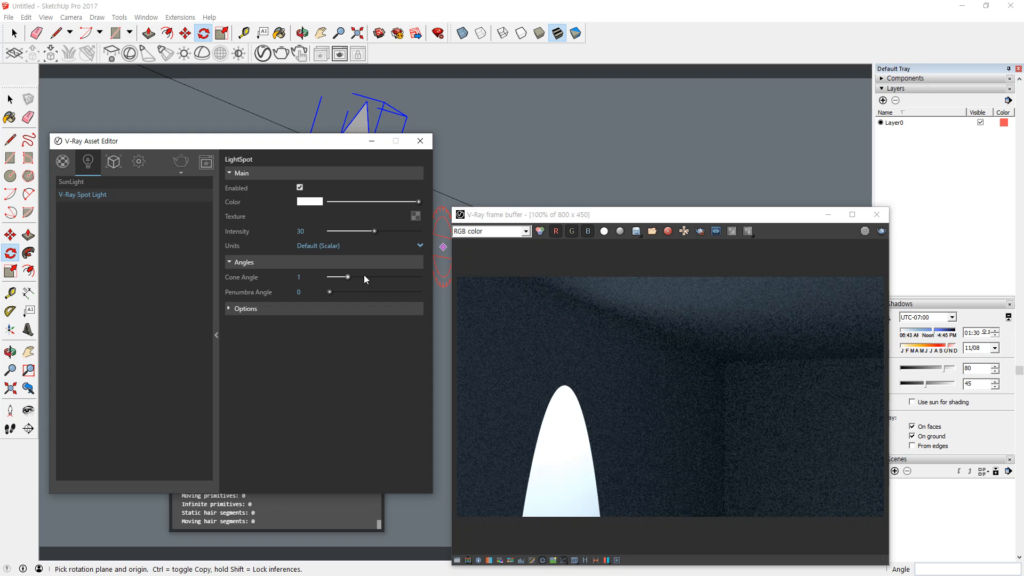
- Set the spot light's cone angle to 2, render it and move the frame buffer clear of the asset editor
click(307, 277)
text(2)
key(Return)
click(880, 230)
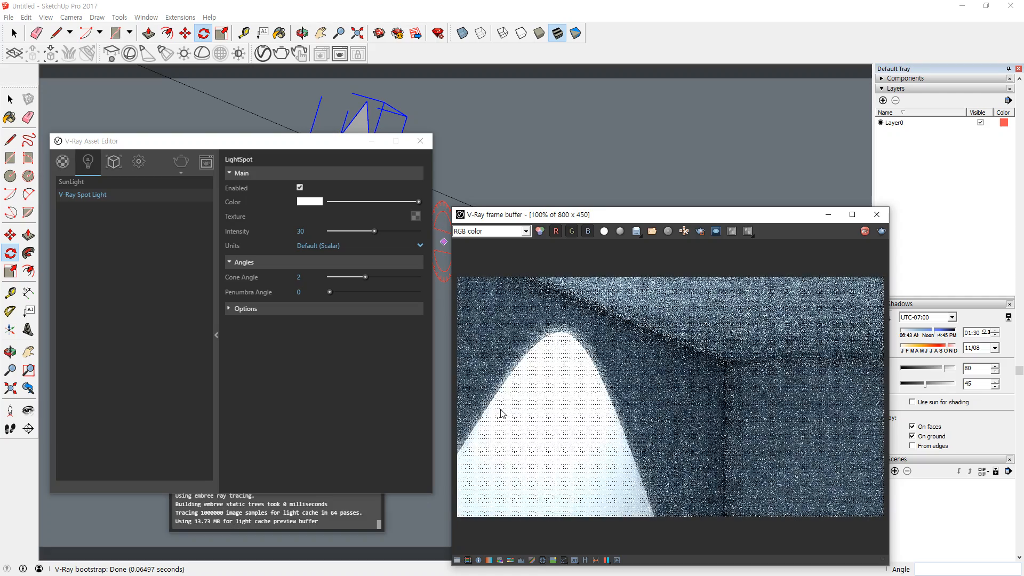
drag(677, 219, 733, 109)
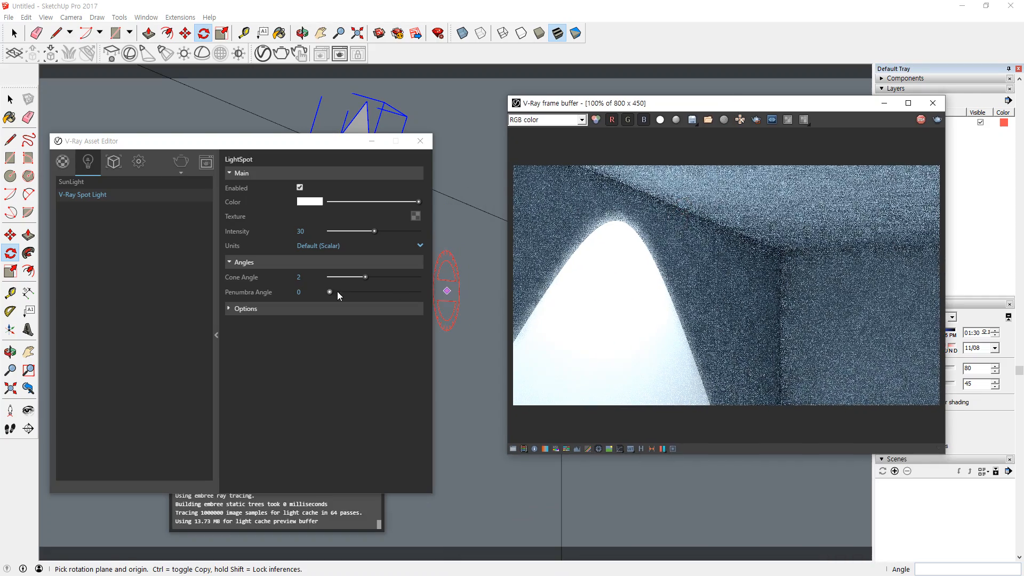
- Set the spot light's cone angle to 0.5, stop the running render and render again
double_click(300, 276)
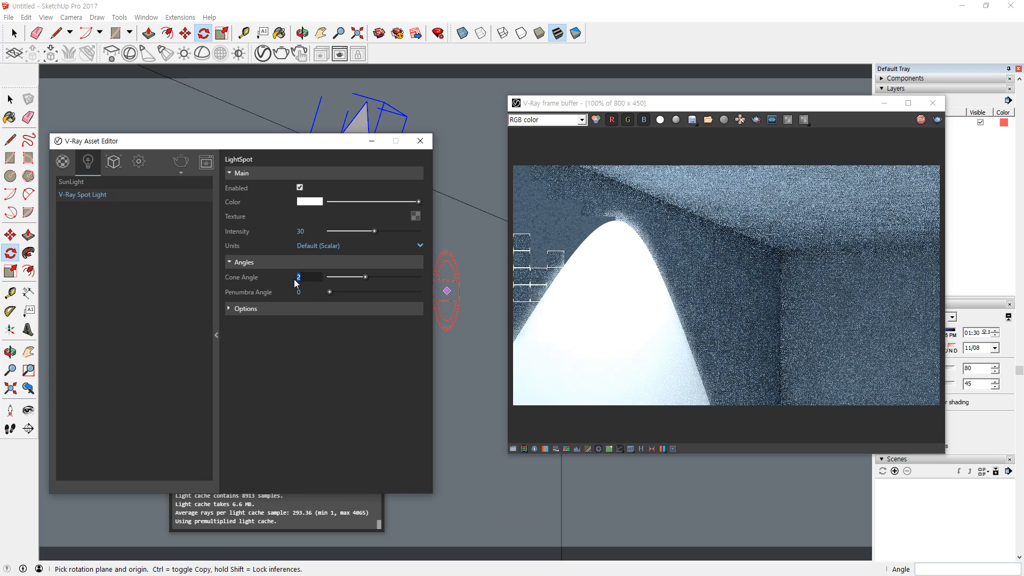
text(0.5)
key(Return)
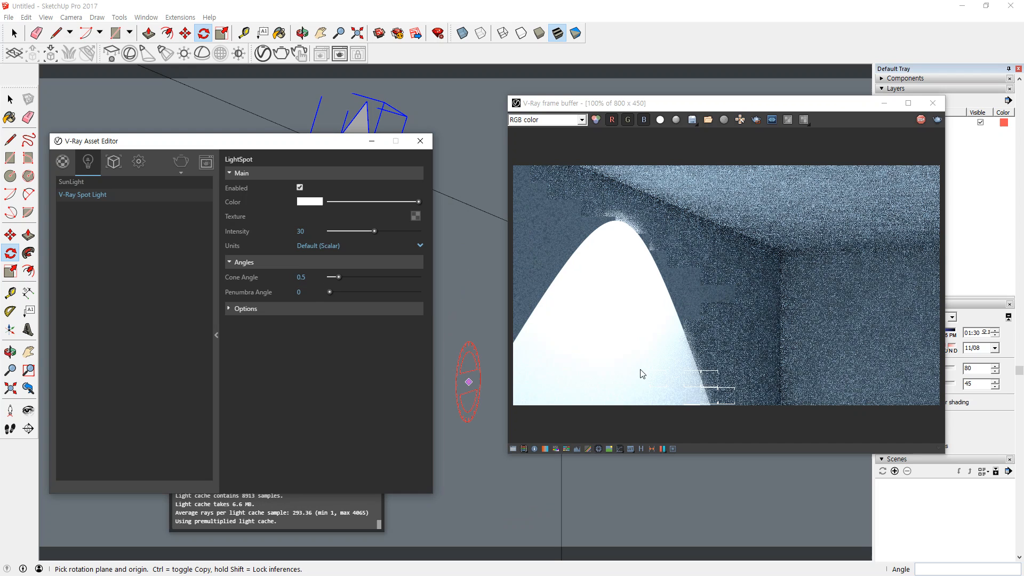
click(920, 121)
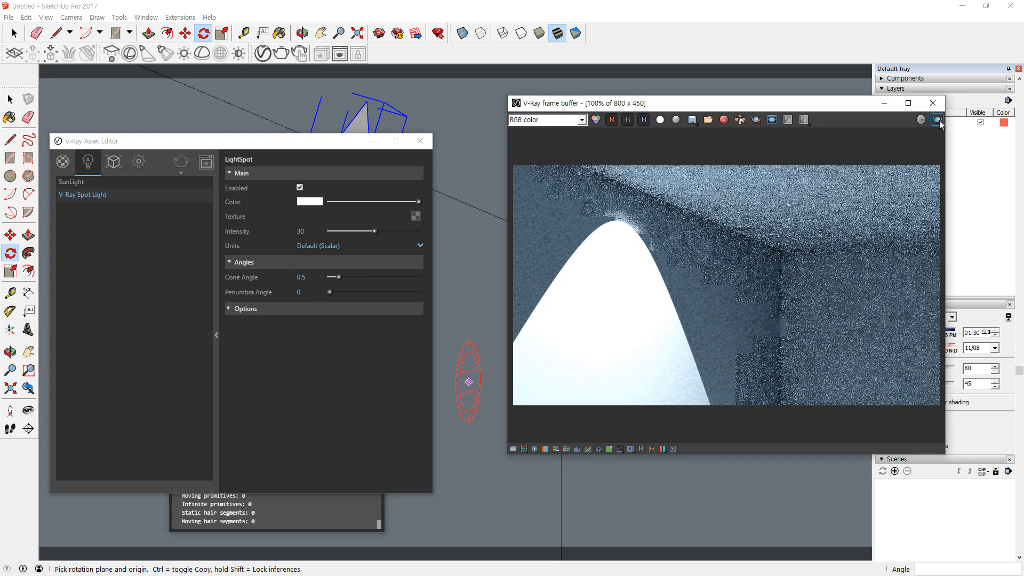
click(936, 120)
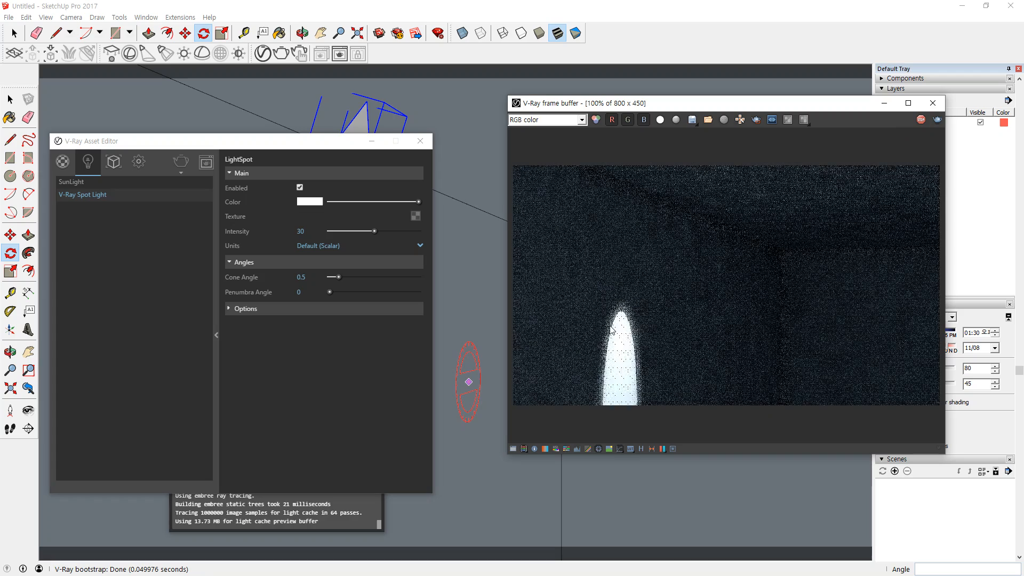
- Set the spot light's cone angle to 1 and render the view
double_click(298, 277)
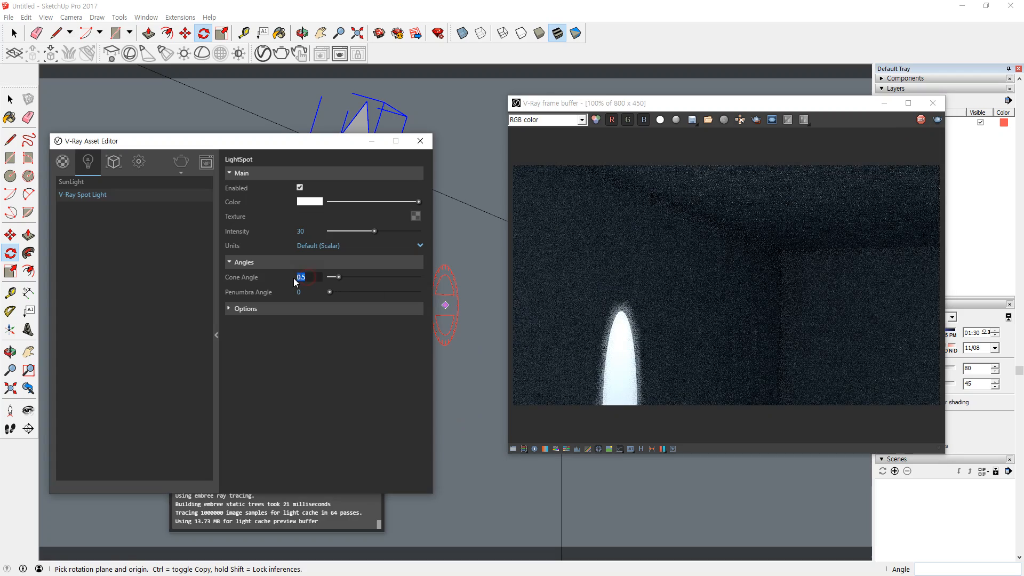
text(1)
key(Return)
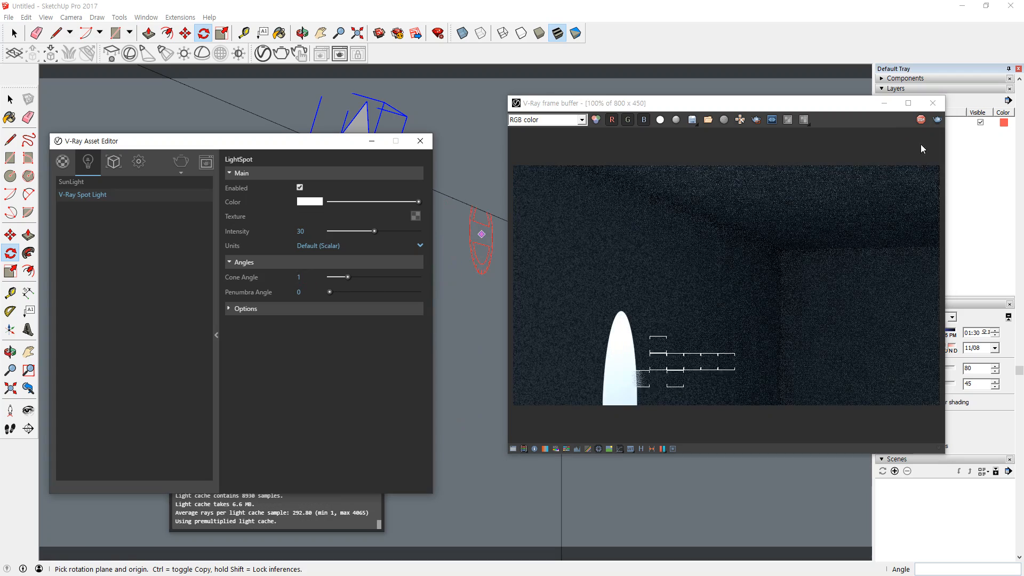
click(937, 119)
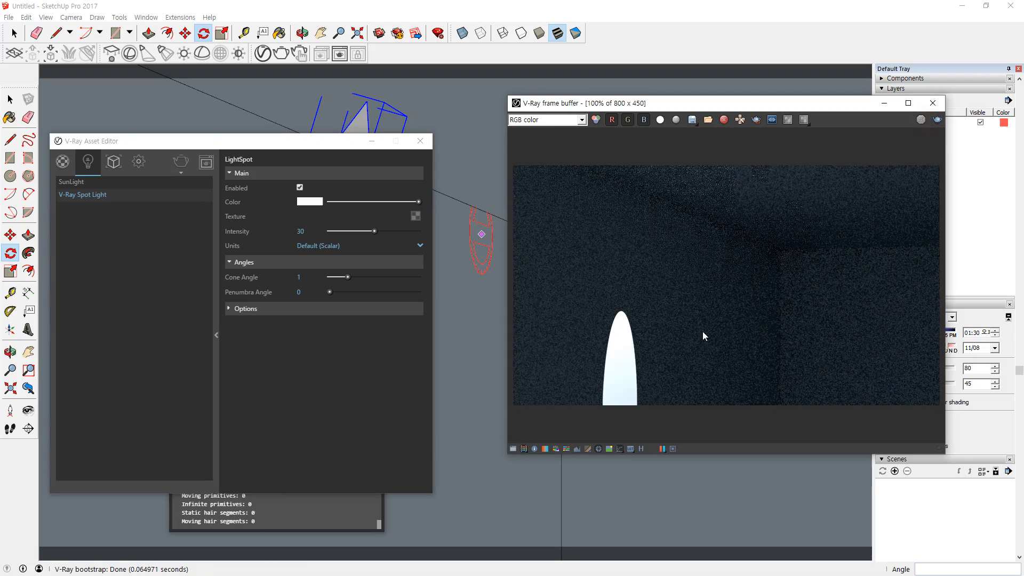
- Set the spot light's cone angle to 3 and render the view for comparison
double_click(306, 277)
text(3)
key(Return)
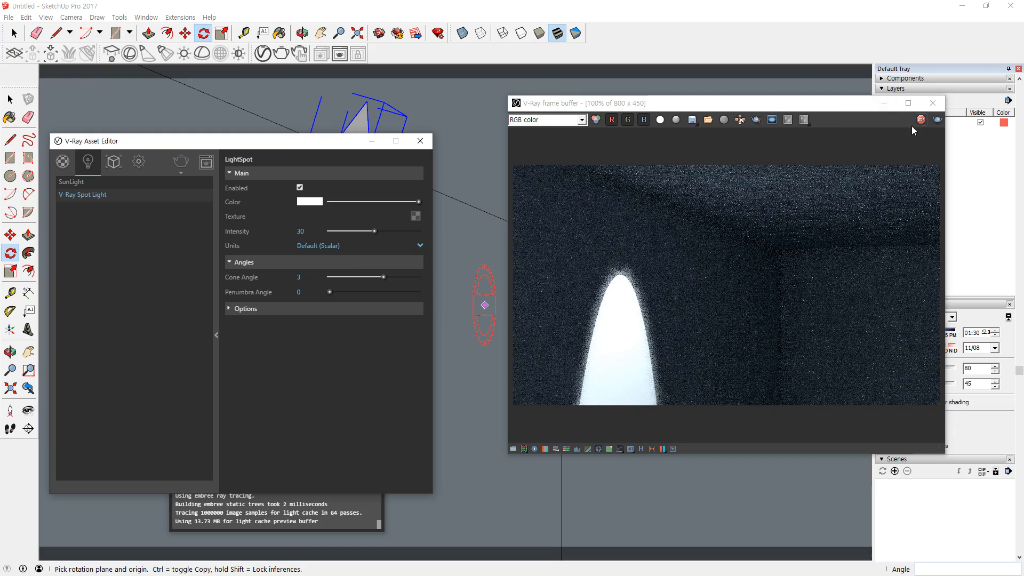
click(936, 120)
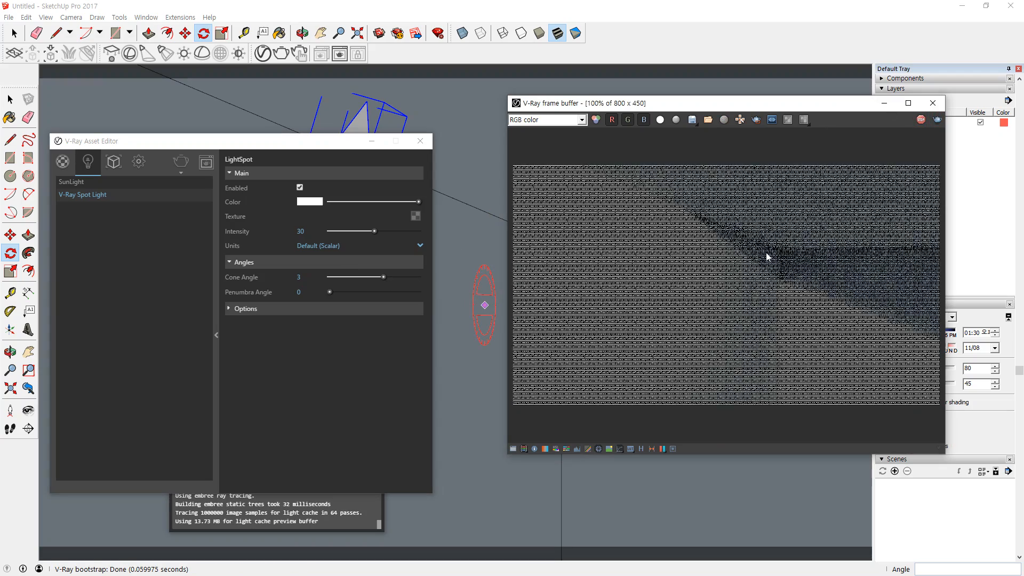
- Set the spot light's cone angle back to 2 and render the view
double_click(306, 277)
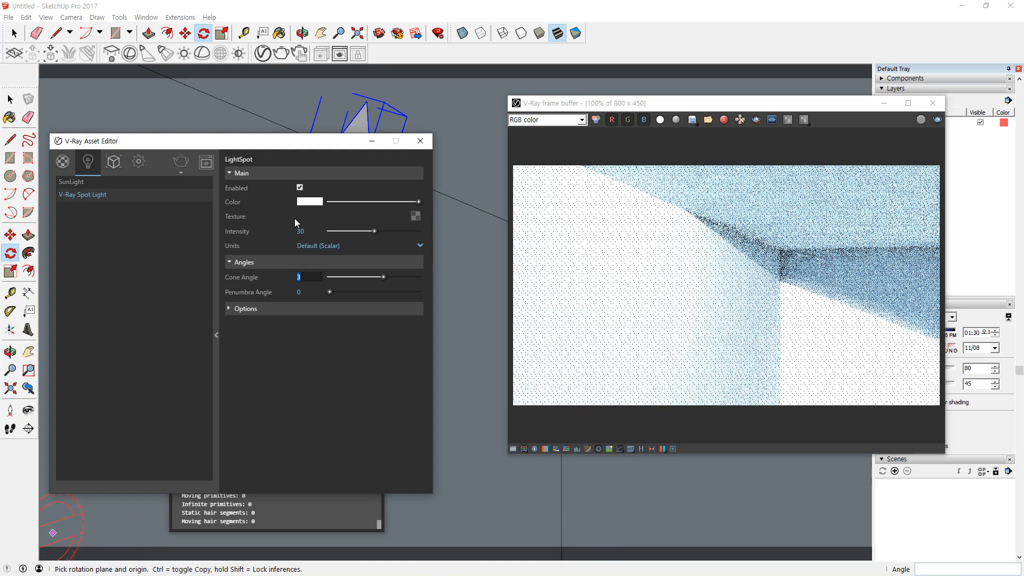
text(2)
key(Return)
click(938, 120)
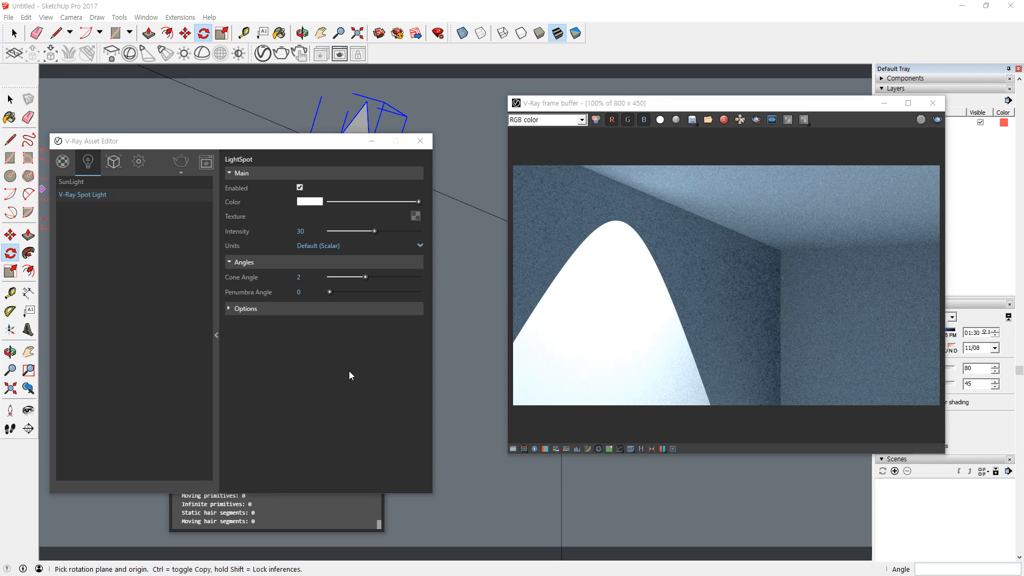
drag(224, 301, 326, 302)
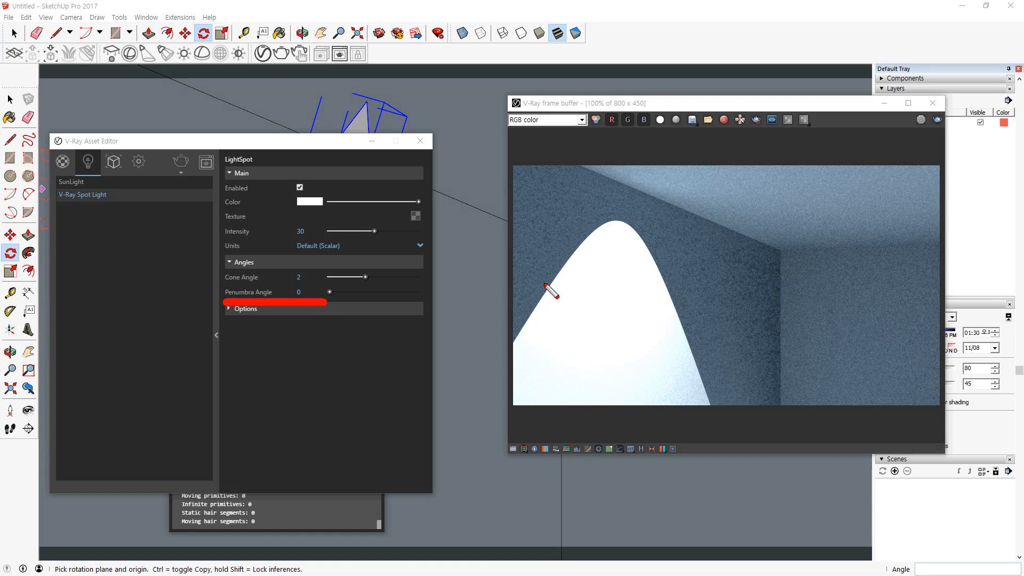
mouse_move(564, 299)
mouse_down()
mouse_move(545, 276)
mouse_move(567, 304)
mouse_move(549, 288)
mouse_up()
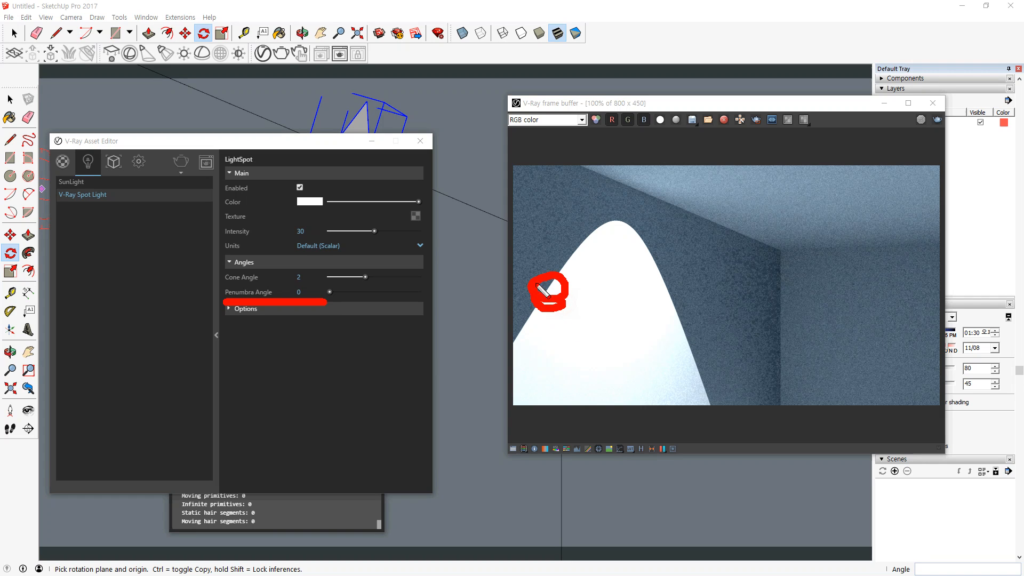
mouse_move(703, 369)
mouse_down()
mouse_move(712, 361)
mouse_move(679, 369)
mouse_move(739, 346)
mouse_move(728, 364)
mouse_up()
key(ctrl+shift+7)
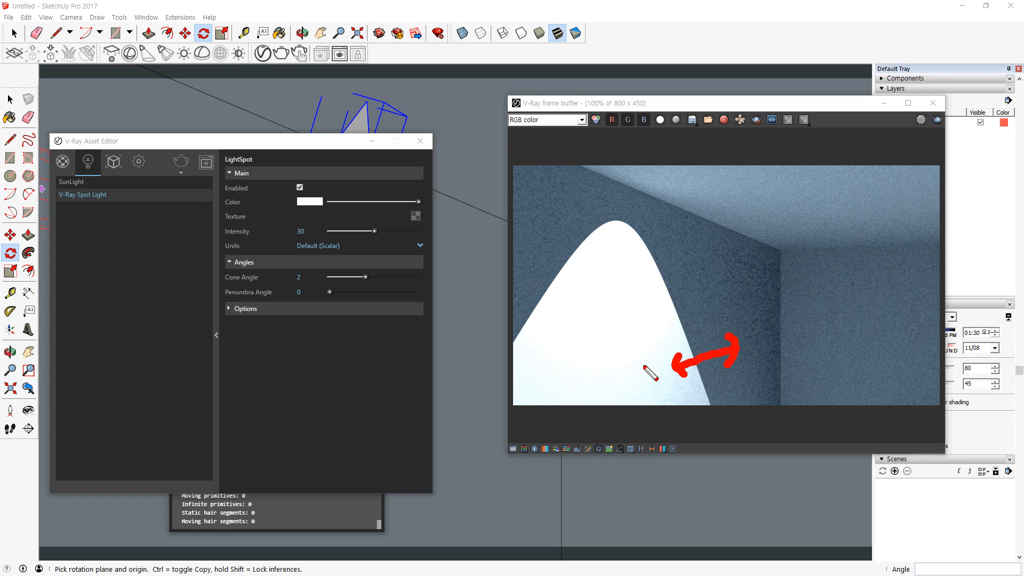
key(ctrl+shift+7)
mouse_move(288, 306)
mouse_down()
mouse_move(305, 302)
mouse_move(311, 314)
mouse_up()
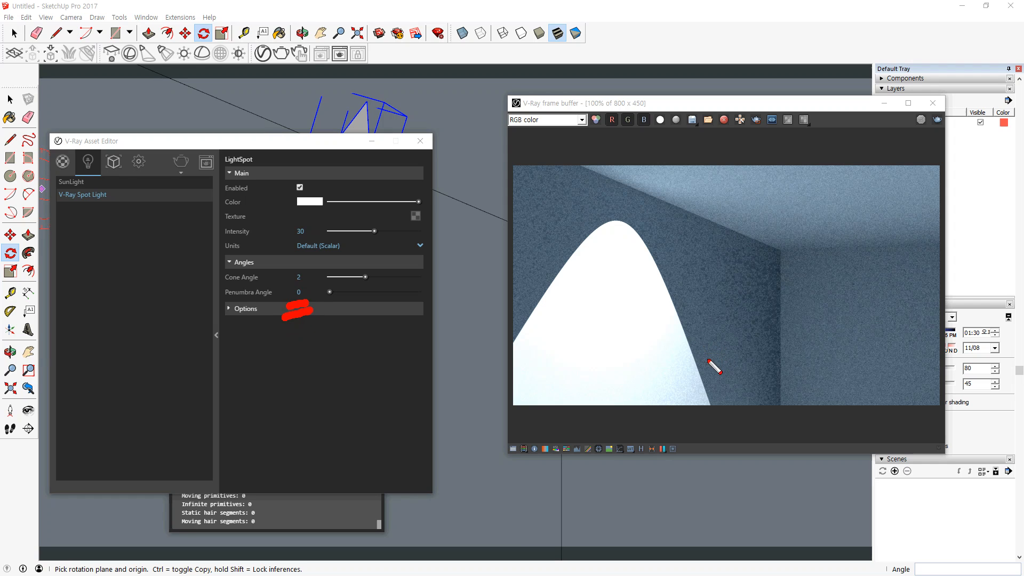
mouse_move(712, 362)
mouse_down()
mouse_move(680, 328)
mouse_move(709, 355)
mouse_up()
key(ctrl+shift+7)
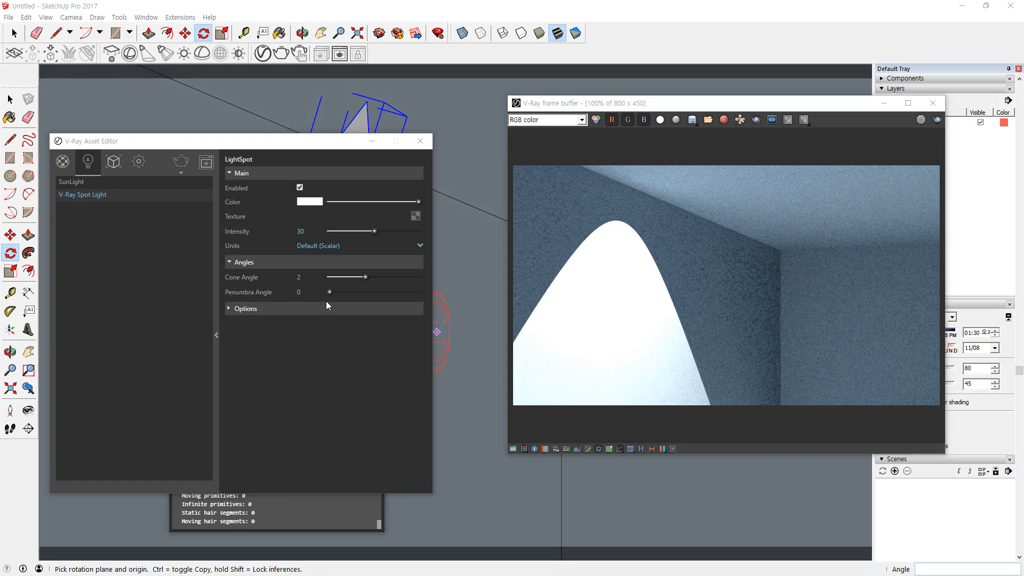
- Render the spot light with a penumbra angle of 0.45, and again with the penumbra angle set to 0.2
drag(330, 291, 399, 292)
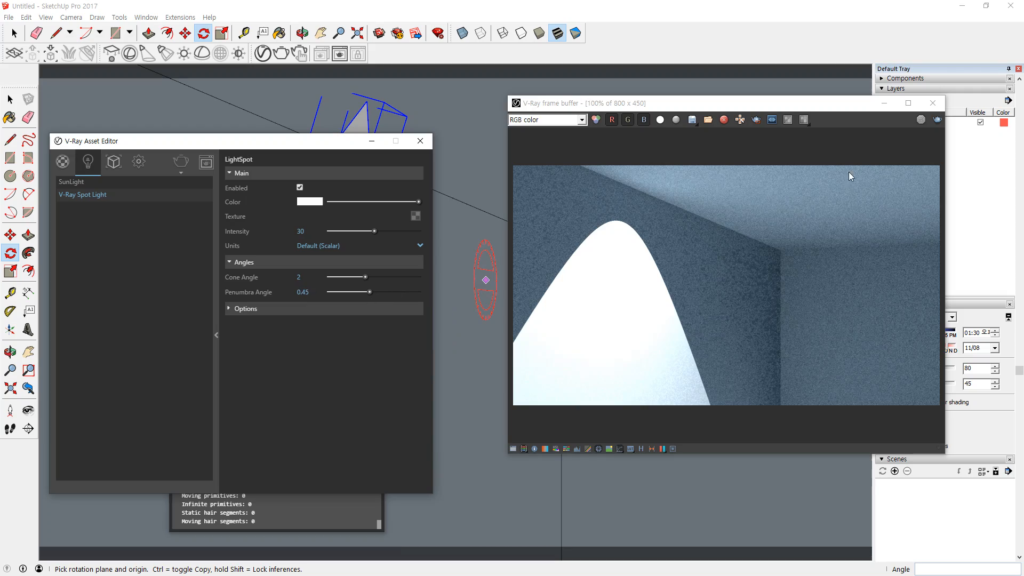
click(936, 120)
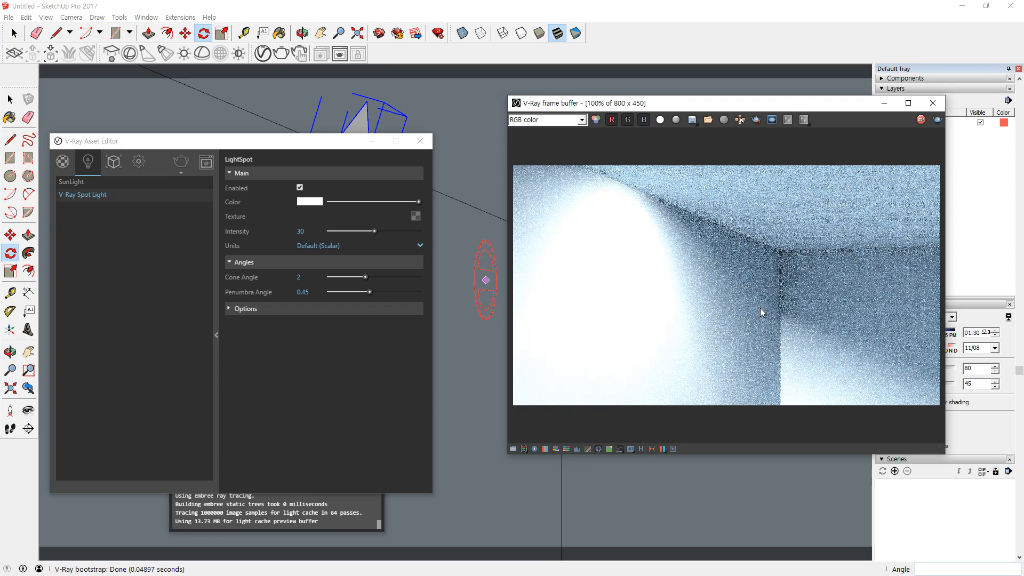
click(302, 292)
text(0.2)
key(Return)
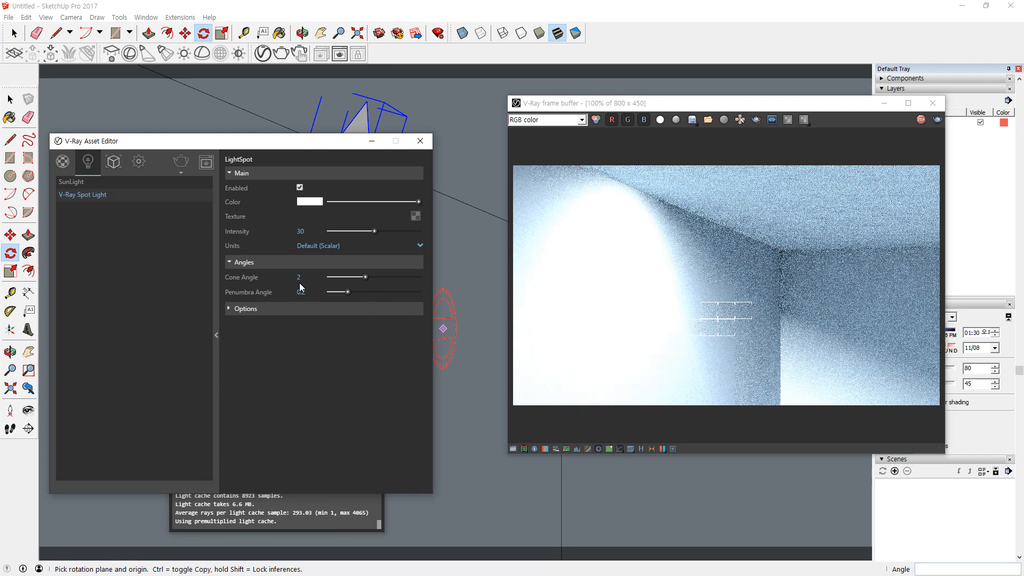
click(919, 120)
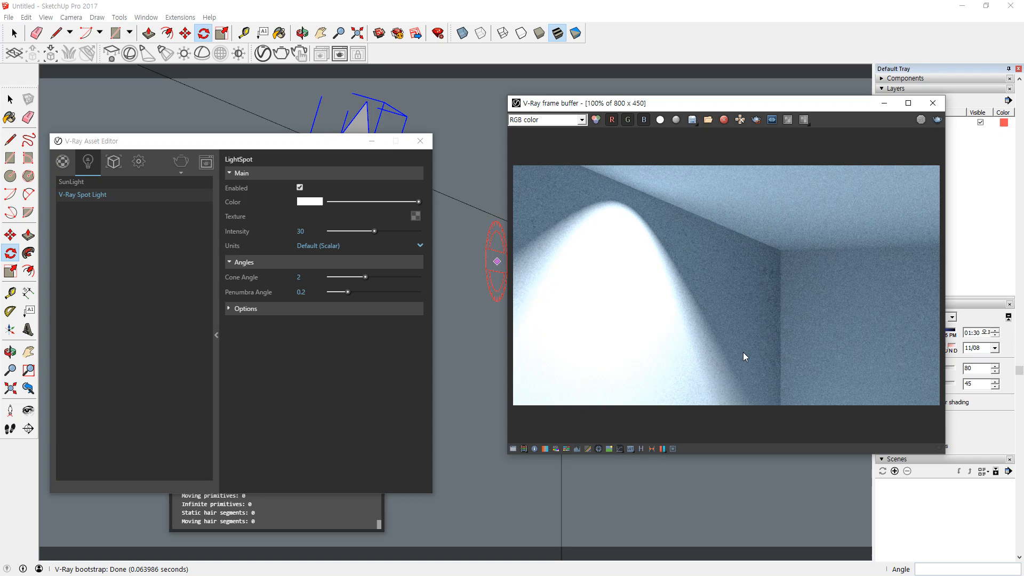
mouse_move(738, 395)
mouse_down()
mouse_move(733, 388)
mouse_move(747, 398)
mouse_move(682, 405)
mouse_move(766, 399)
mouse_up()
key(Escape)
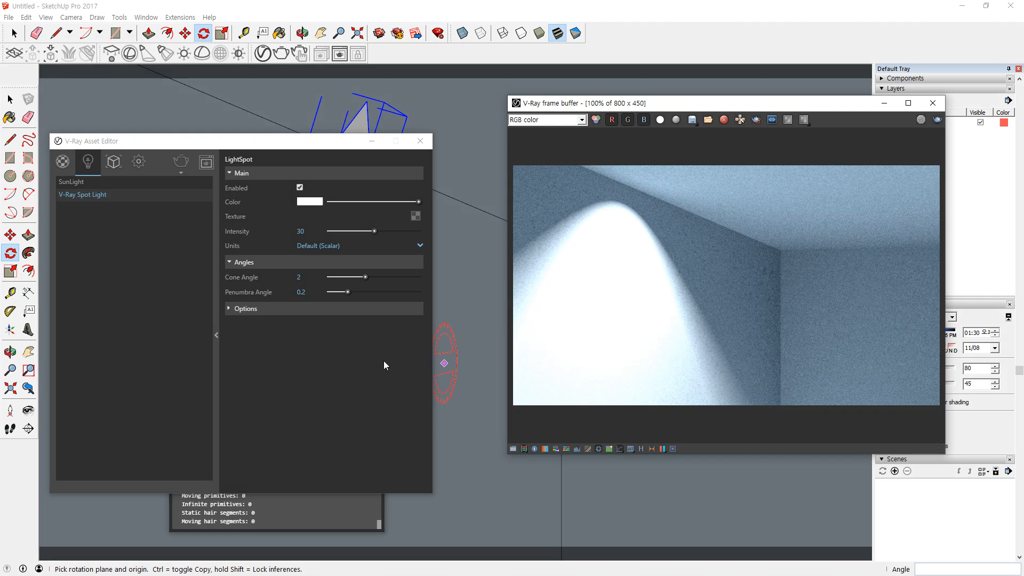
- Expand the spot light's options, set the decay to Inverse and render the view
click(233, 310)
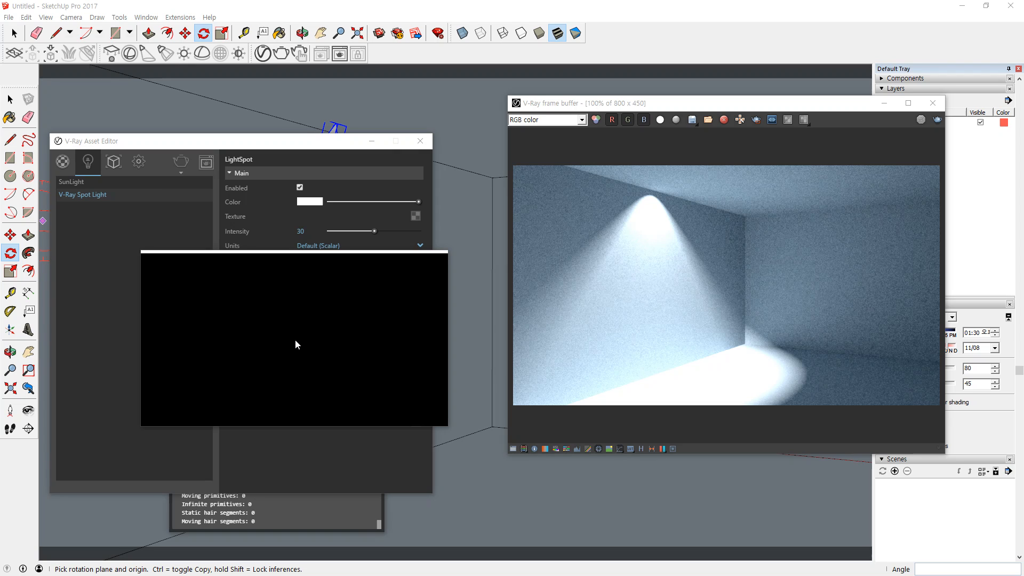
drag(295, 340, 324, 349)
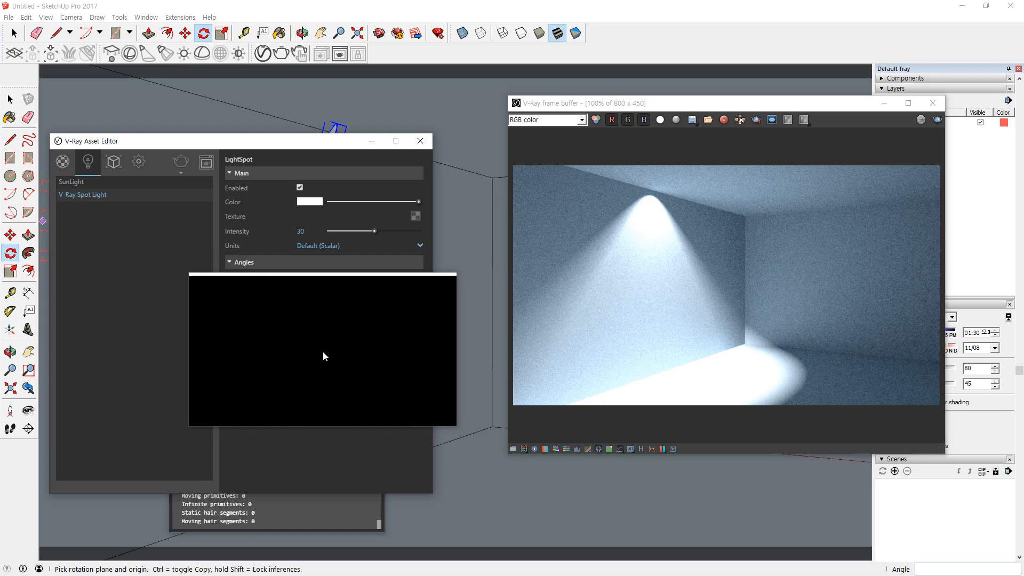
click(936, 119)
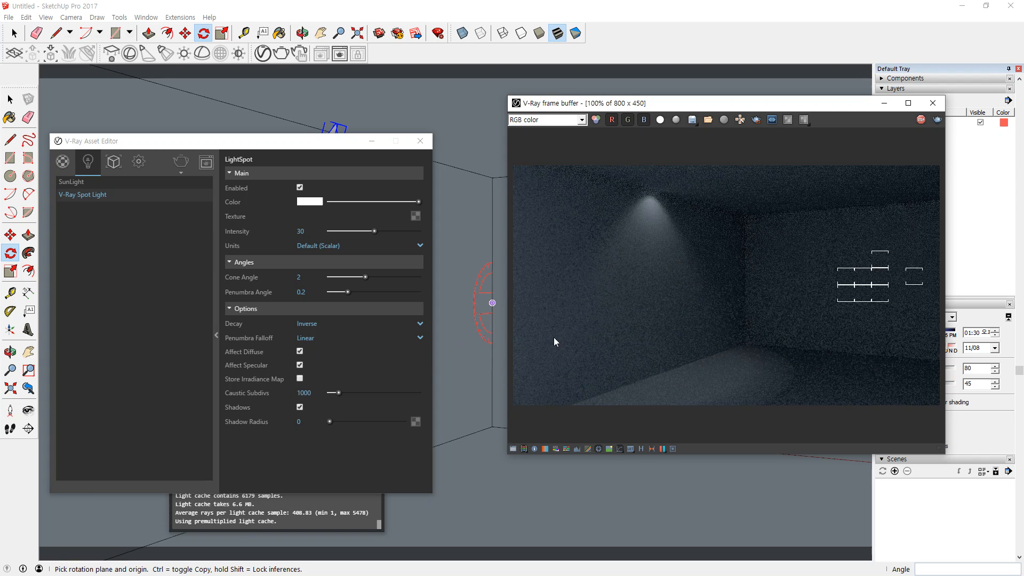
- Set the spot light's decay to Inverse Square and render the view for comparison
click(392, 322)
click(375, 369)
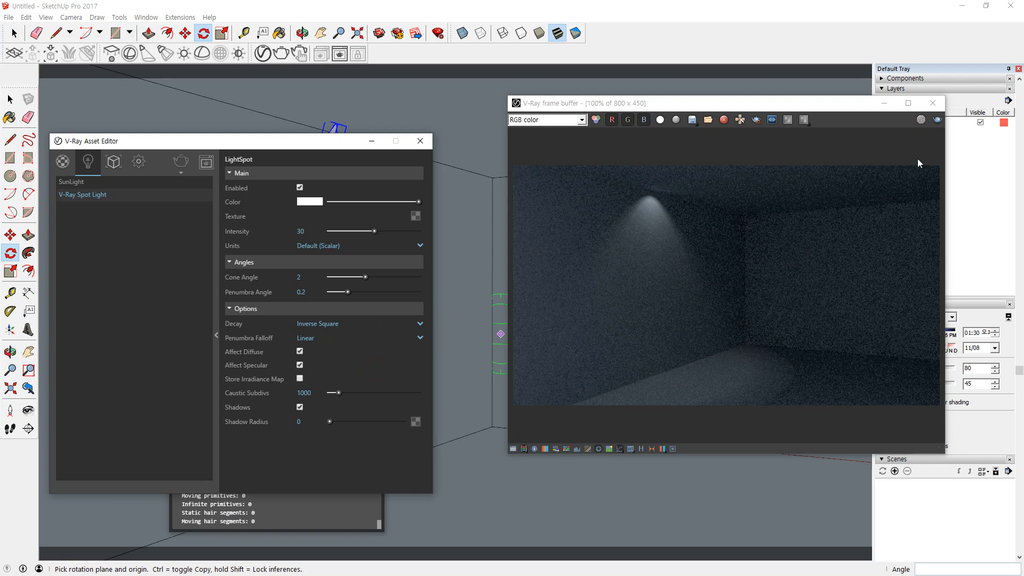
click(921, 120)
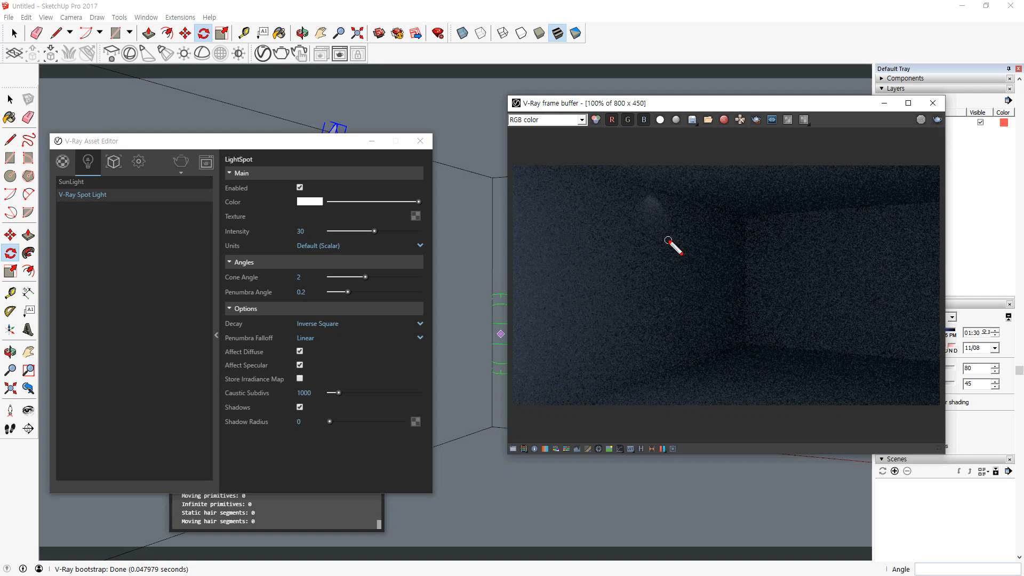
mouse_move(668, 240)
mouse_down()
mouse_move(620, 224)
mouse_move(696, 208)
mouse_move(693, 254)
mouse_move(680, 261)
mouse_up()
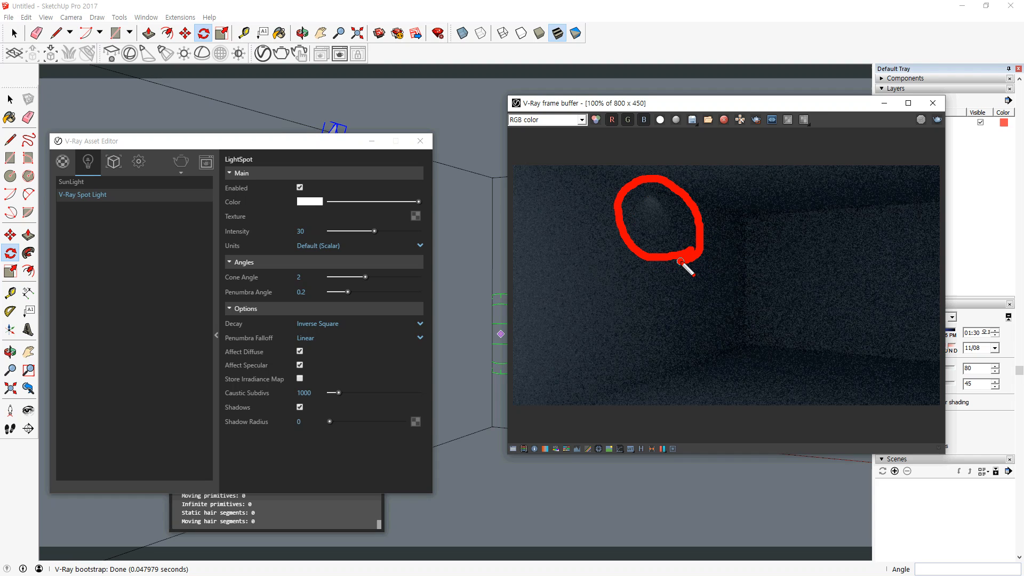
key(Escape)
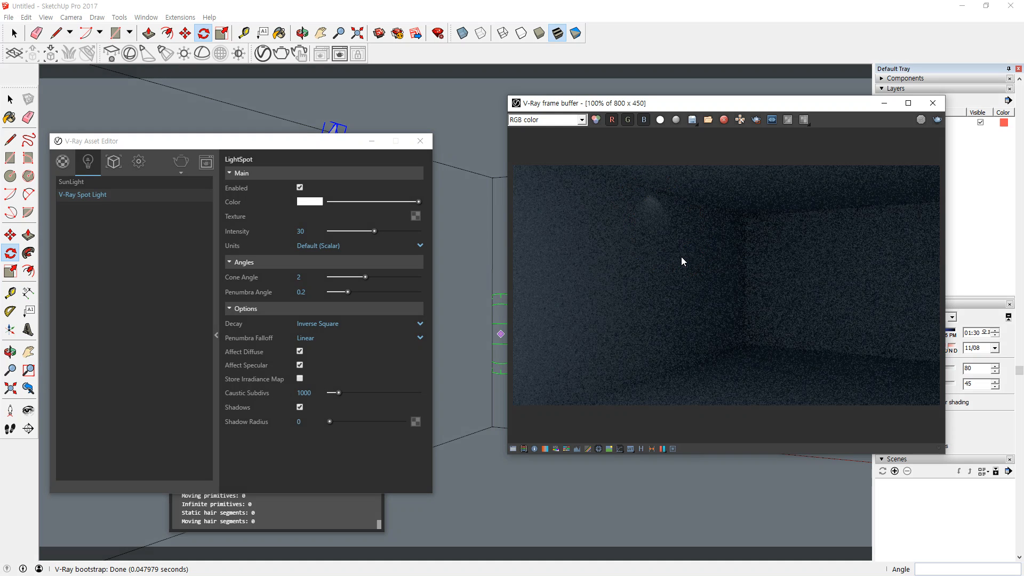
- Set the spot light's decay to Linear and render the view
click(375, 323)
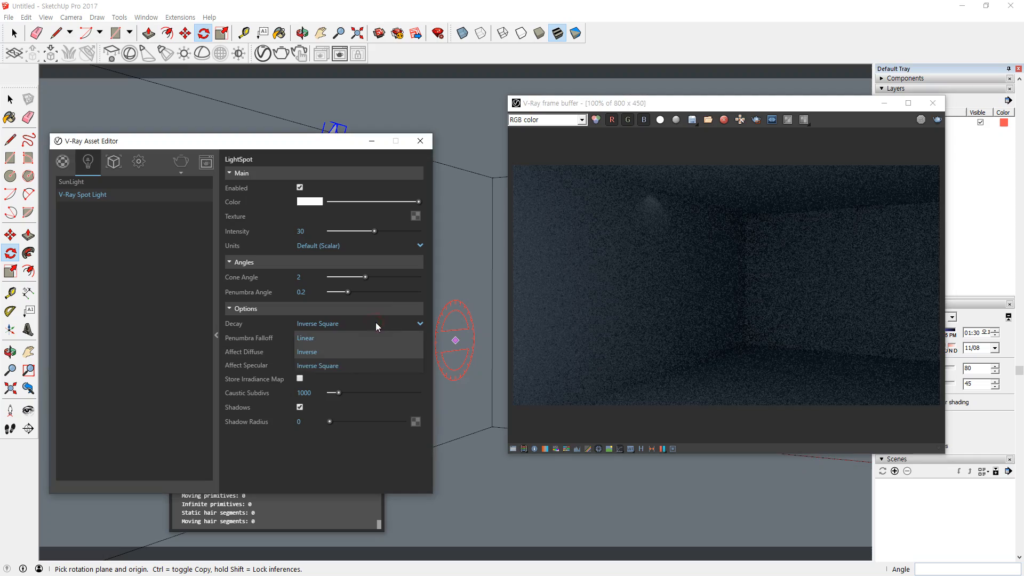
click(359, 341)
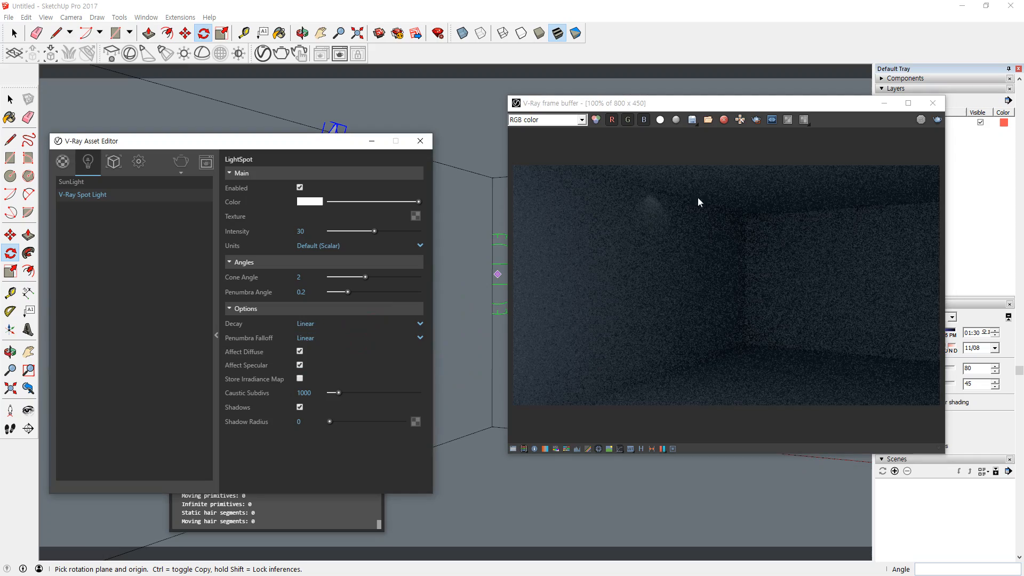
click(921, 119)
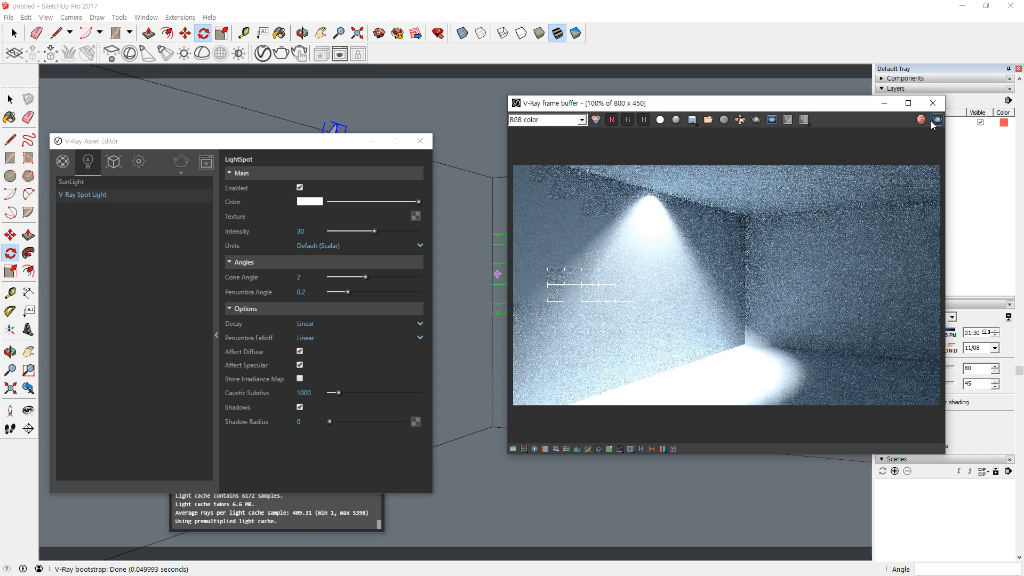
- Render the spot light with Inverse decay, and again with the decay set back to Linear
click(345, 324)
click(326, 358)
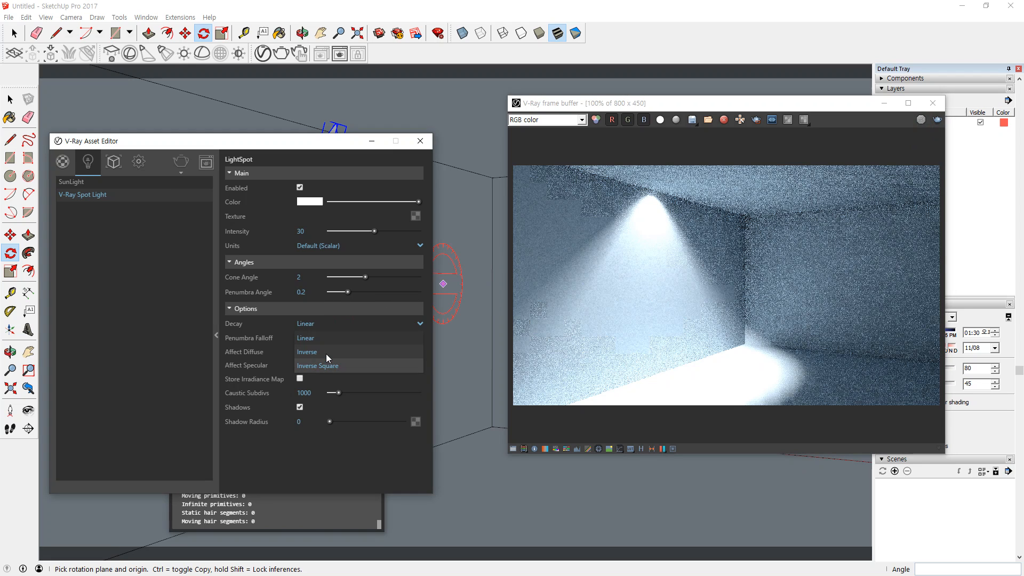
click(937, 120)
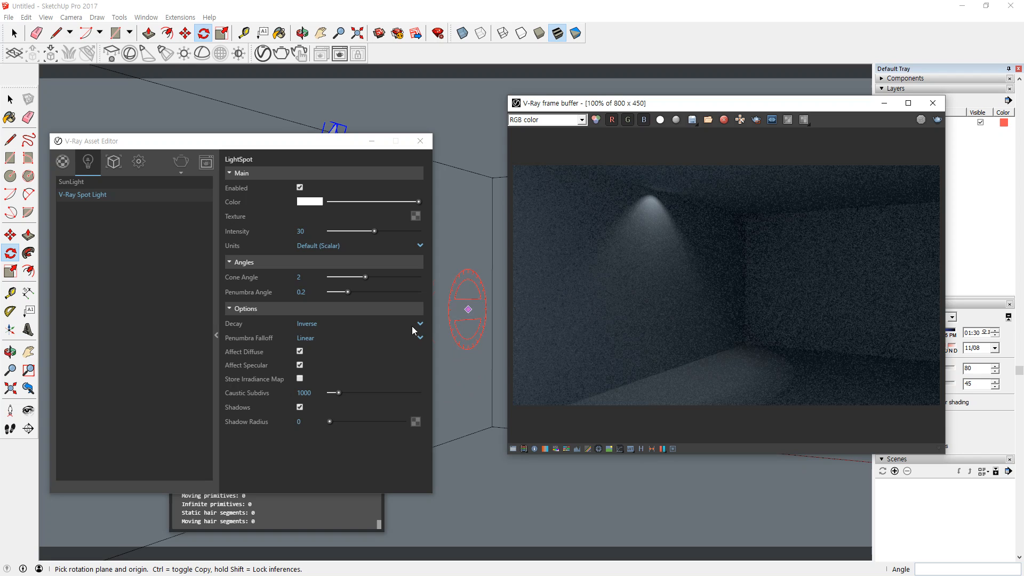
click(354, 325)
click(299, 314)
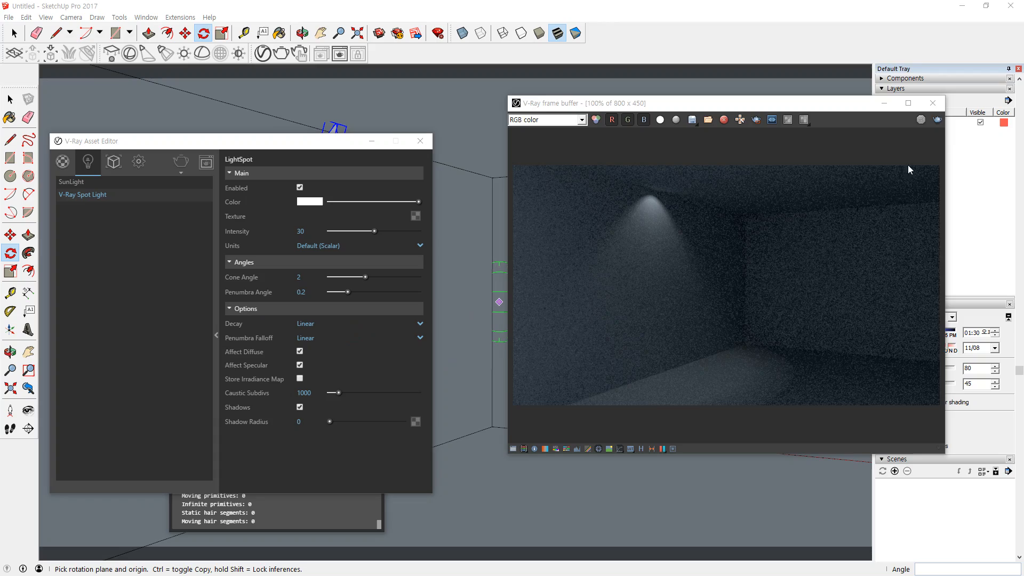
click(937, 121)
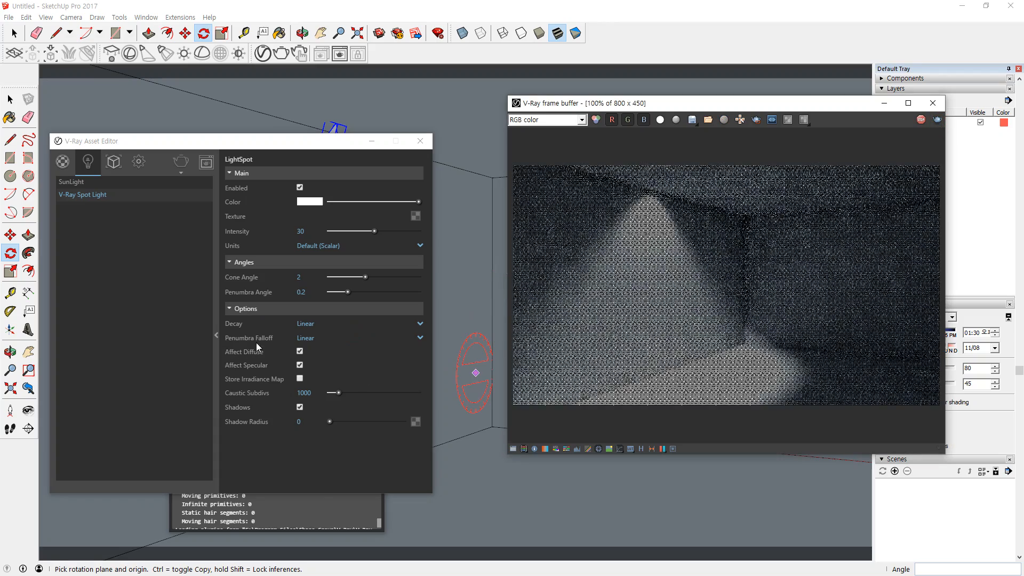
- Inspect the light's soft edge on the floor, set the penumbra falloff to Smooth Cubic and render the view for comparison
scroll(719, 391, up, 1)
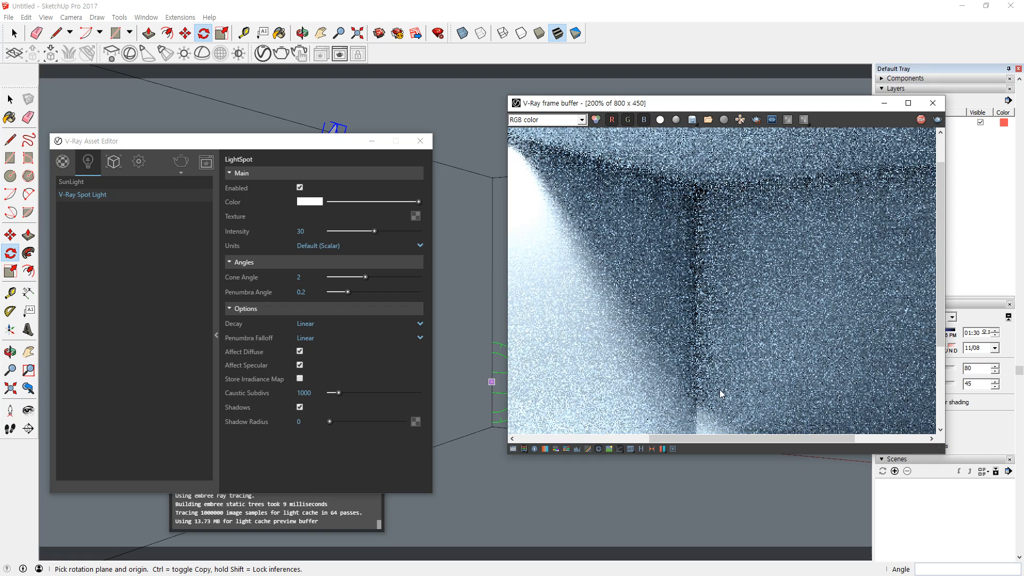
middle_drag(718, 392, 716, 212)
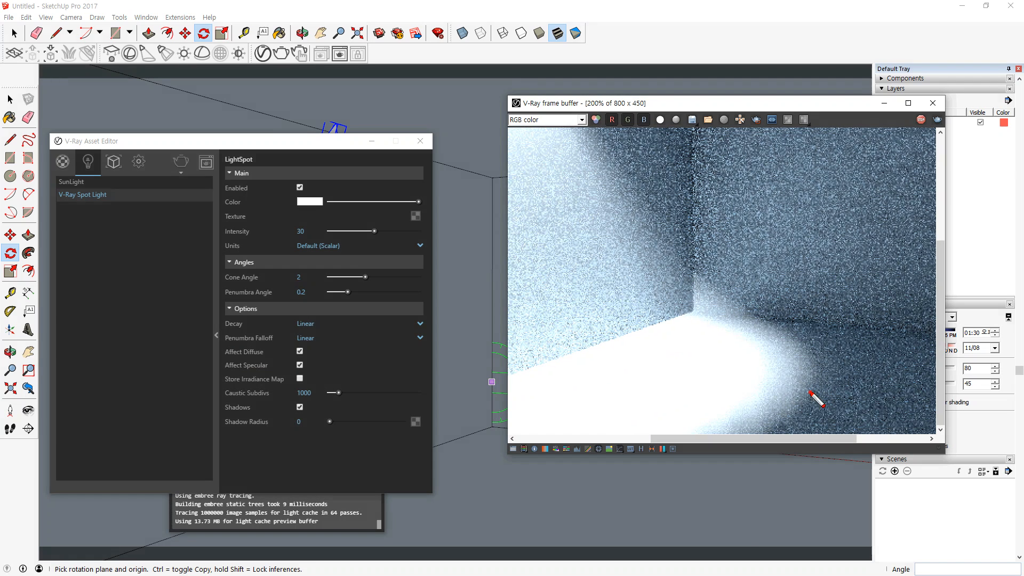
mouse_move(810, 391)
mouse_down()
mouse_move(777, 368)
mouse_move(832, 362)
mouse_move(819, 403)
mouse_move(764, 378)
mouse_move(813, 351)
mouse_move(819, 403)
mouse_move(790, 395)
mouse_up()
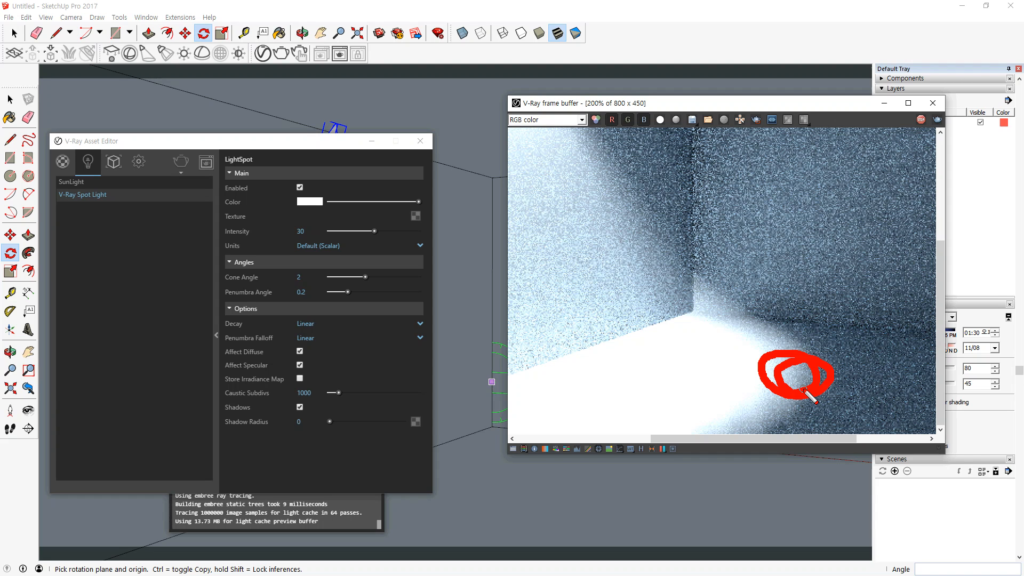
key(Escape)
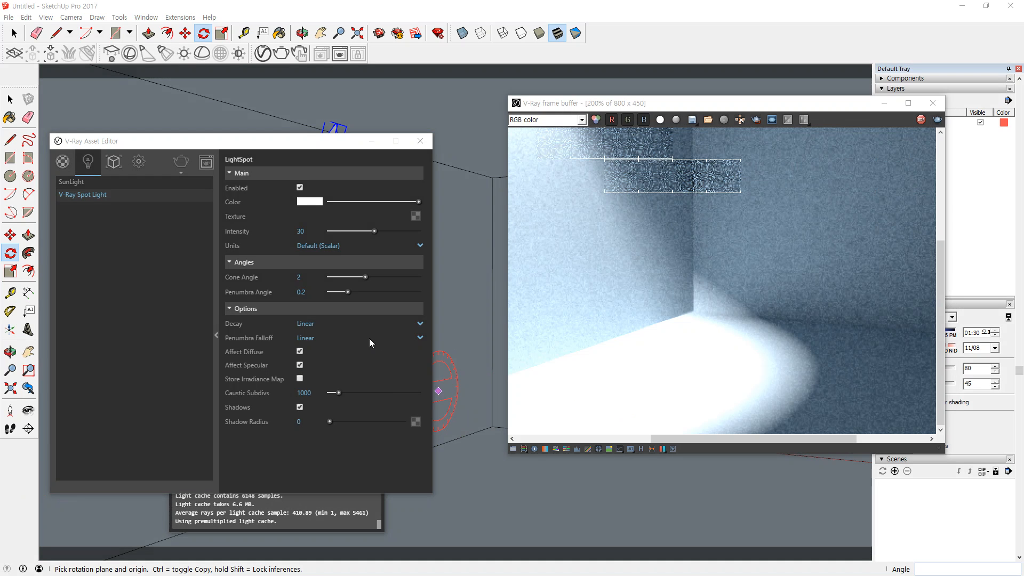
mouse_move(767, 340)
mouse_down()
mouse_move(761, 382)
mouse_move(845, 344)
mouse_move(837, 366)
mouse_up()
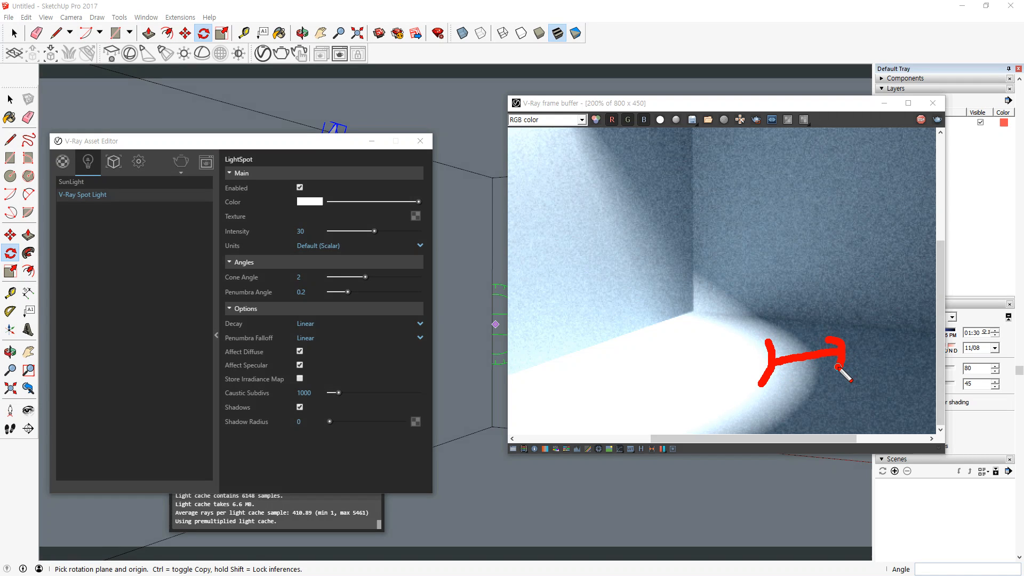
key(Escape)
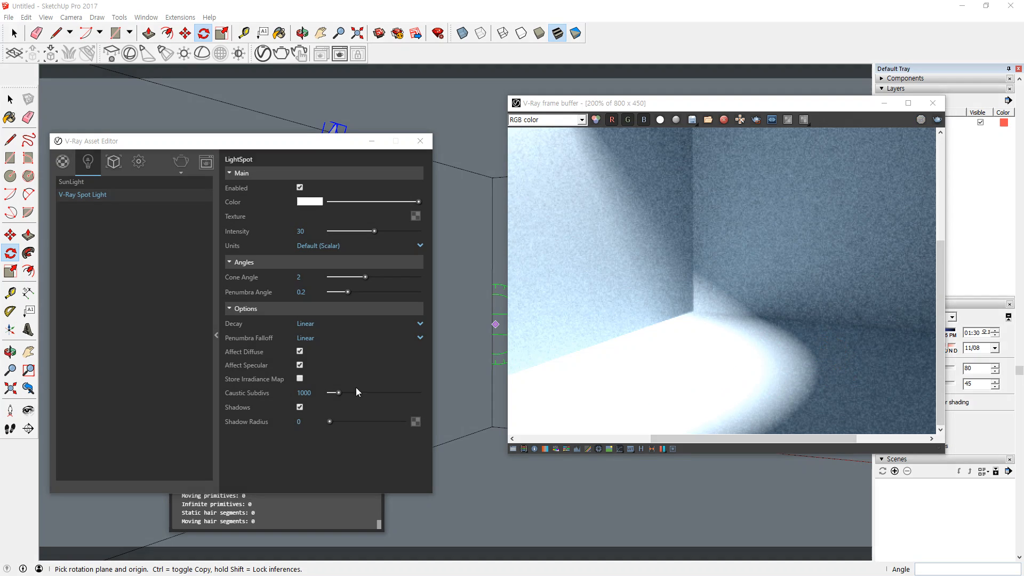
click(364, 340)
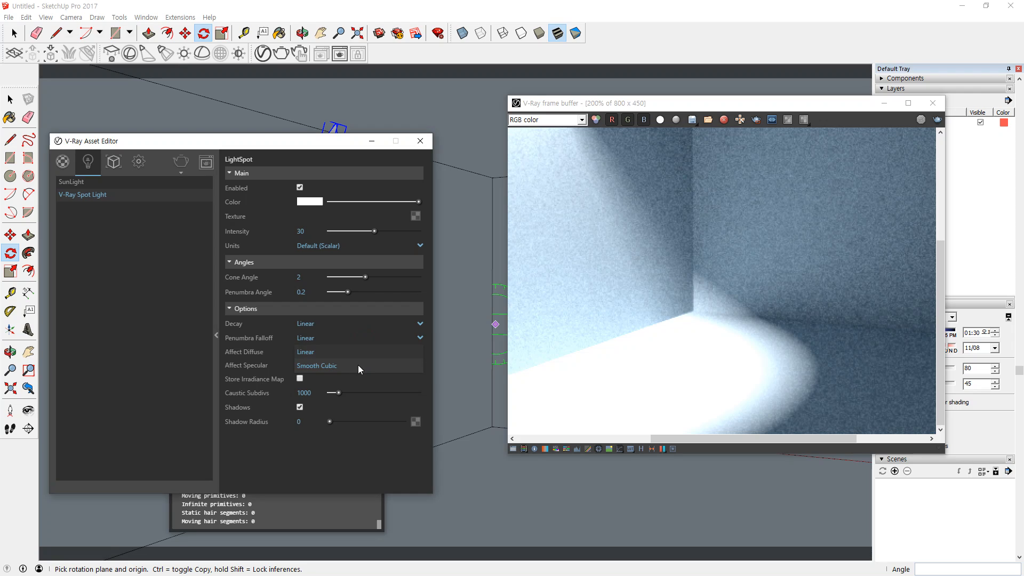
click(357, 364)
click(936, 120)
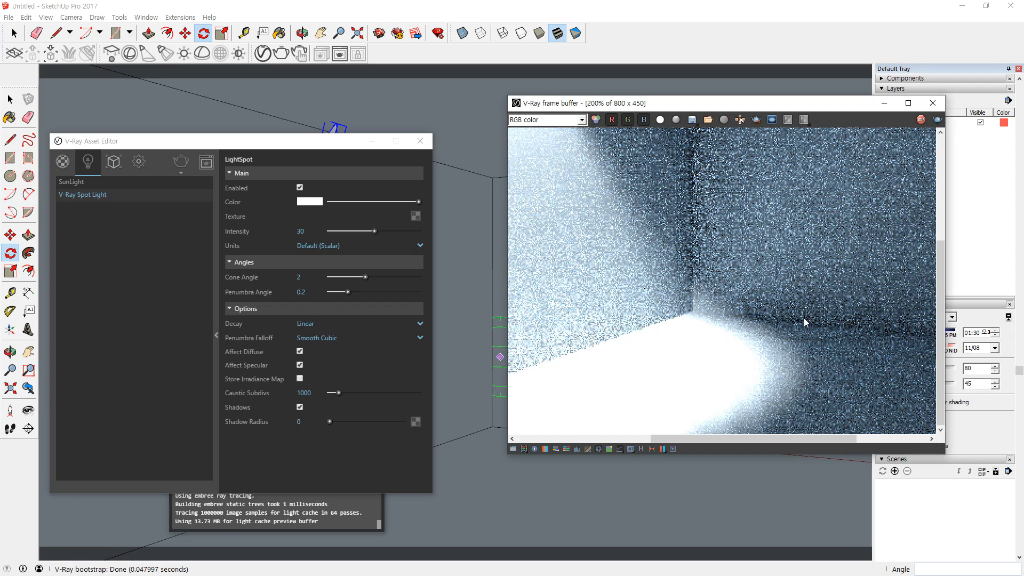
- Set the spot light's penumbra falloff back to Linear and render the view
click(359, 337)
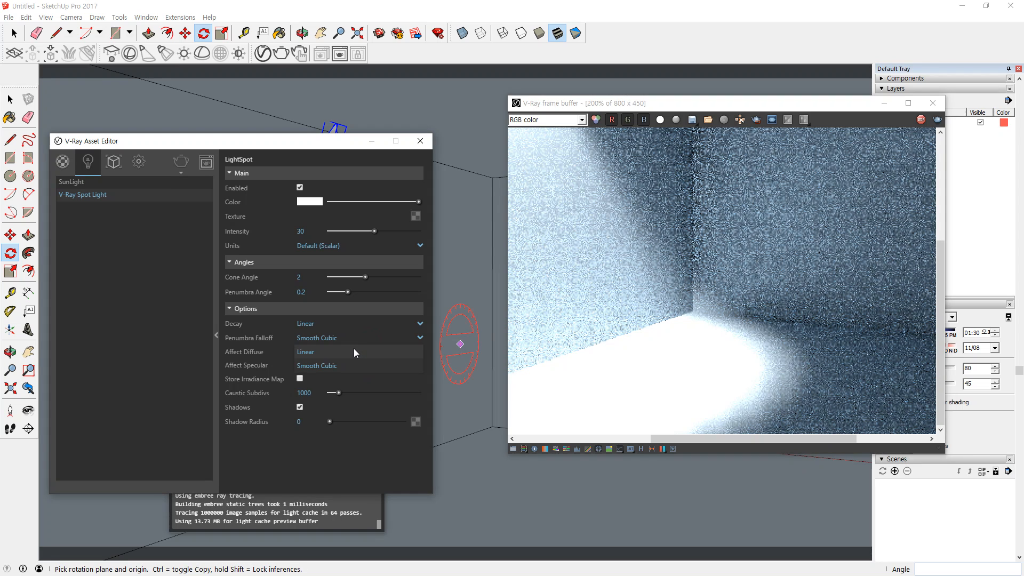
click(354, 350)
click(919, 122)
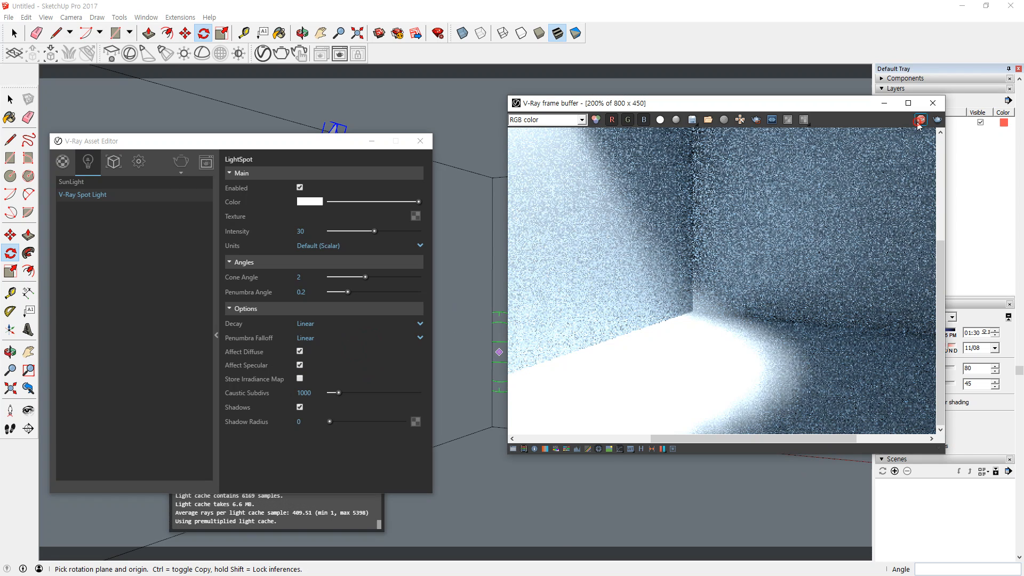
scroll(698, 320, down, 1)
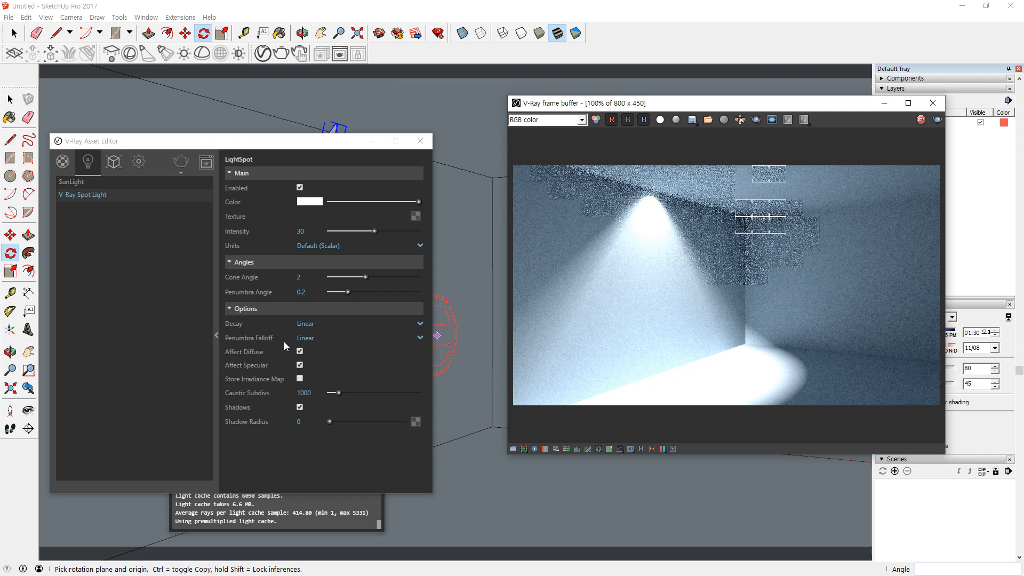
key(super+plus)
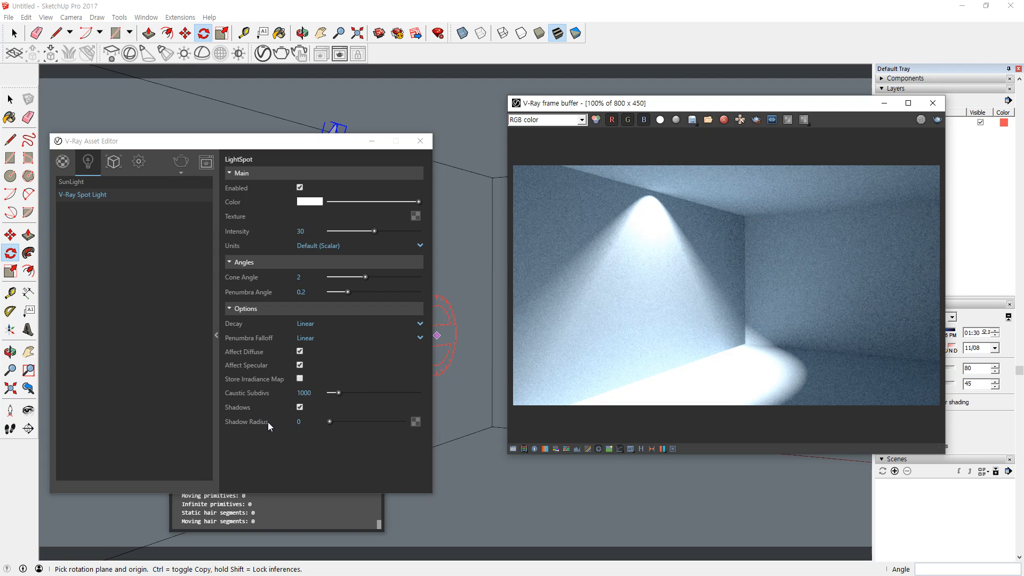
- Delete the V-Ray Spot Light from the scene and close the asset editor, frame buffer and progress windows
mouse_move(268, 421)
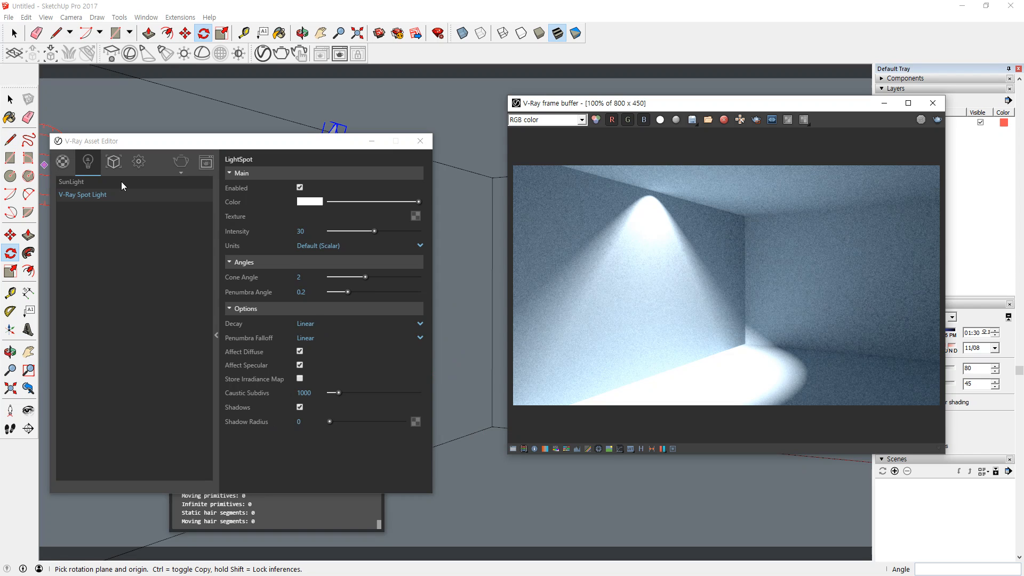
right_click(104, 194)
click(119, 225)
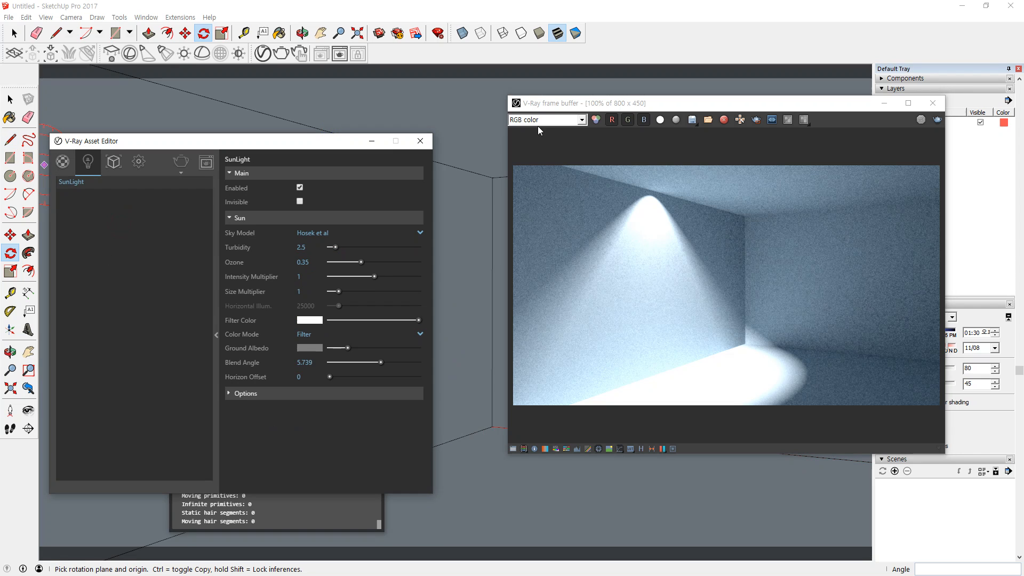
click(424, 145)
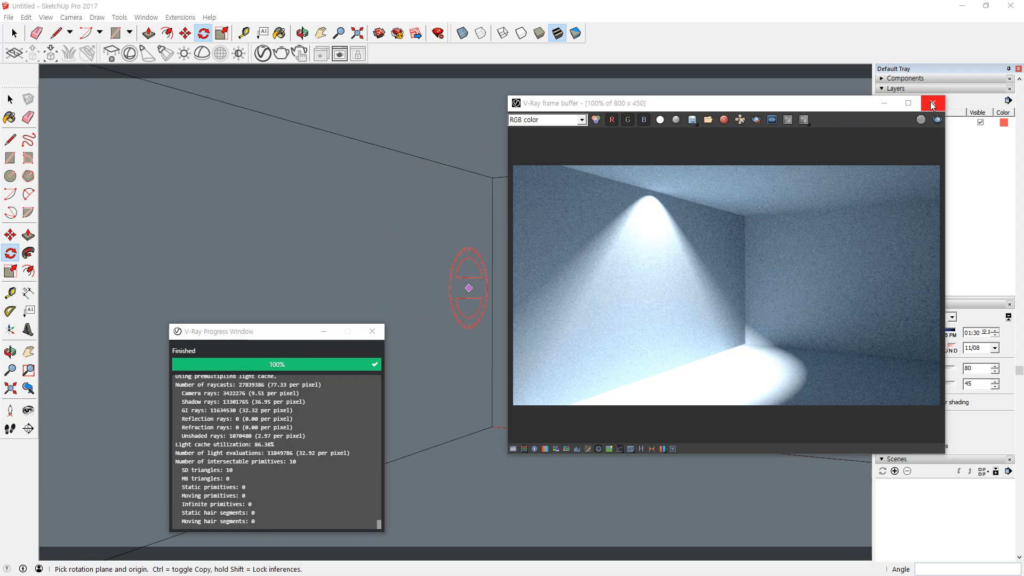
click(932, 103)
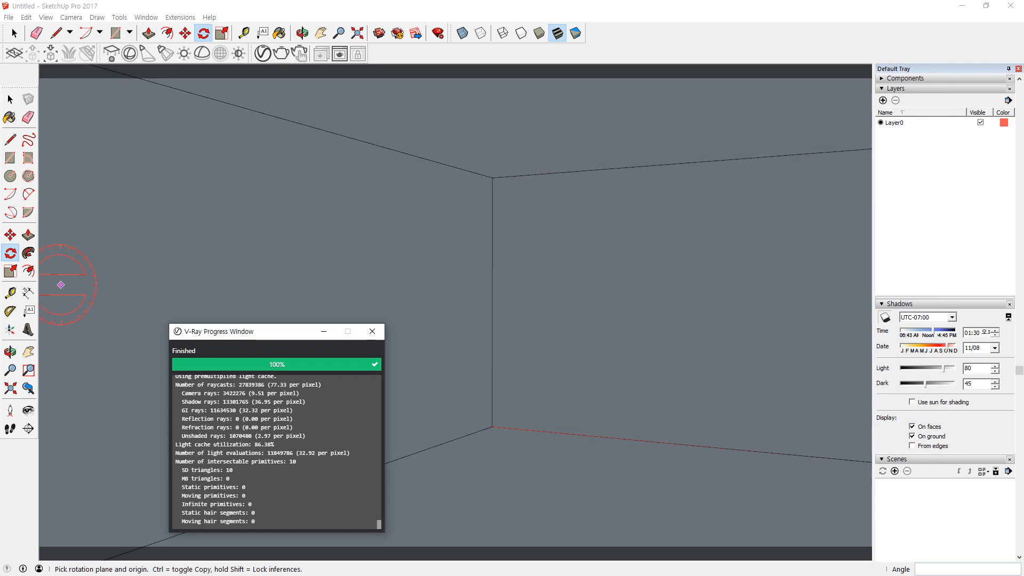
click(372, 331)
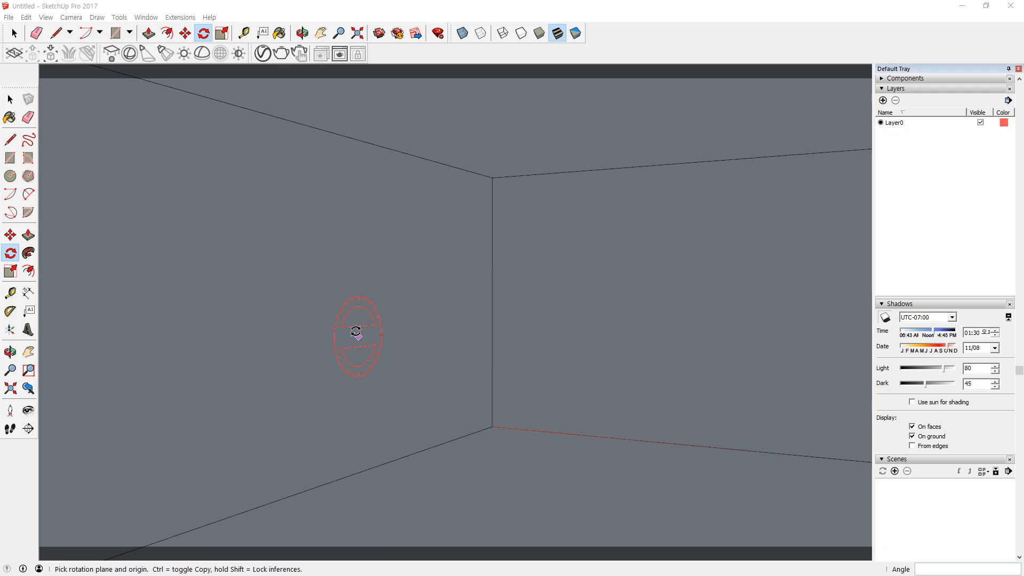
click(146, 53)
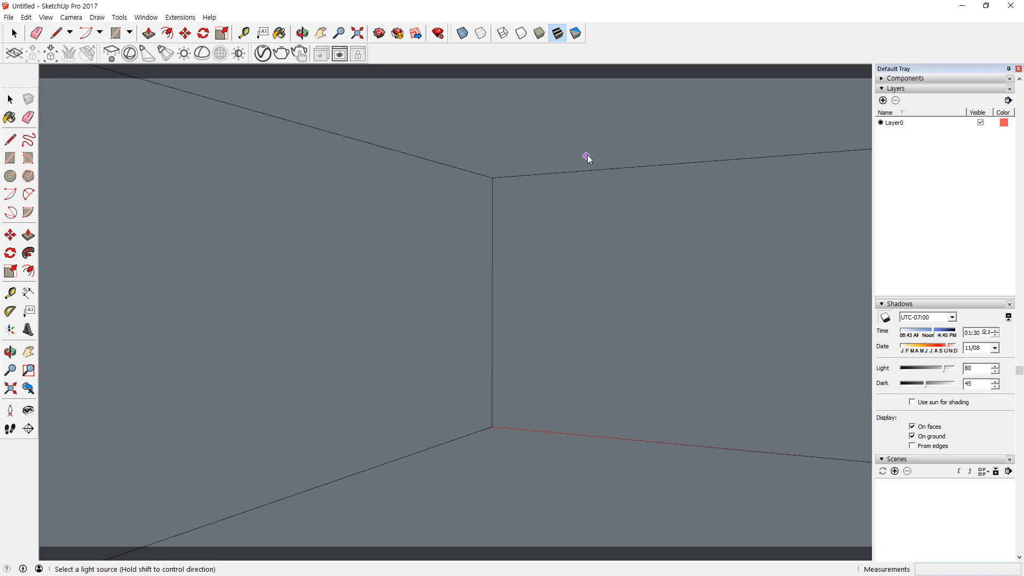
click(634, 148)
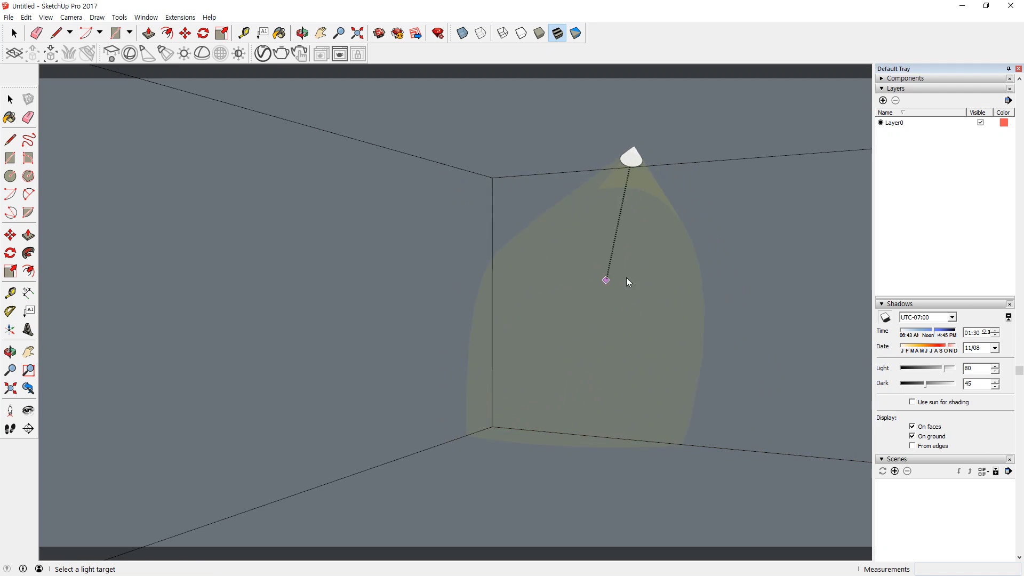
click(493, 235)
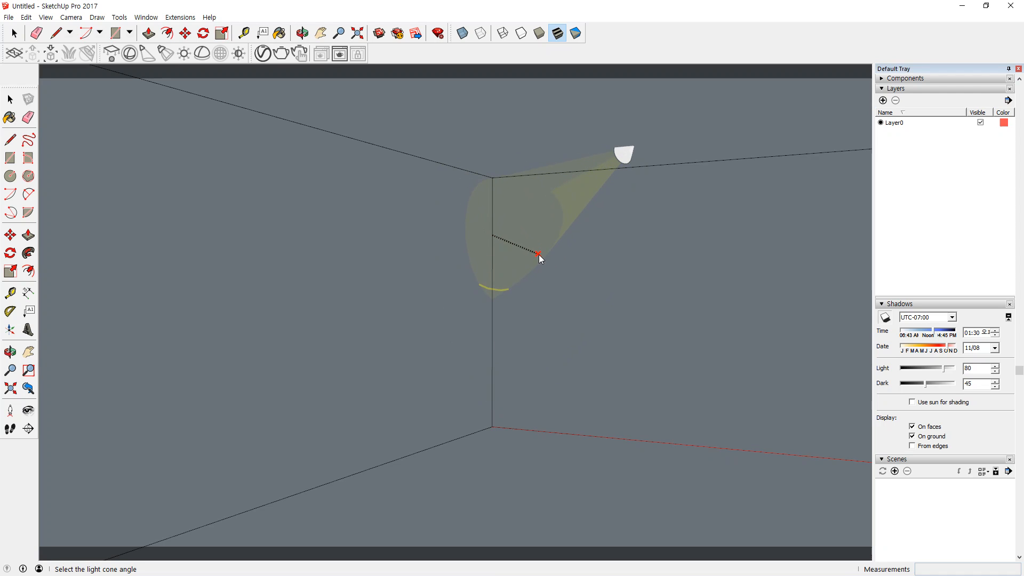
click(544, 258)
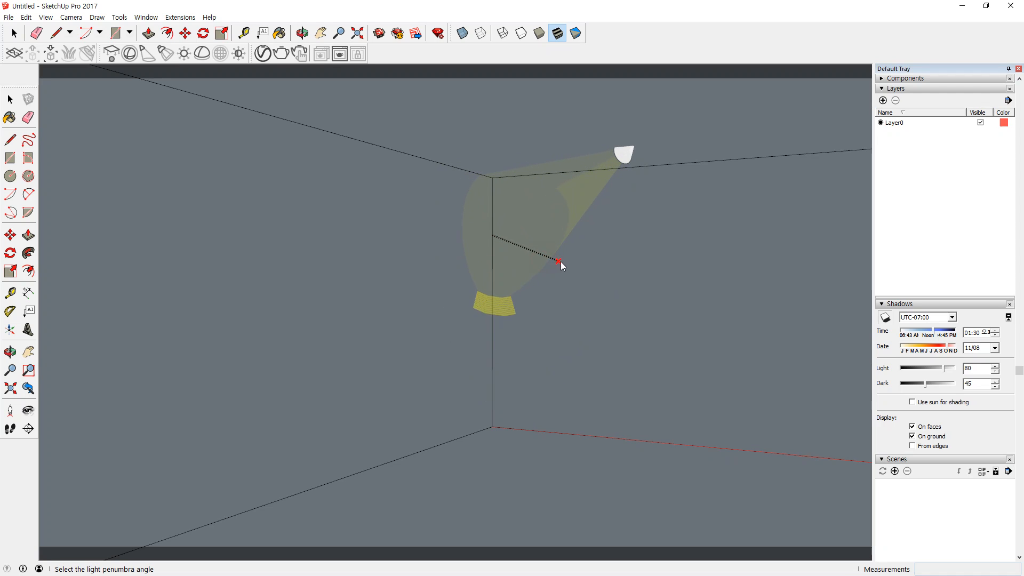
click(571, 283)
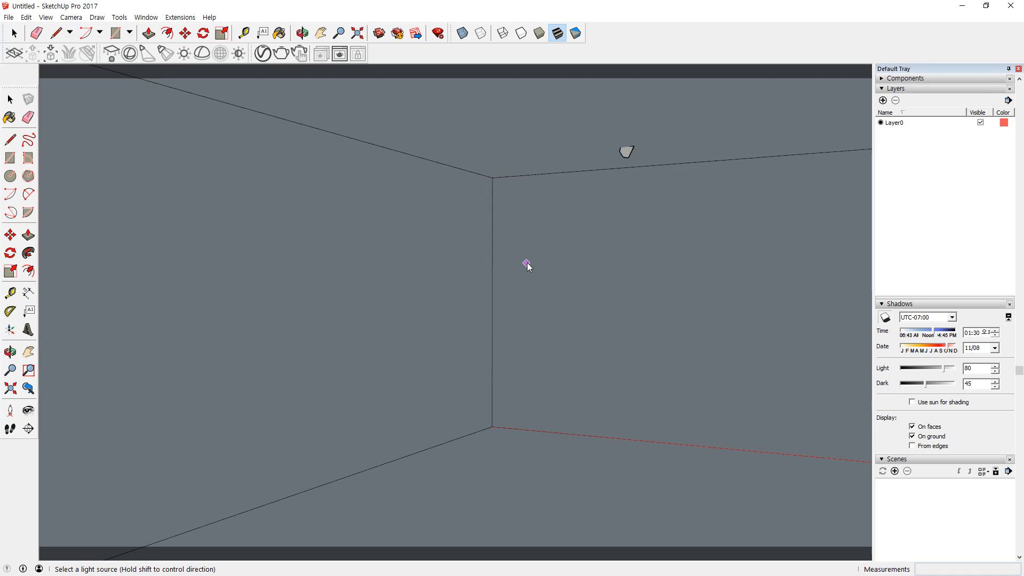
key(ctrl+z)
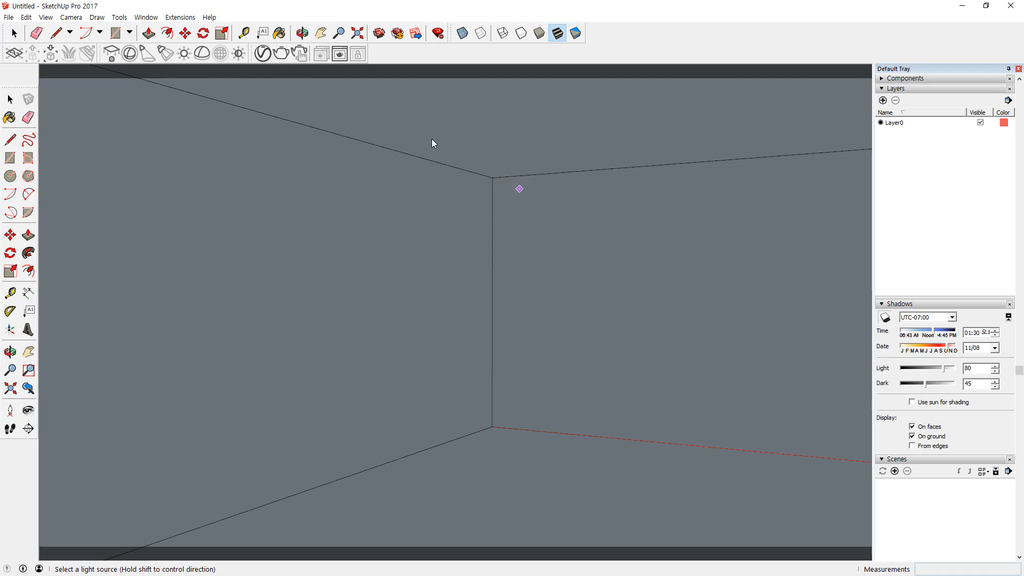
- Place a V-Ray spot light on the ceiling near the side wall, aimed at that wall, with a cone angle of about 1.42 and penumbra angle of about 1.79
click(150, 56)
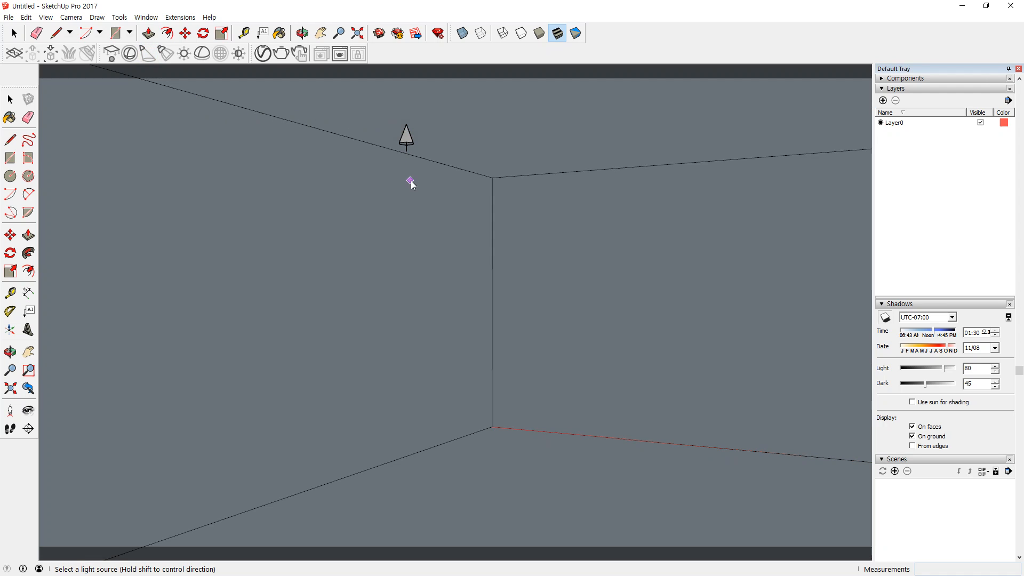
click(416, 131)
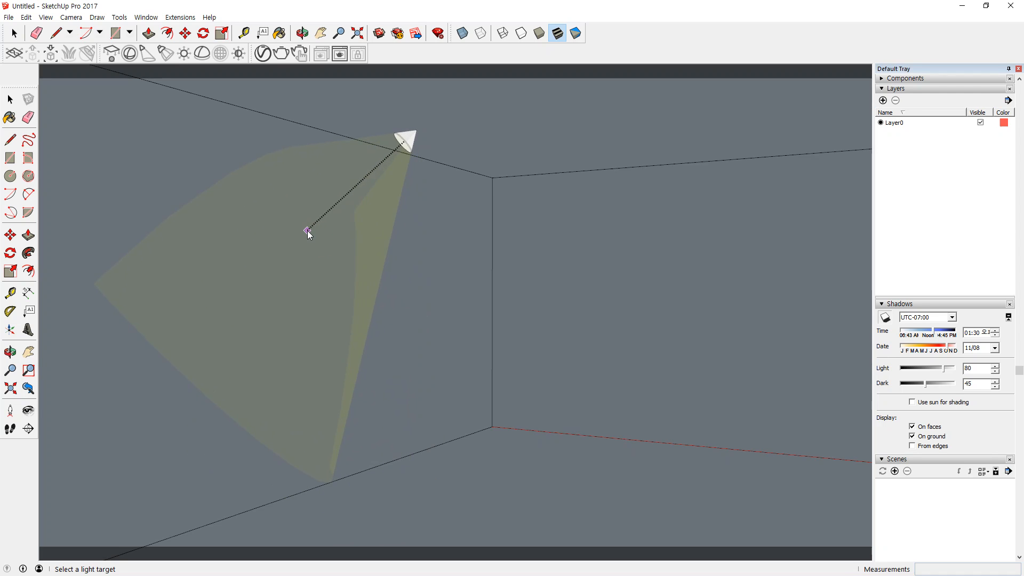
click(337, 225)
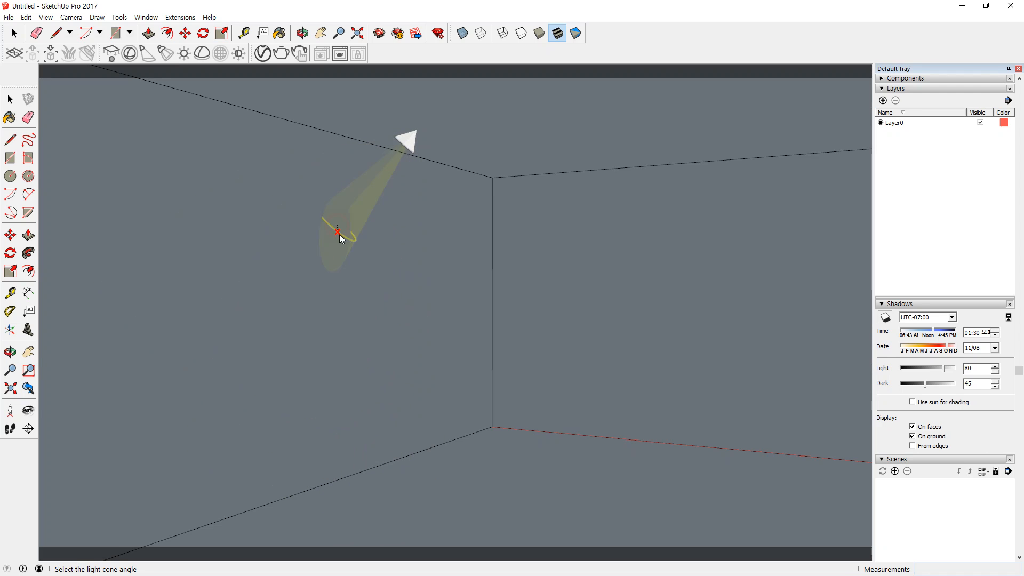
click(350, 265)
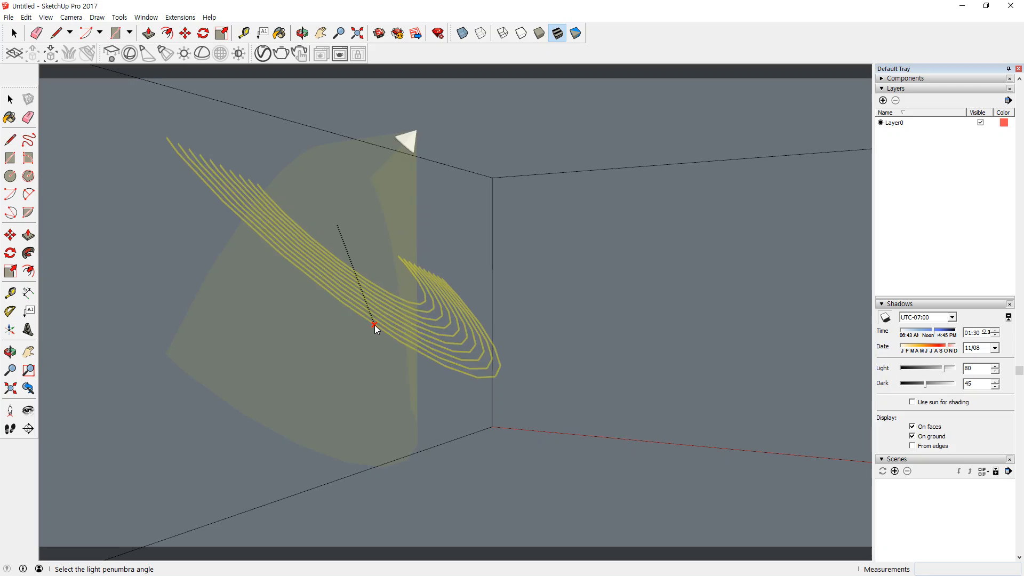
click(366, 292)
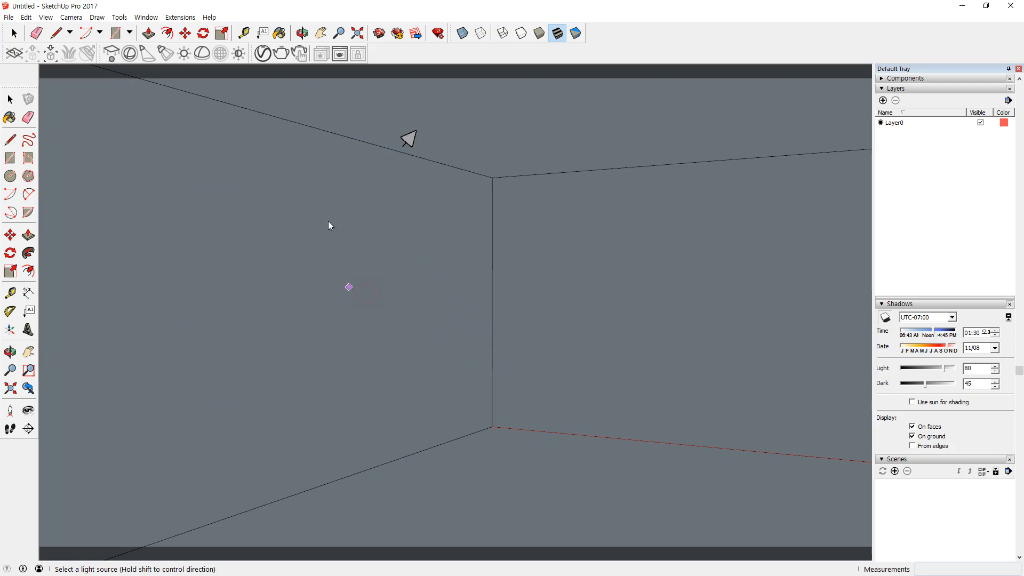
- Render the view with the spot light and examine its cone angle, penumbra angle and option settings in the asset editor
click(283, 56)
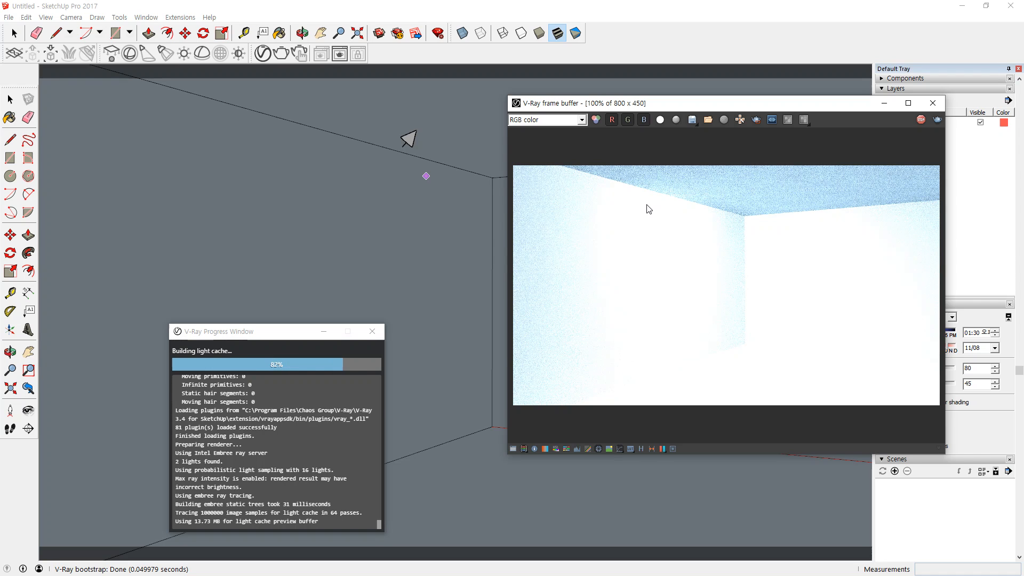
click(262, 53)
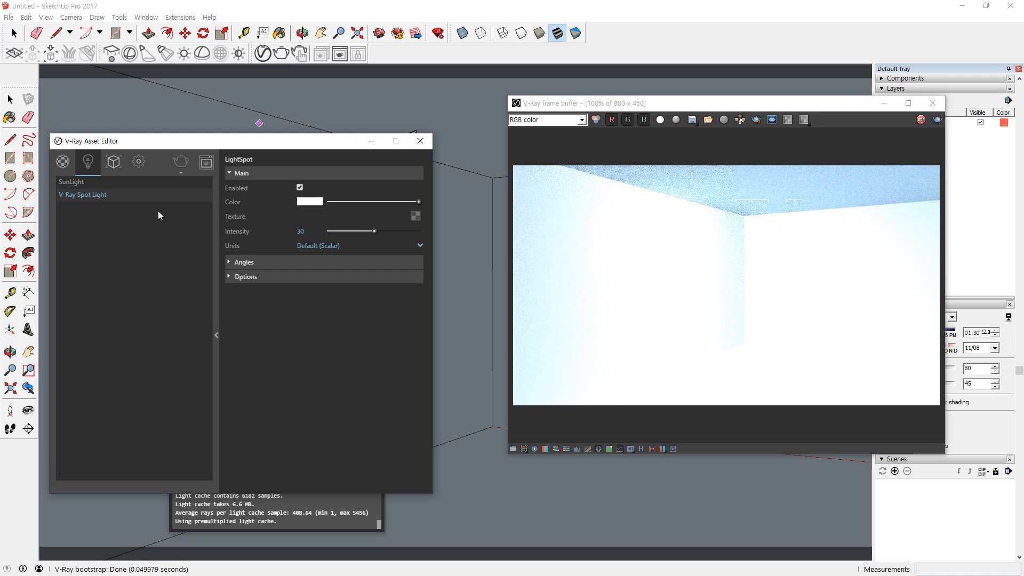
click(230, 262)
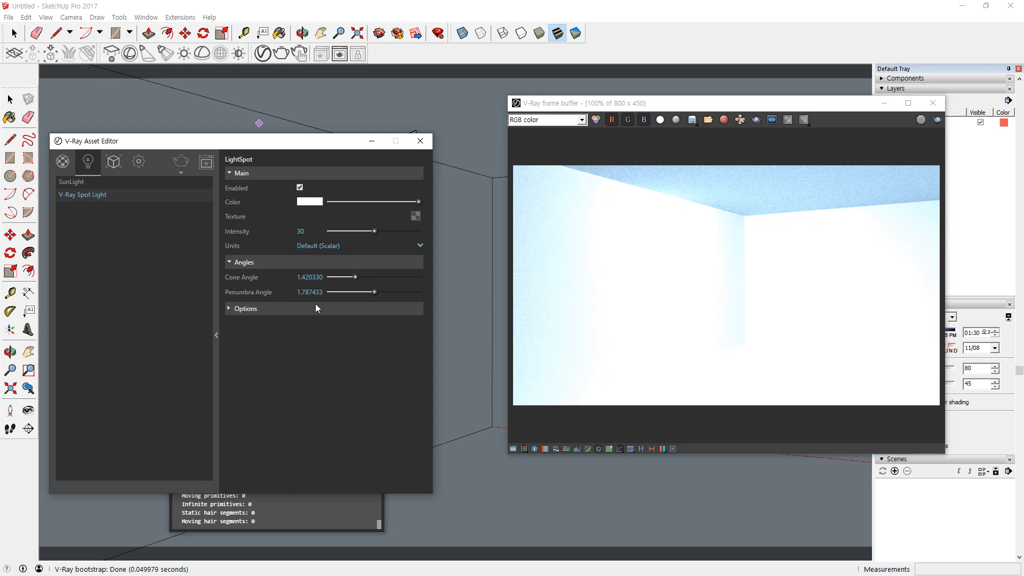
click(238, 309)
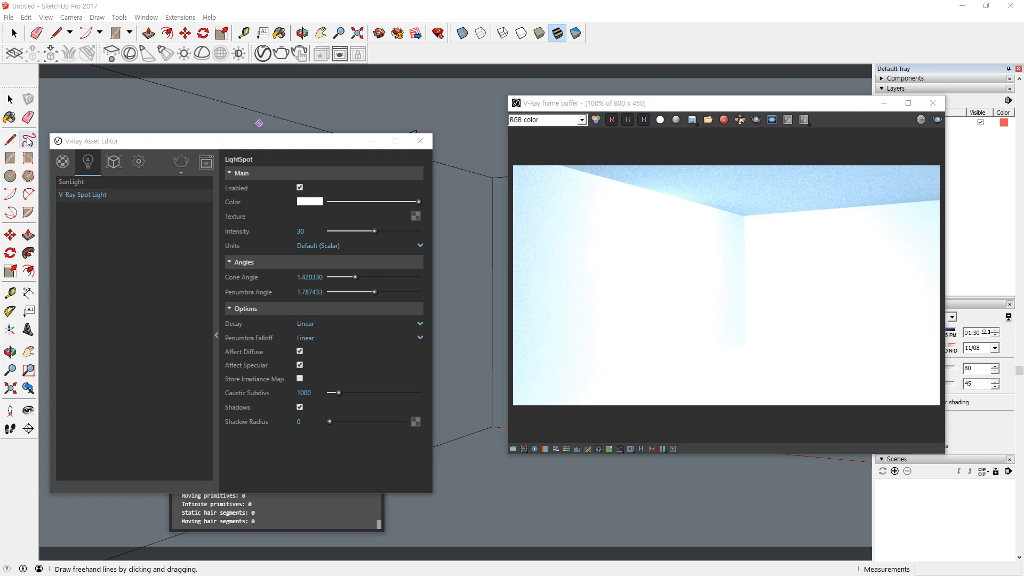
- Delete the V-Ray Spot Light from the scene and close the asset editor, frame buffer and render progress windows
right_click(98, 198)
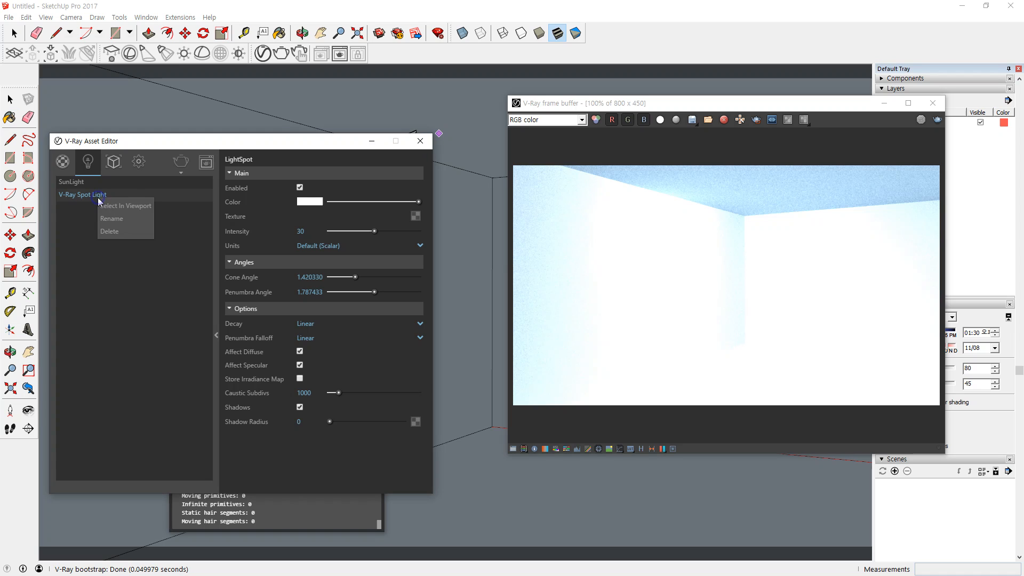
click(114, 234)
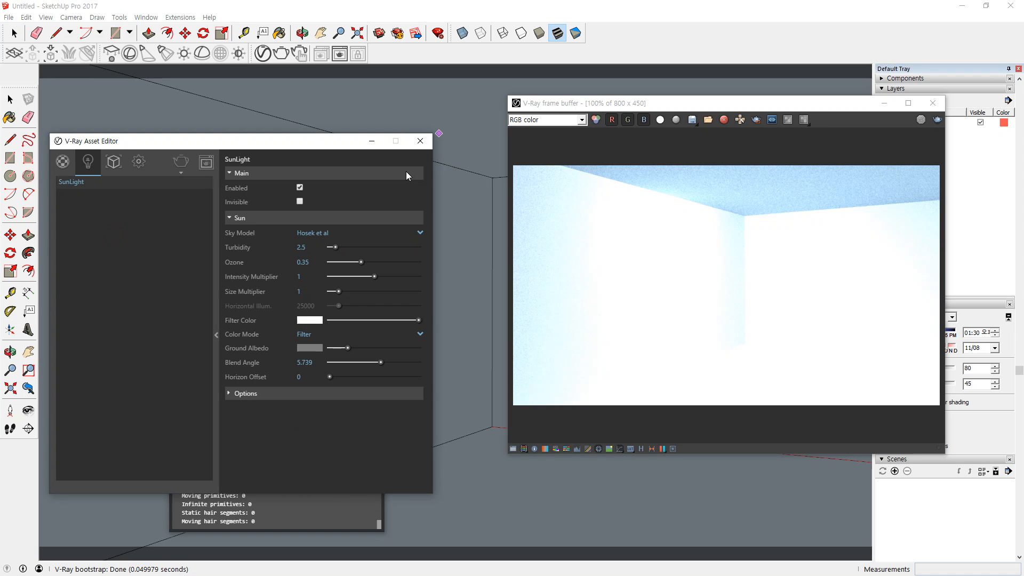
click(418, 145)
click(936, 120)
click(933, 106)
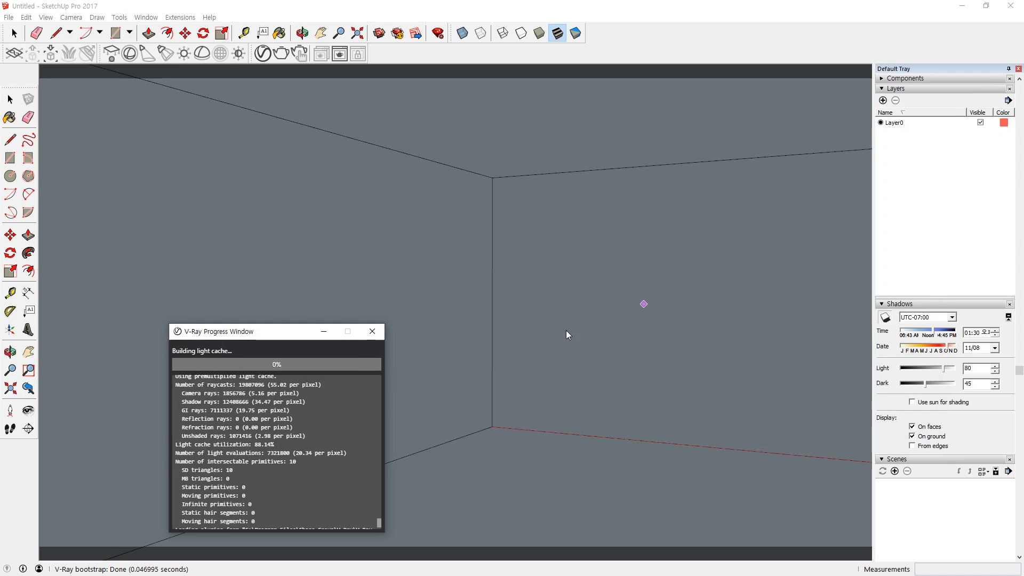
click(372, 331)
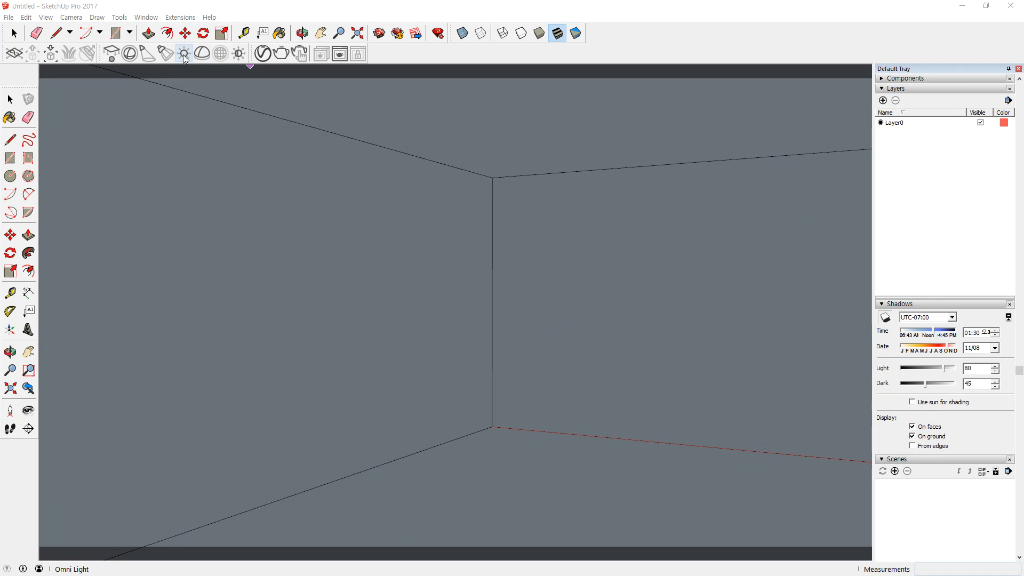
- Start an IES light and browse for its file in D:\502호 공유\99. 스케치업\99. IES 파일\ies
click(166, 53)
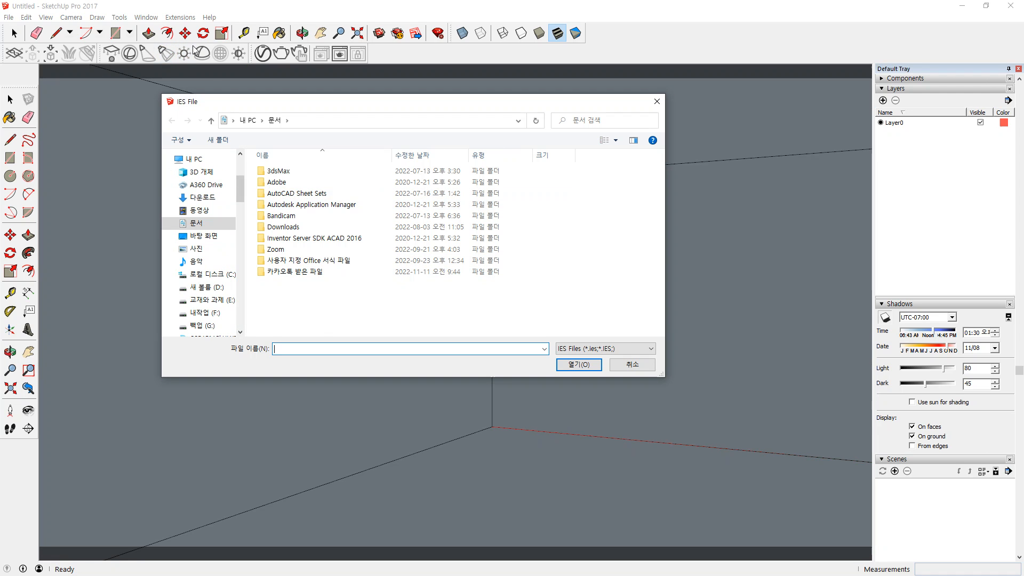
click(209, 287)
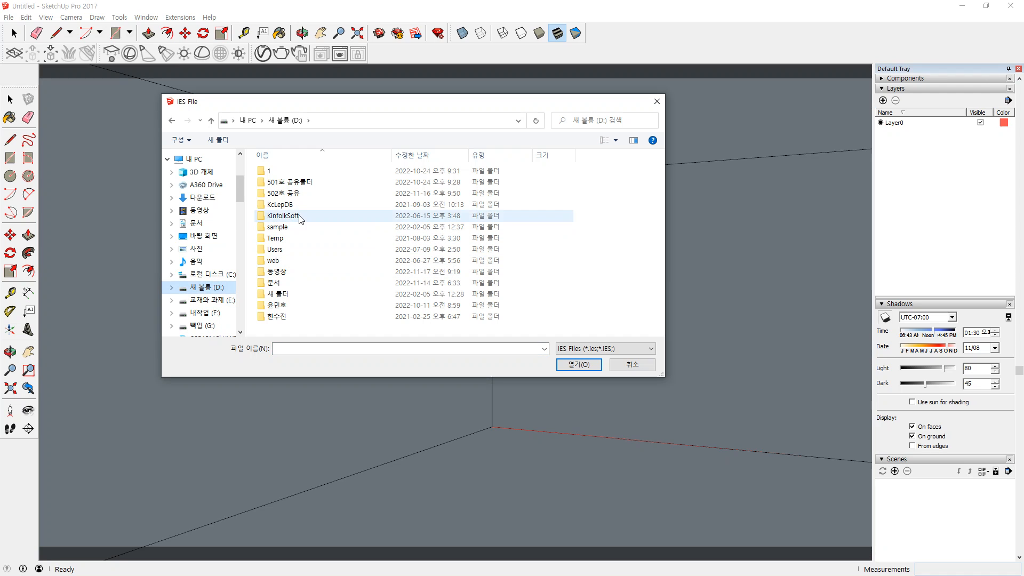
click(290, 193)
double_click(290, 193)
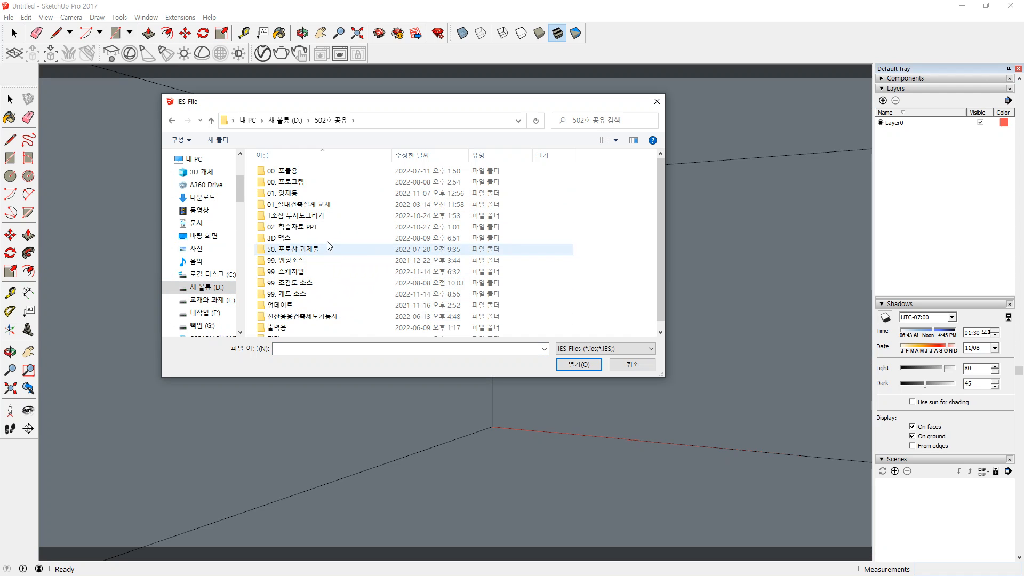
double_click(302, 272)
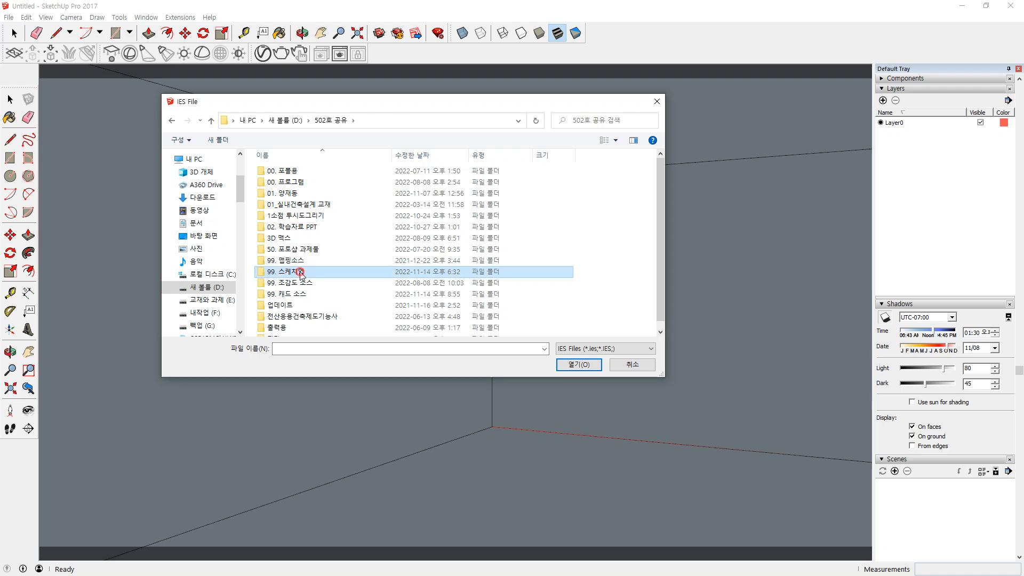
click(293, 228)
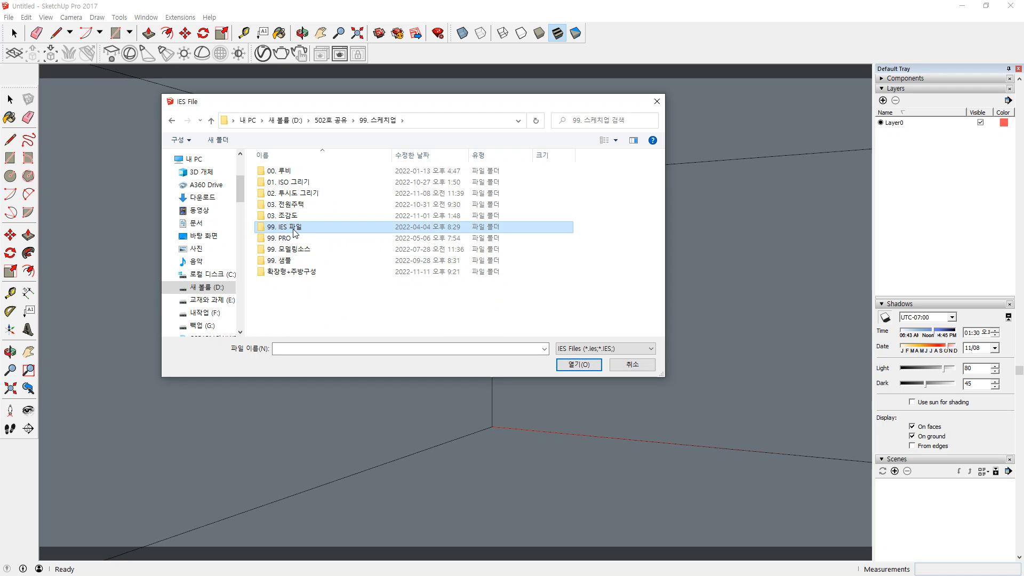
double_click(294, 228)
double_click(281, 171)
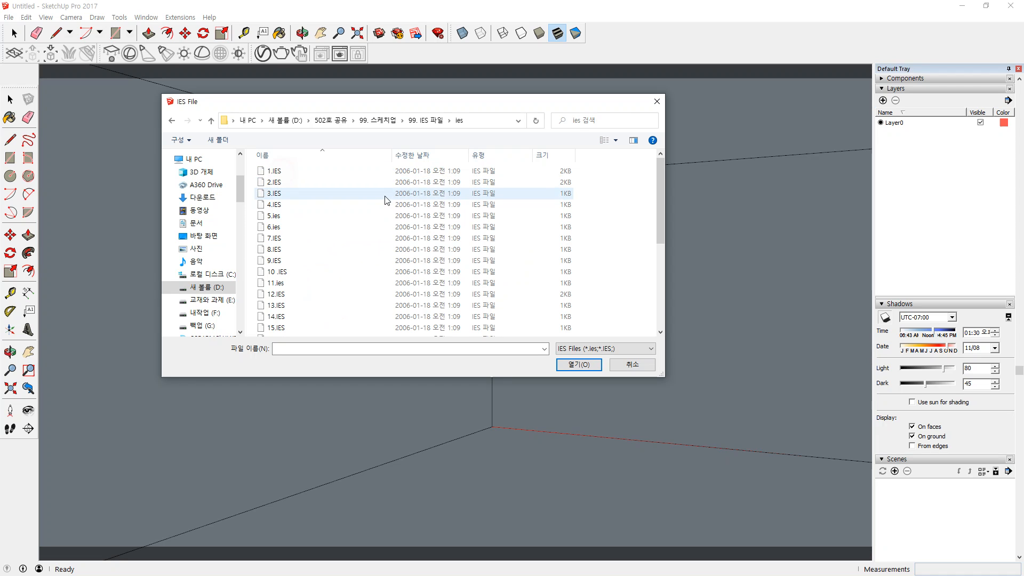
- Load 1.IES as the light profile and place the IES light on the ceiling, aimed down at the side wall
scroll(387, 207, down, 4)
scroll(387, 207, down, 1)
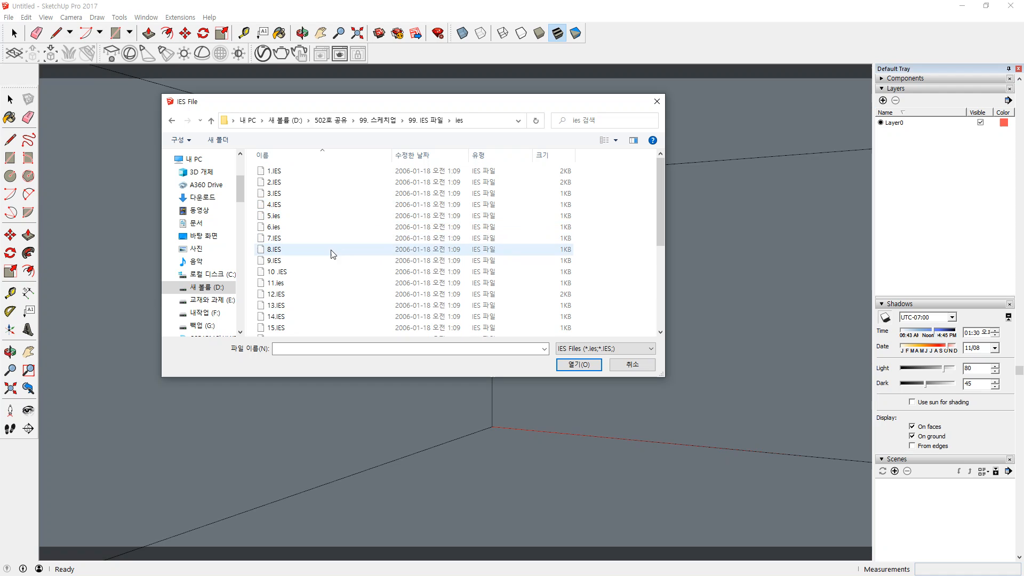
click(273, 171)
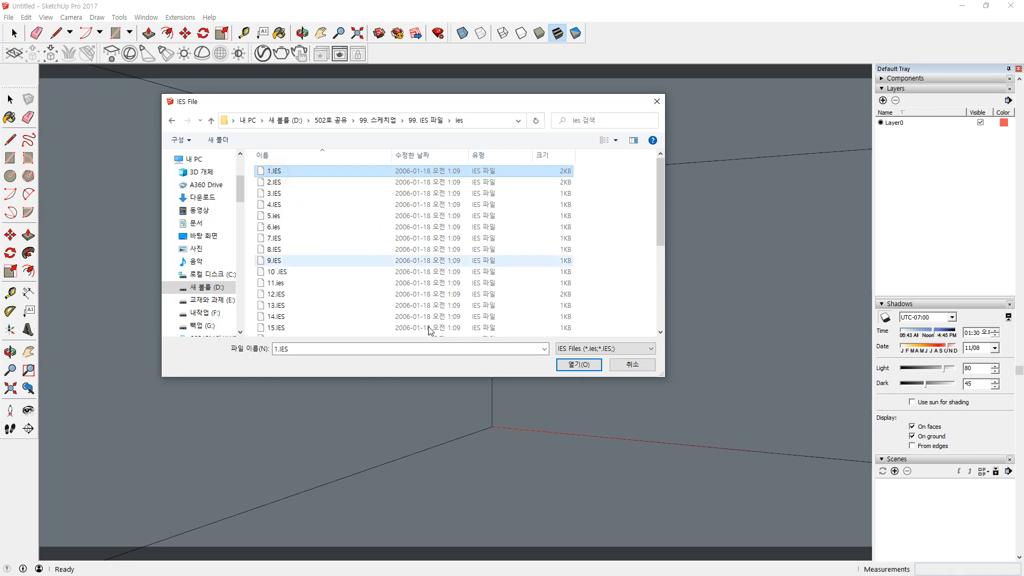
click(583, 368)
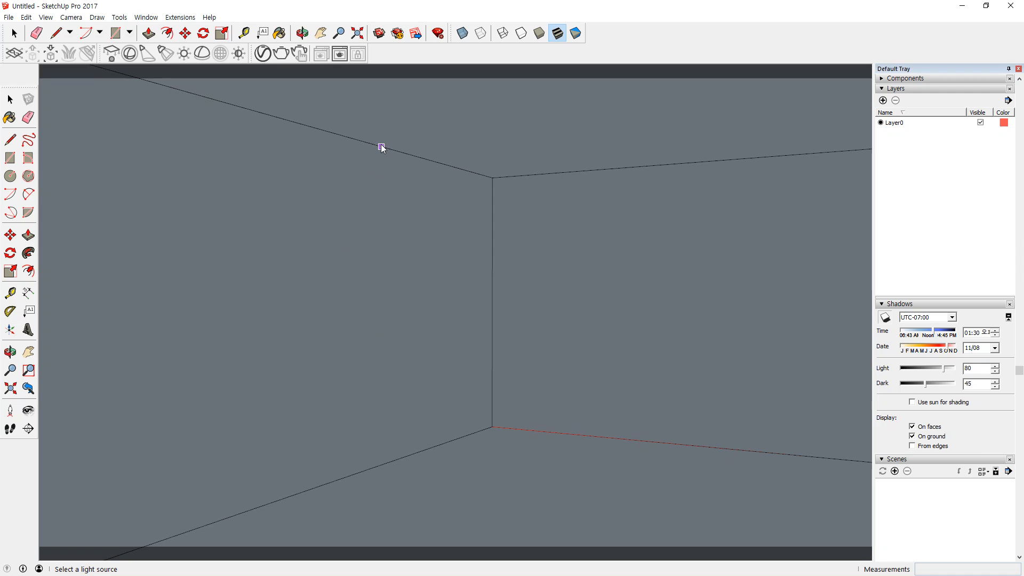
click(352, 118)
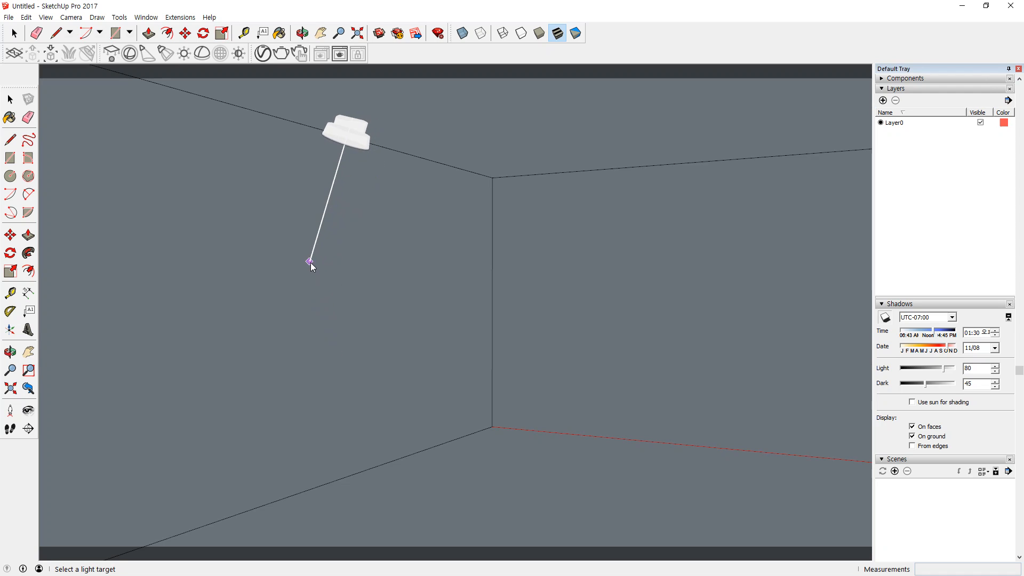
click(310, 286)
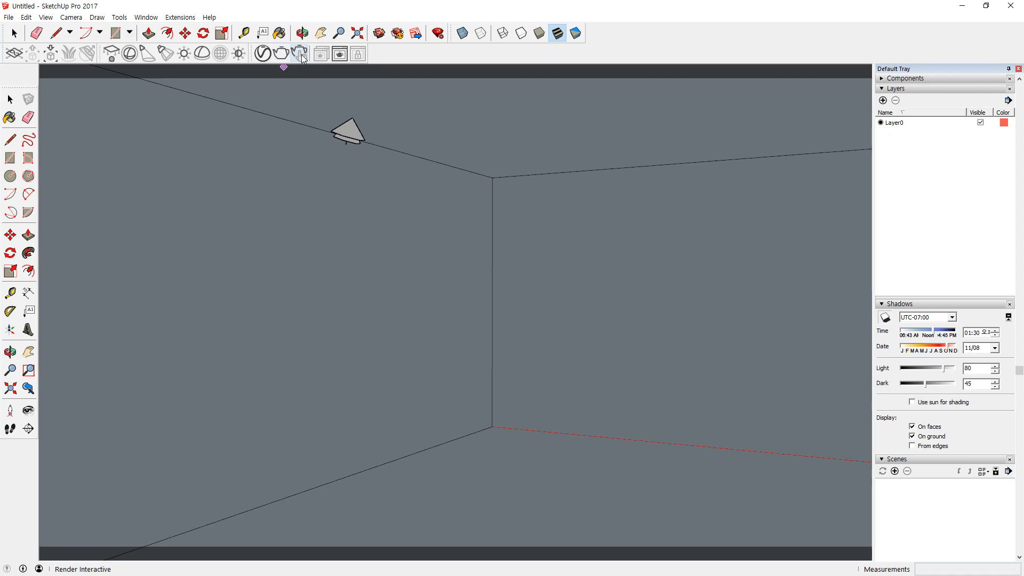
- Render the view with the IES light from the frame buffer, move the progress window aside and open the V-Ray Asset Editor
click(338, 54)
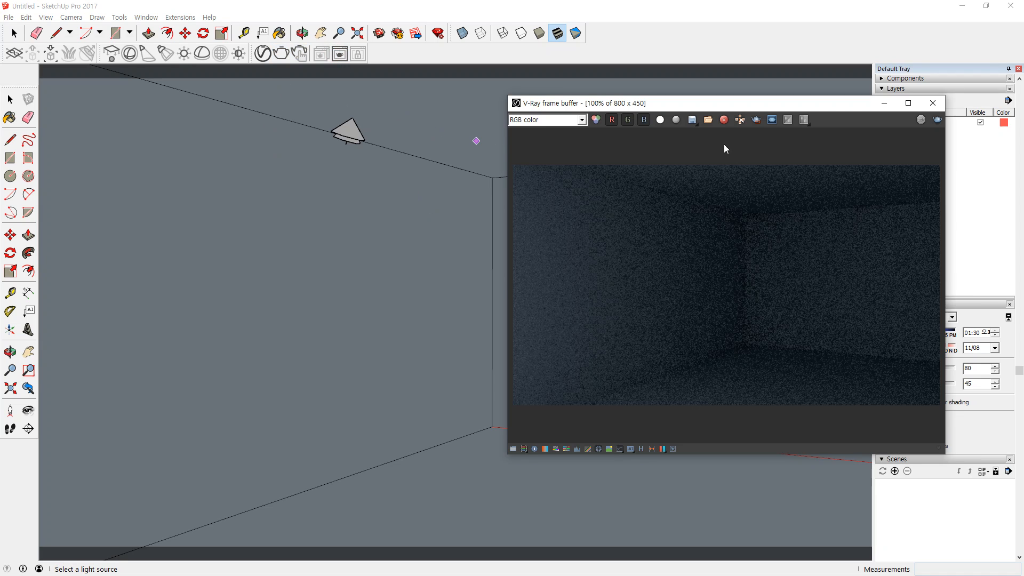
click(936, 120)
click(256, 332)
drag(280, 327, 494, 296)
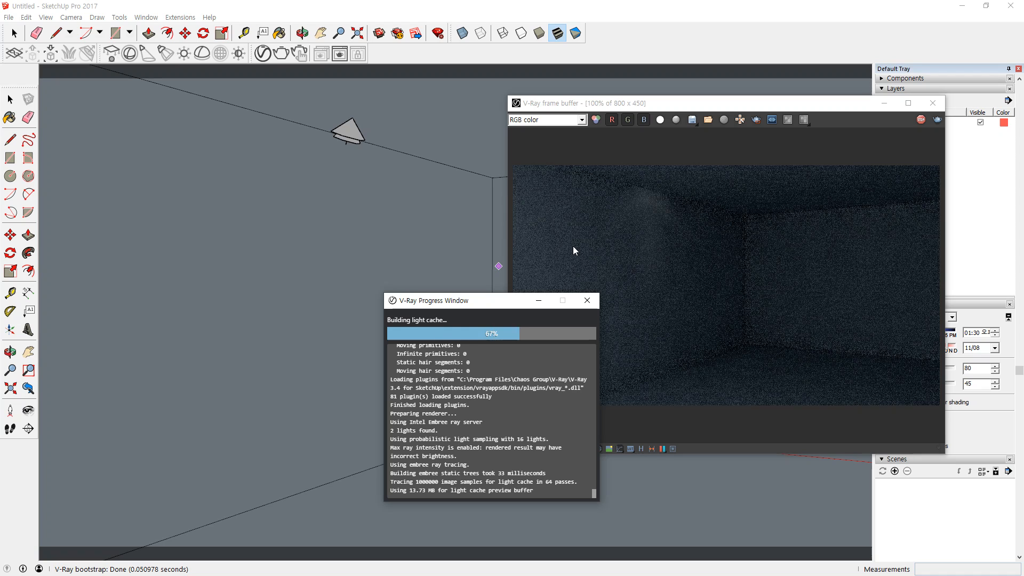
click(263, 54)
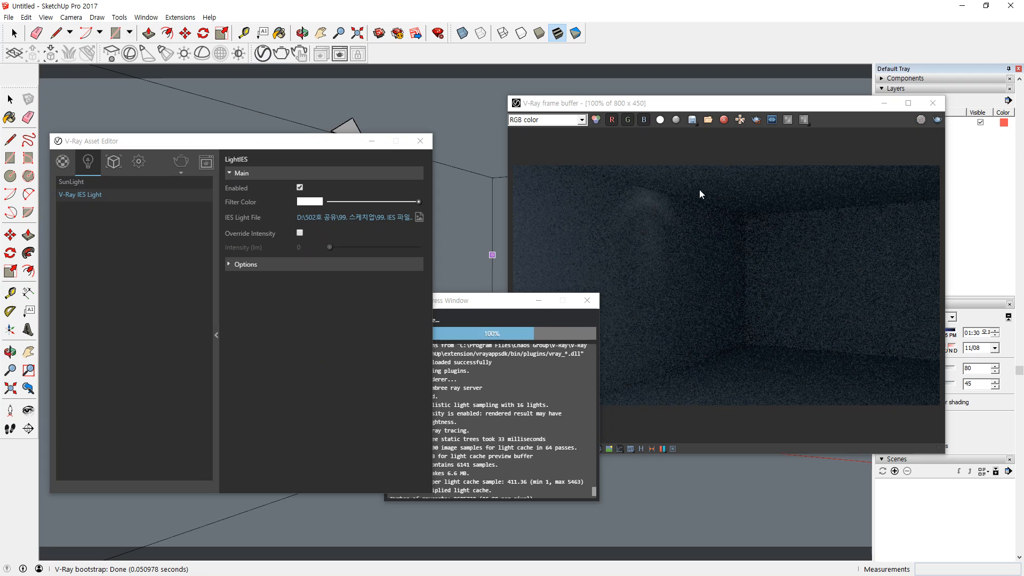
mouse_move(647, 278)
mouse_down()
mouse_move(594, 229)
mouse_move(724, 222)
mouse_move(618, 297)
mouse_up()
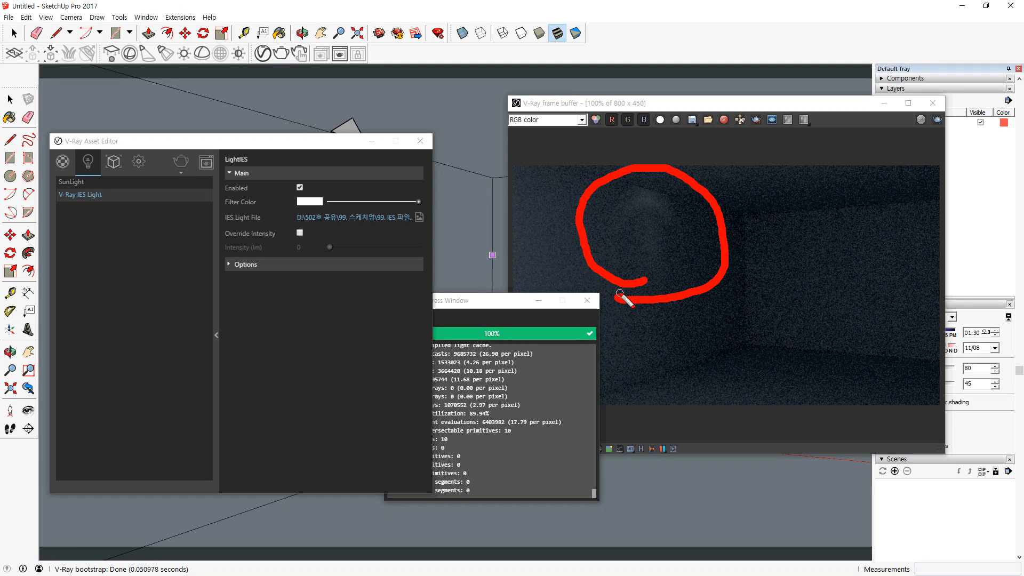
key(Escape)
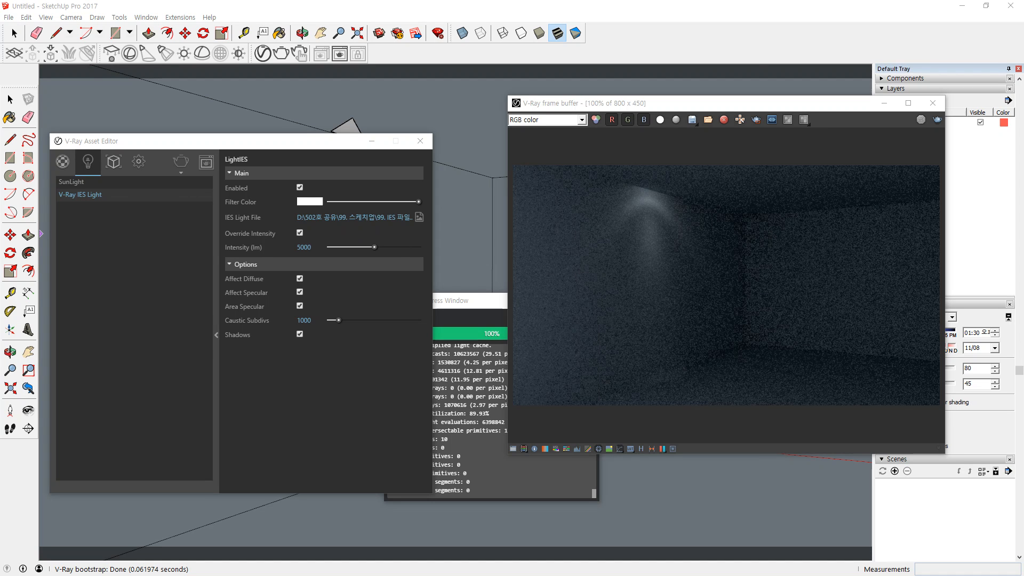
- In File Explorer, open the preview image noriter_pimage_view.jpg from D:\502호 공유\99. 스케치업\99. IES 파일\ies
drag(0, 61, 690, 62)
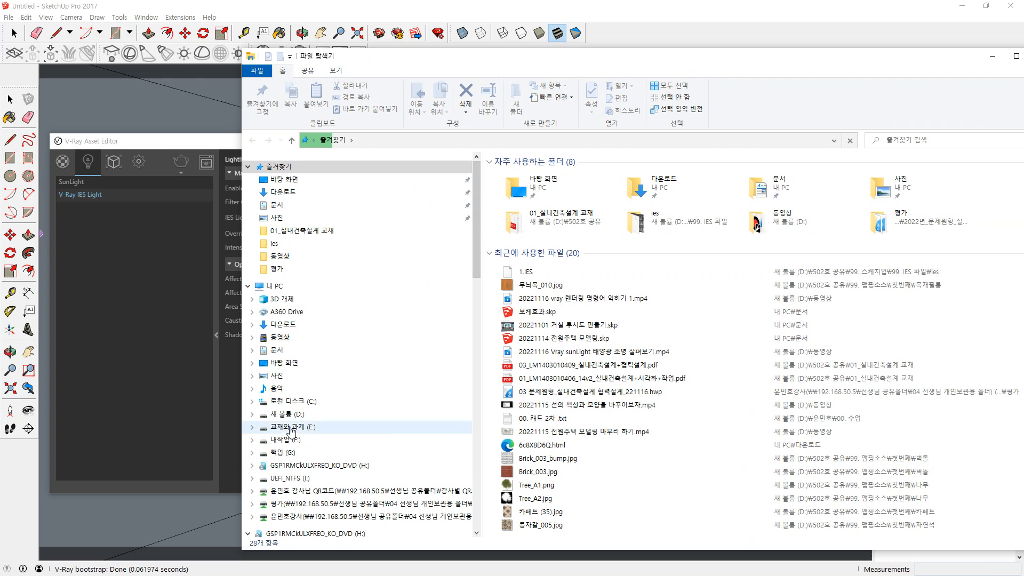
click(284, 414)
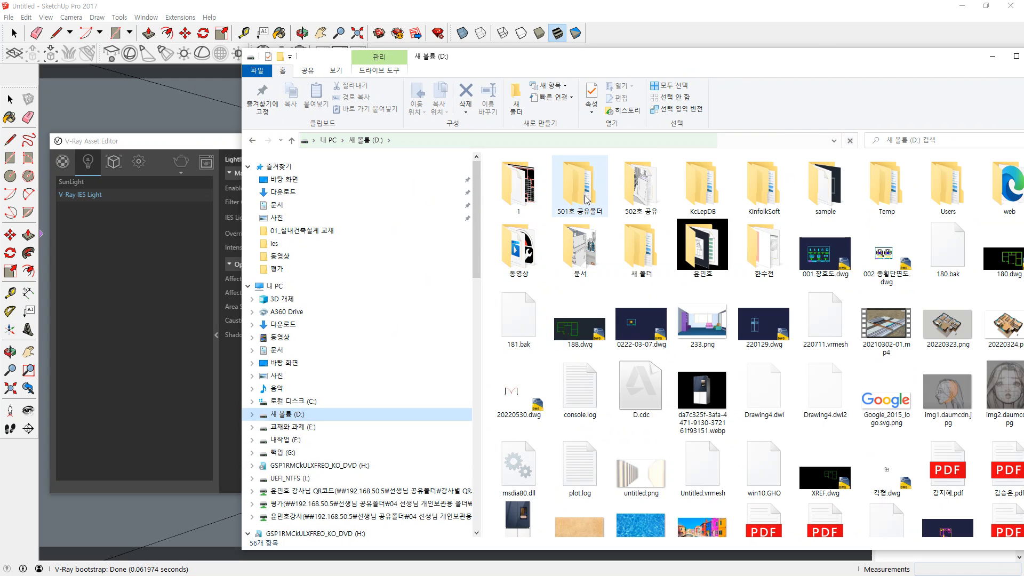
double_click(641, 187)
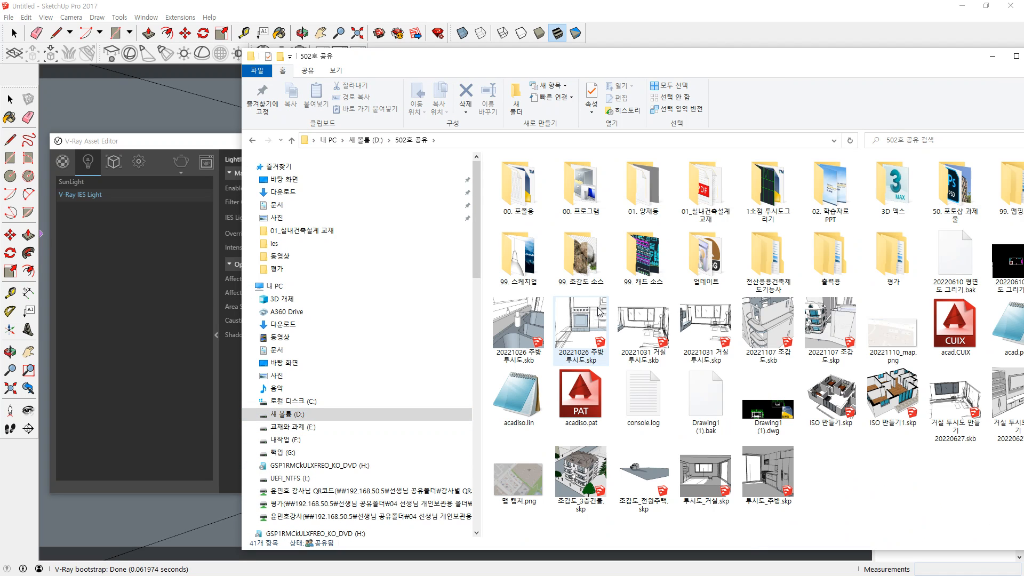
double_click(528, 257)
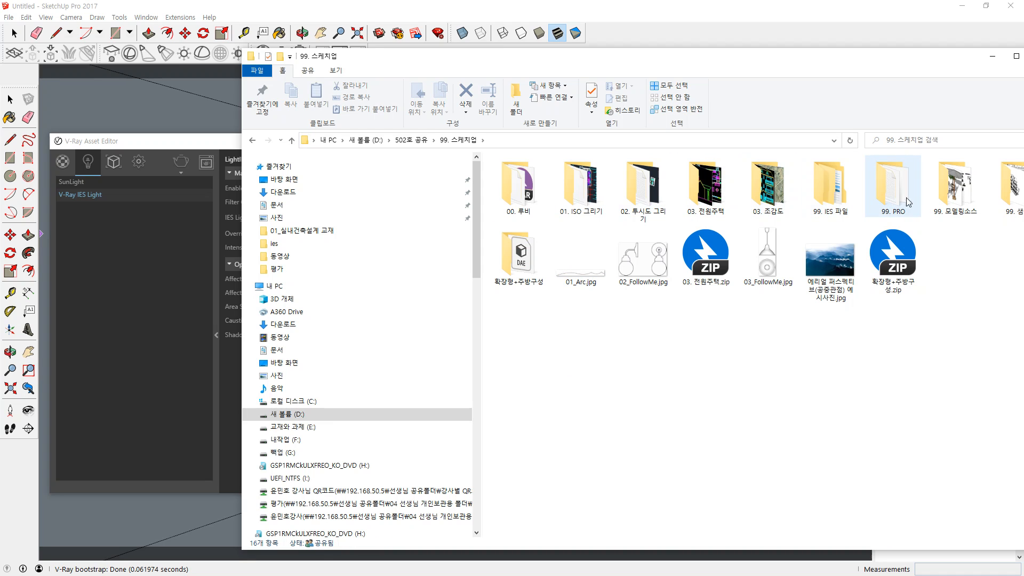
drag(829, 61, 658, 97)
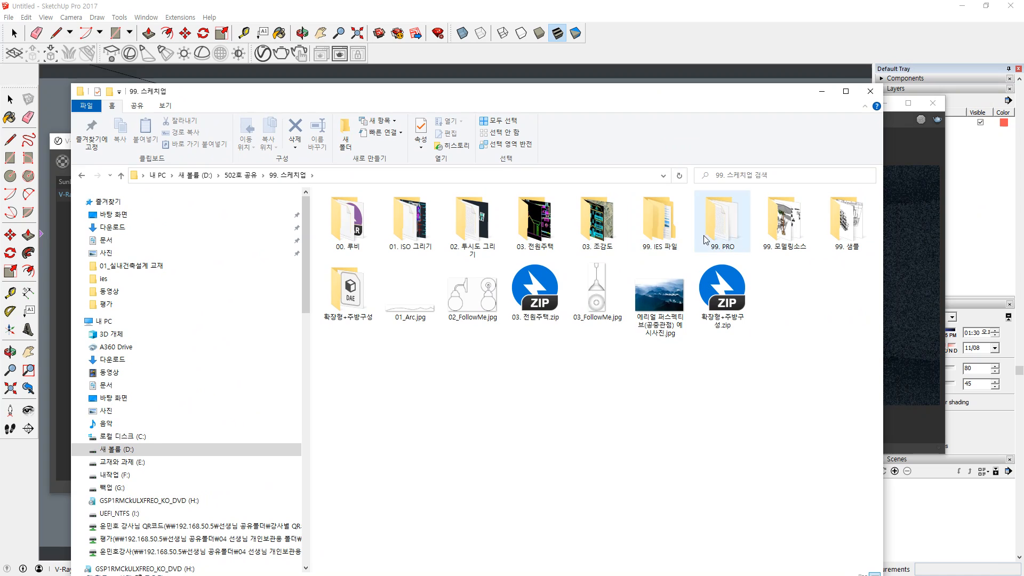
double_click(658, 224)
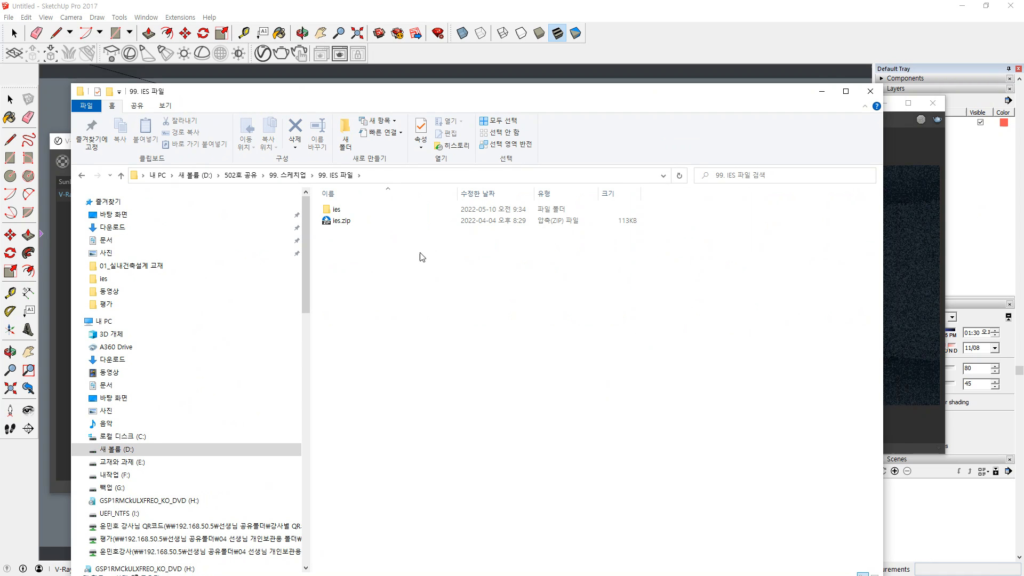
double_click(345, 210)
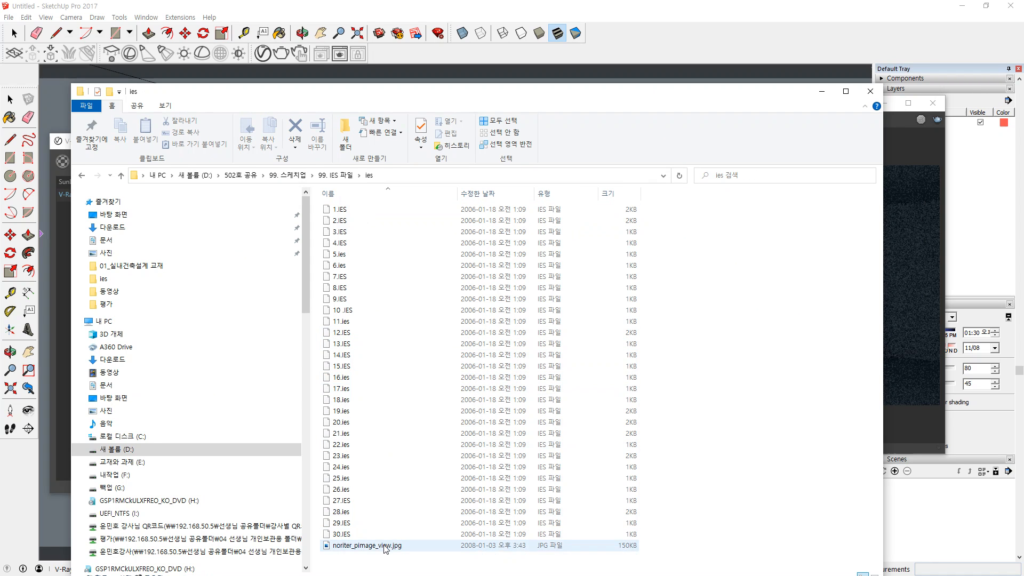
double_click(368, 546)
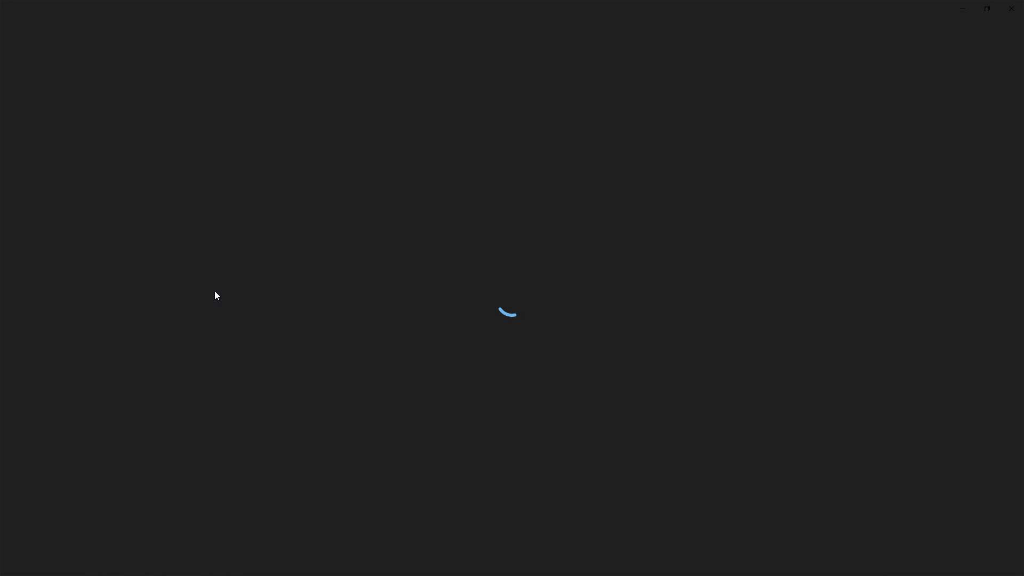
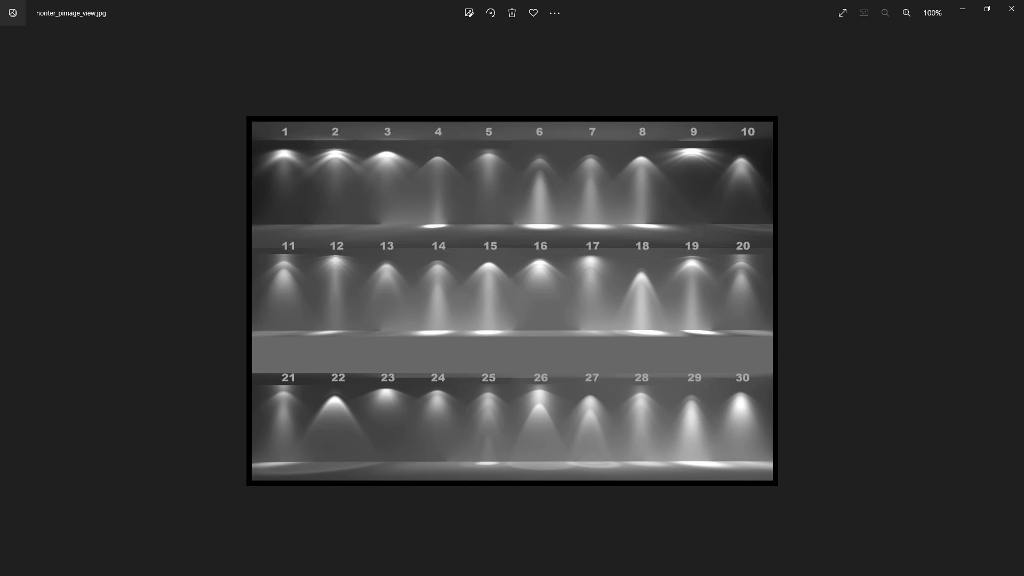
- Compare the IES light render with profile 1 in the preview image, close the image and return to the asset editor in SketchUp
key(alt+Tab)
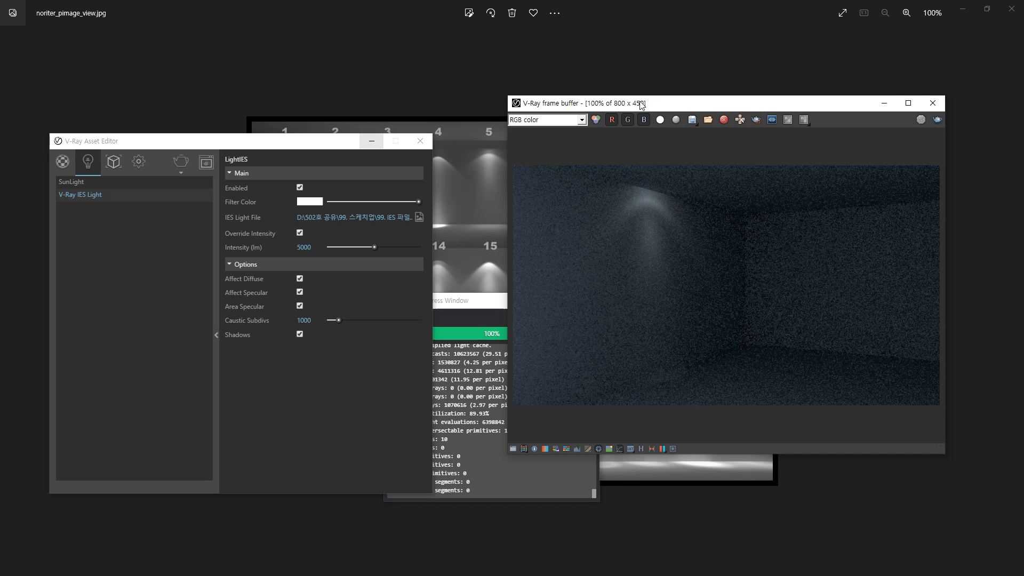
drag(641, 105, 683, 85)
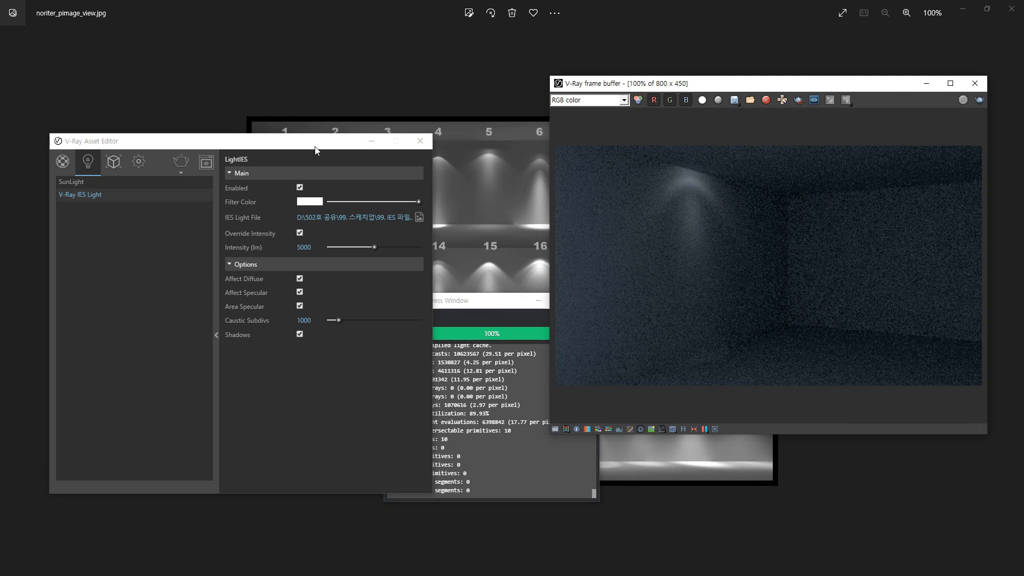
drag(314, 142, 185, 312)
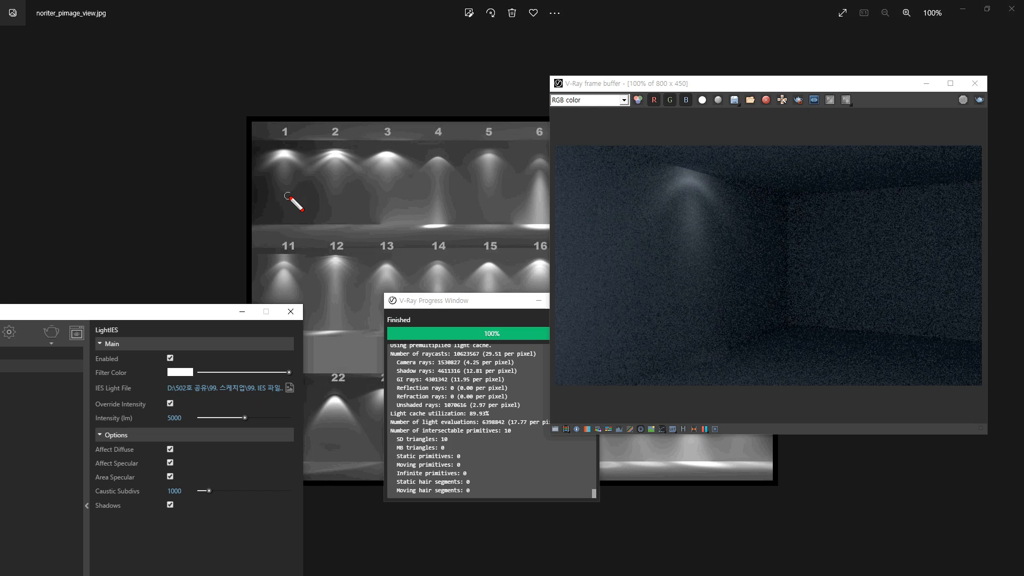
mouse_move(290, 216)
mouse_down()
mouse_move(259, 161)
mouse_move(301, 211)
mouse_up()
drag(709, 243, 739, 235)
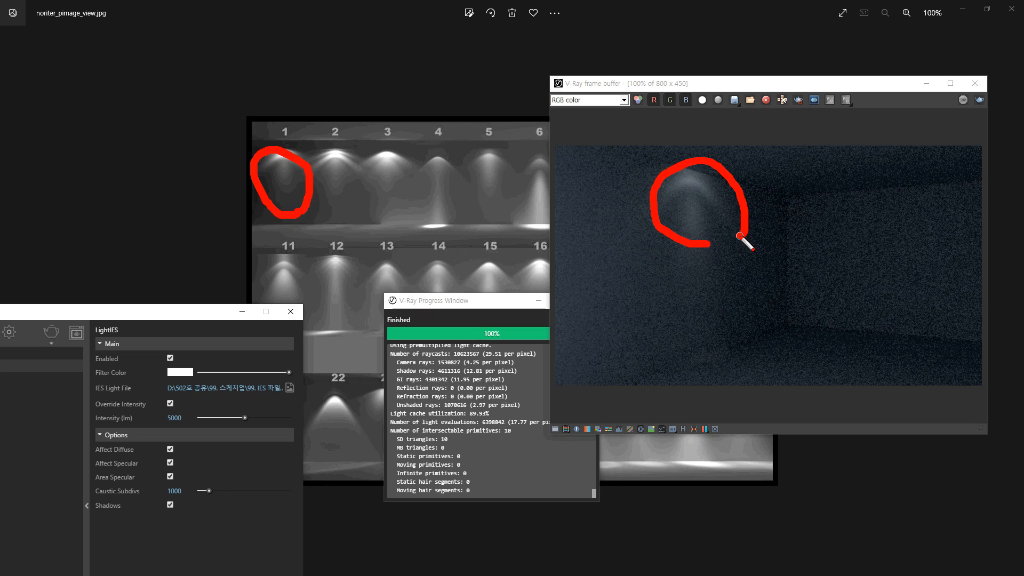
key(Escape)
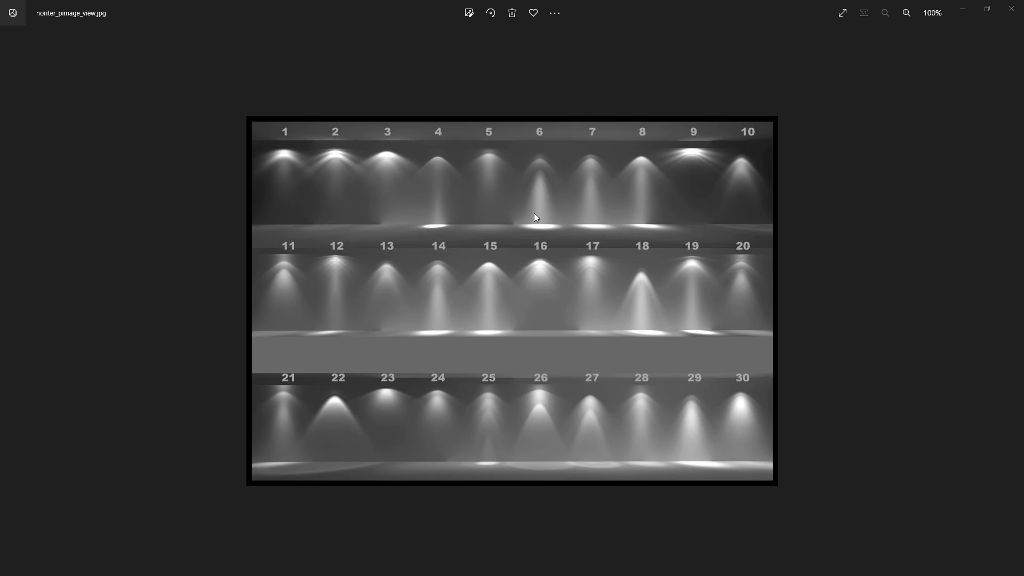
click(1011, 8)
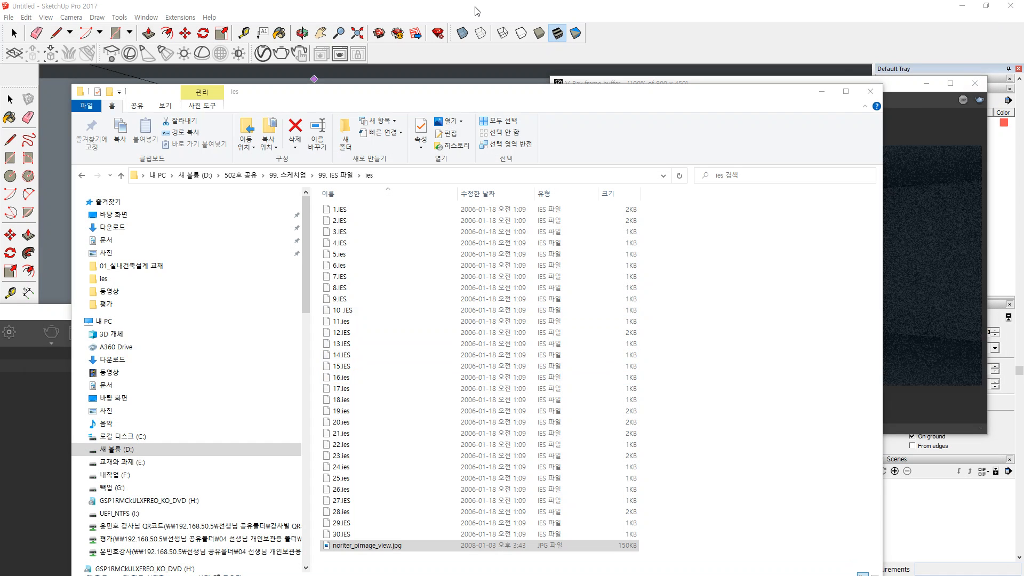
click(477, 11)
drag(156, 319, 366, 170)
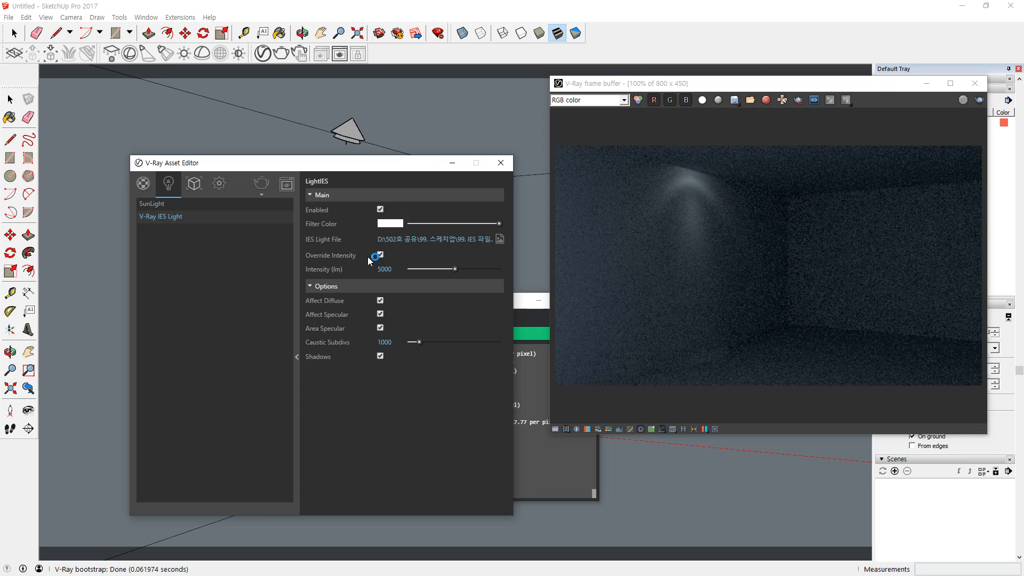
- Turn off Override Intensity for the V-Ray IES Light and render the view again
key(super+plus)
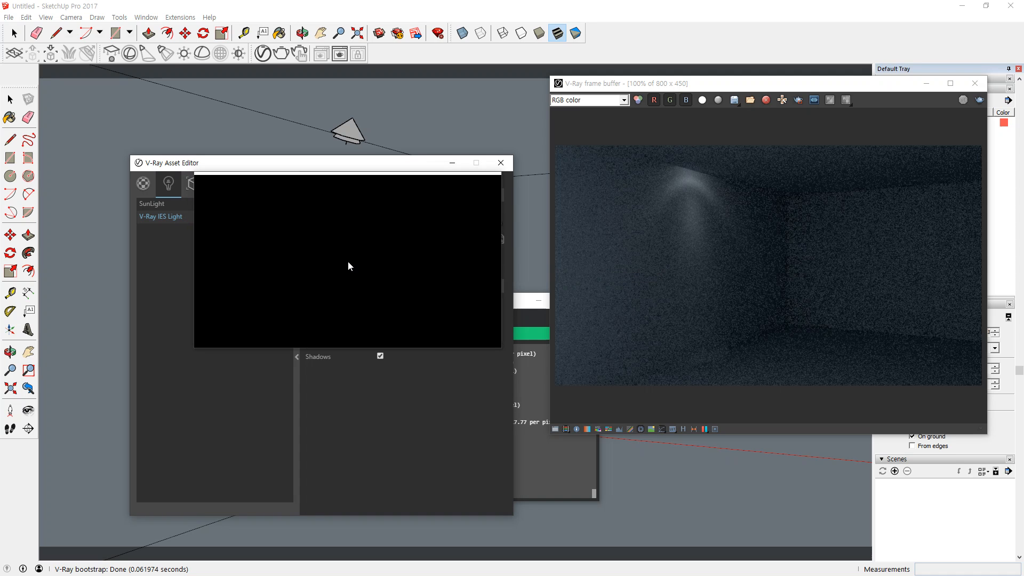
click(979, 99)
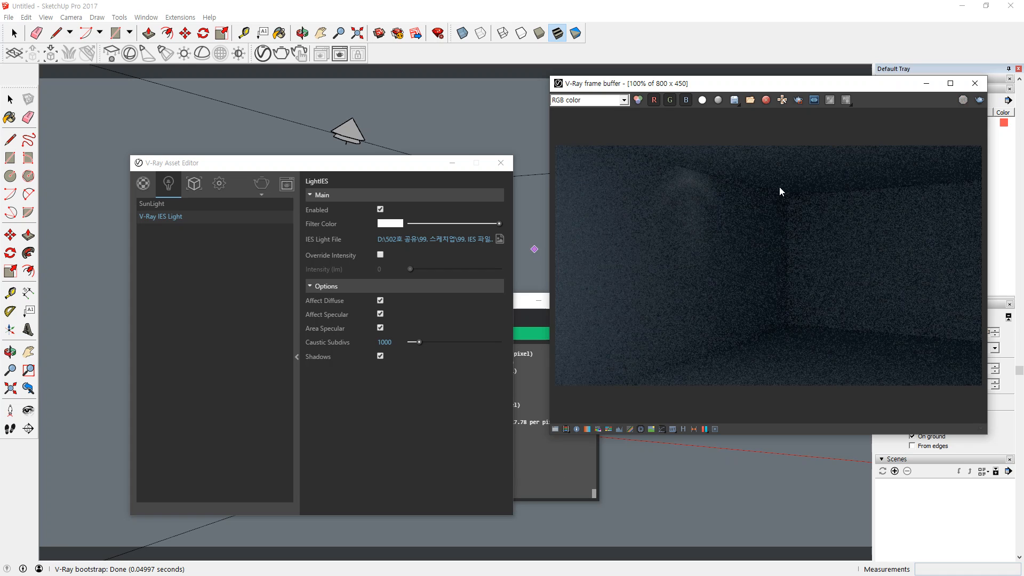
- Turn on Override Intensity for the V-Ray IES Light, set its intensity to 5000 lm and render the view
click(380, 254)
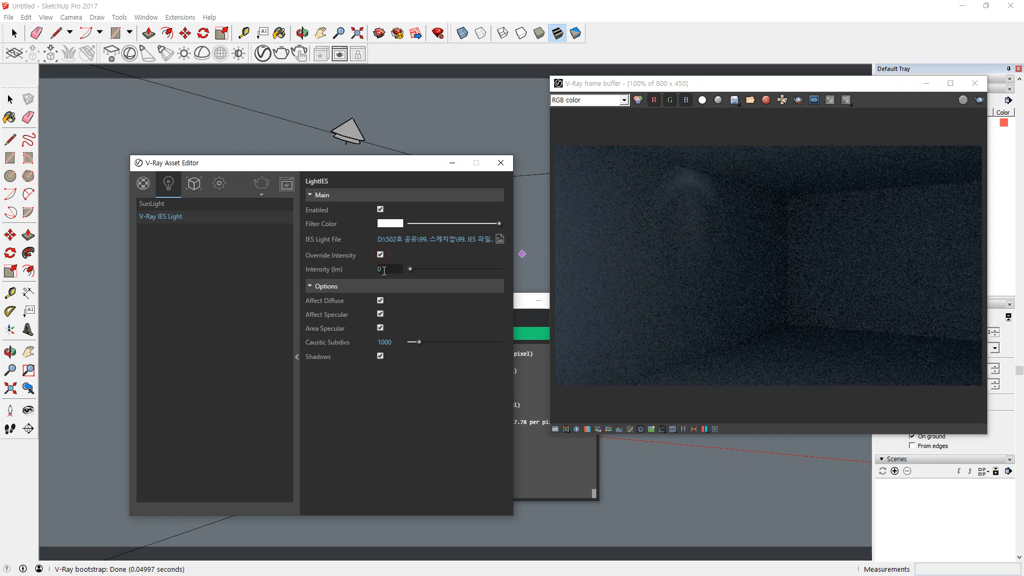
click(392, 270)
text(300)
key(BackSpace)
key(BackSpace)
key(BackSpace)
text(5000)
key(Return)
click(978, 101)
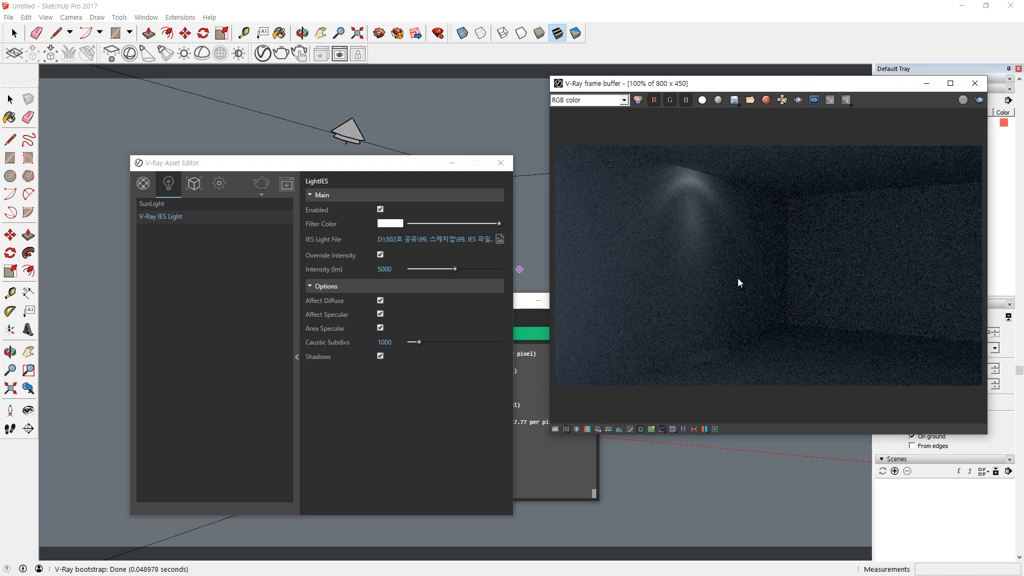
- Delete the V-Ray IES Light from the scene and close the asset editor and render progress windows
key(super+plus)
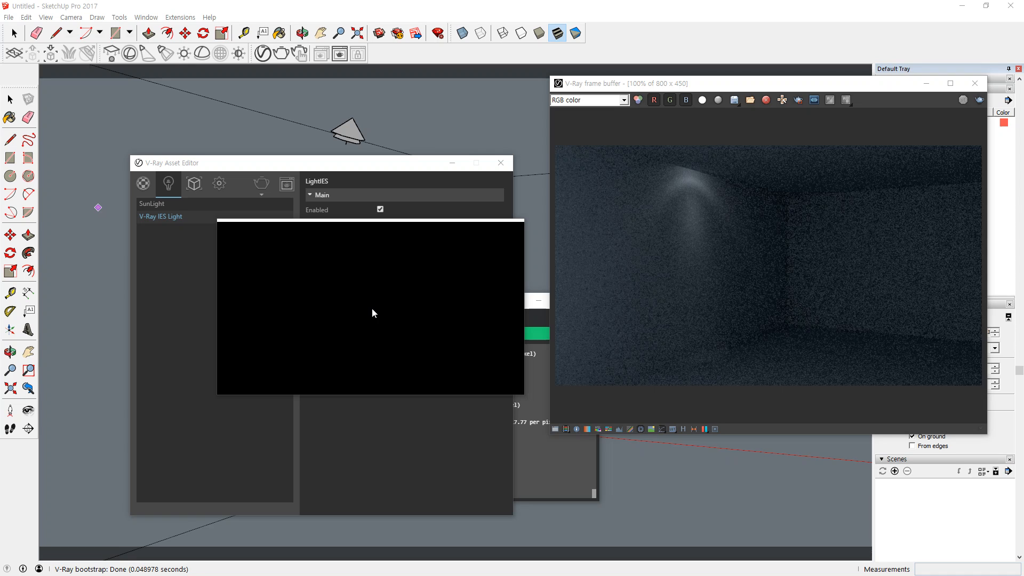
key(super+Escape)
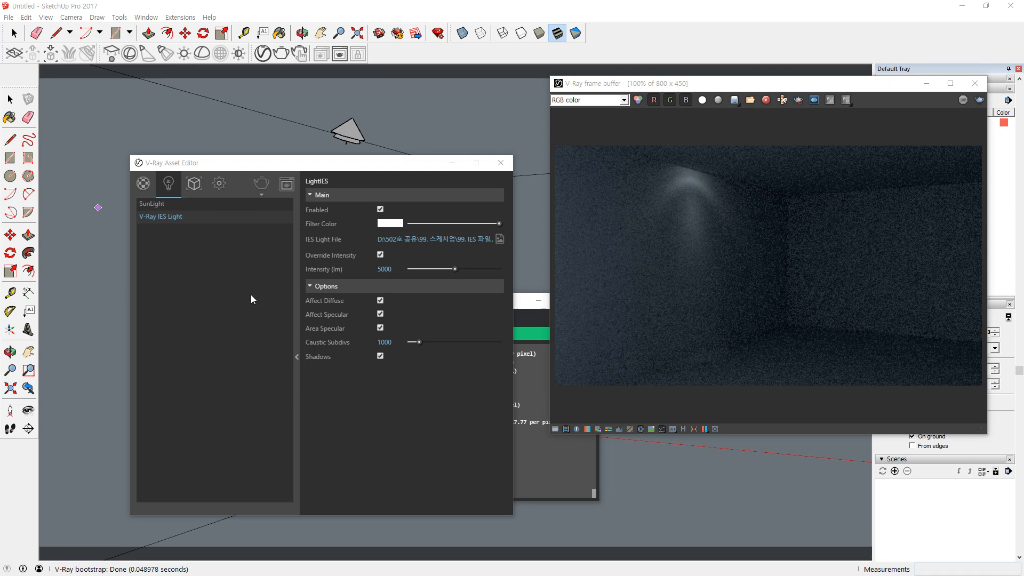
right_click(187, 222)
click(198, 254)
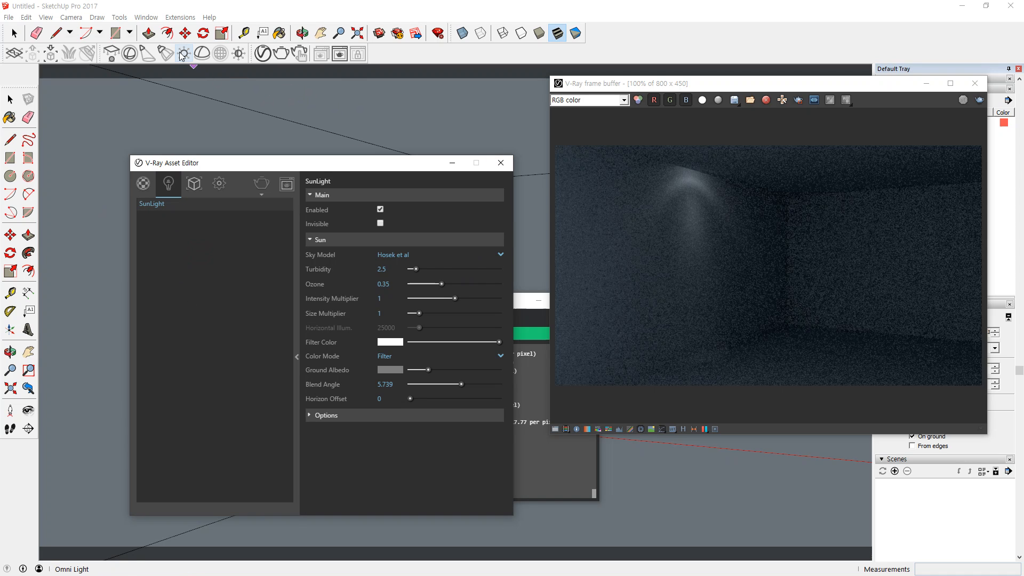
click(499, 163)
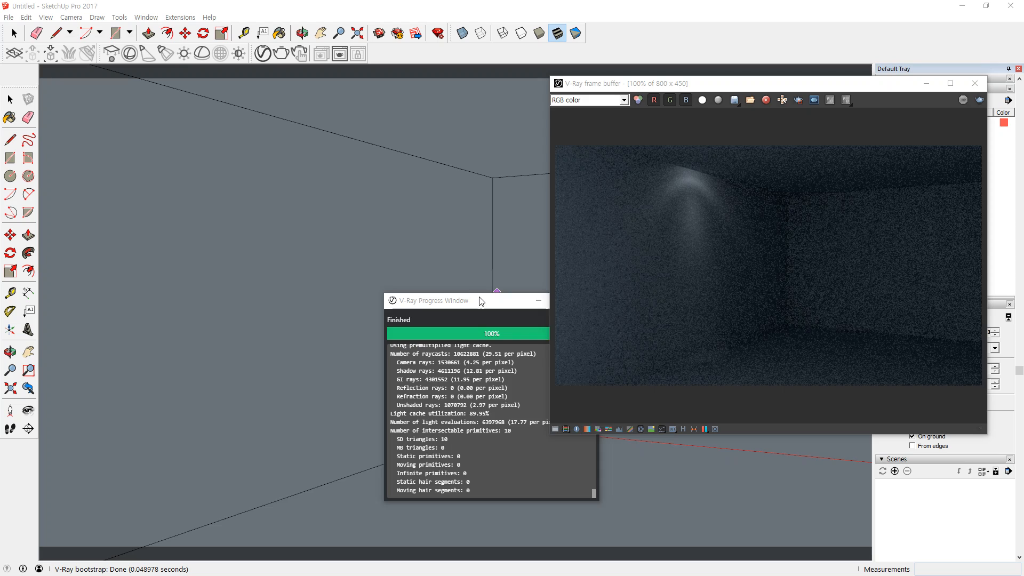
drag(453, 300, 270, 321)
click(408, 320)
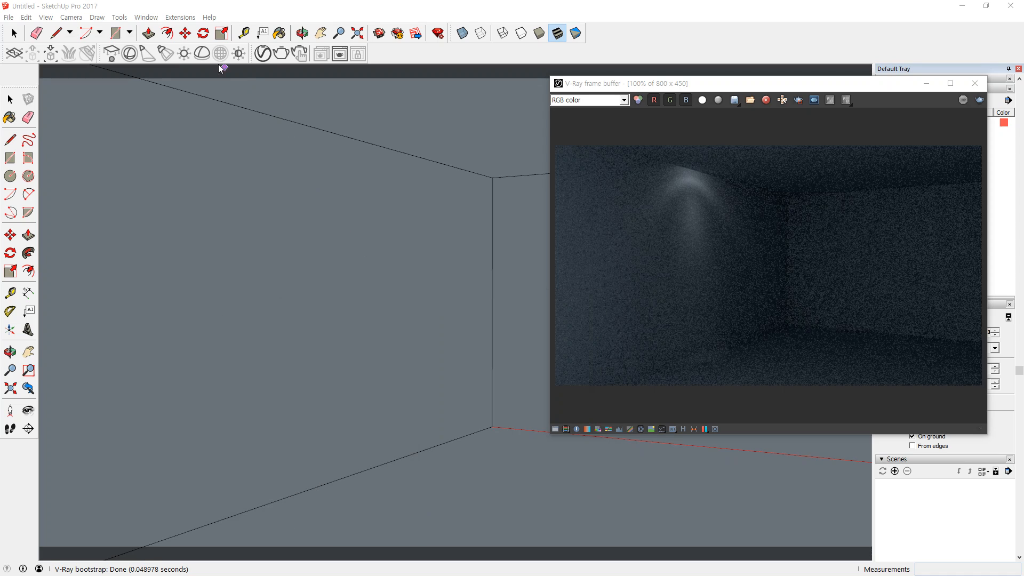
- Place an Omni Light on the room's floor and move it straight up about 1357 mm into the middle of the room
click(180, 54)
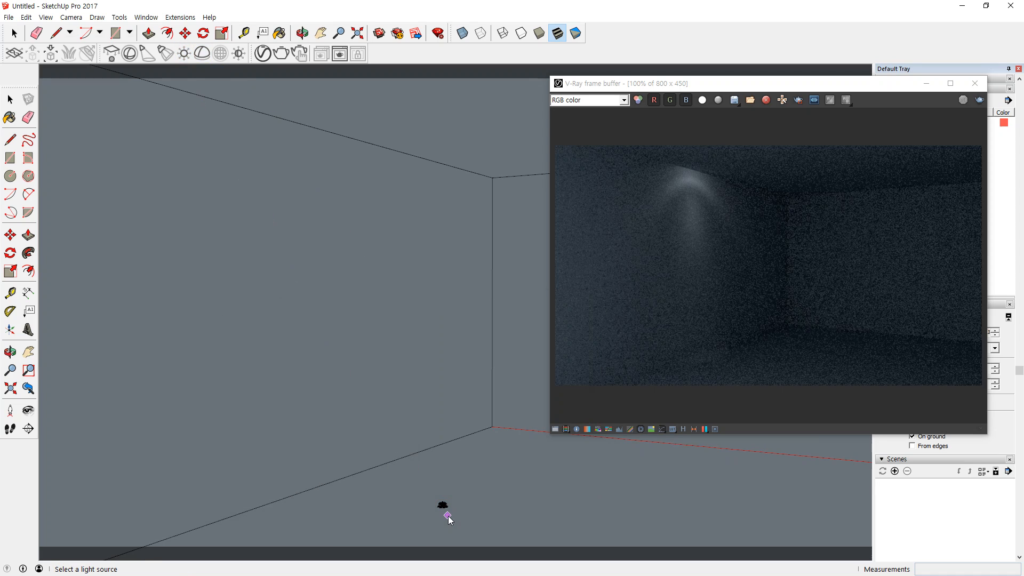
right_click(447, 516)
click(454, 510)
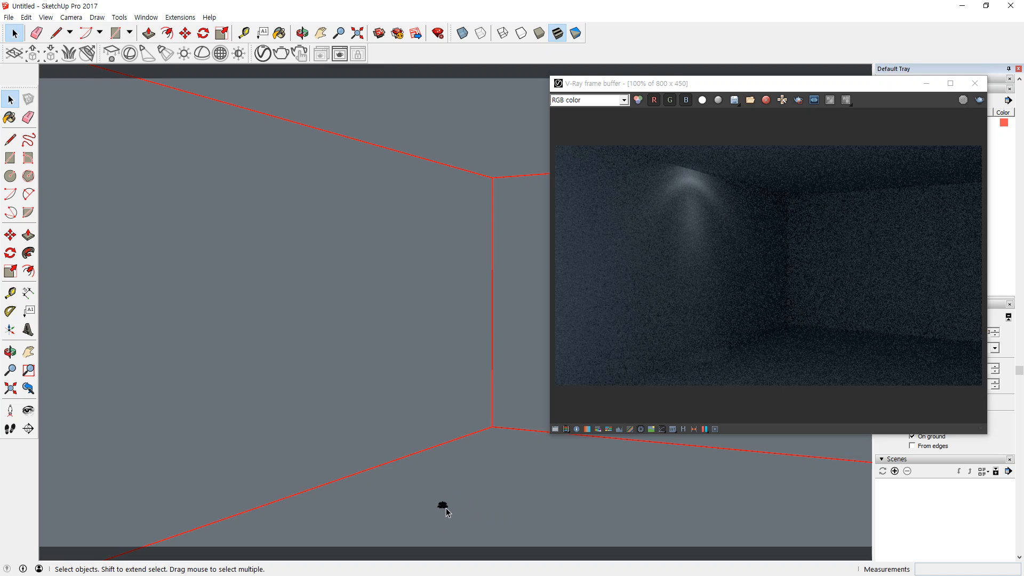
click(441, 508)
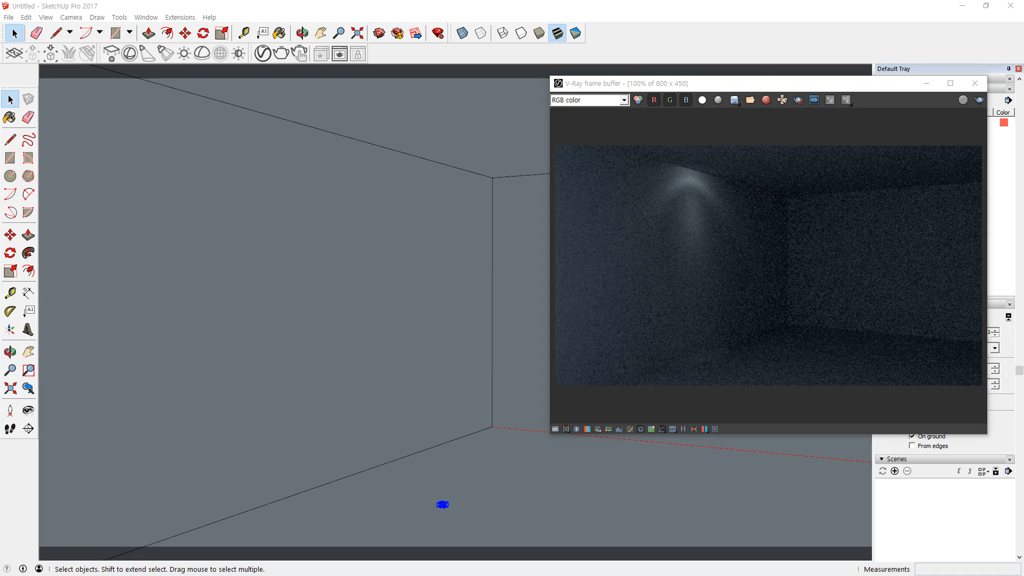
click(442, 506)
key(m)
click(442, 504)
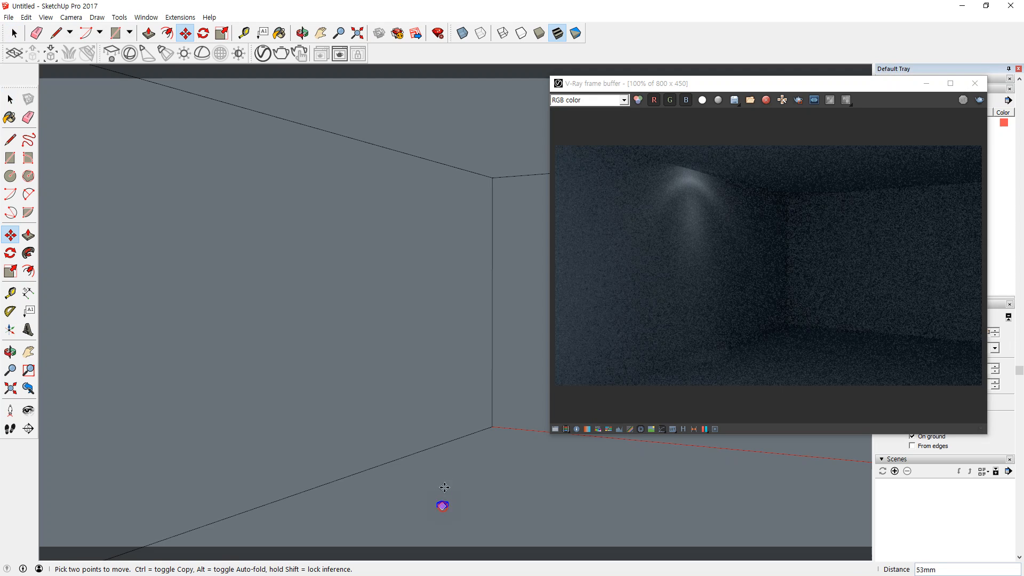
click(442, 285)
- Render the view with the omni light and examine its settings in the V-Ray Asset Editor
mouse_move(463, 316)
mouse_down()
mouse_move(428, 327)
mouse_move(477, 308)
mouse_up()
click(979, 100)
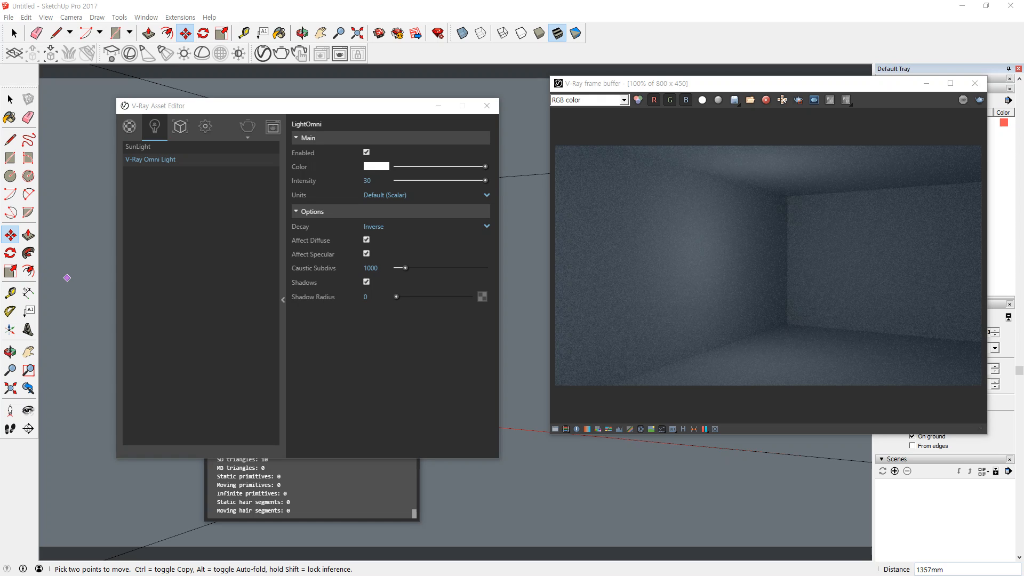
key(super+plus)
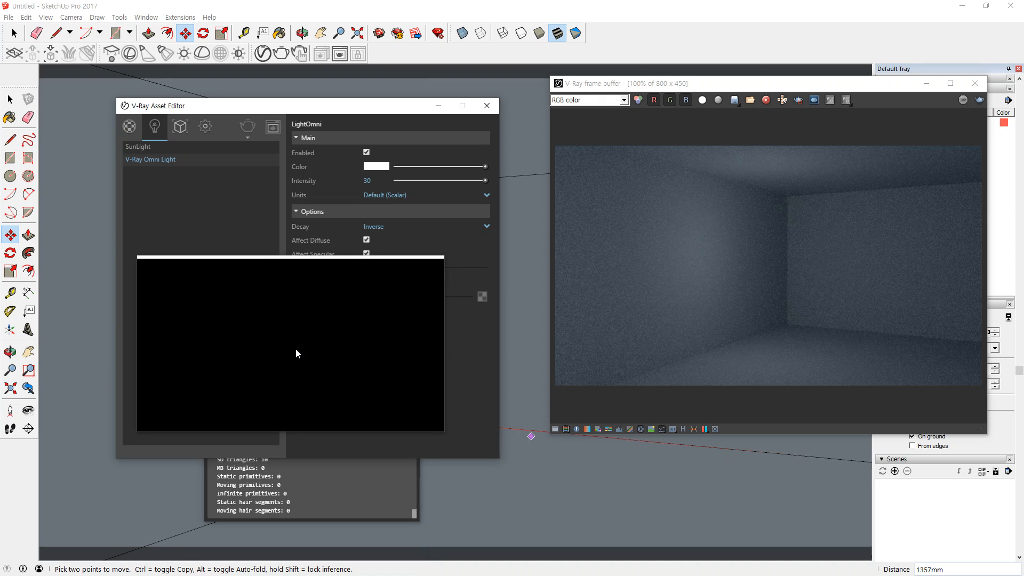
- Delete the V-Ray Omni Light from the scene and close the asset editor and frame buffer
right_click(171, 161)
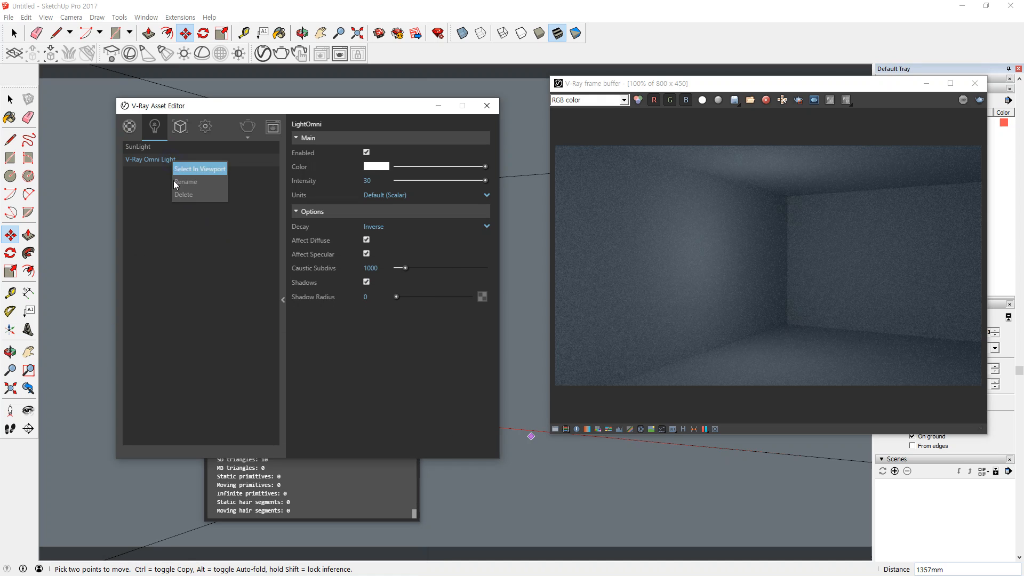
click(177, 195)
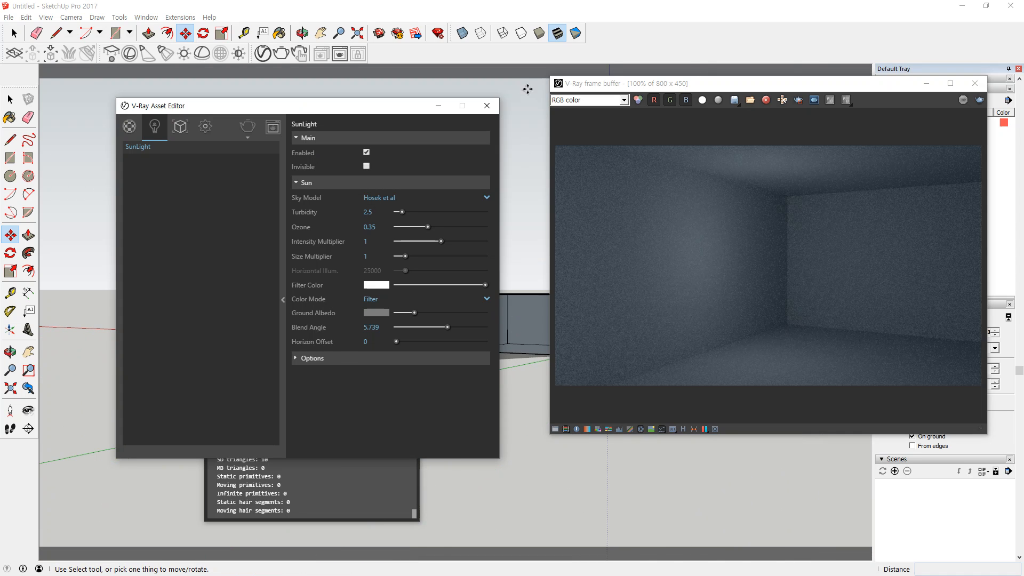
click(487, 106)
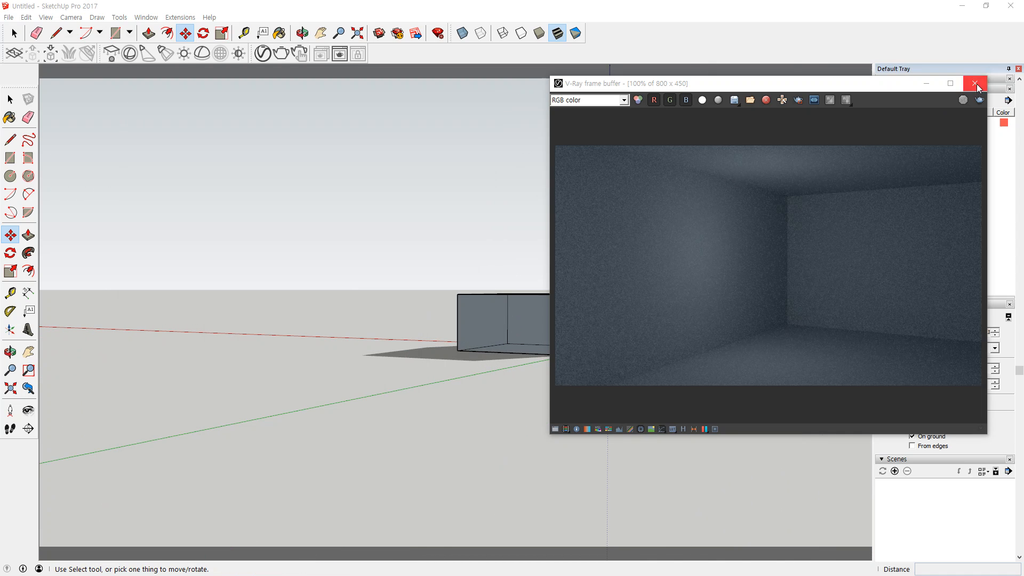
click(974, 83)
middle_drag(407, 280, 633, 212)
scroll(622, 231, up, 2)
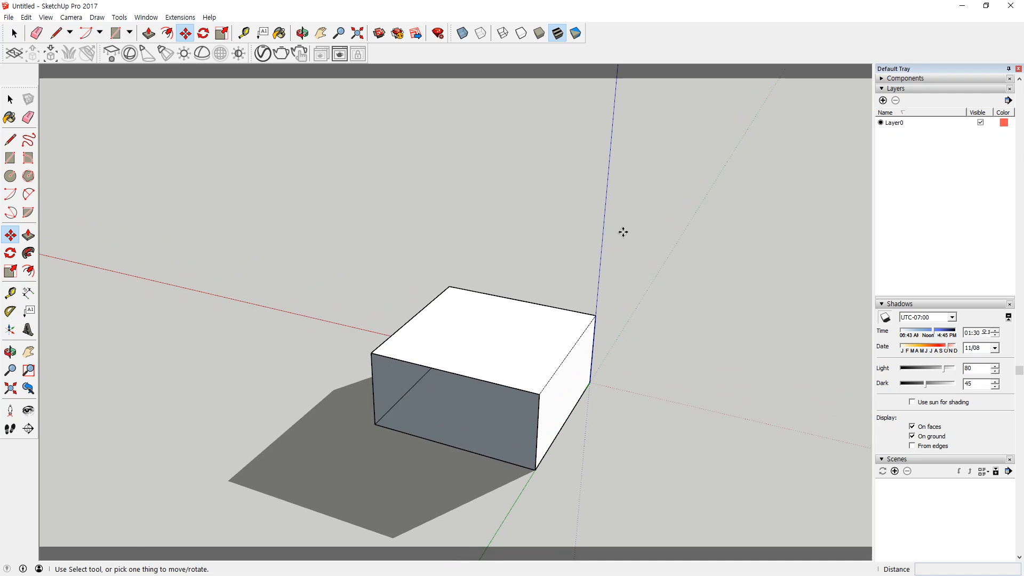
- Set the shadow time to 1:30 AM for a night scene
click(967, 333)
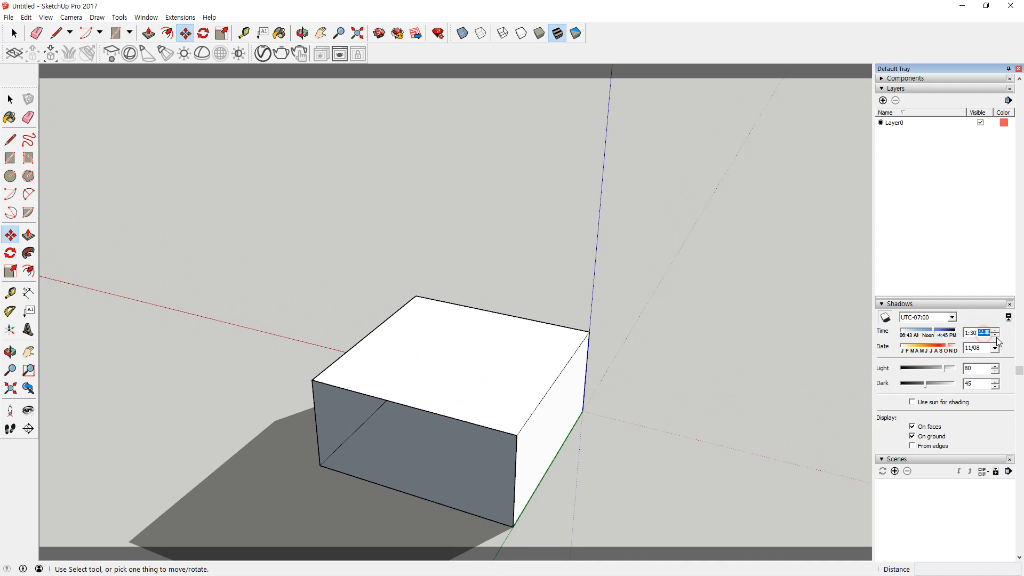
click(984, 332)
click(995, 335)
key(ctrl+2)
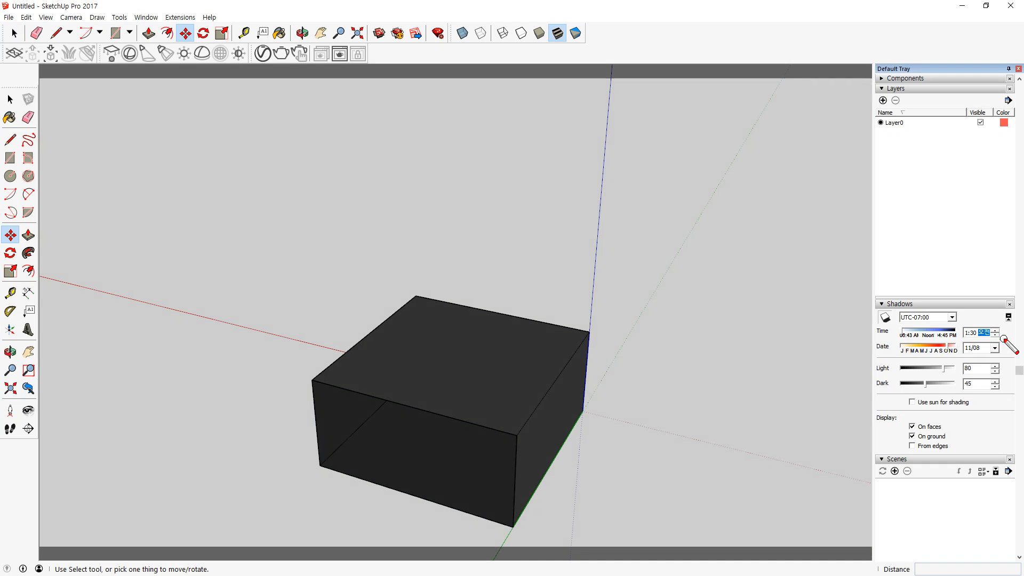
drag(1004, 338, 910, 348)
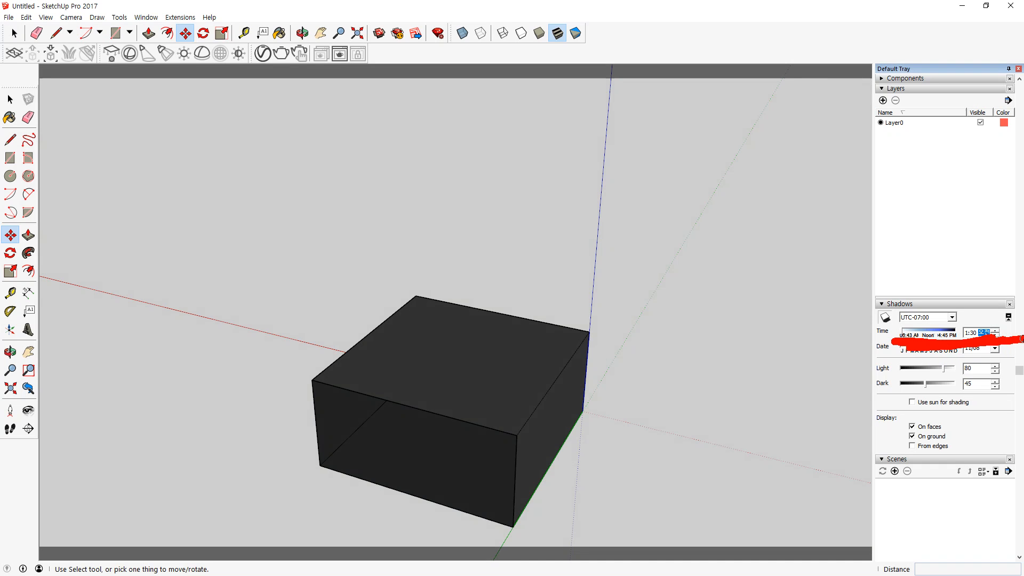
key(Escape)
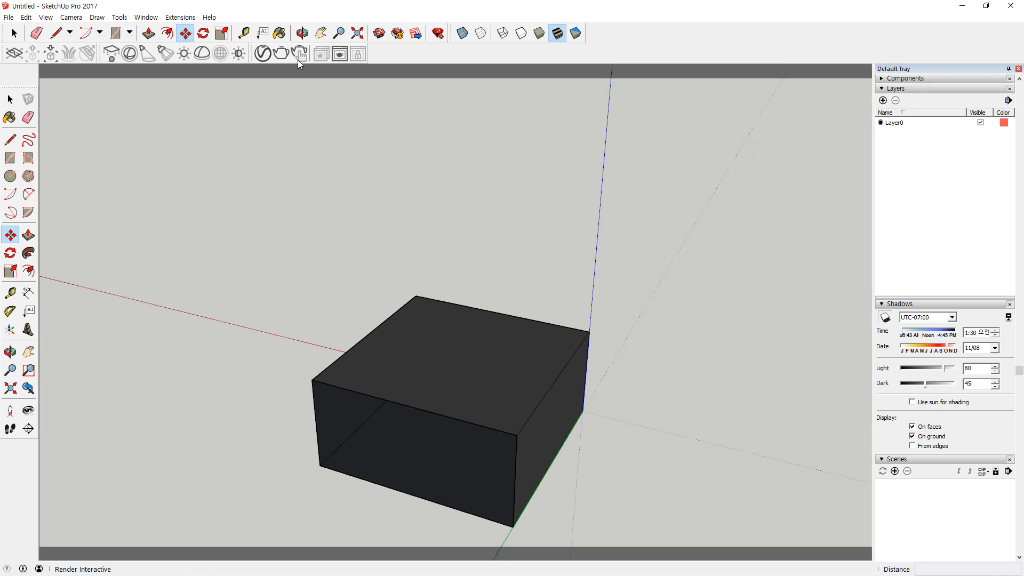
- Render the box at night, examine the result, and close the frame buffer and progress windows
click(285, 55)
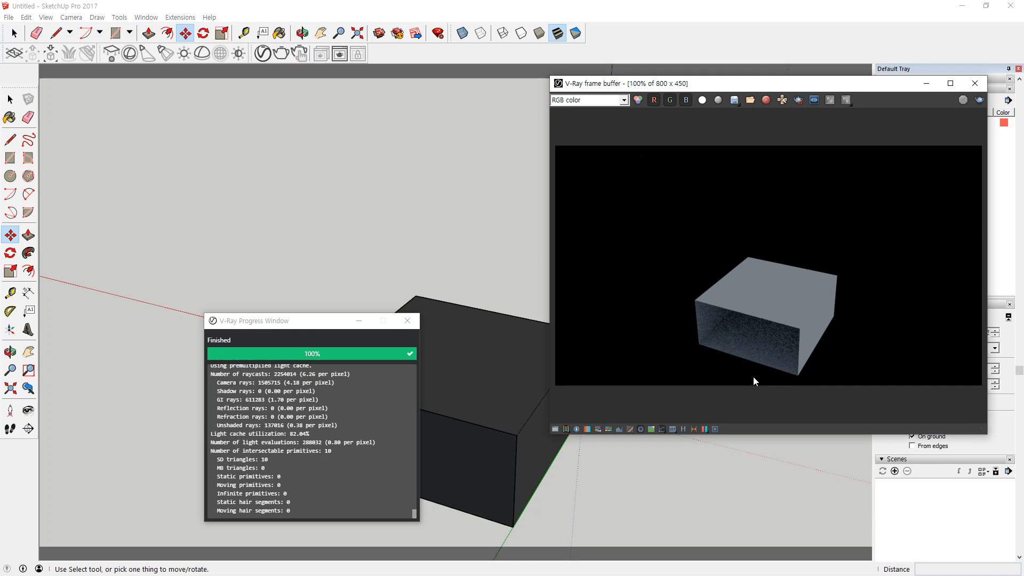
click(974, 84)
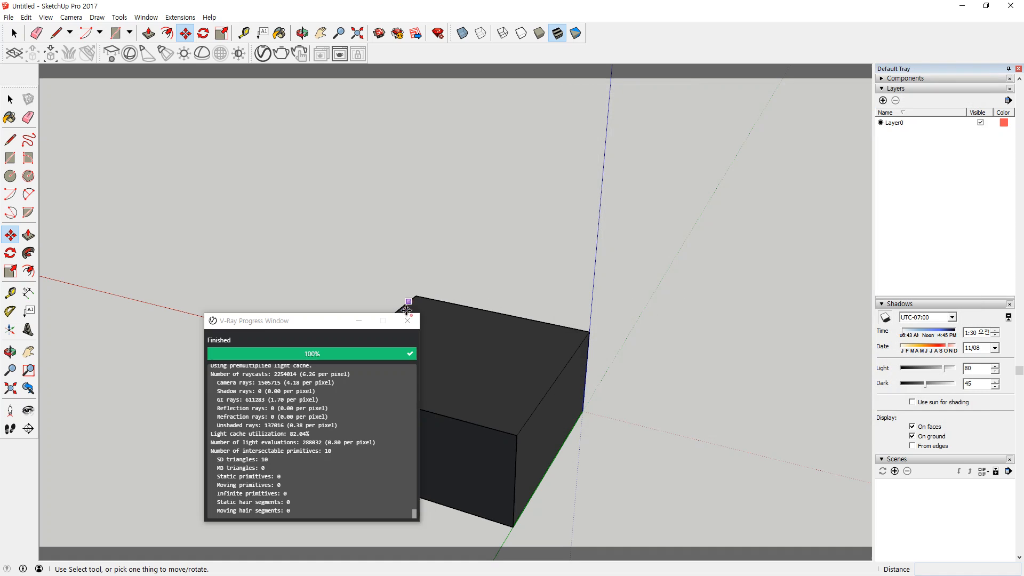
click(409, 323)
- Draw a large ground rectangle about 17441 × 25591 mm surrounding the room box
scroll(251, 319, down, 3)
scroll(480, 341, down, 1)
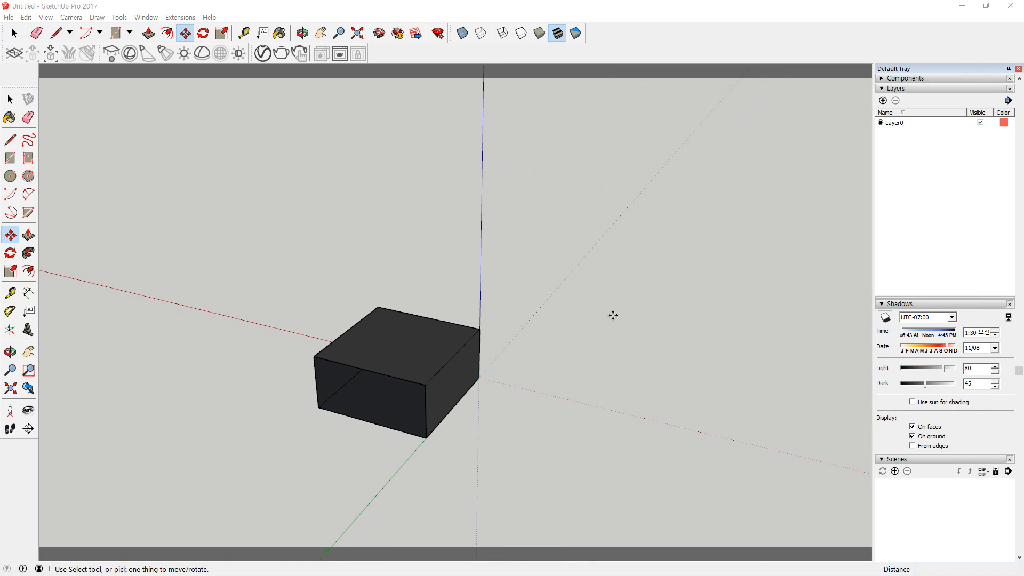
key(r)
click(641, 271)
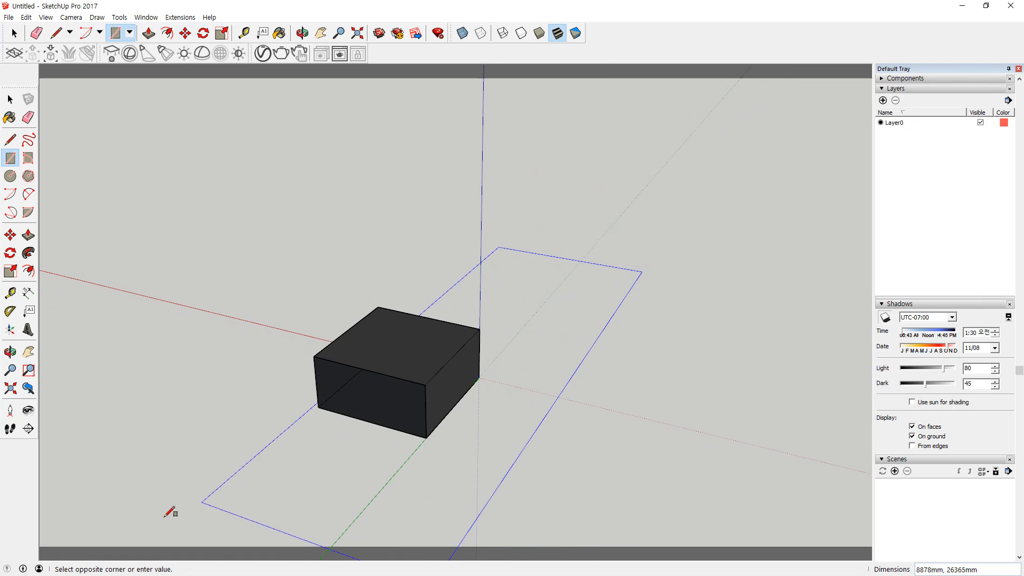
click(46, 428)
- Render the box on the ground rectangle and compare the image with the Exposure correction off and on
click(282, 54)
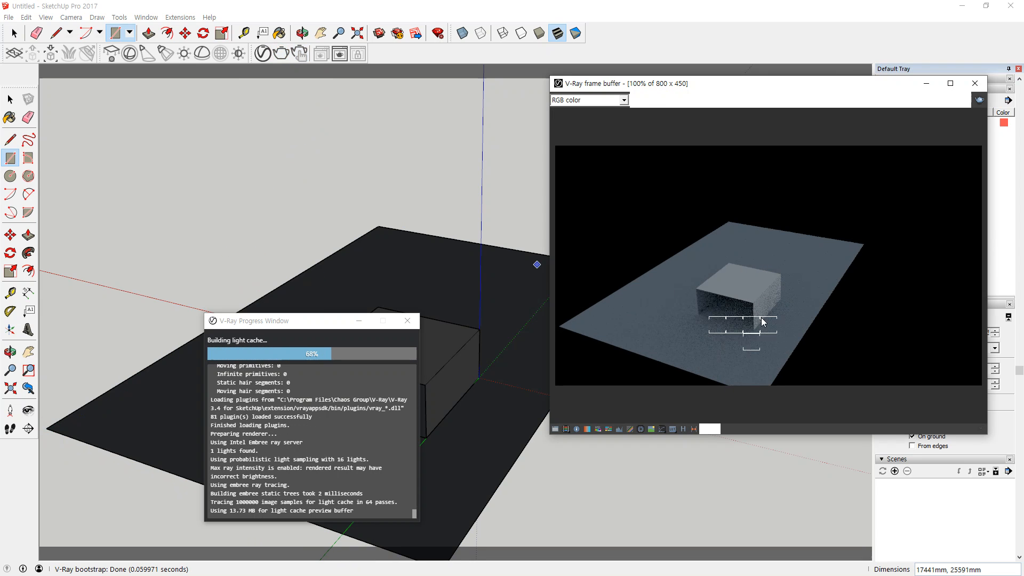
scroll(738, 318, up, 1)
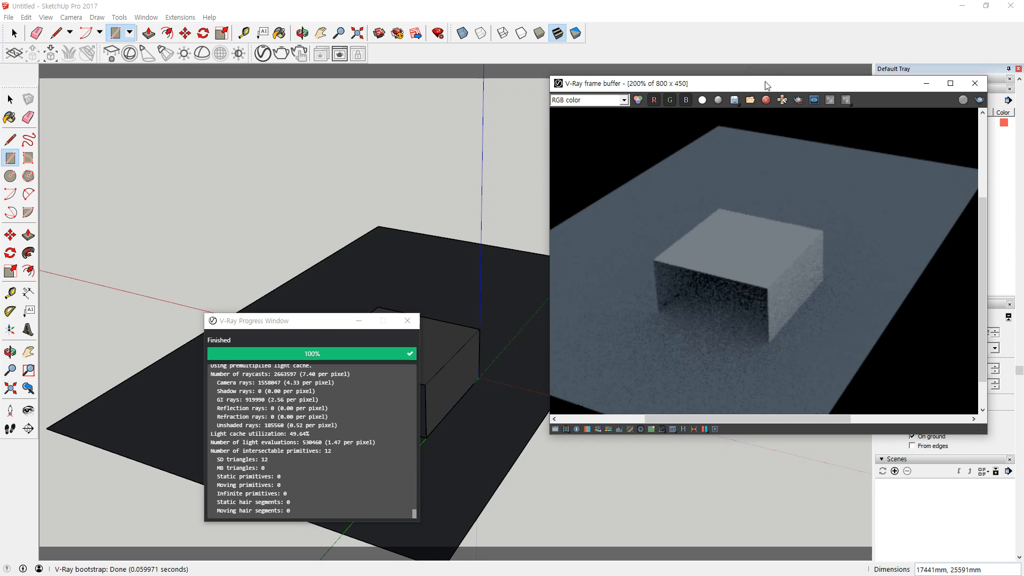
drag(764, 84, 538, 55)
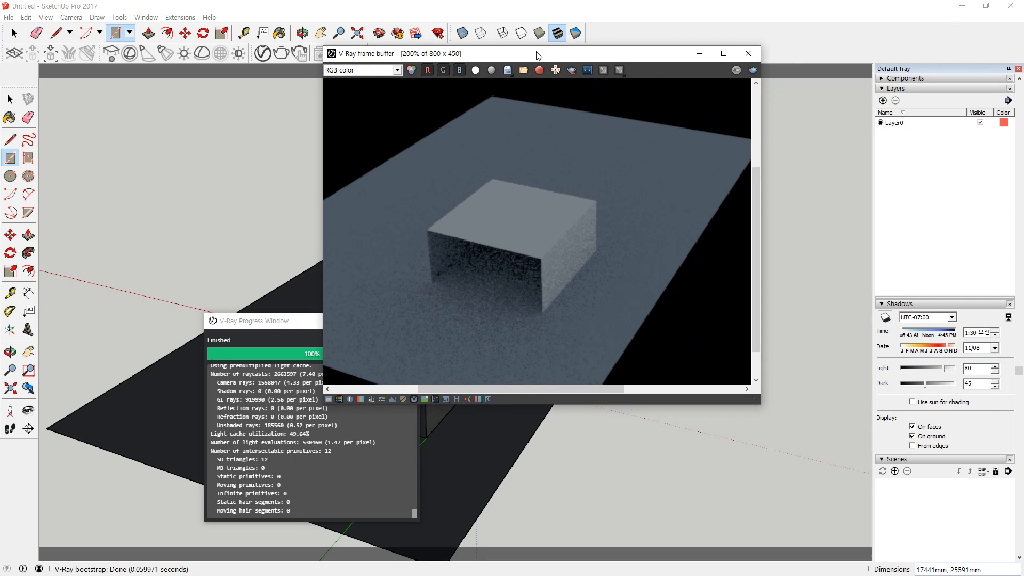
click(329, 400)
click(769, 84)
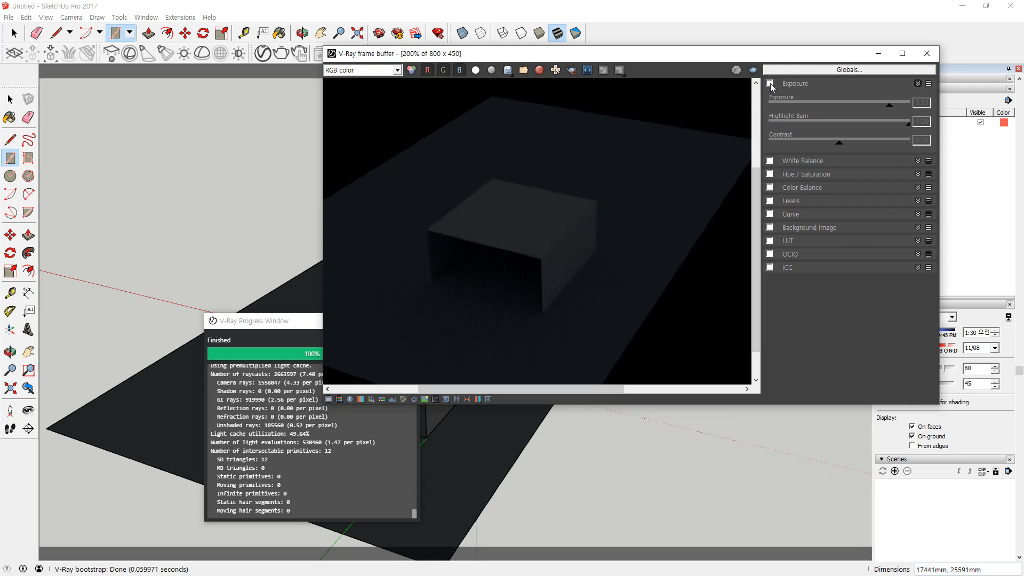
click(769, 84)
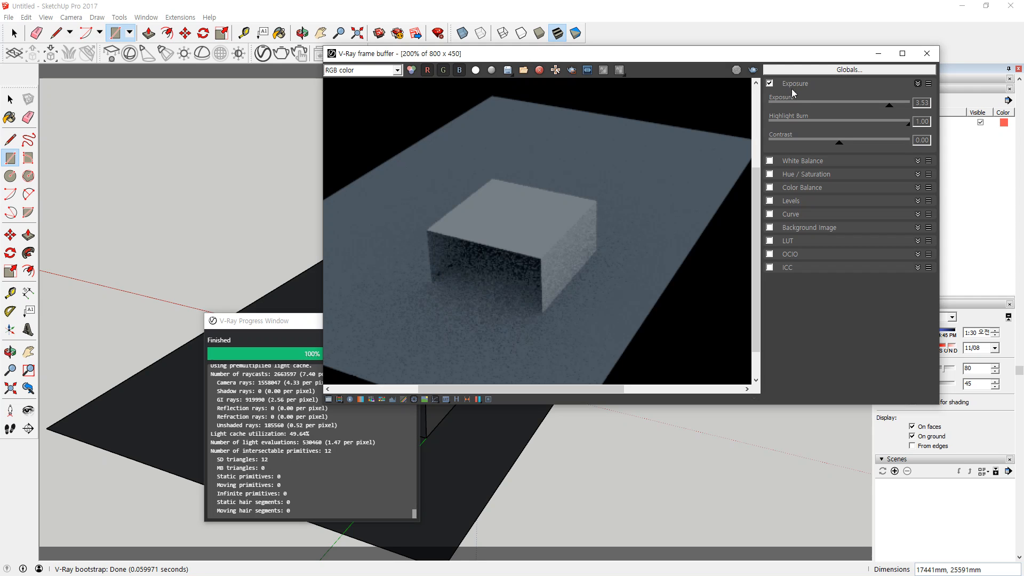
- Lower the frame buffer's Exposure correction to 2.13 and close the progress window
drag(879, 110, 844, 111)
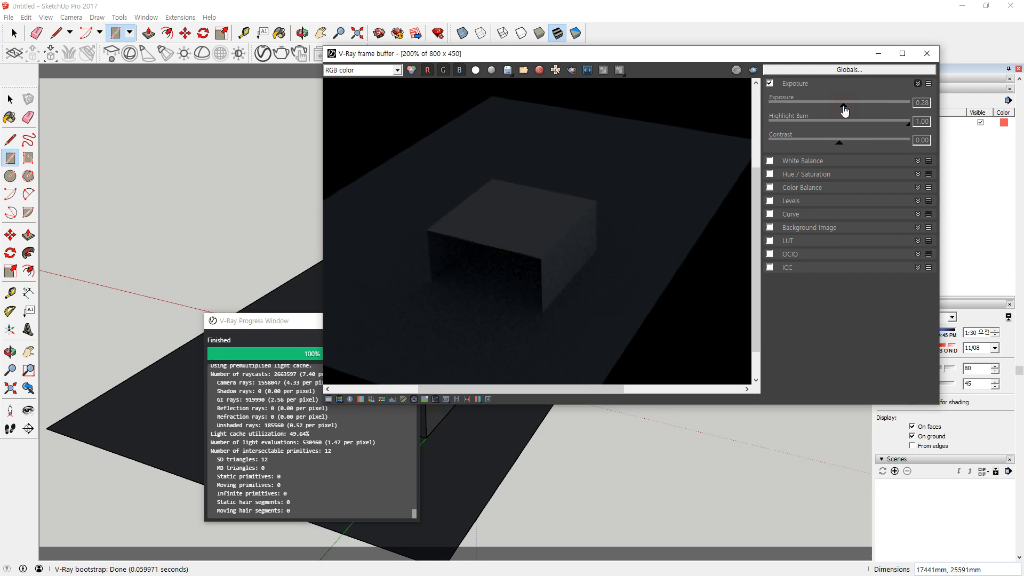
drag(849, 109, 866, 110)
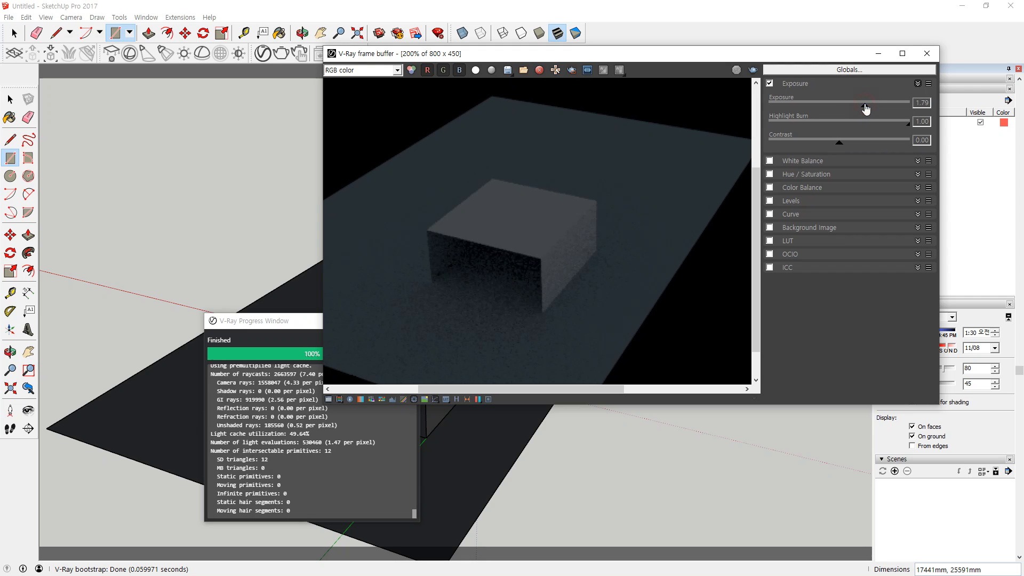
click(770, 83)
click(770, 83)
drag(870, 112, 870, 110)
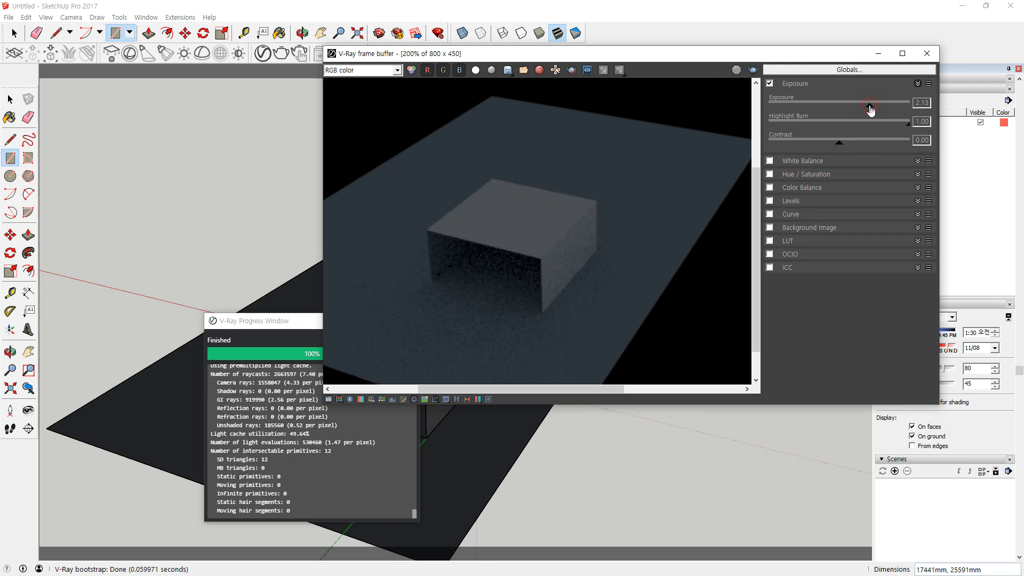
click(587, 70)
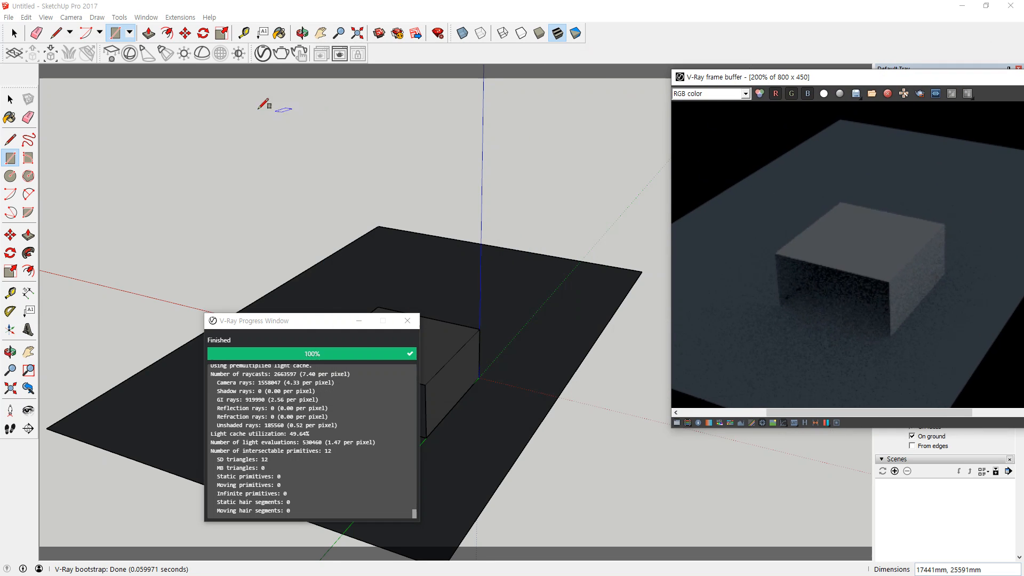
click(410, 321)
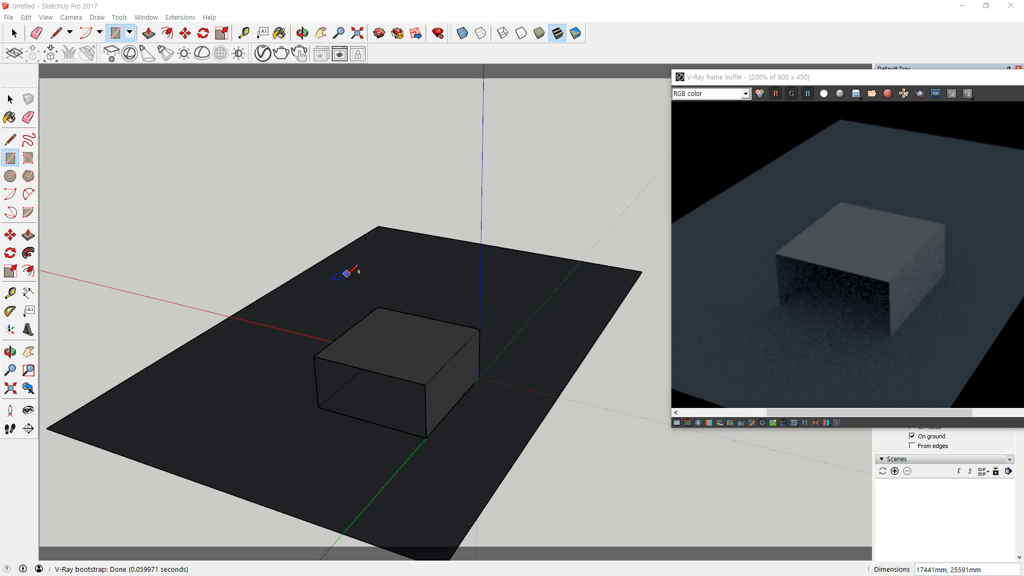
- Make the ground rectangle with its edges into a group
click(10, 100)
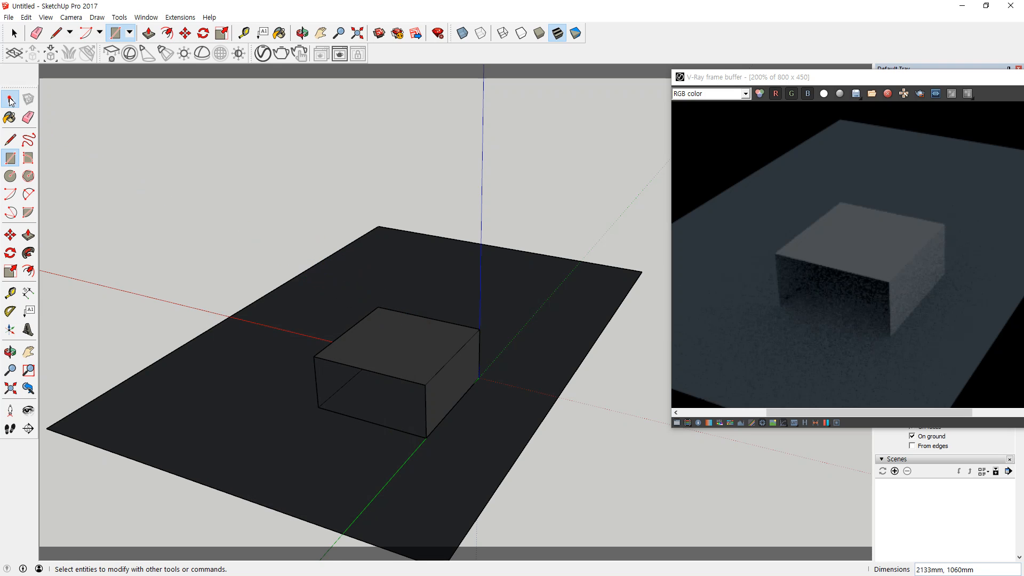
click(308, 283)
right_click(308, 284)
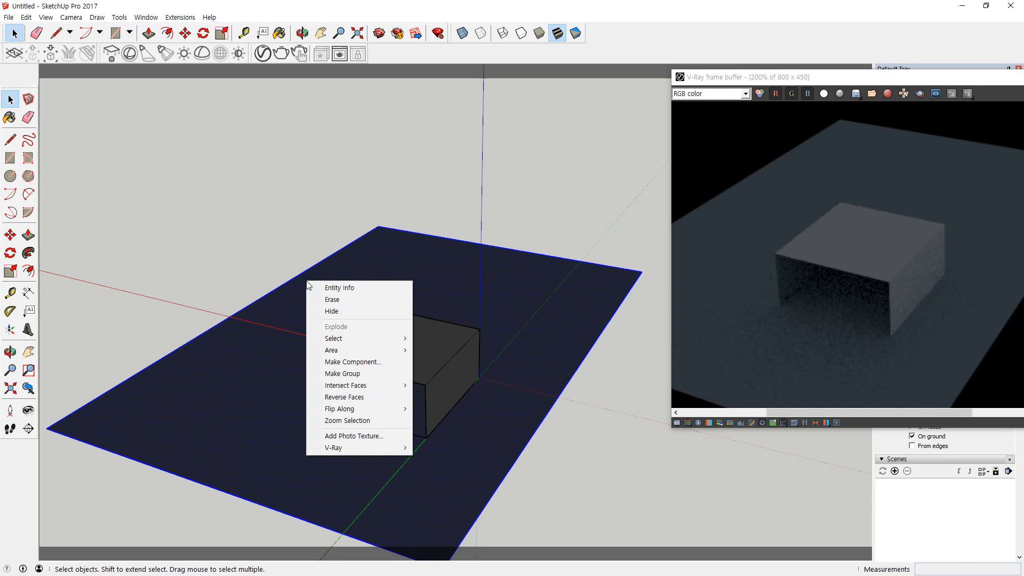
click(177, 84)
- Place a V-Ray Dome Light on the top face of the room box
click(202, 54)
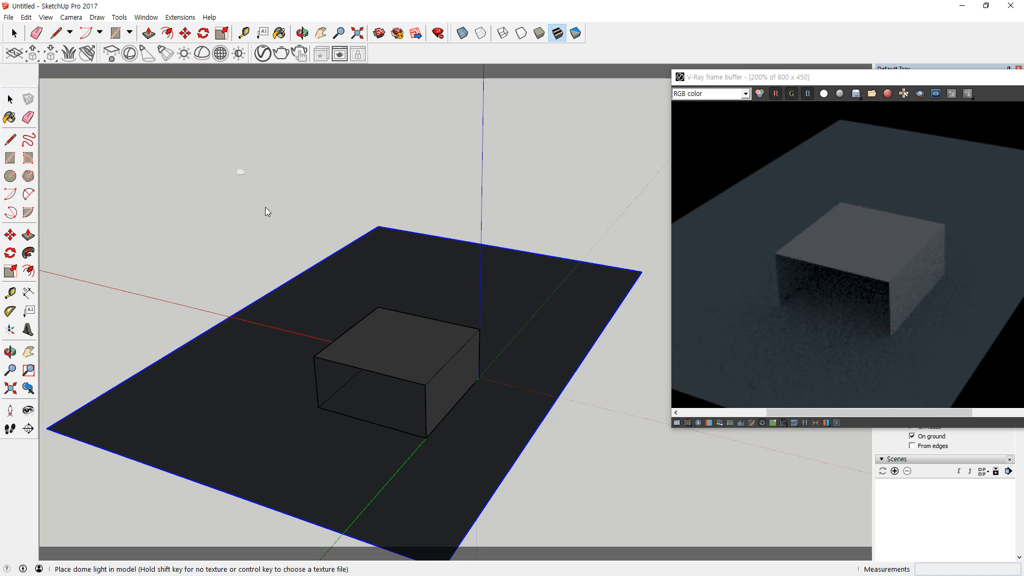
click(395, 343)
scroll(404, 346, up, 5)
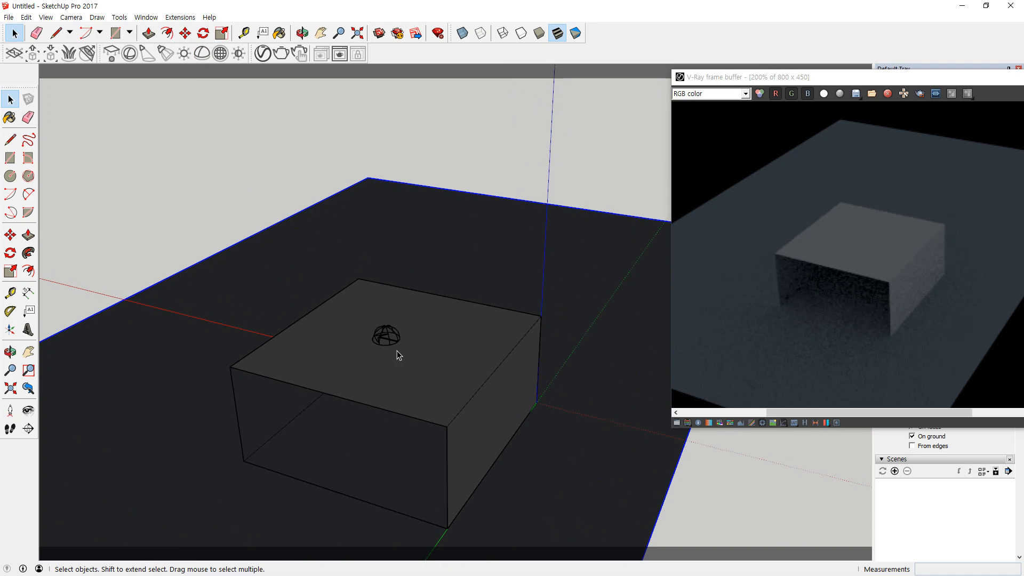
scroll(383, 342, up, 2)
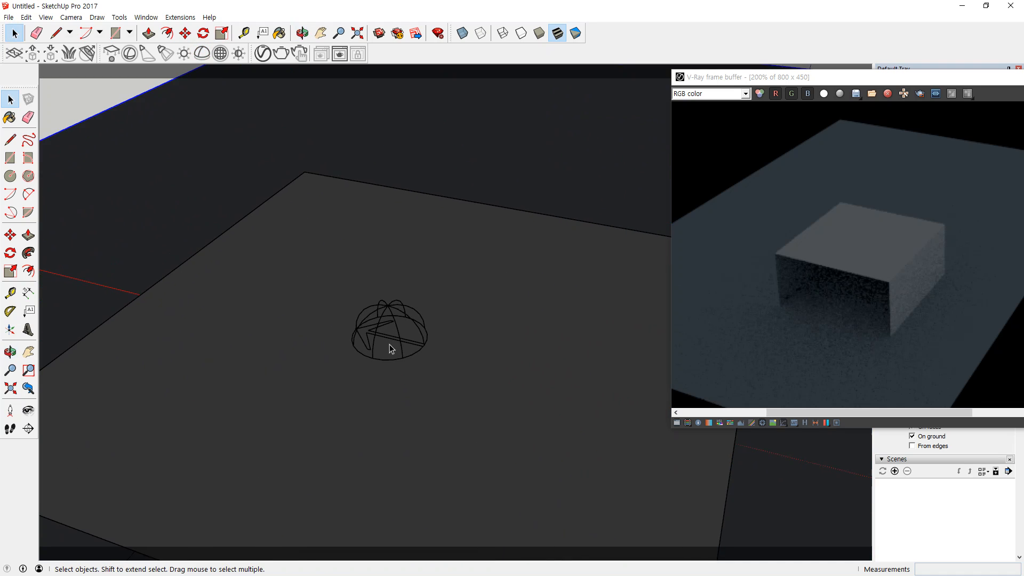
- Rotate the dome light horizontally about a point on its base rim
click(388, 311)
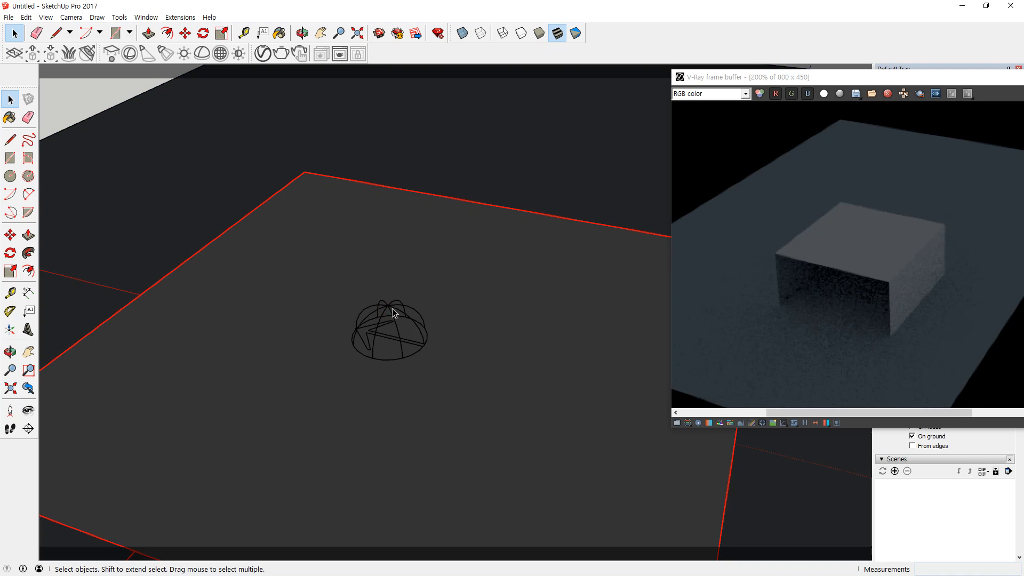
click(393, 308)
key(q)
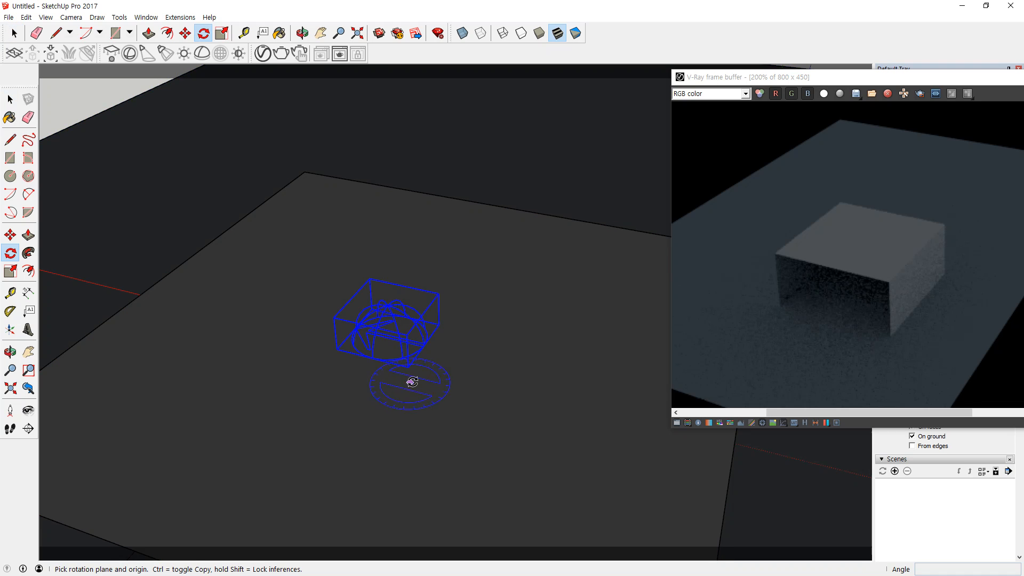
click(425, 345)
click(474, 356)
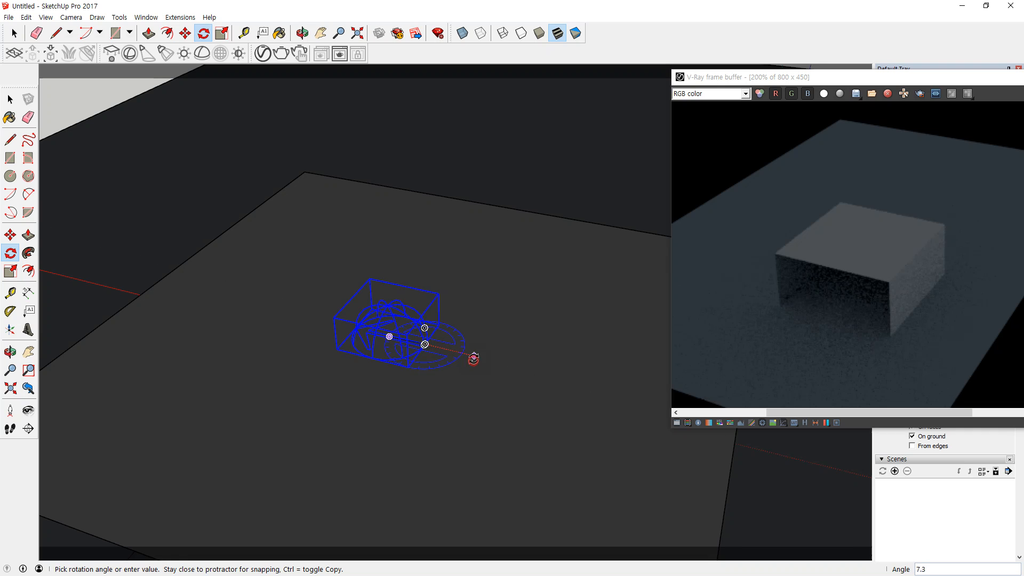
click(483, 321)
- Examine the direction arrow inside the dome light's icon up close
scroll(366, 361, up, 5)
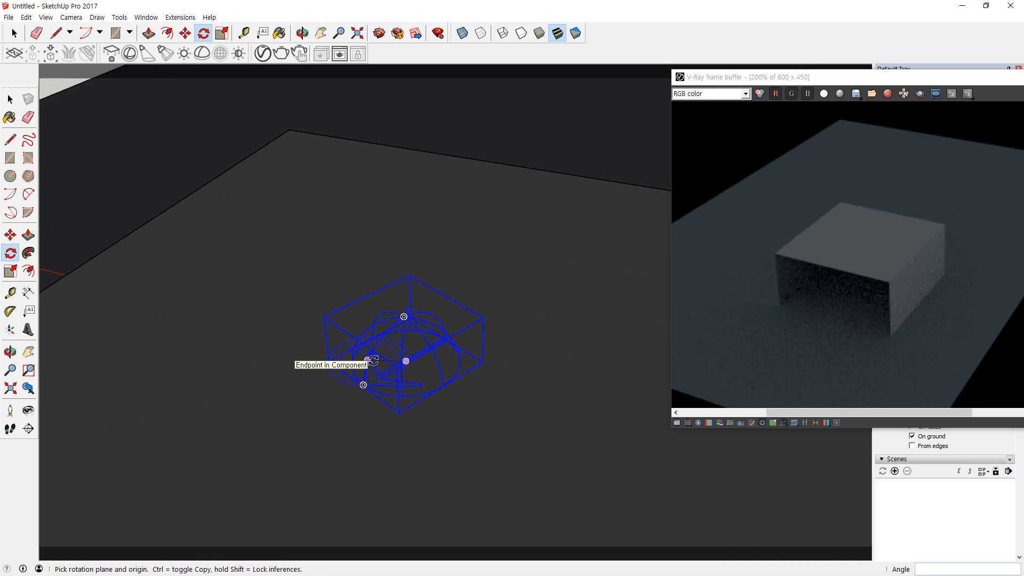
scroll(355, 383, up, 2)
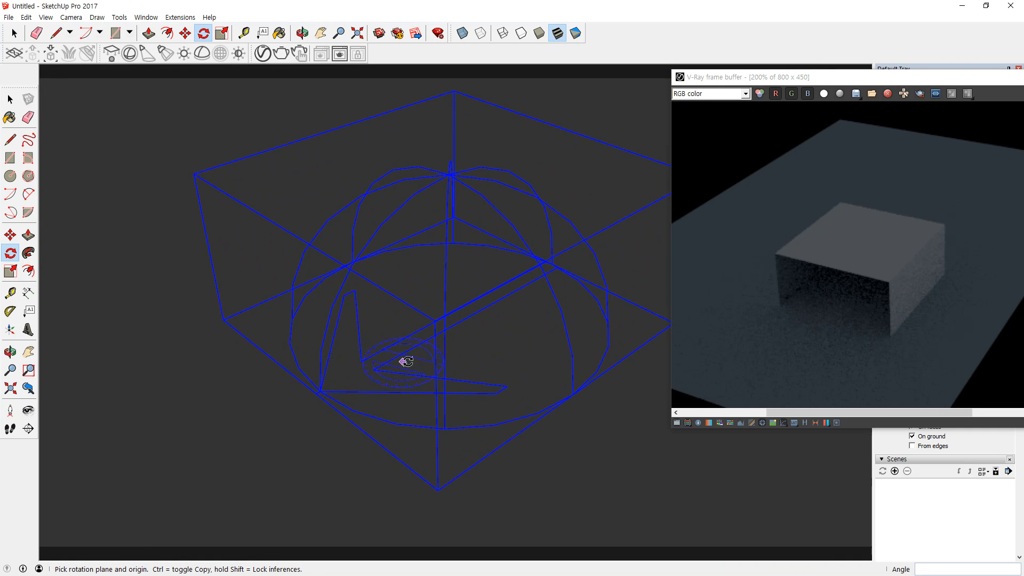
mouse_move(317, 416)
mouse_down()
mouse_move(427, 331)
mouse_move(343, 430)
mouse_up()
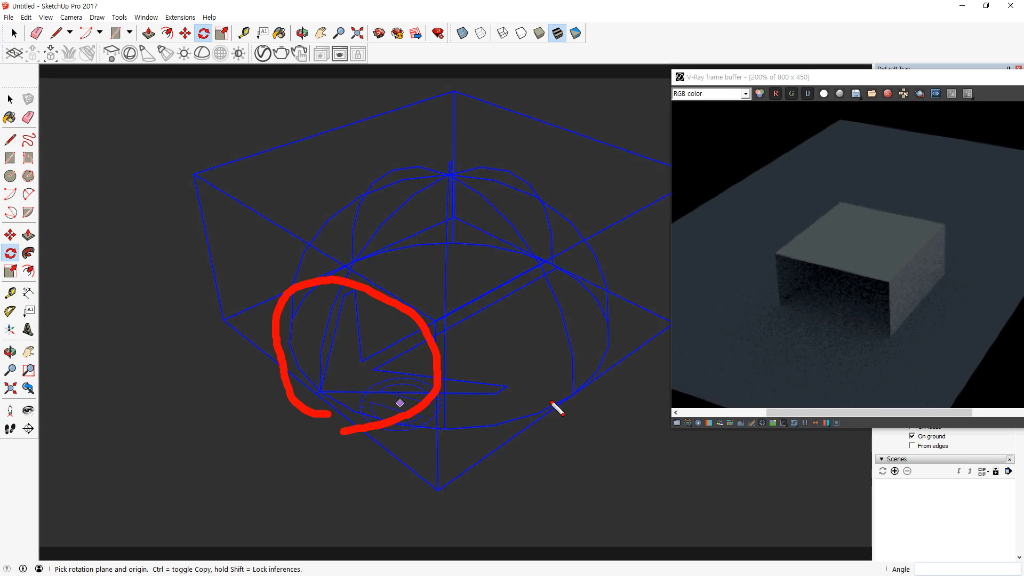
key(Escape)
- Close the frame buffer and set the shadow time to 1:30 PM
drag(884, 82, 450, 223)
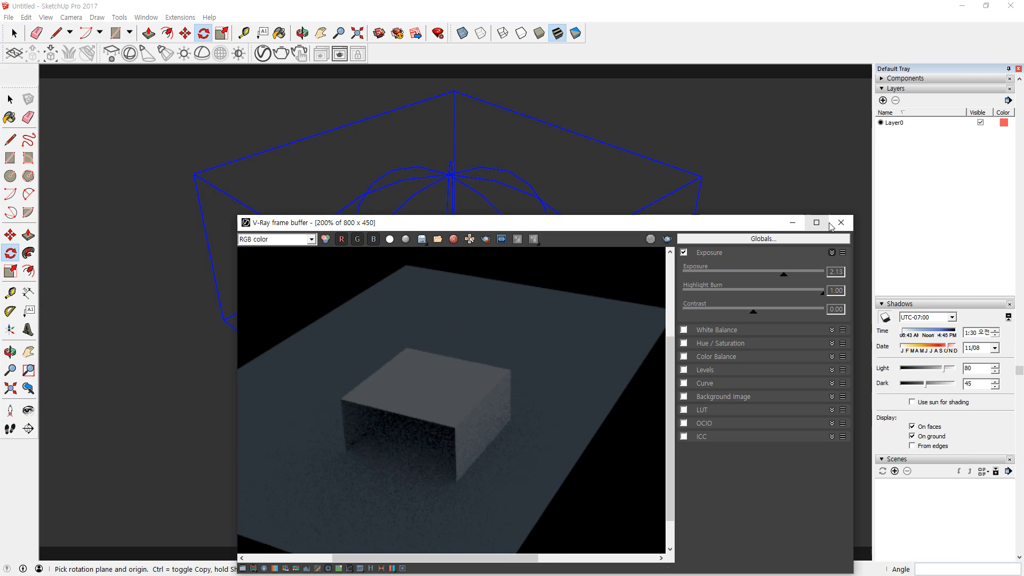
click(845, 223)
click(996, 338)
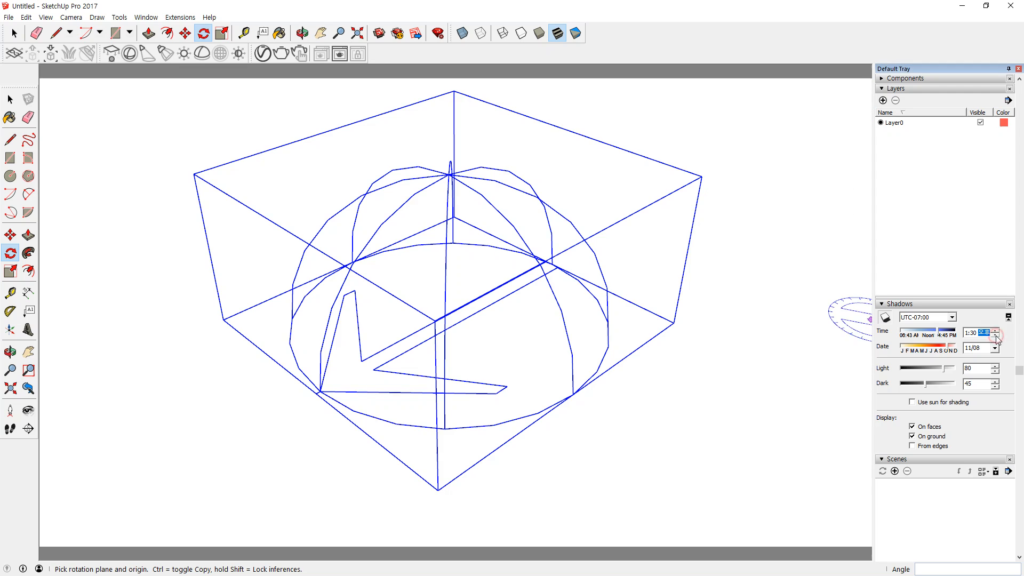
- Point out the direction of the dome light's arrow, and undo the light's rotation and placement
mouse_move(395, 353)
mouse_down()
mouse_move(246, 412)
mouse_move(258, 434)
mouse_up()
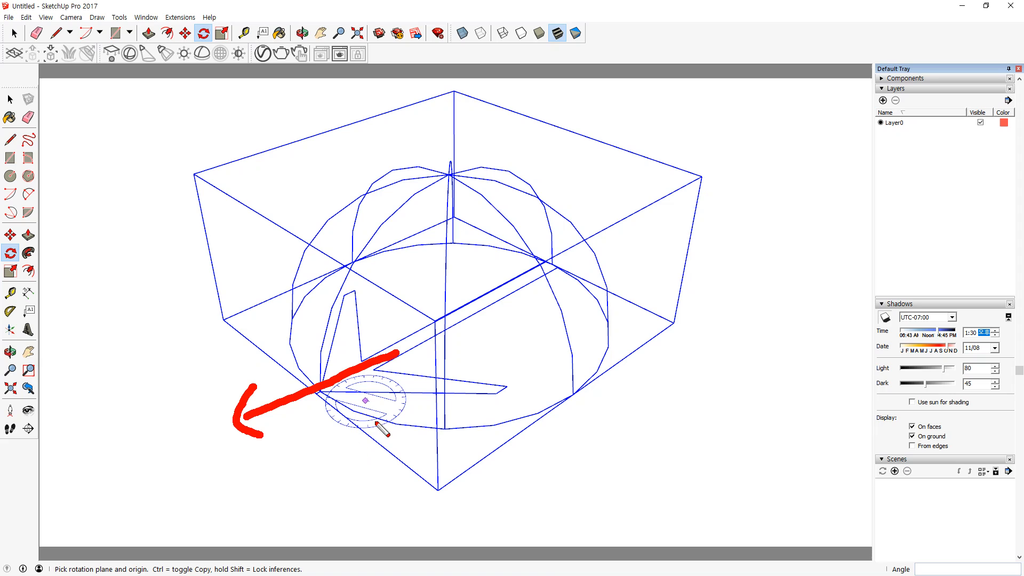
key(Escape)
key(ctrl+z)
key(ctrl+z)
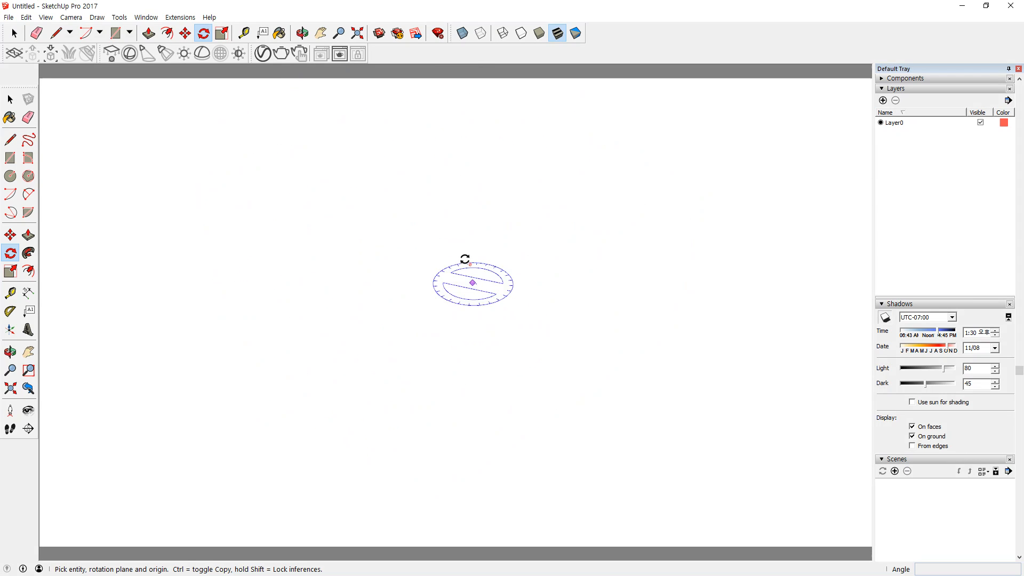
- Place a V-Ray dome light on the top face of the box and view its direction arrow up close
scroll(440, 304, down, 6)
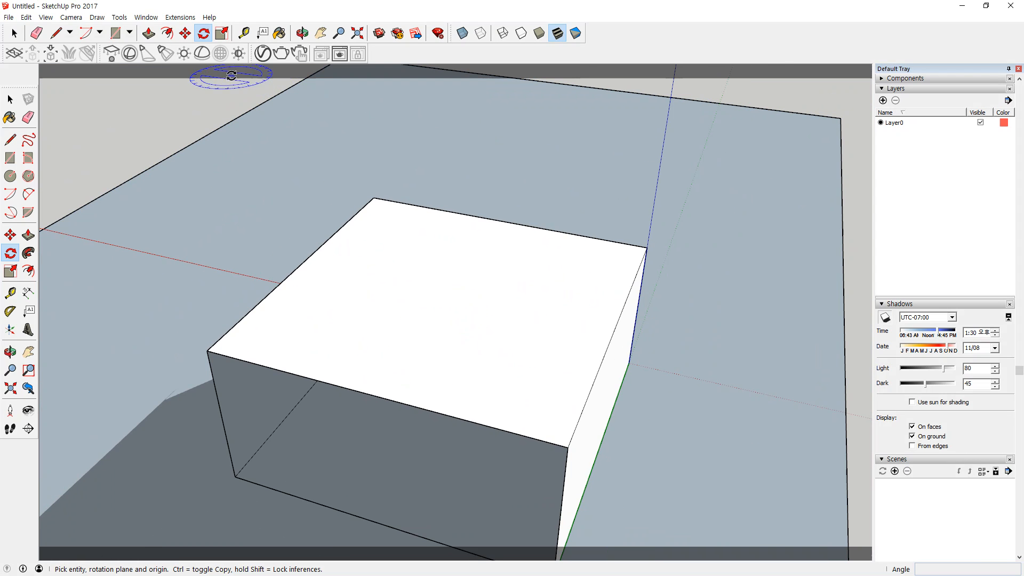
click(202, 53)
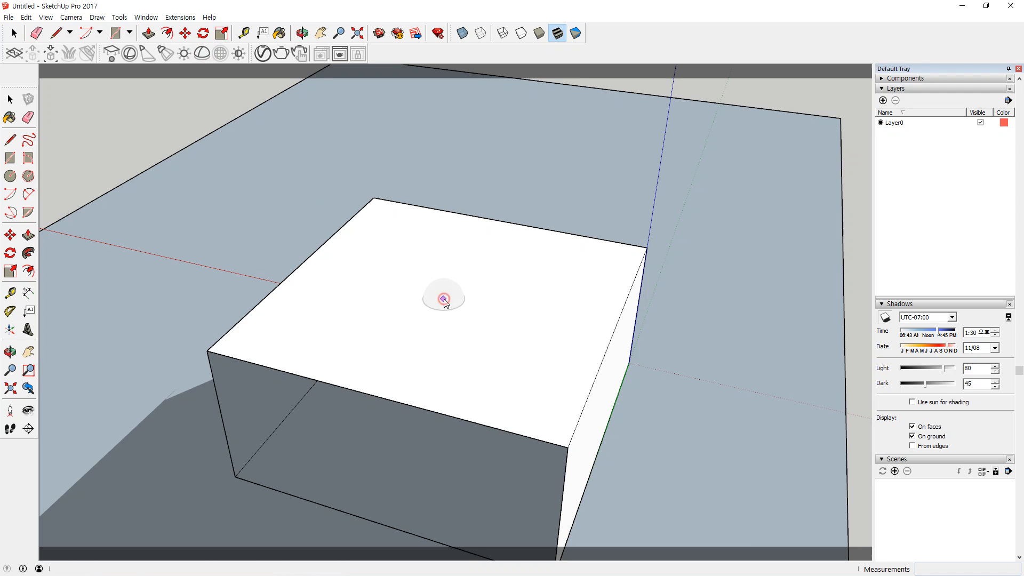
click(495, 379)
scroll(414, 266, up, 3)
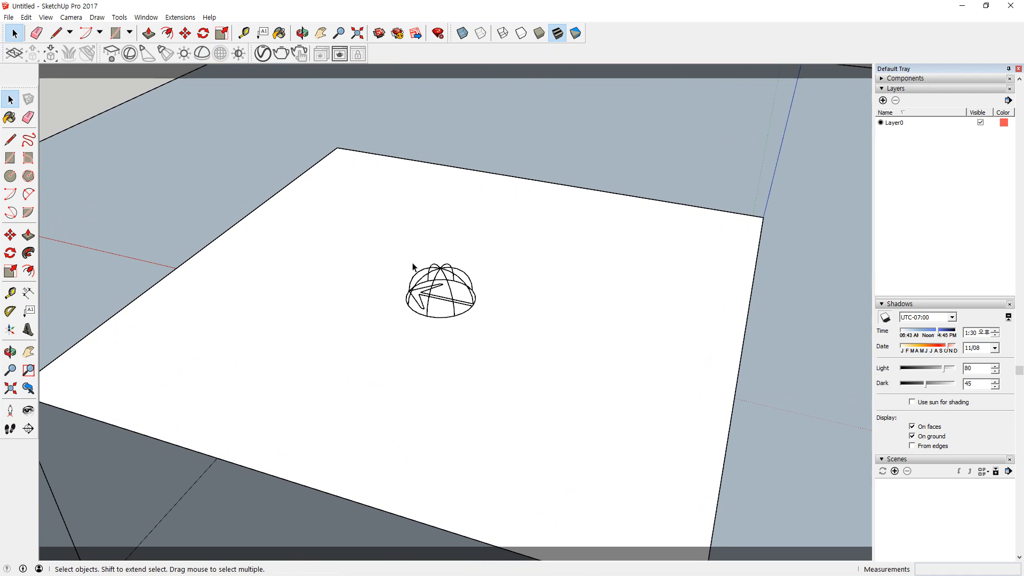
scroll(457, 302, up, 1)
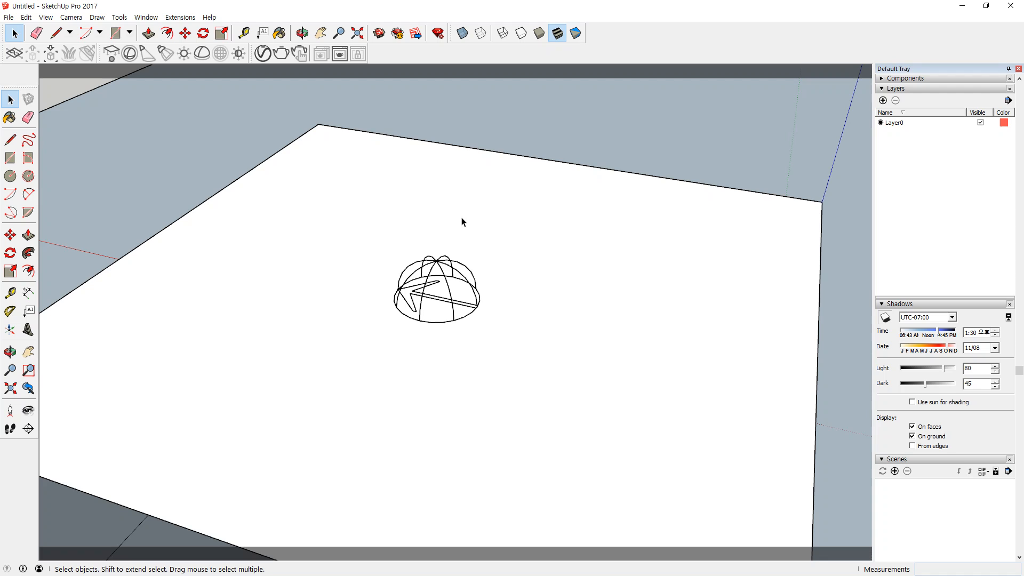
scroll(412, 284, up, 1)
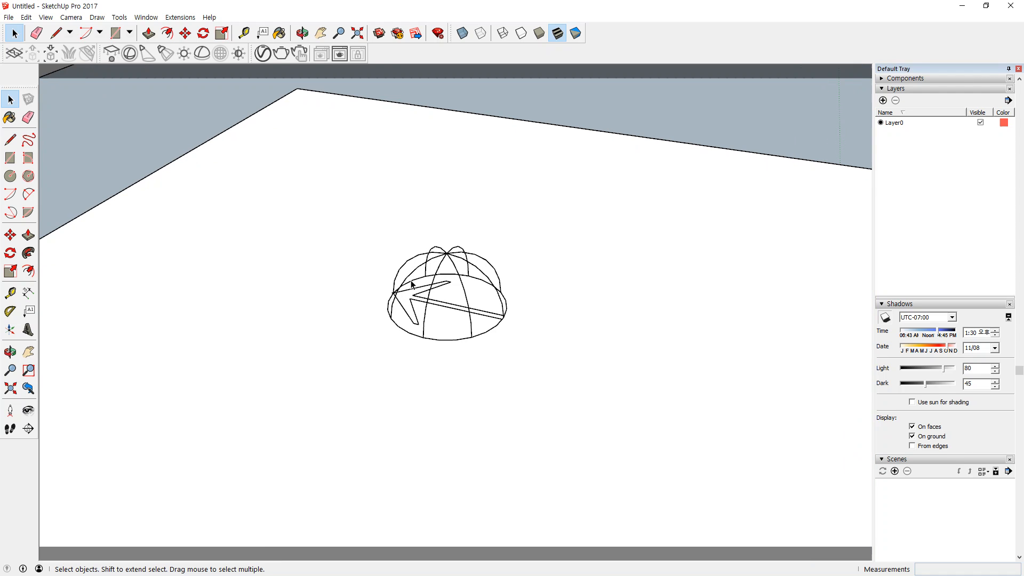
- Rotate the dome light horizontally about the centre of its base
click(453, 257)
key(q)
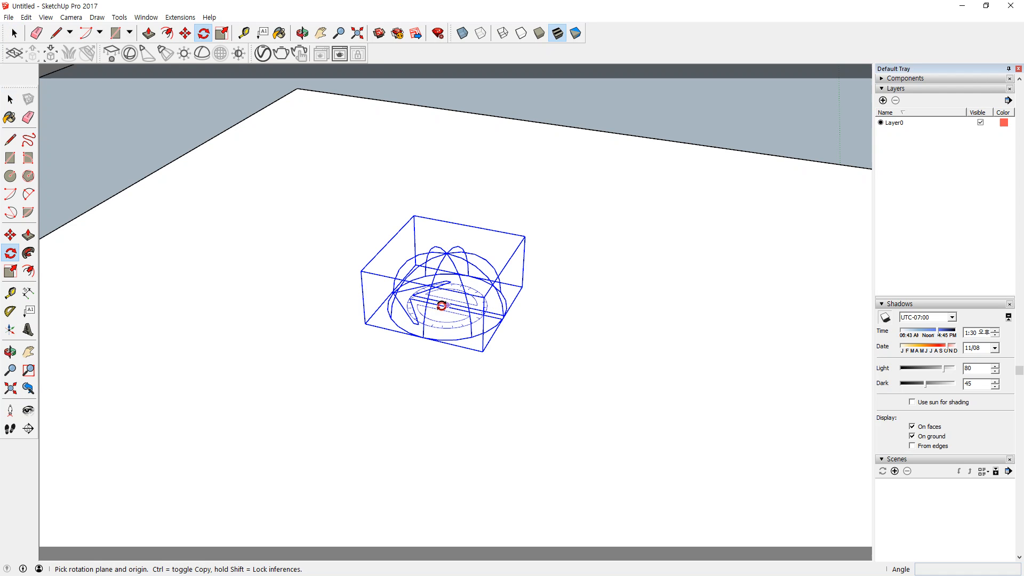
click(447, 305)
click(527, 324)
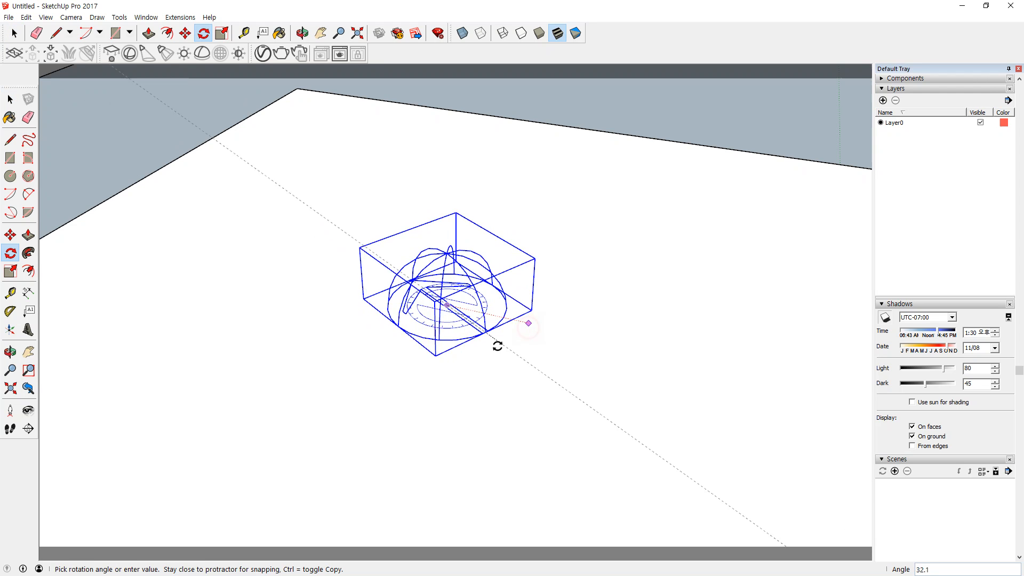
click(462, 356)
scroll(343, 384, down, 5)
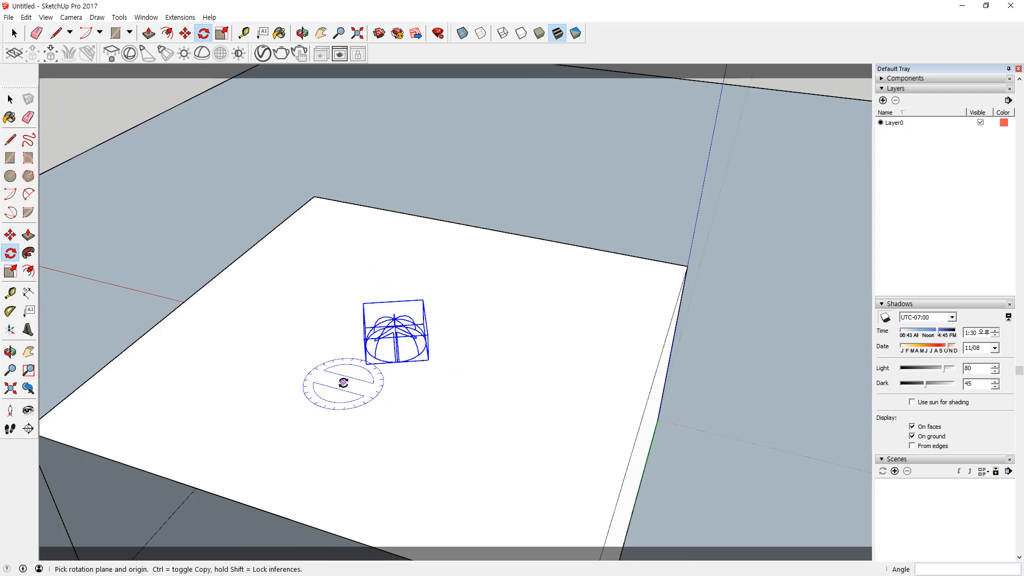
- Point out the sunlight direction, the box's ground shadow and the dome light's arrow direction in the model
middle_drag(343, 384, 509, 389)
scroll(434, 417, down, 4)
shift+middle_drag(434, 416, 492, 292)
scroll(497, 338, up, 2)
mouse_move(569, 95)
mouse_down()
mouse_move(542, 224)
mouse_move(554, 228)
mouse_up()
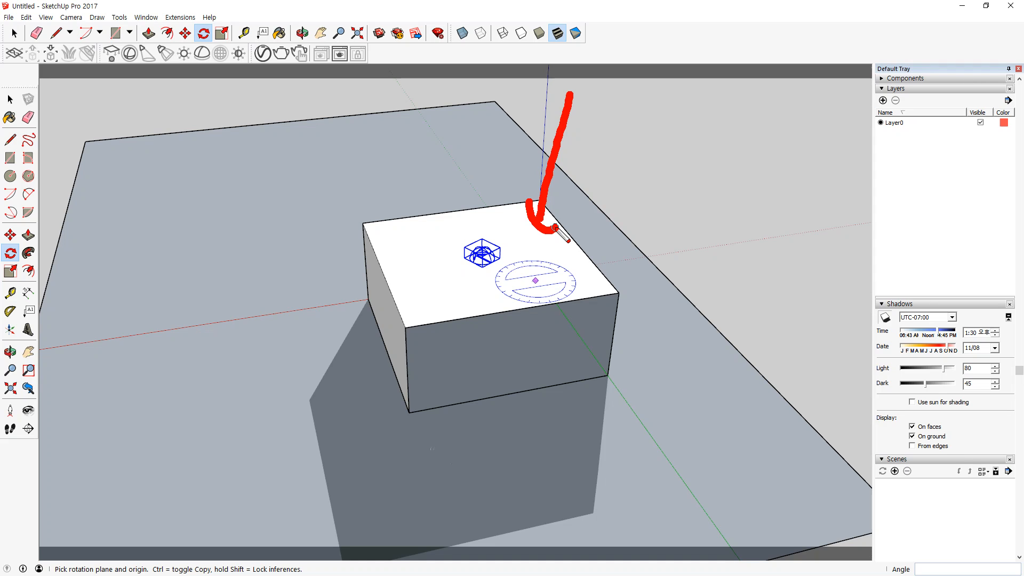
drag(420, 507, 442, 491)
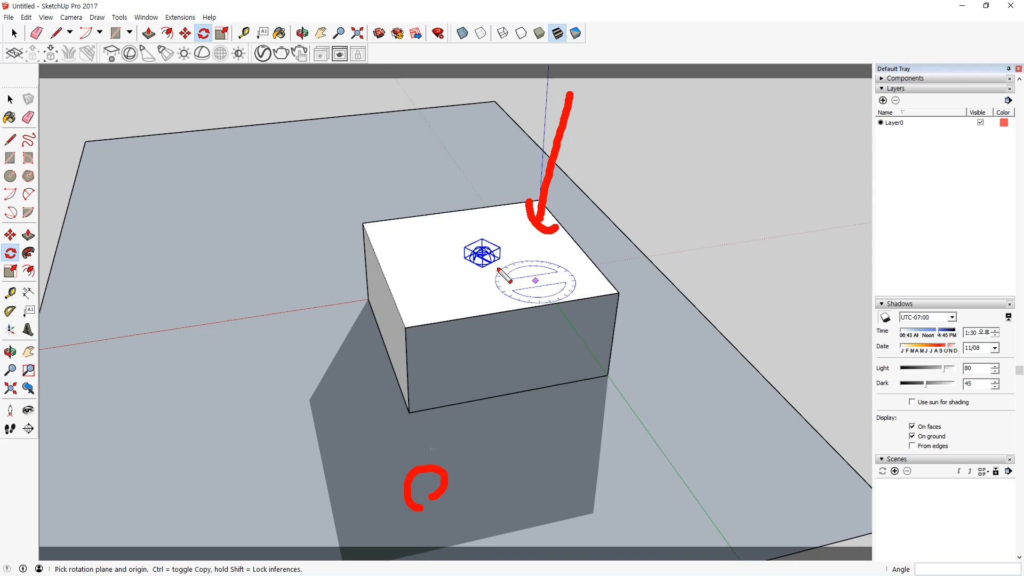
mouse_move(499, 270)
mouse_down()
mouse_move(366, 190)
mouse_move(395, 172)
mouse_up()
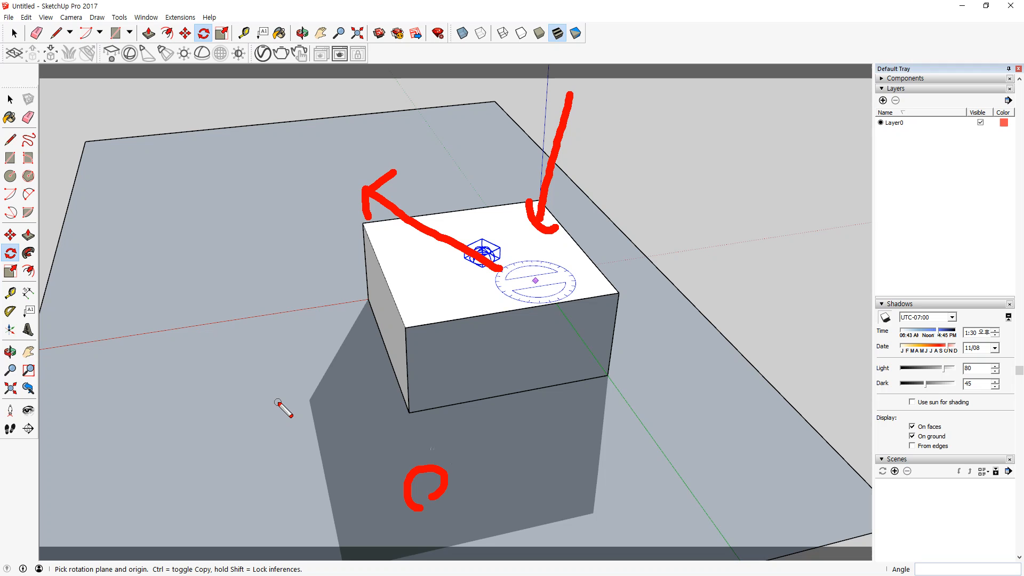
key(Escape)
- Set the shadow time to 1:30 AM and render the box with the rotated dome light
scroll(494, 271, up, 3)
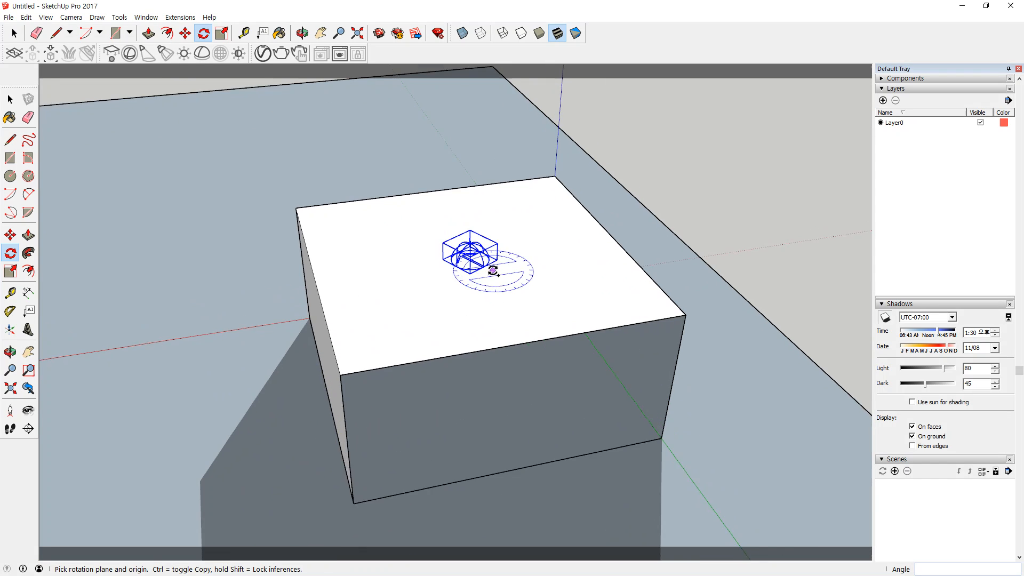
scroll(486, 269, up, 2)
middle_drag(480, 268, 589, 302)
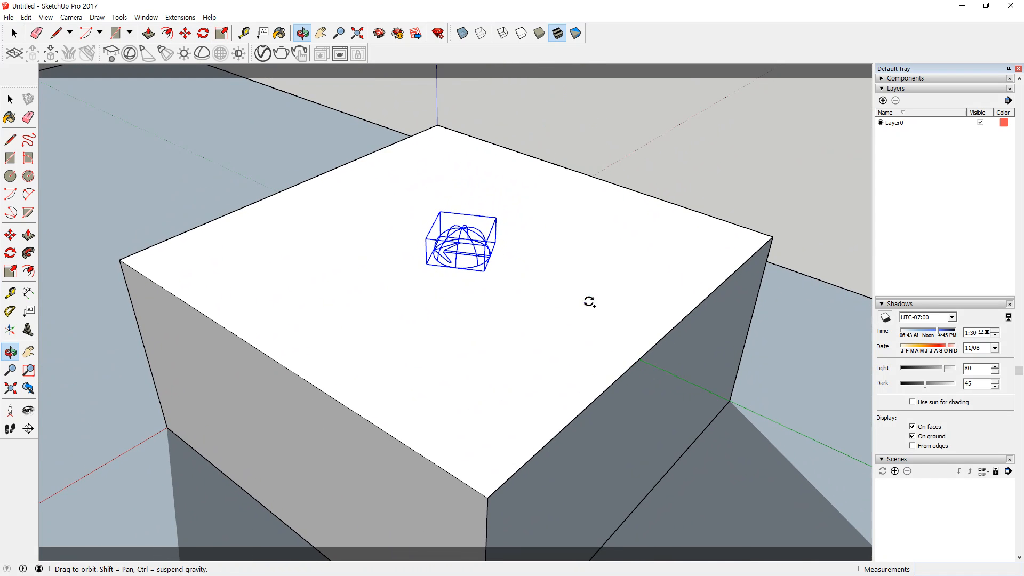
middle_drag(340, 315, 365, 327)
scroll(407, 334, down, 3)
scroll(358, 313, up, 3)
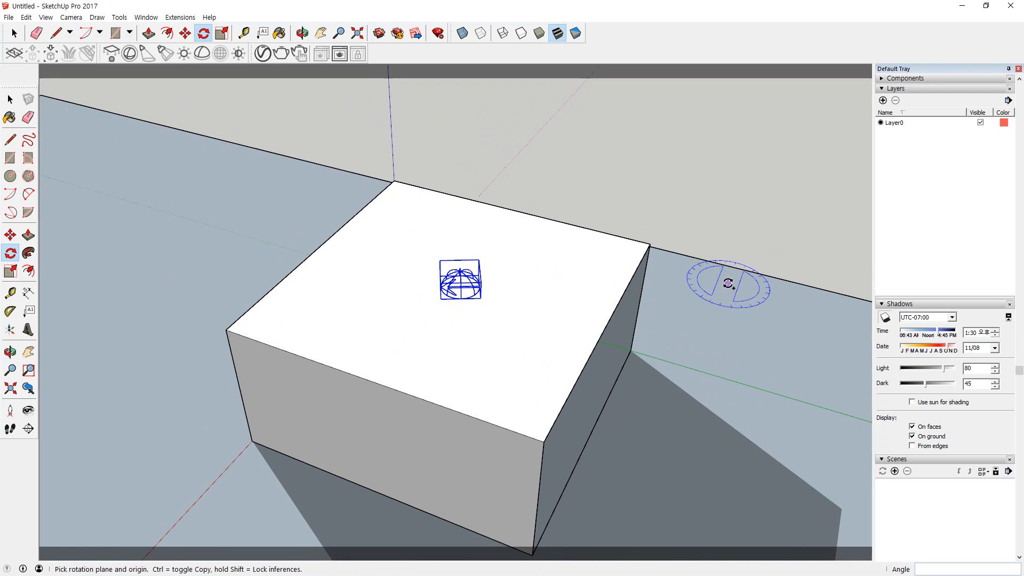
click(996, 335)
click(280, 54)
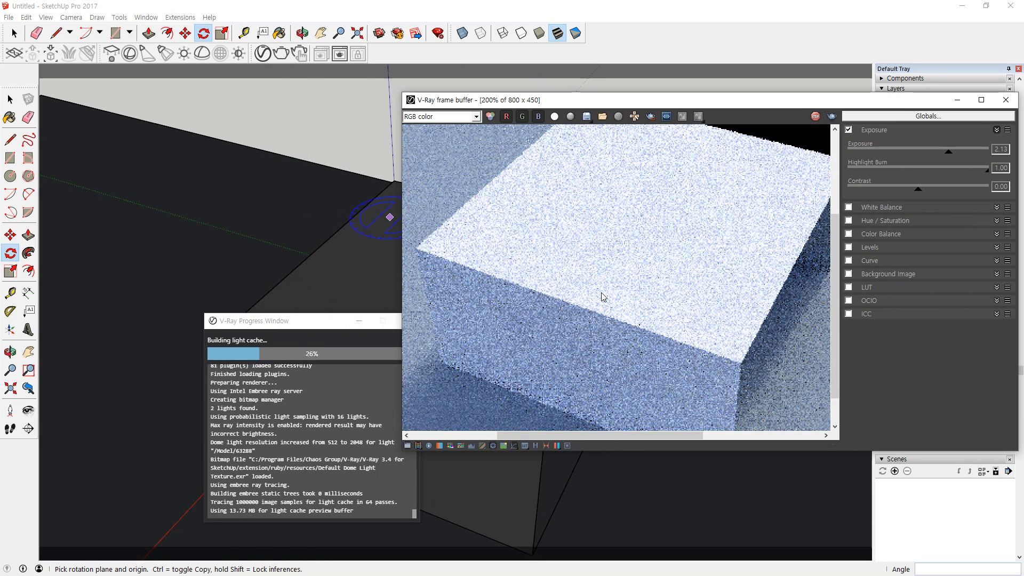
scroll(601, 297, down, 2)
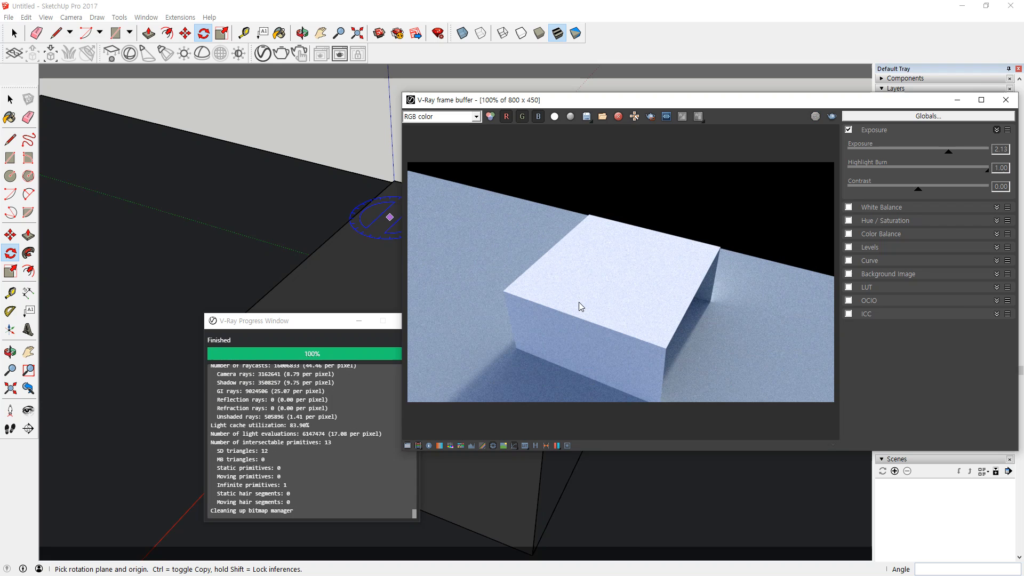
- Mark the dome light's arrow direction and the direction of the incoming light on the rendered image
mouse_move(652, 255)
mouse_down()
mouse_move(540, 253)
mouse_move(531, 231)
mouse_move(489, 249)
mouse_move(526, 274)
mouse_up()
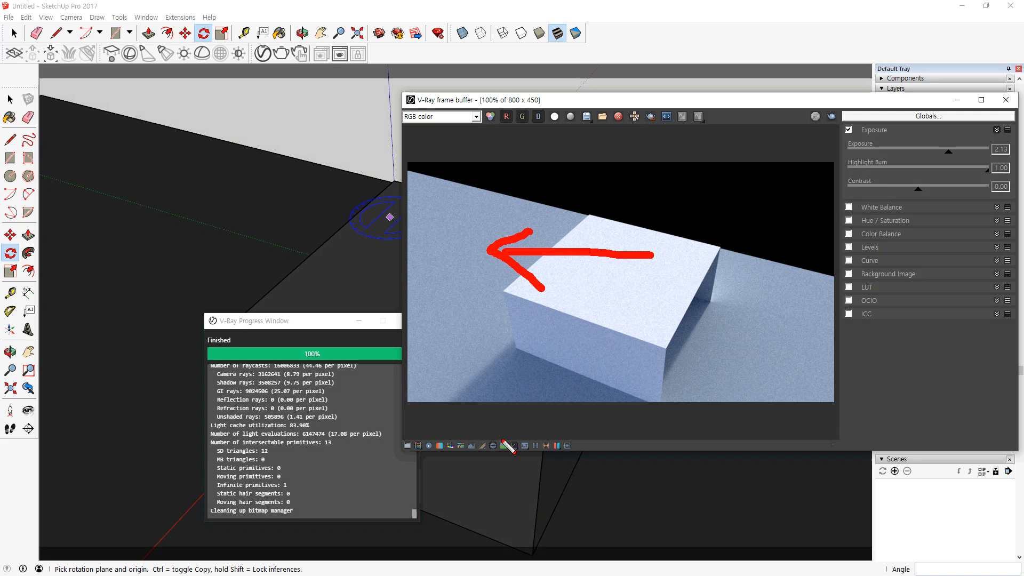
mouse_move(696, 206)
mouse_down()
mouse_move(620, 305)
mouse_move(645, 295)
mouse_up()
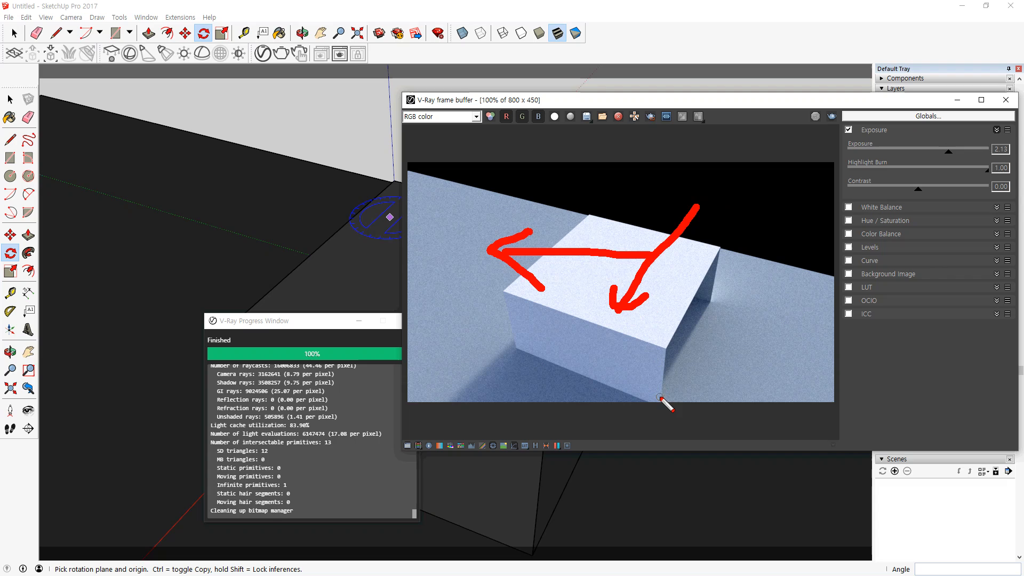
key(Escape)
- Enable Lock dome light in the V-Ray Dome Light's options and render the scene again
click(262, 53)
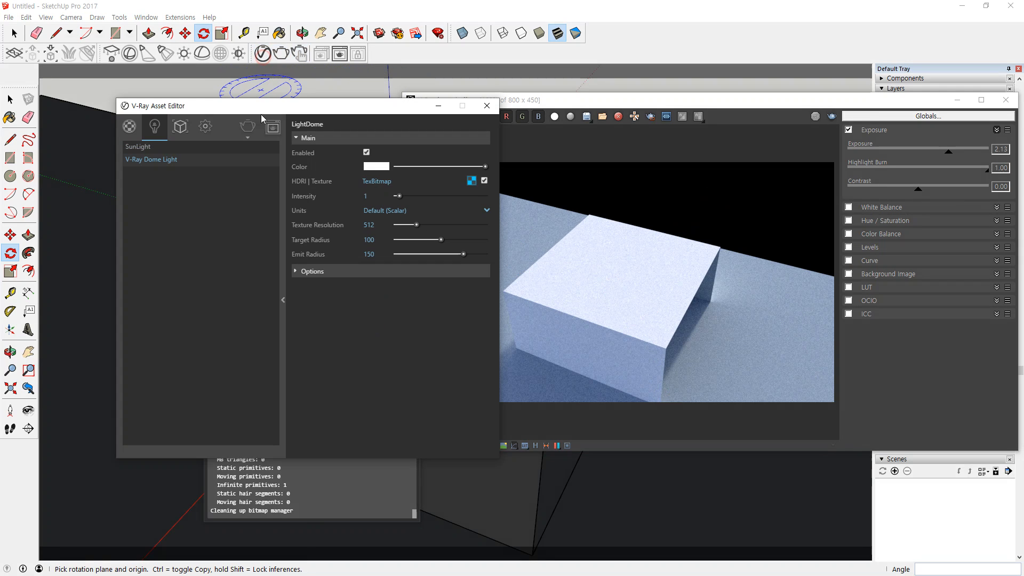
drag(274, 108, 215, 58)
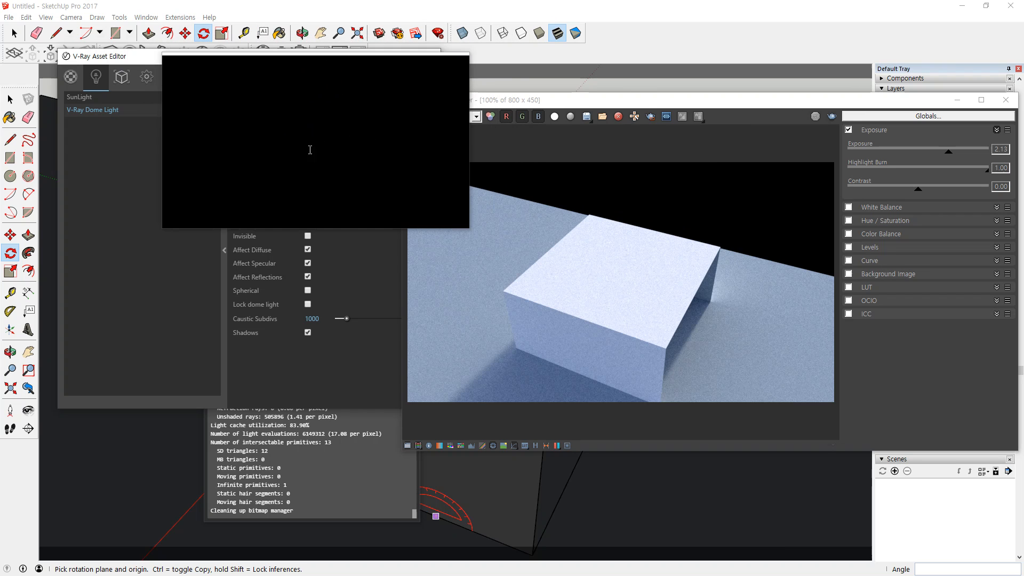
drag(550, 80, 530, 88)
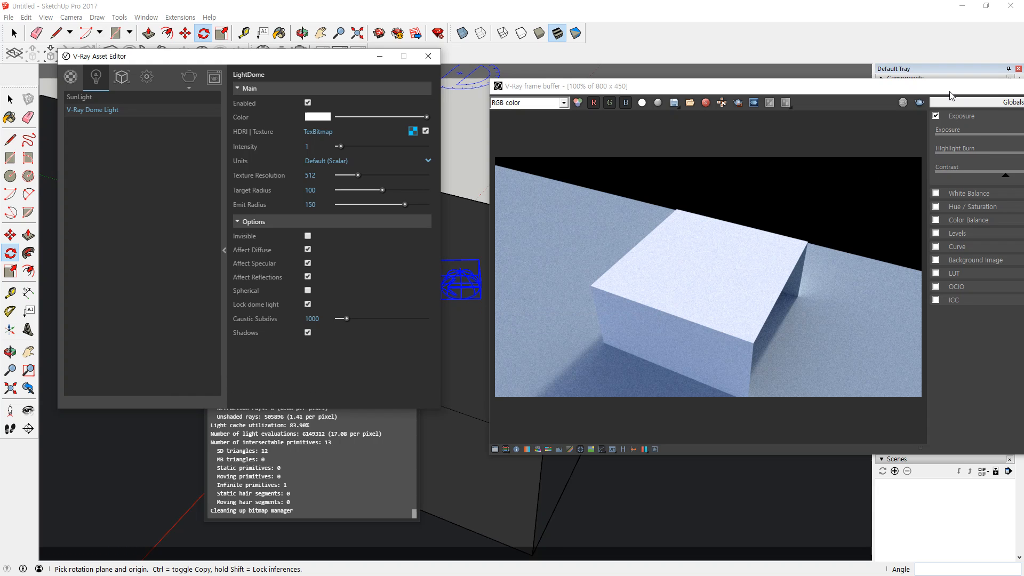
drag(950, 91, 992, 95)
click(961, 105)
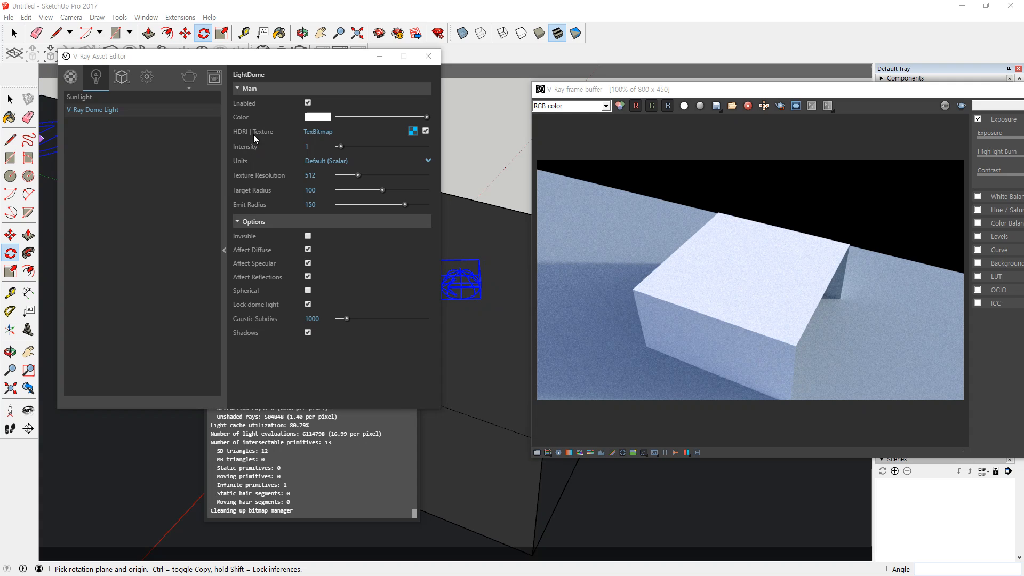
- Examine the dome light's HDRI texture, intensity and units settings, and point out their relation to the rendered result
key(super+plus)
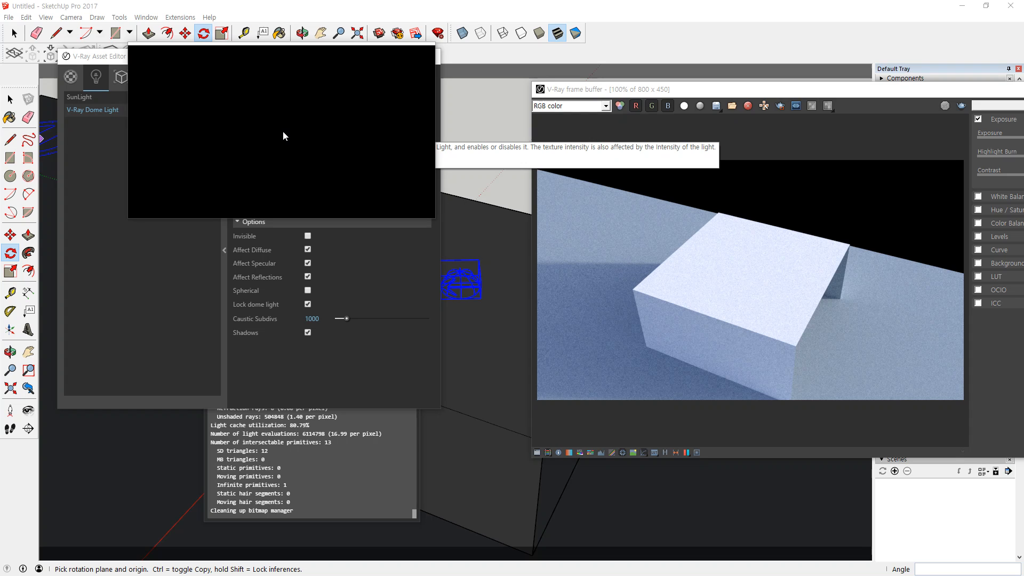
drag(283, 132, 425, 128)
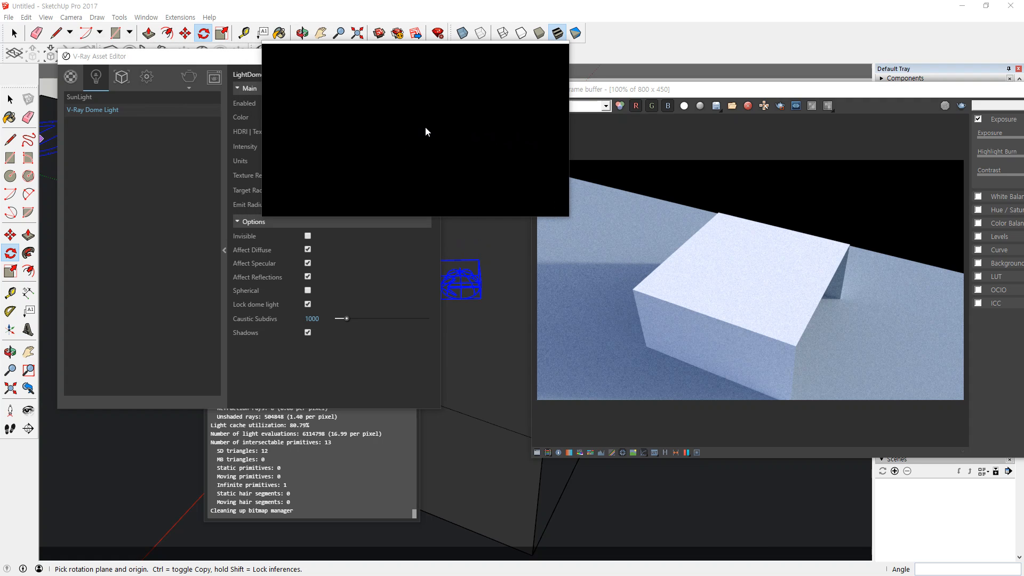
drag(425, 131, 288, 156)
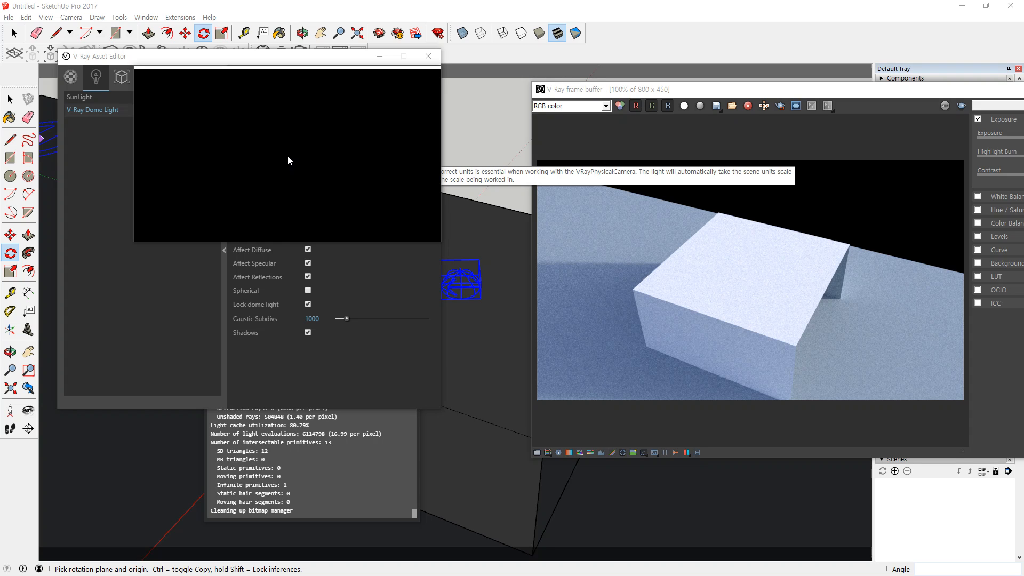
drag(288, 156, 305, 180)
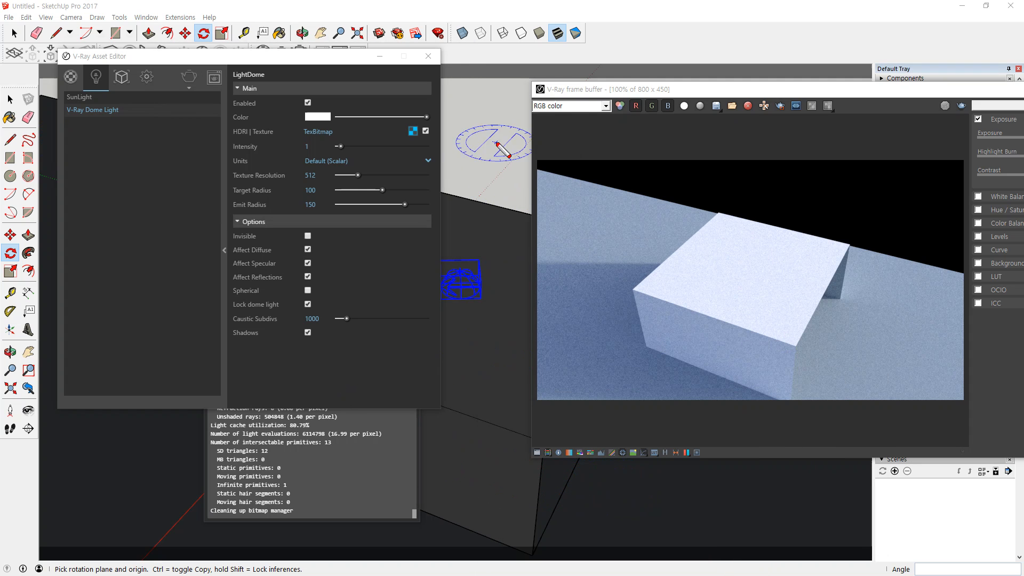
mouse_move(368, 174)
mouse_down()
mouse_move(376, 113)
mouse_move(365, 172)
mouse_up()
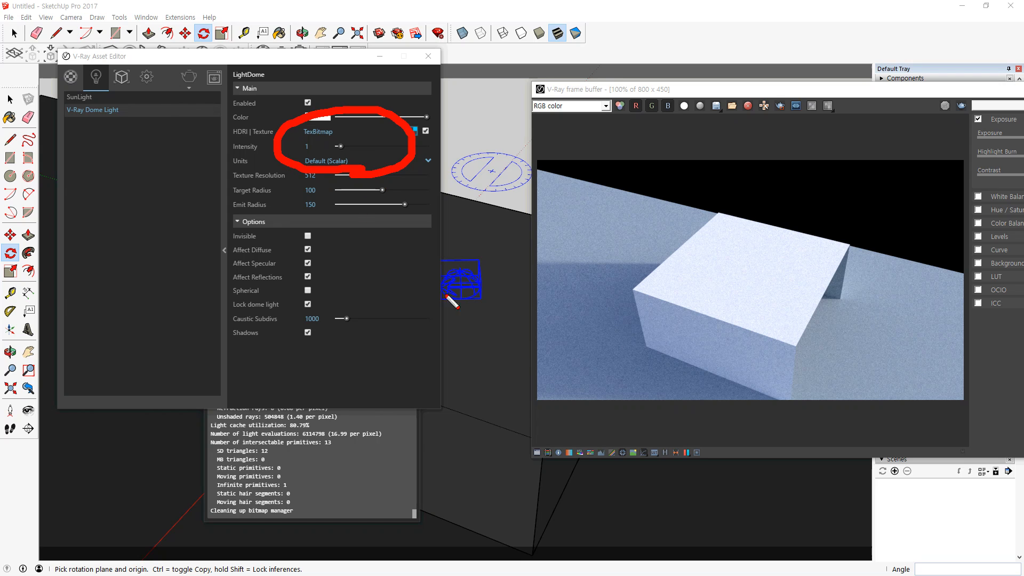
mouse_move(680, 392)
mouse_down()
mouse_move(696, 221)
mouse_move(723, 379)
mouse_up()
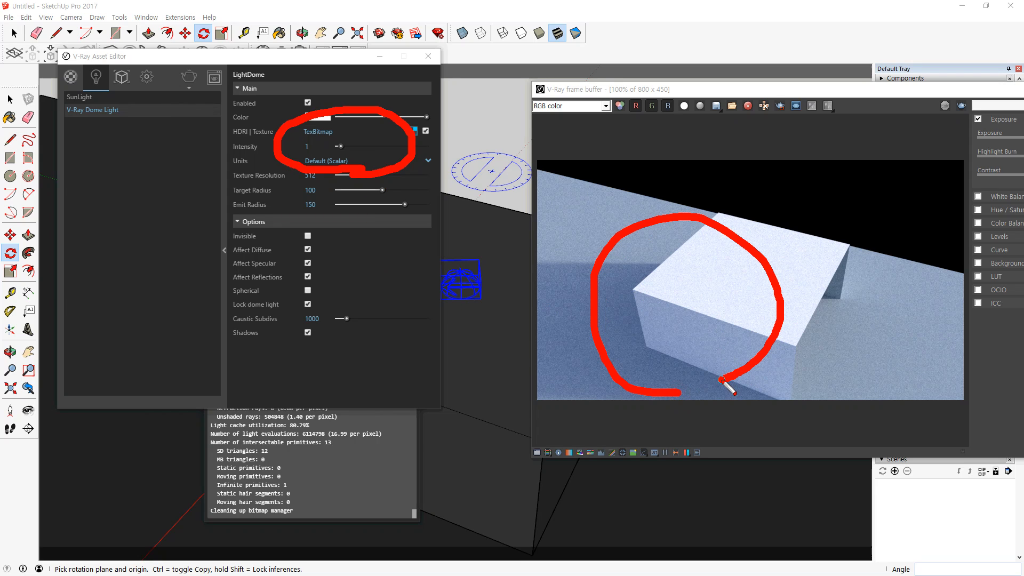
key(Escape)
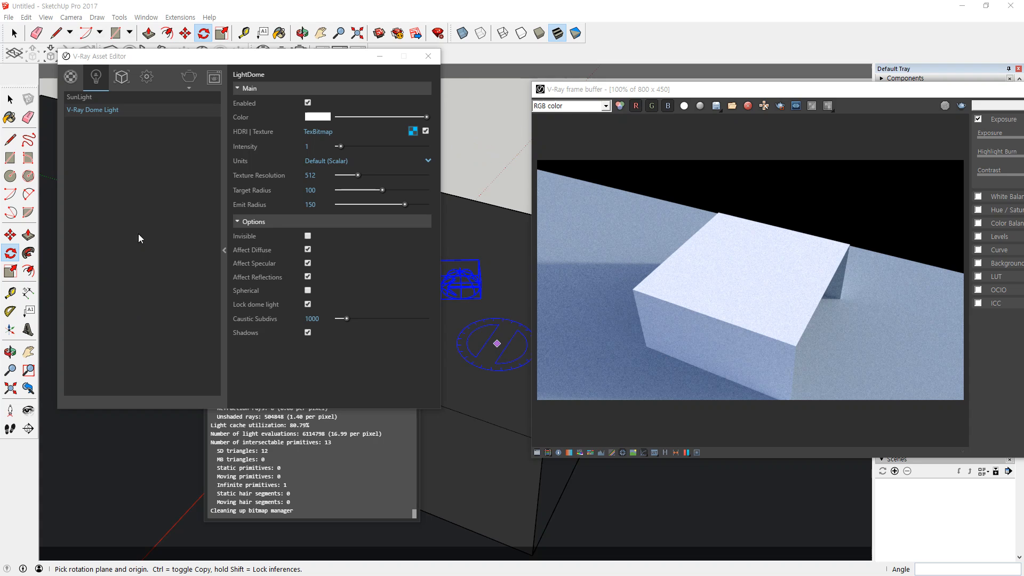
- Delete the V-Ray Dome Light from the light list, and close the Asset Editor and the frame buffer
right_click(99, 110)
click(123, 150)
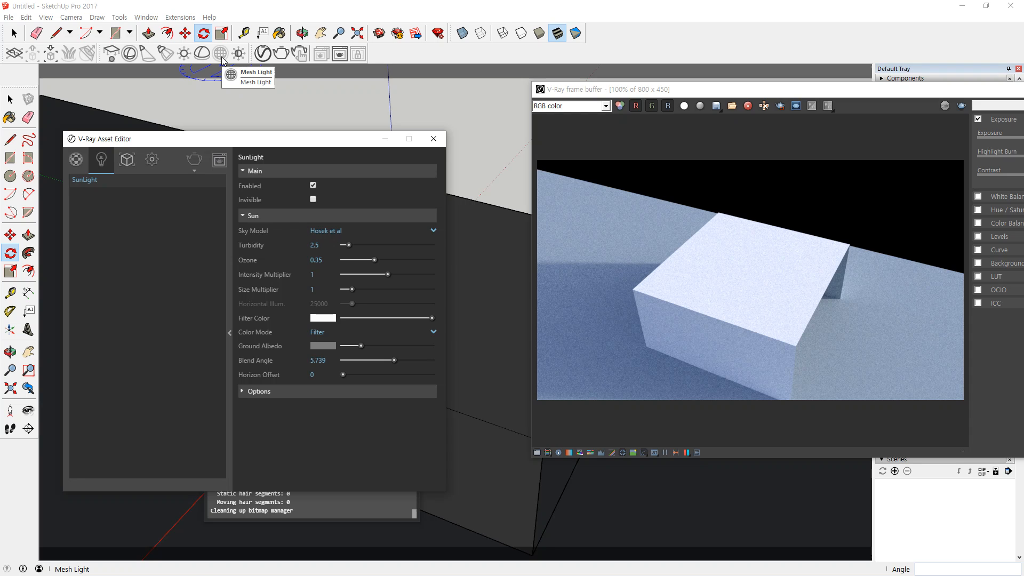
click(433, 139)
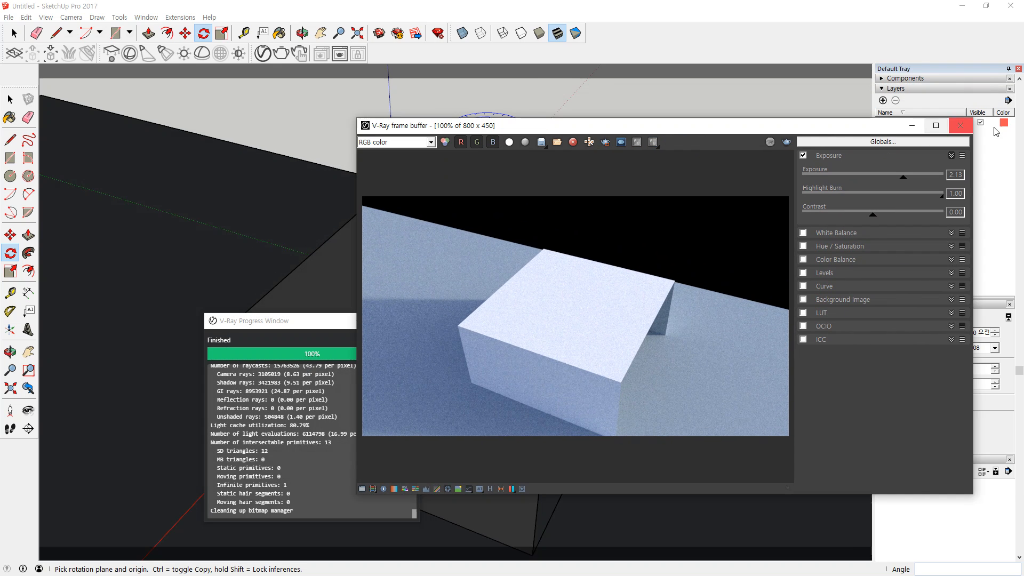
click(960, 125)
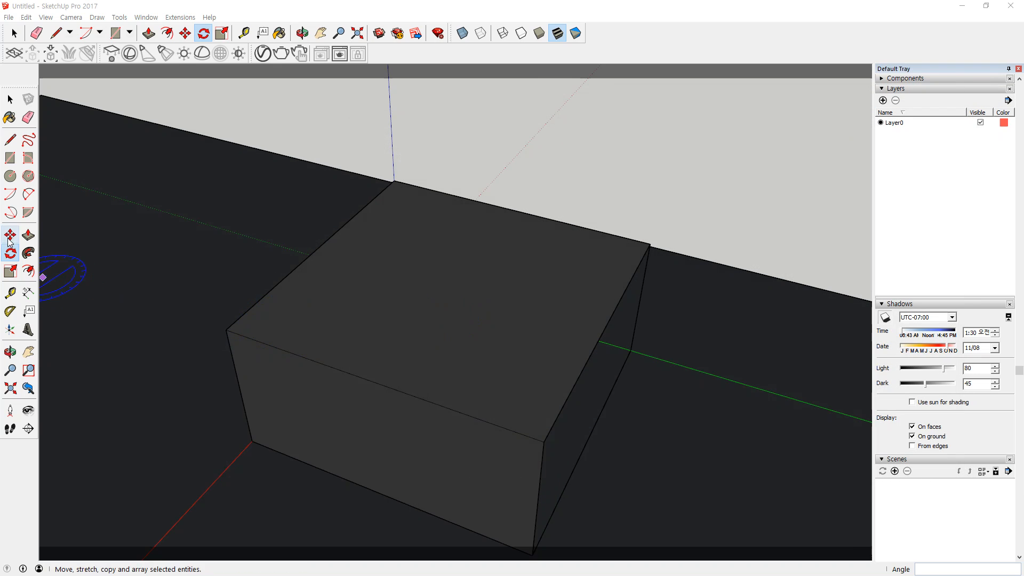
- Draw a circle of about 206 mm radius on the ground beside the box and pull it up about 2038 mm into a cylinder
click(10, 176)
middle_drag(172, 347, 329, 265)
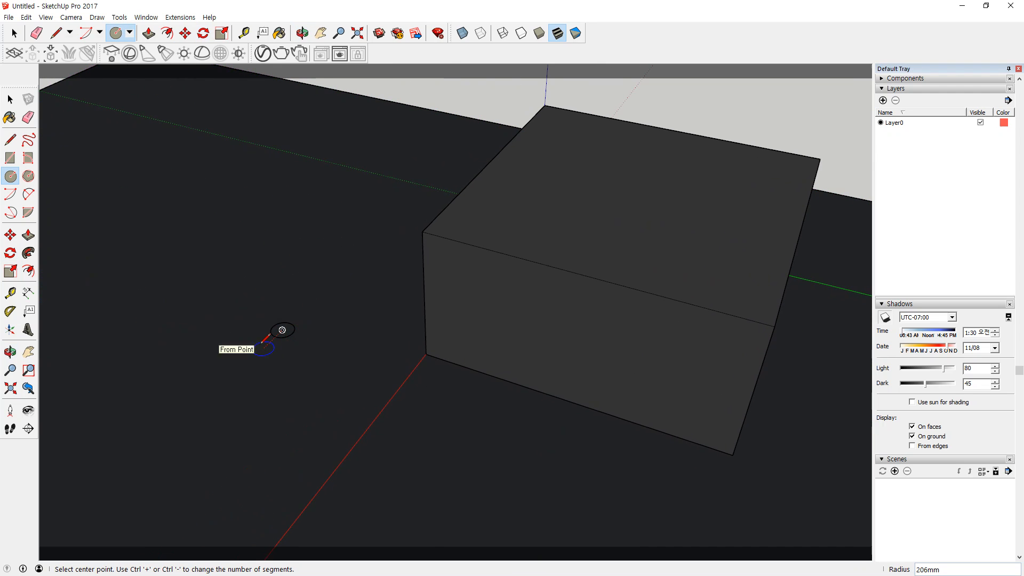
key(p)
click(278, 334)
click(276, 227)
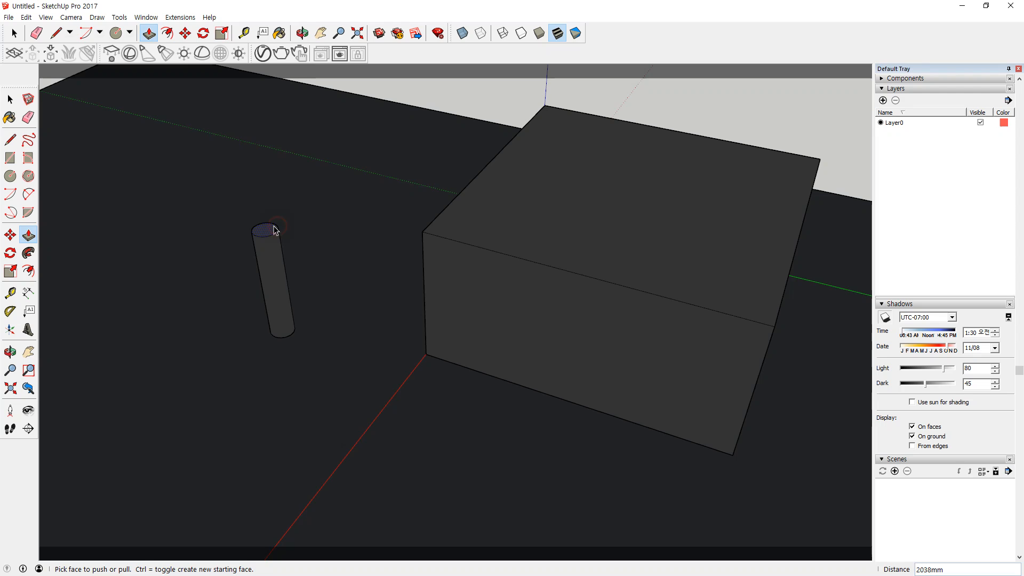
- Select the whole cylinder and make it a group
key(space)
right_click(271, 228)
key(g)
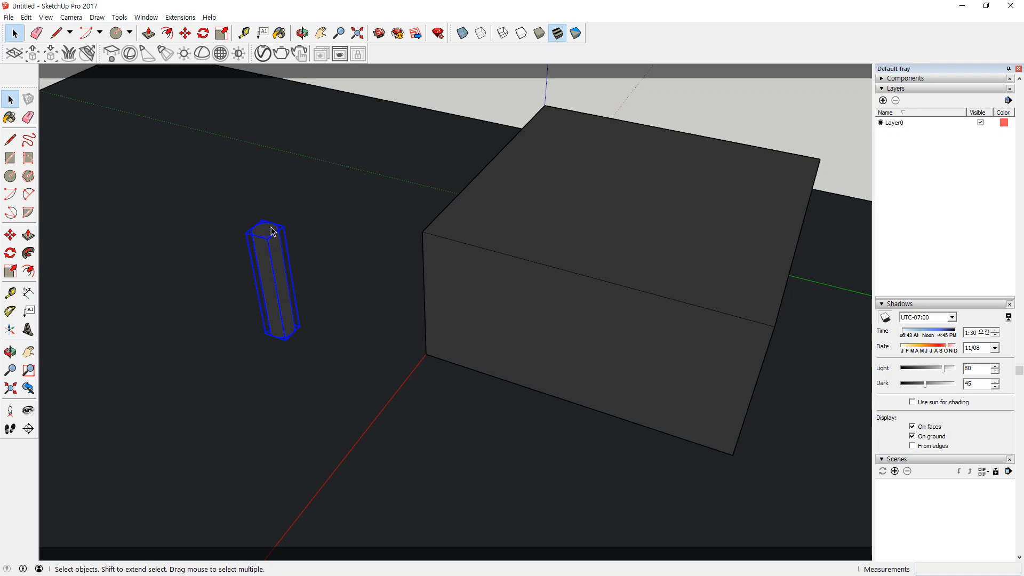
- Convert the grouped cylinder beside the box into a V-Ray mesh light
mouse_move(294, 354)
mouse_down()
mouse_move(252, 344)
mouse_move(281, 212)
mouse_move(247, 354)
mouse_move(338, 226)
mouse_up()
key(Escape)
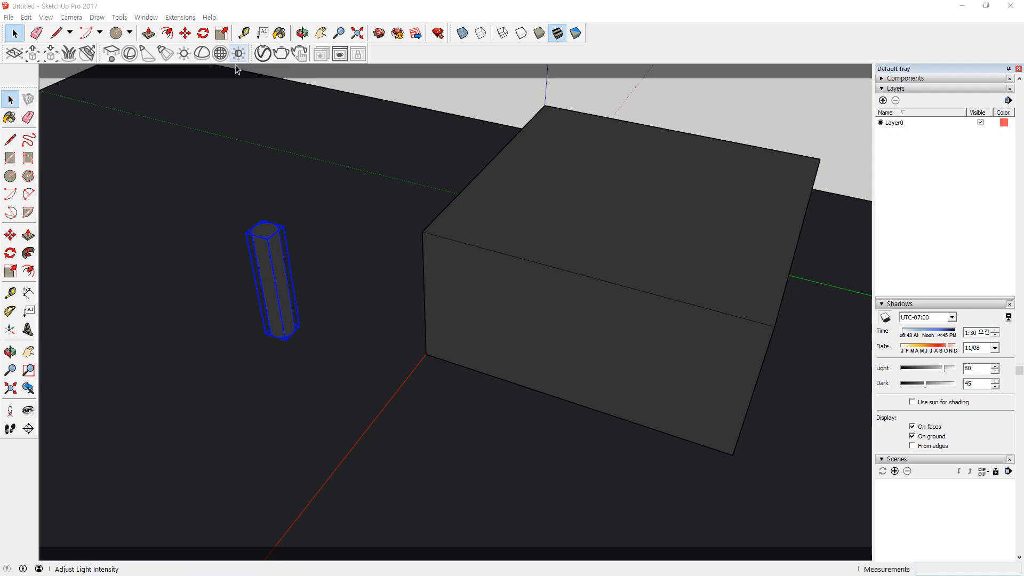
key(ctrl+2)
mouse_move(227, 73)
mouse_down()
mouse_move(200, 60)
mouse_move(242, 51)
mouse_up()
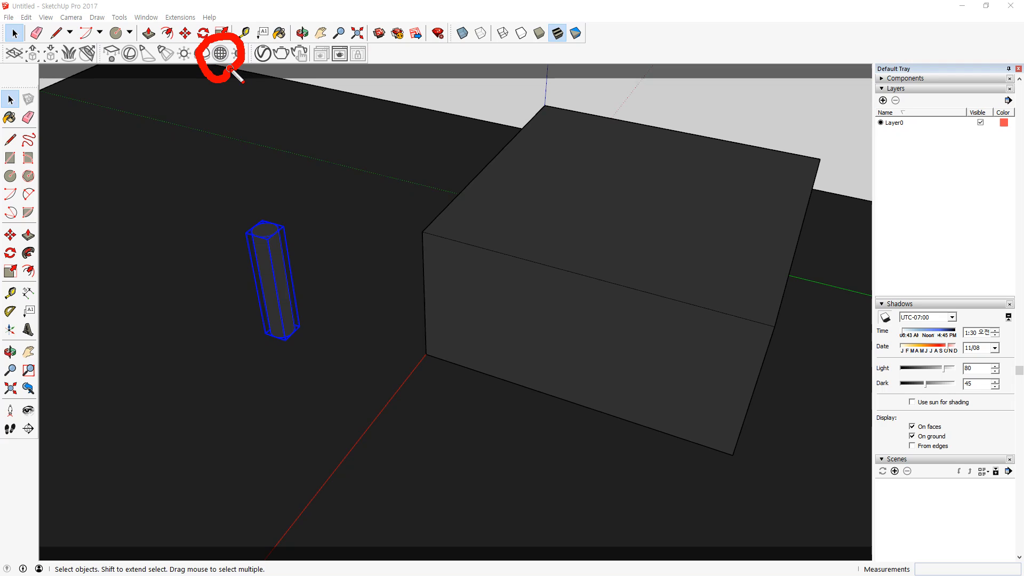
key(Escape)
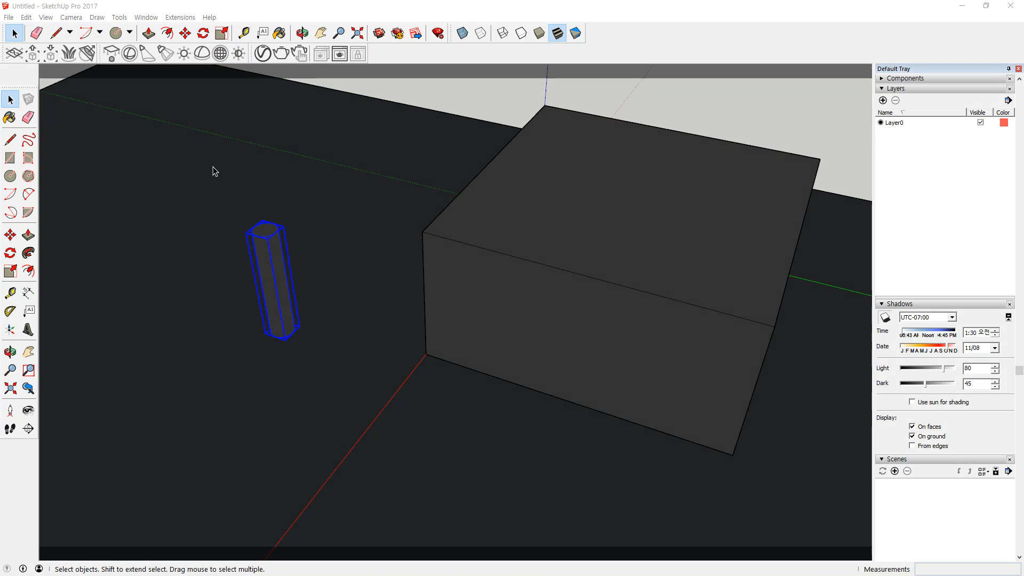
click(221, 55)
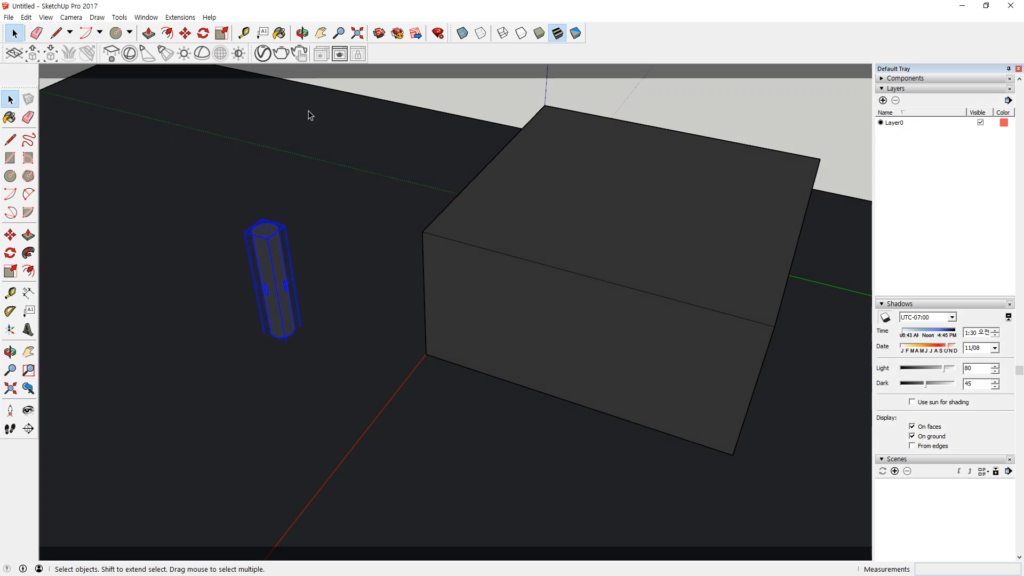
- Open the V-Ray Mesh Light's settings in the Asset Editor and examine its main parameters and expanded options
click(264, 55)
drag(277, 137, 509, 191)
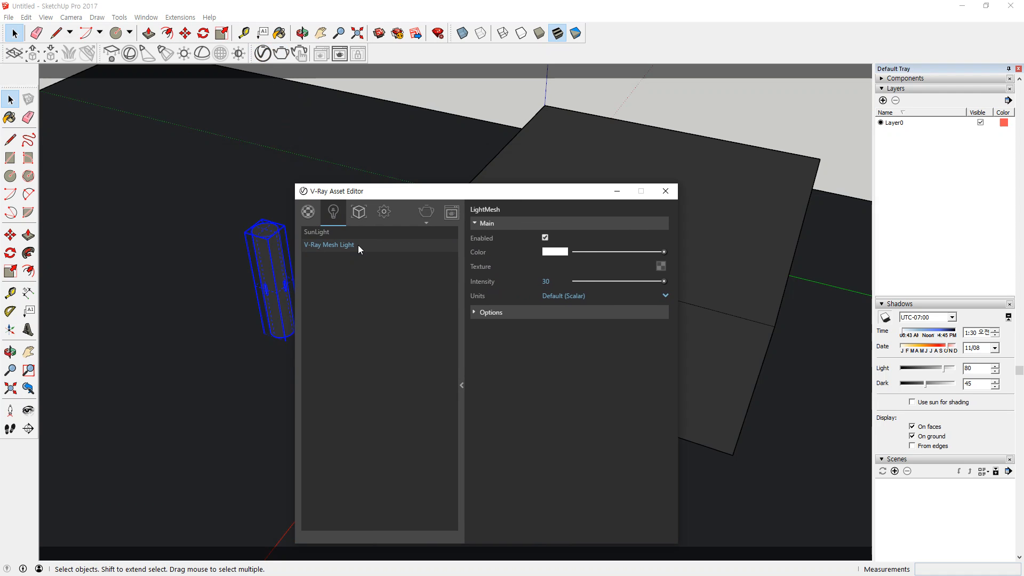
click(495, 312)
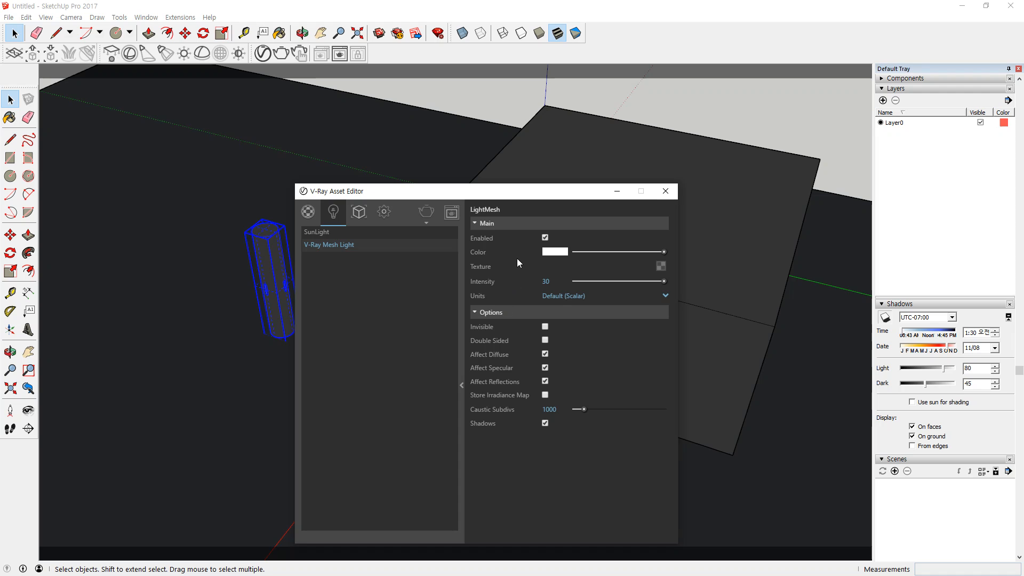
key(super+plus)
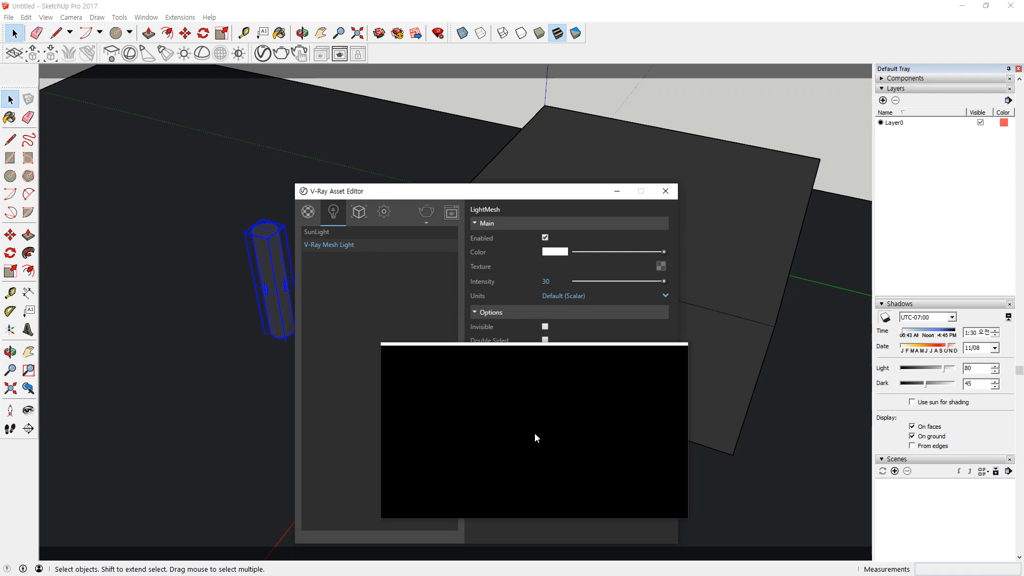
key(super+Escape)
- Render the scene with the mesh light and point out the glowing cylinder in the frame buffer
click(419, 216)
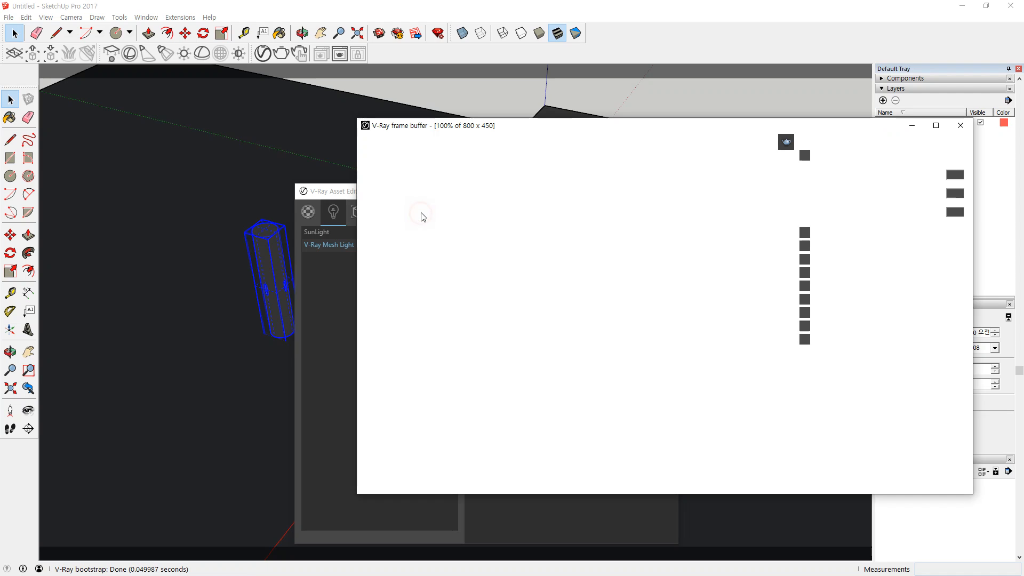
key(ctrl+2)
mouse_move(491, 372)
mouse_down()
mouse_move(427, 321)
mouse_move(421, 302)
mouse_up()
mouse_move(435, 276)
mouse_down()
mouse_move(465, 258)
mouse_move(437, 352)
mouse_move(552, 313)
mouse_up()
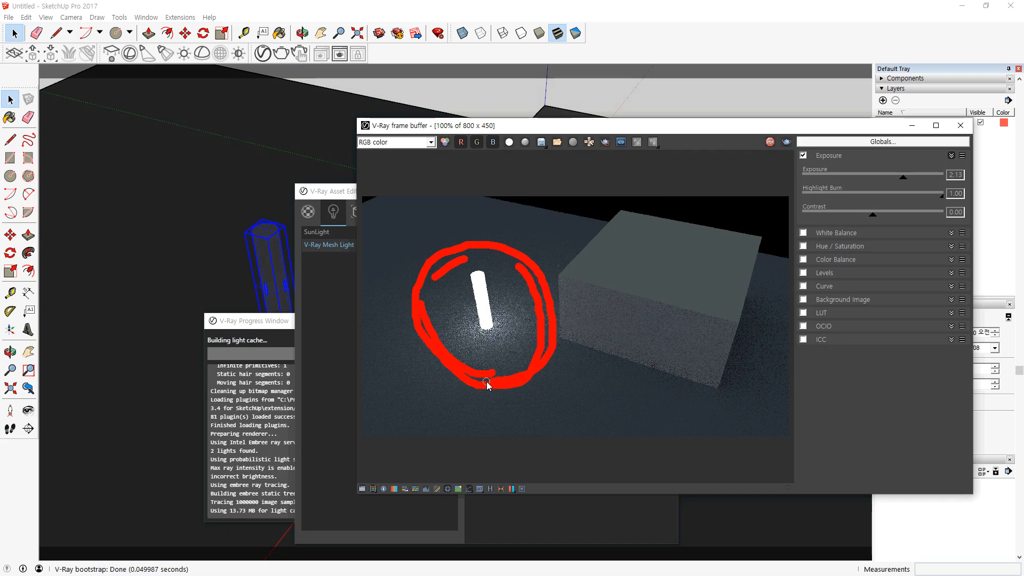
key(Escape)
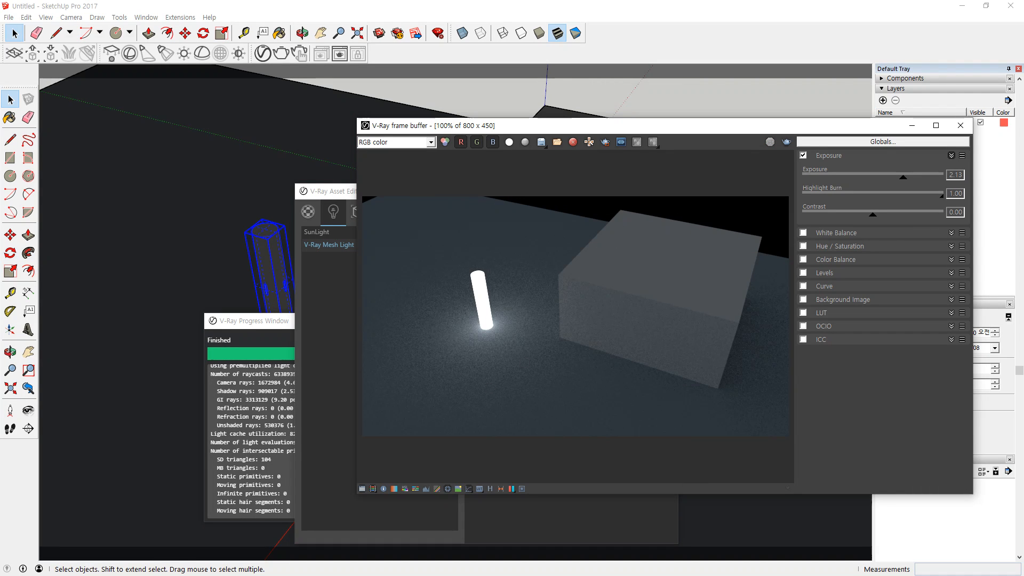